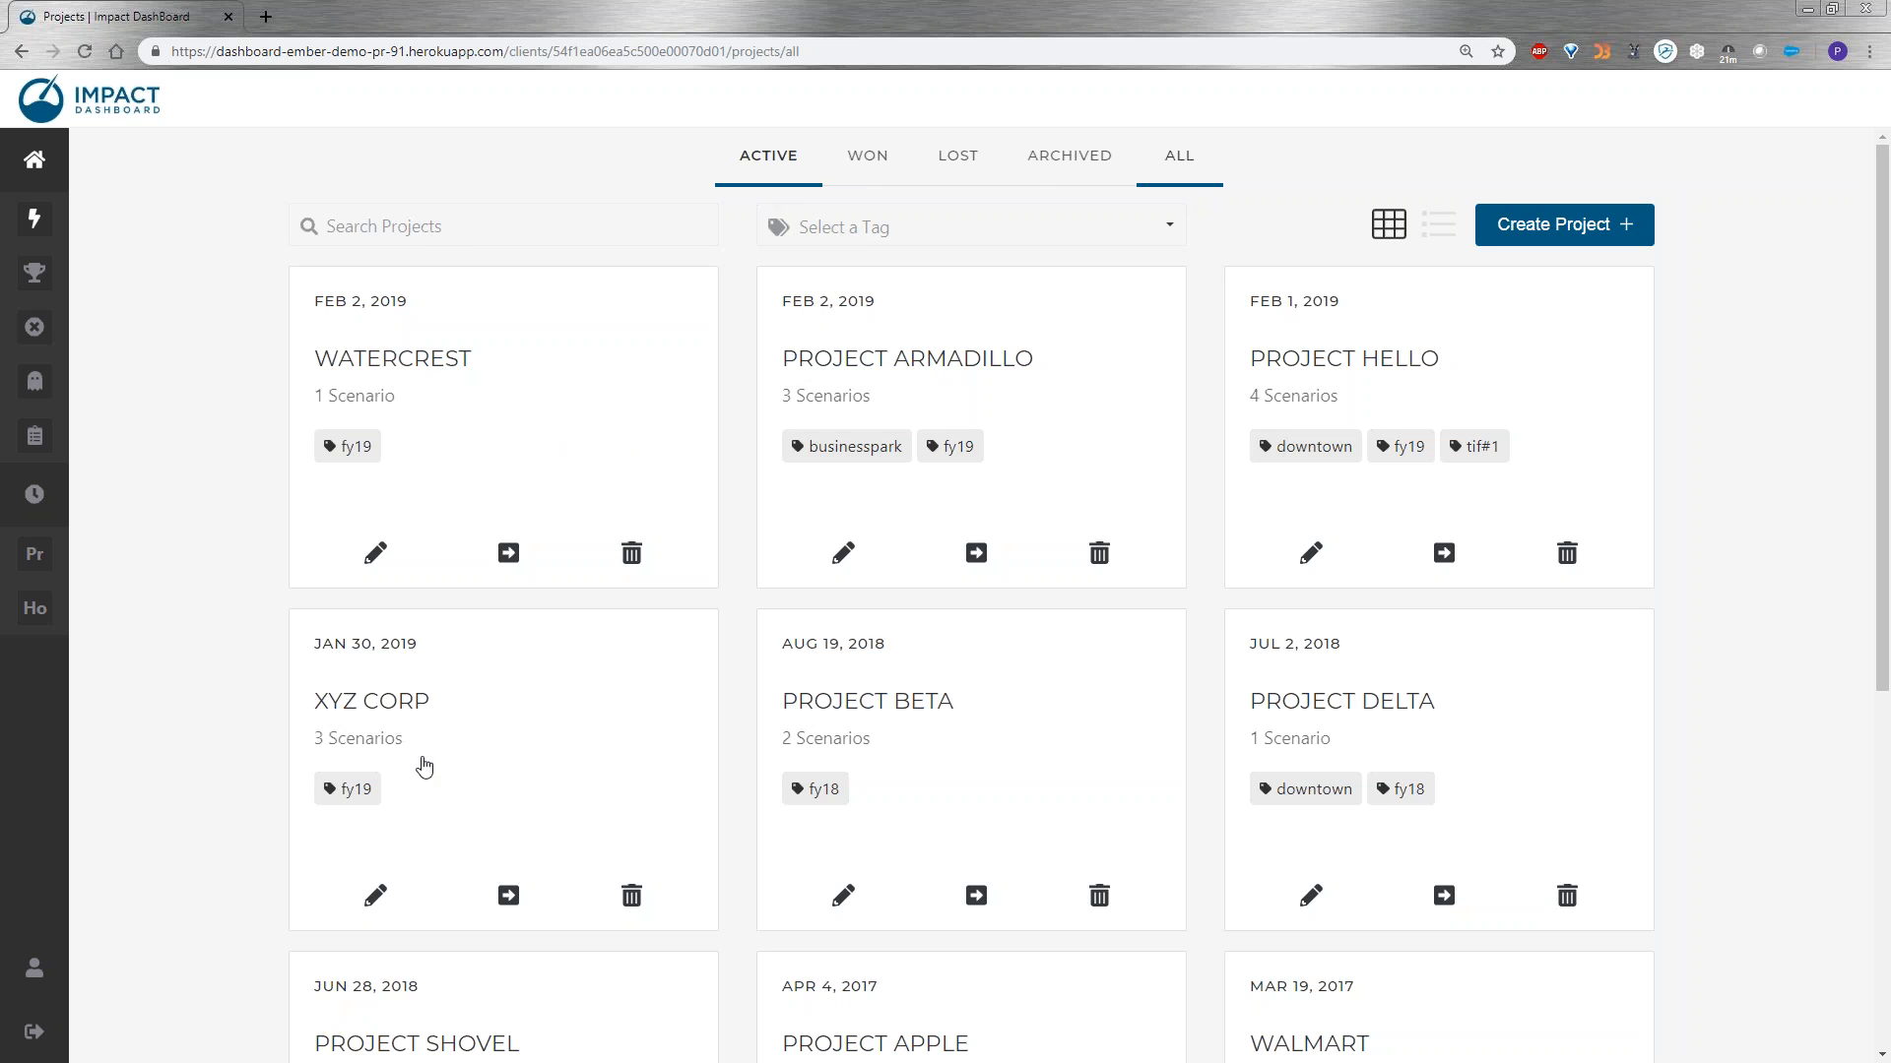
# Reload the project list and show only the active projects.
pyautogui.click(335, 55)
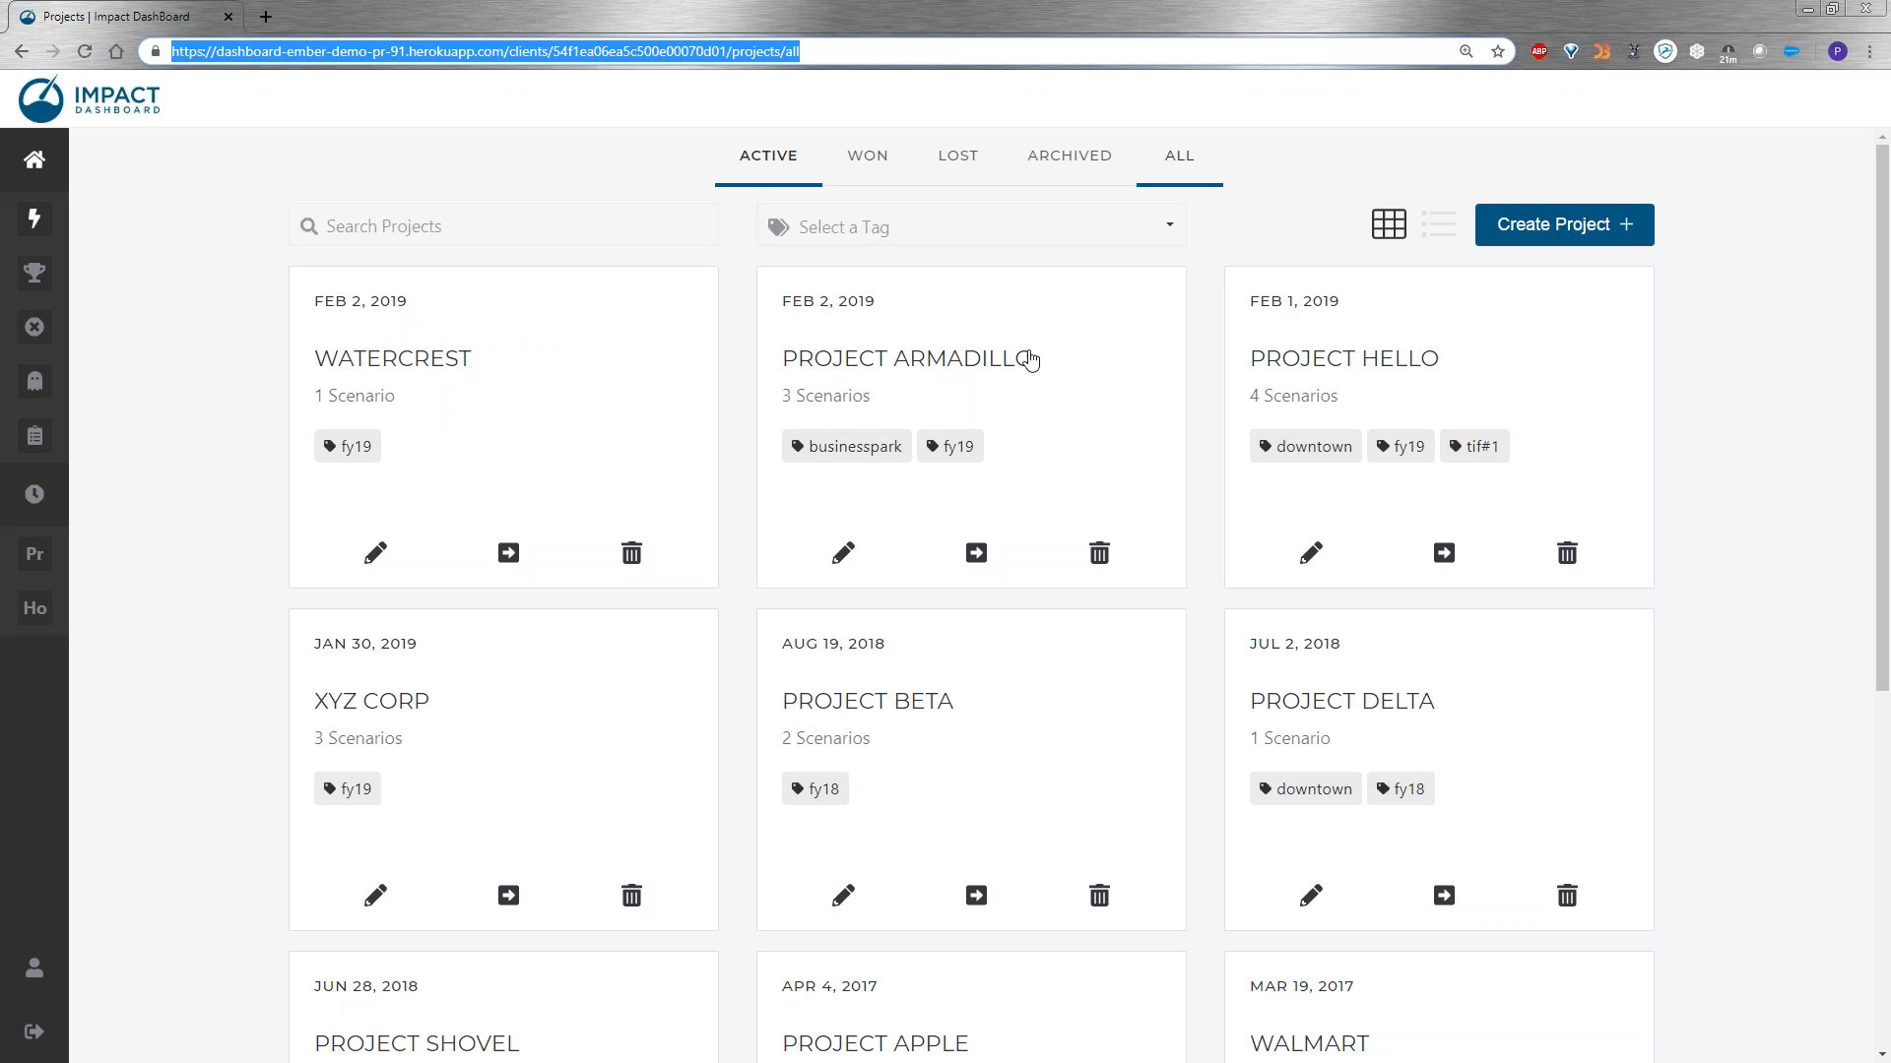
pyautogui.click(740, 239)
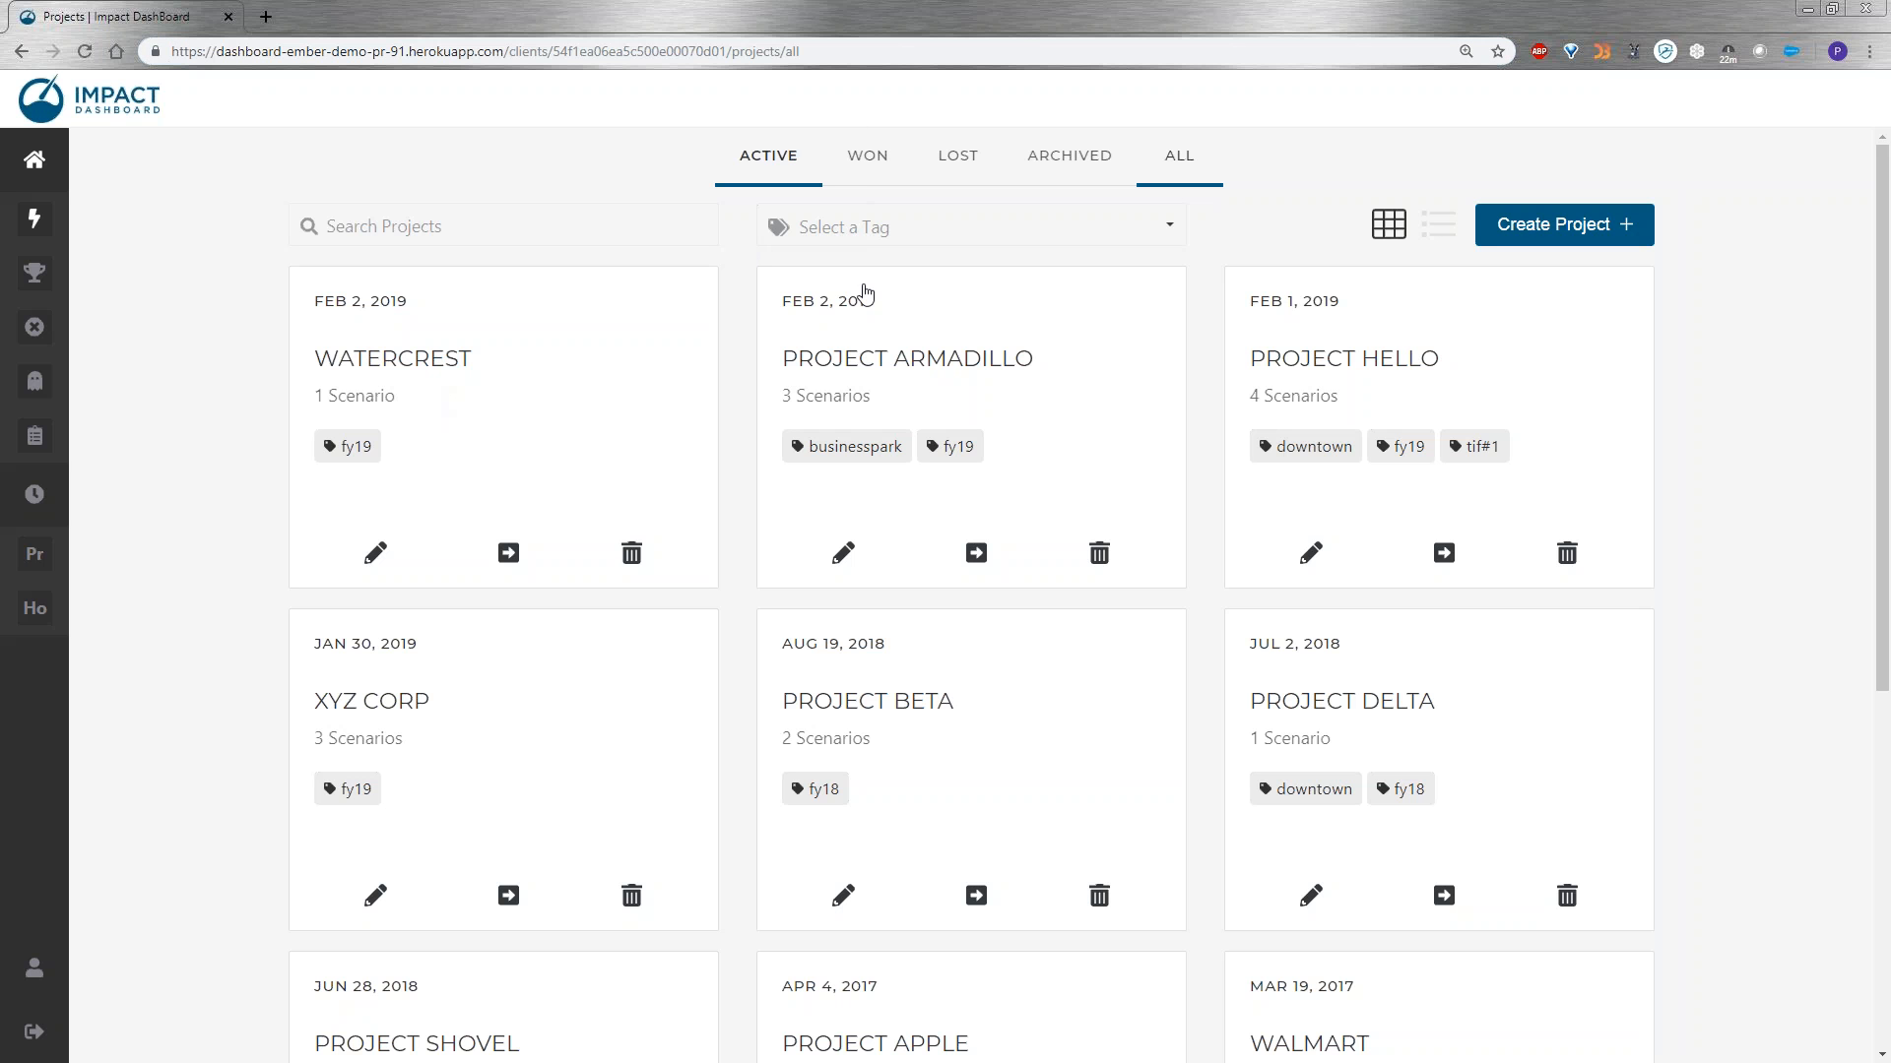
pyautogui.click(738, 52)
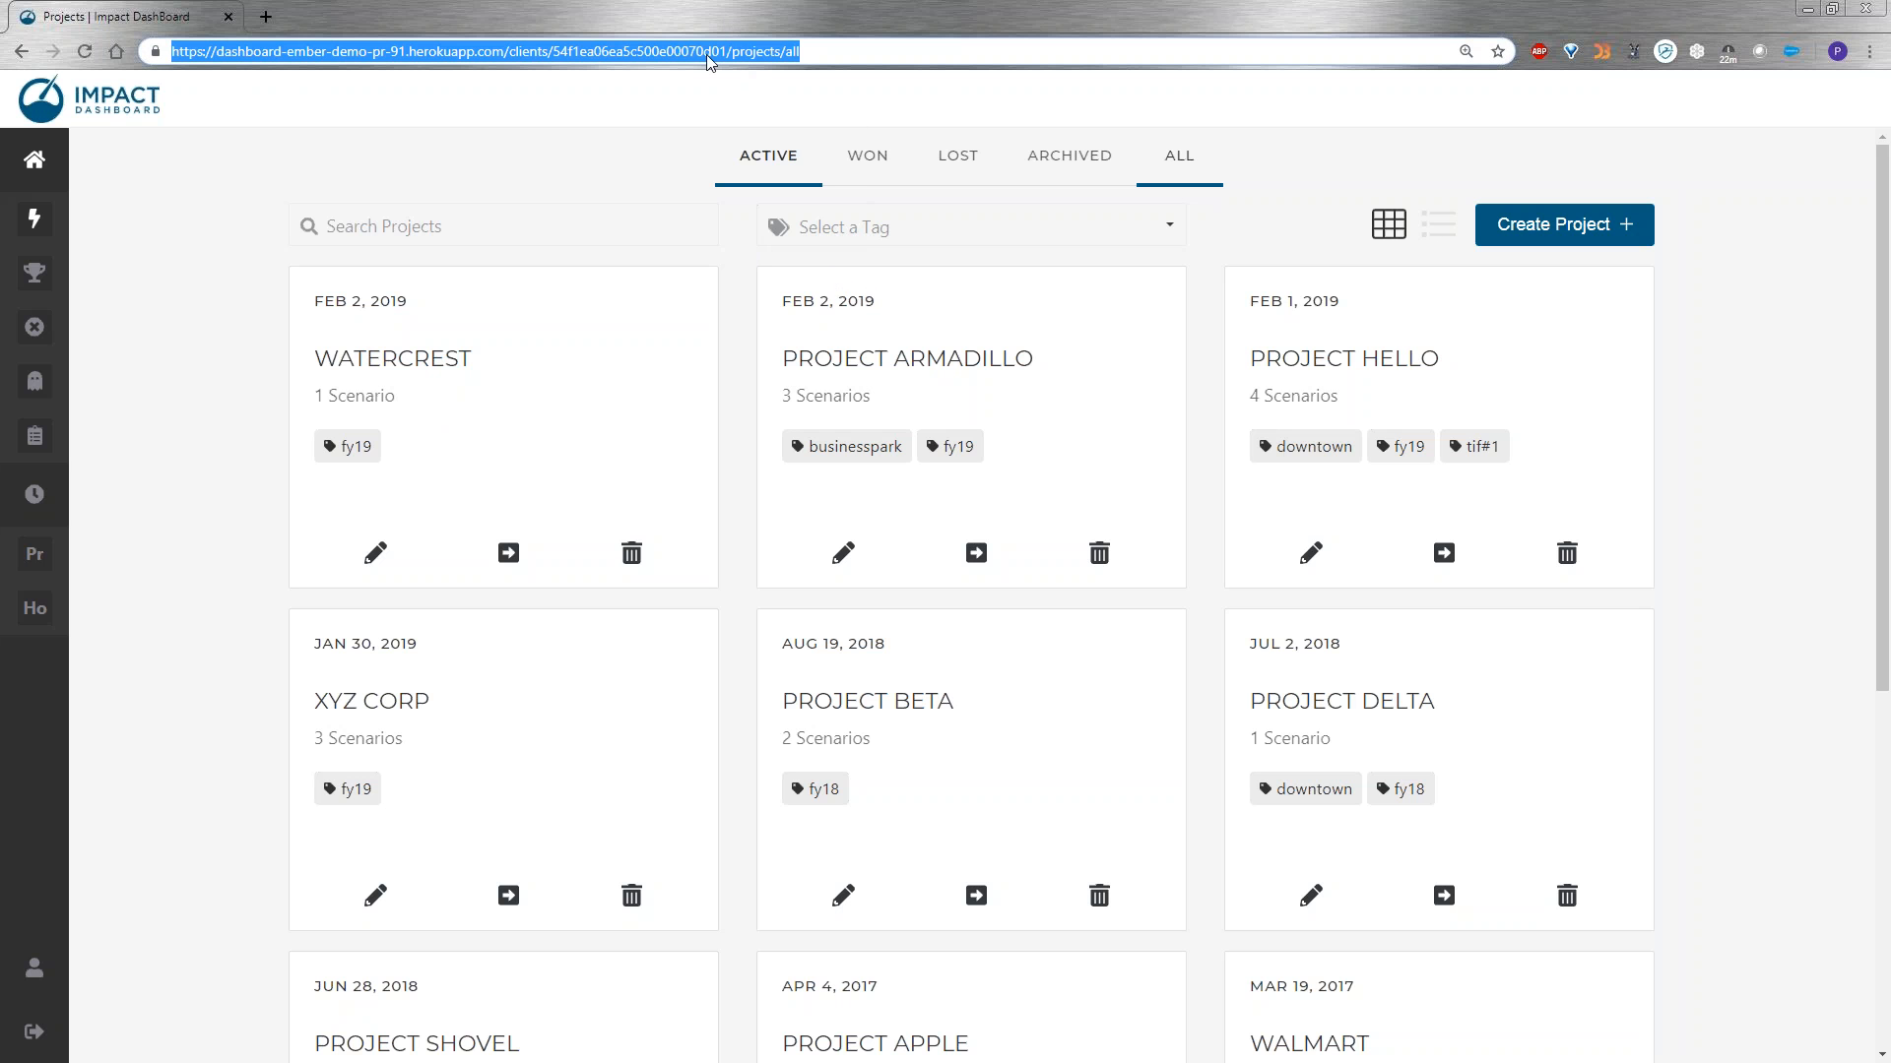
pyautogui.click(822, 47)
pyautogui.press('Return')
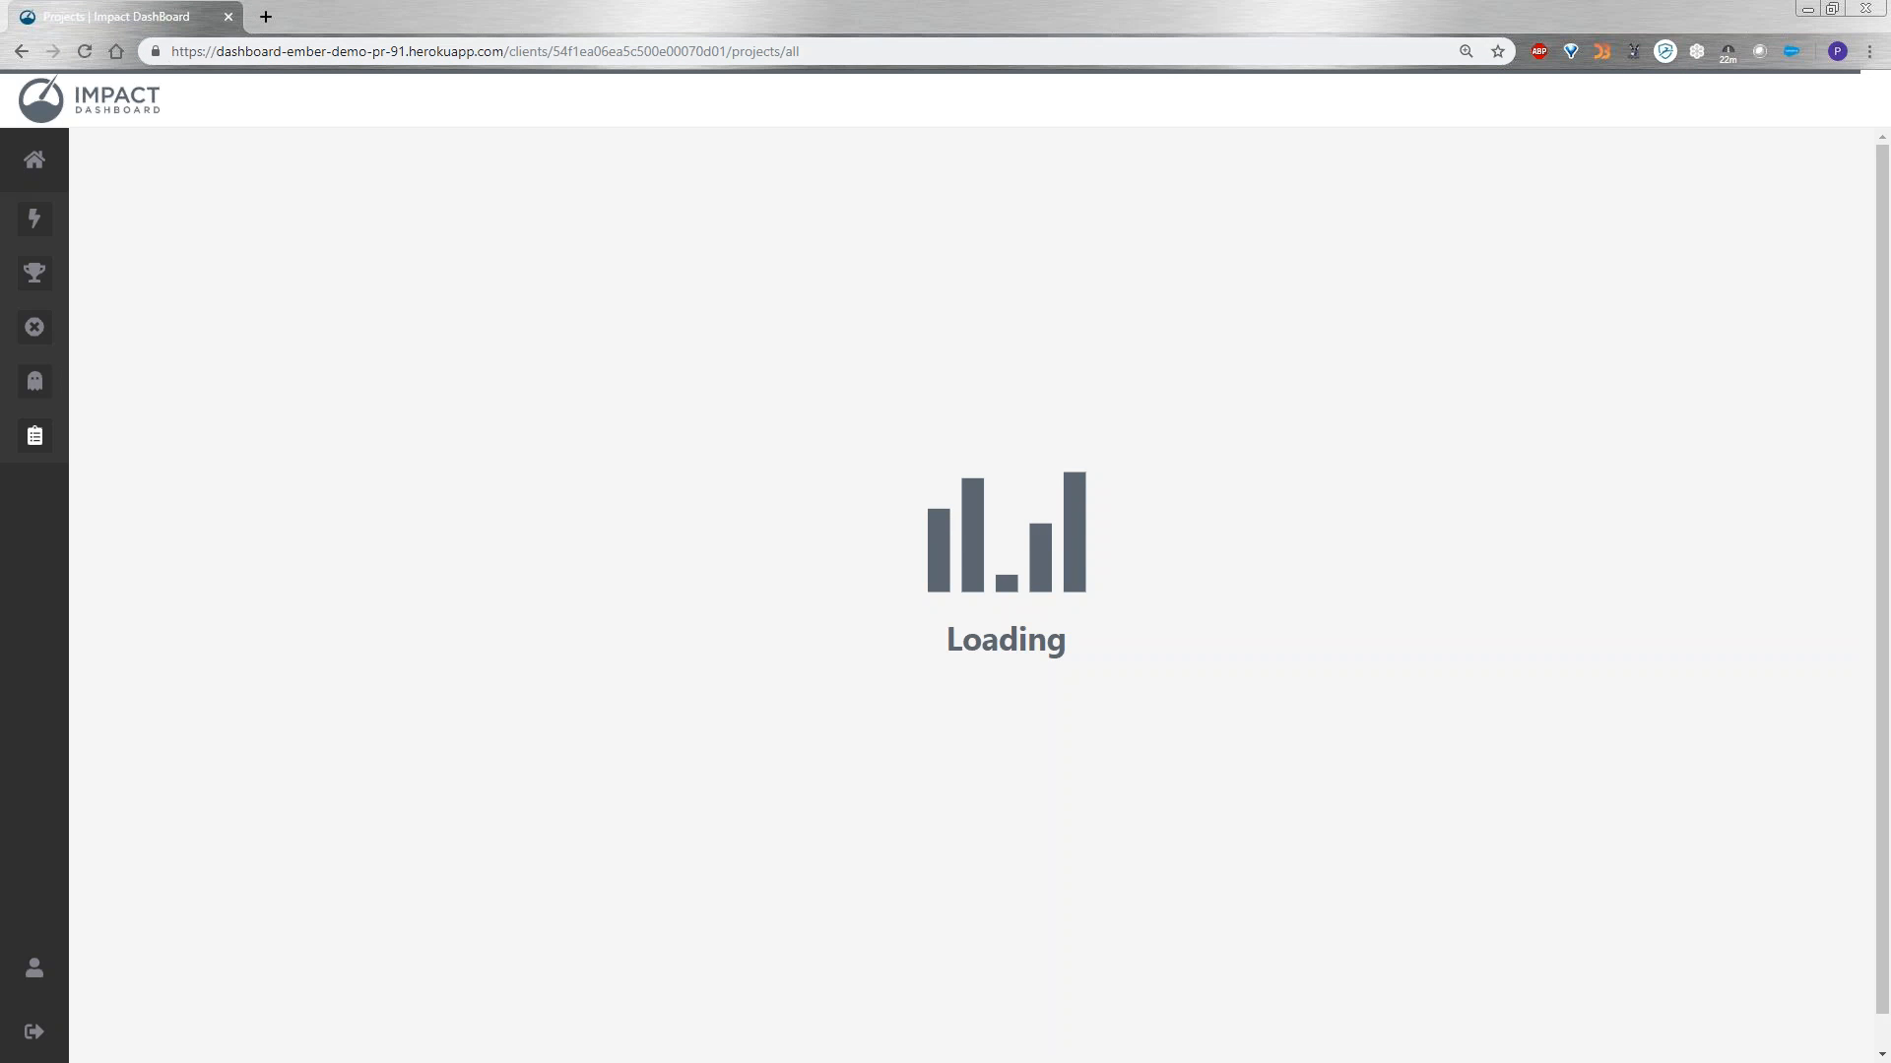
pyautogui.click(375, 61)
pyautogui.click(381, 61)
pyautogui.click(40, 159)
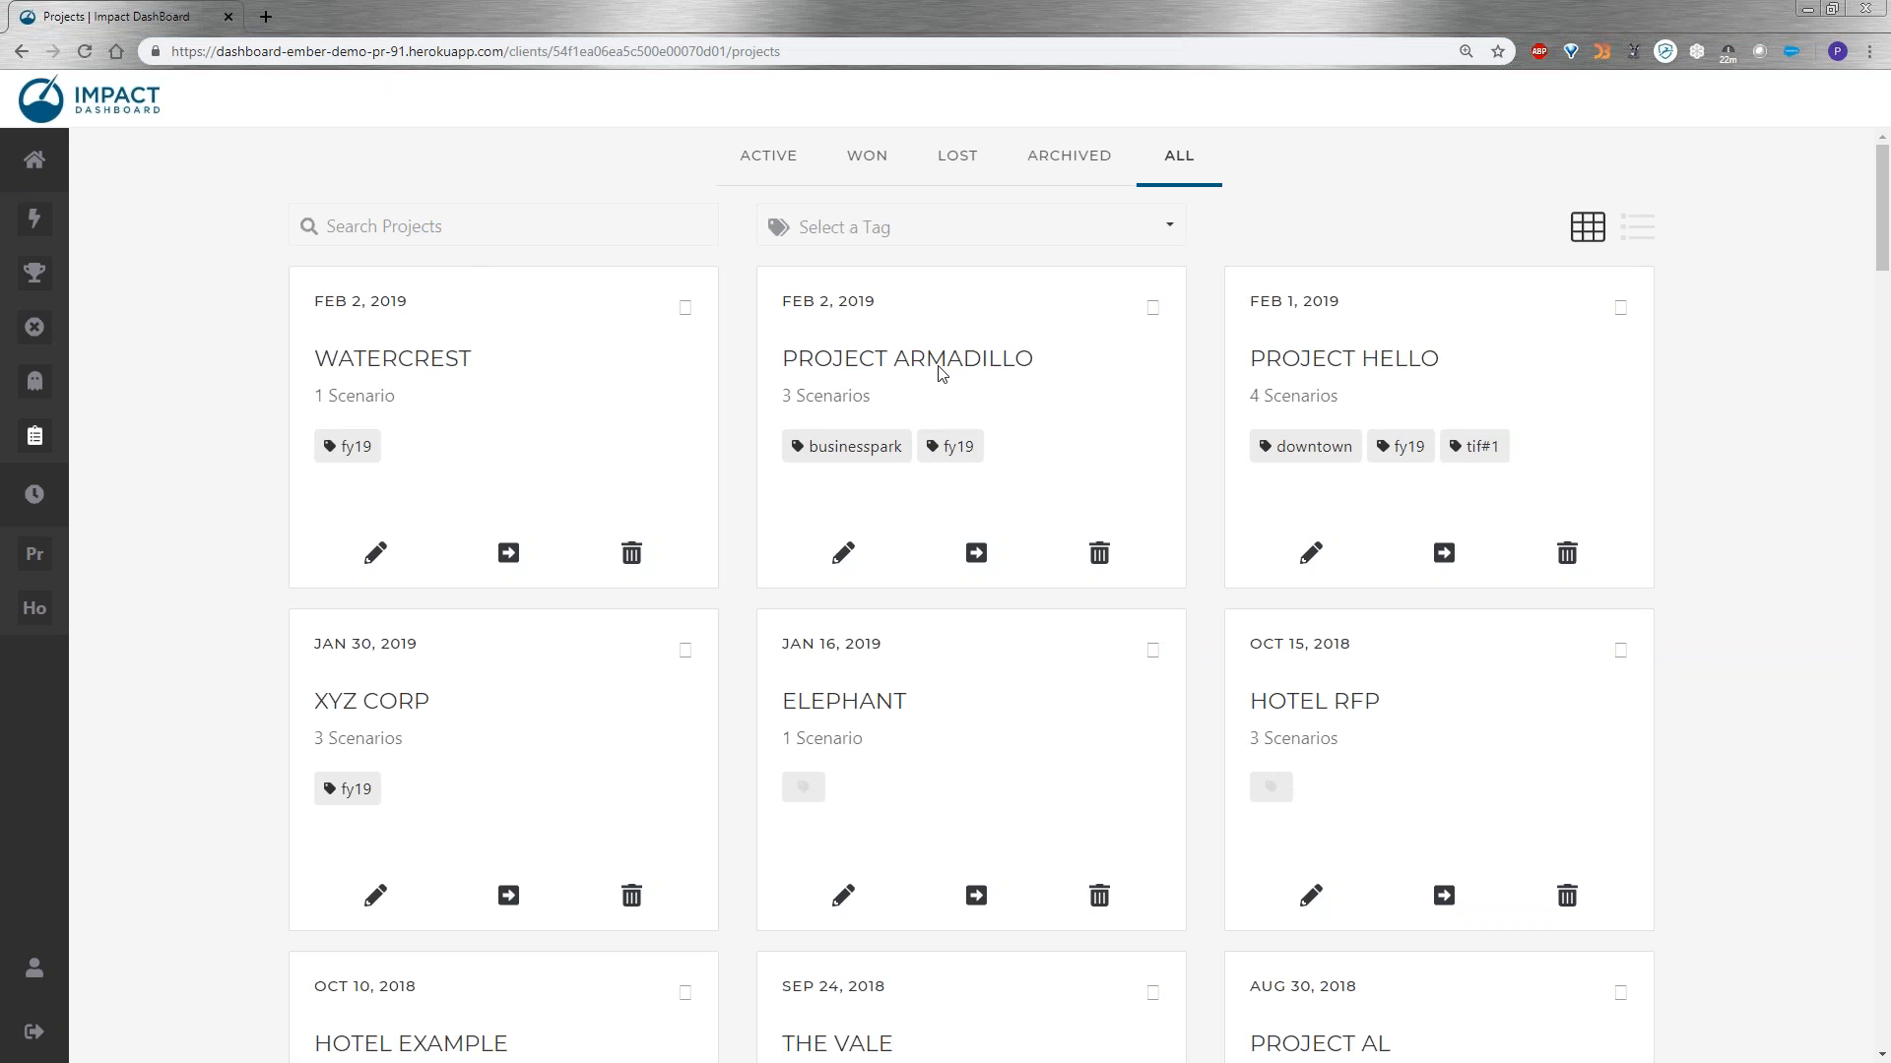
pyautogui.click(769, 165)
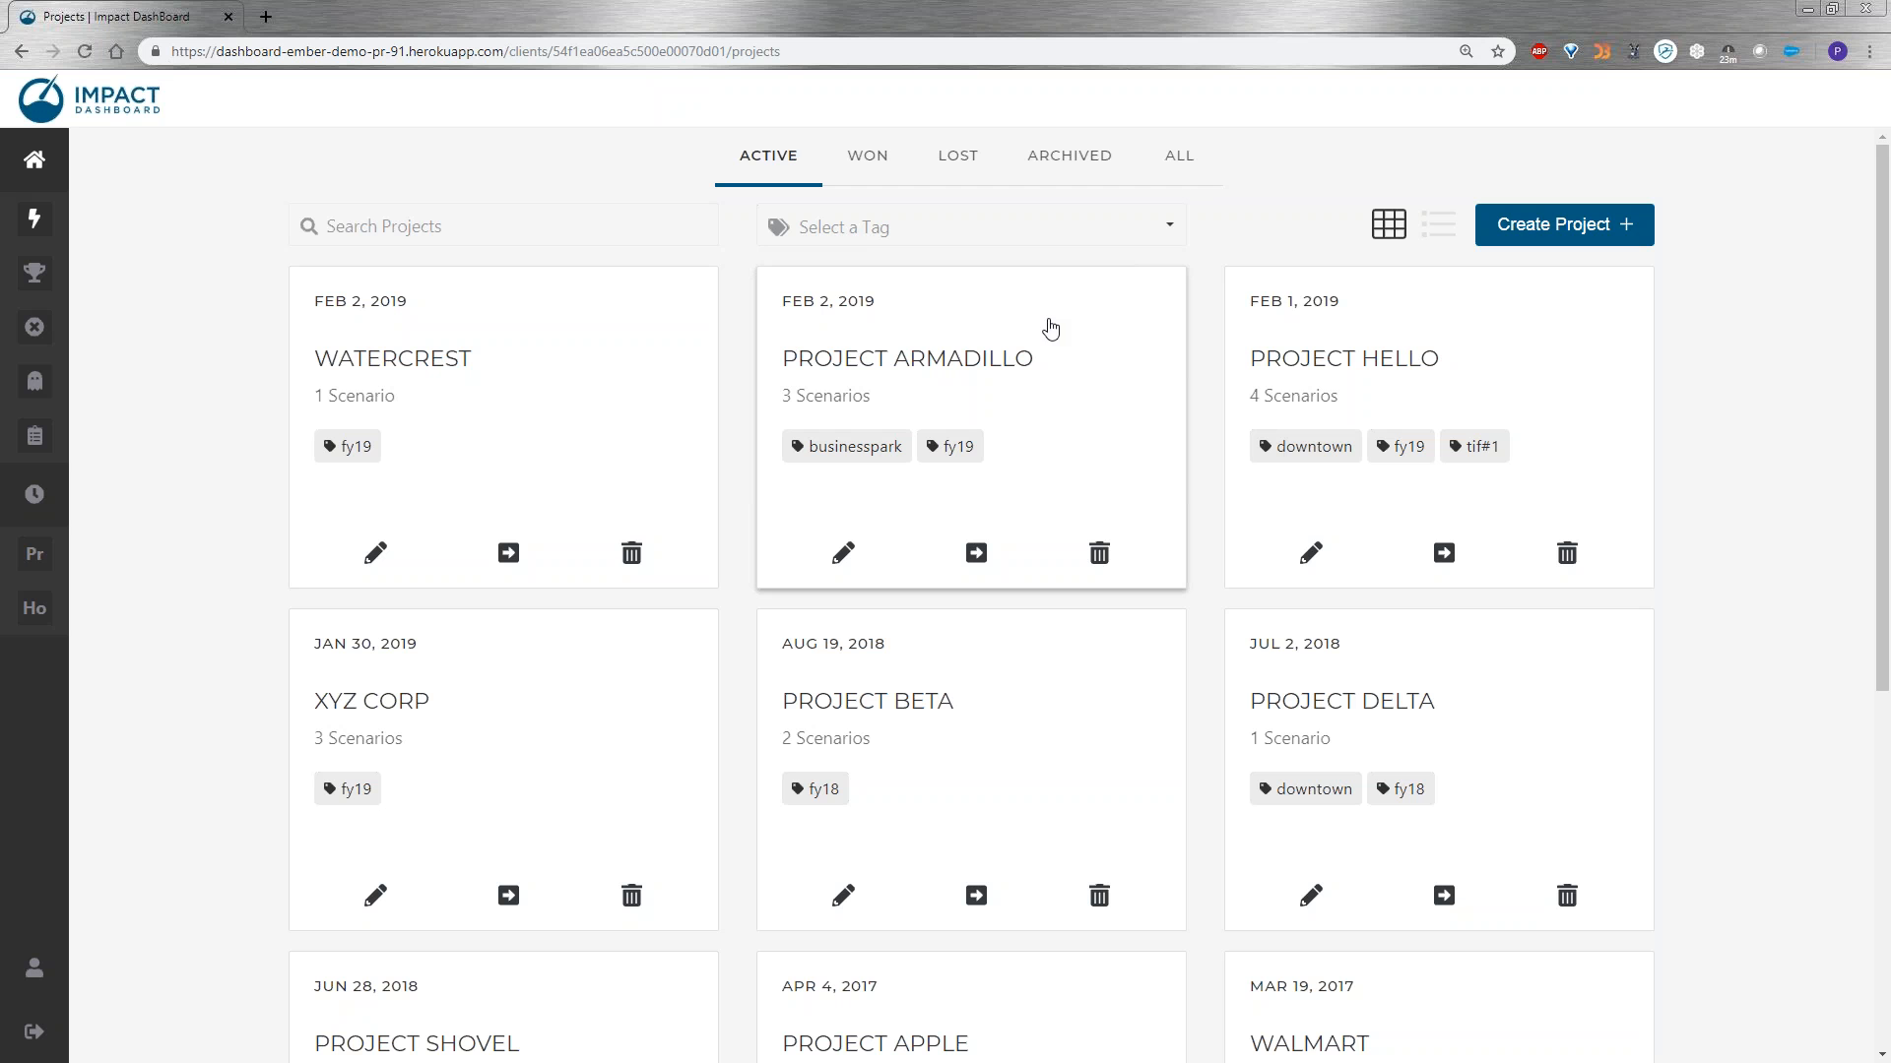
pyautogui.click(843, 552)
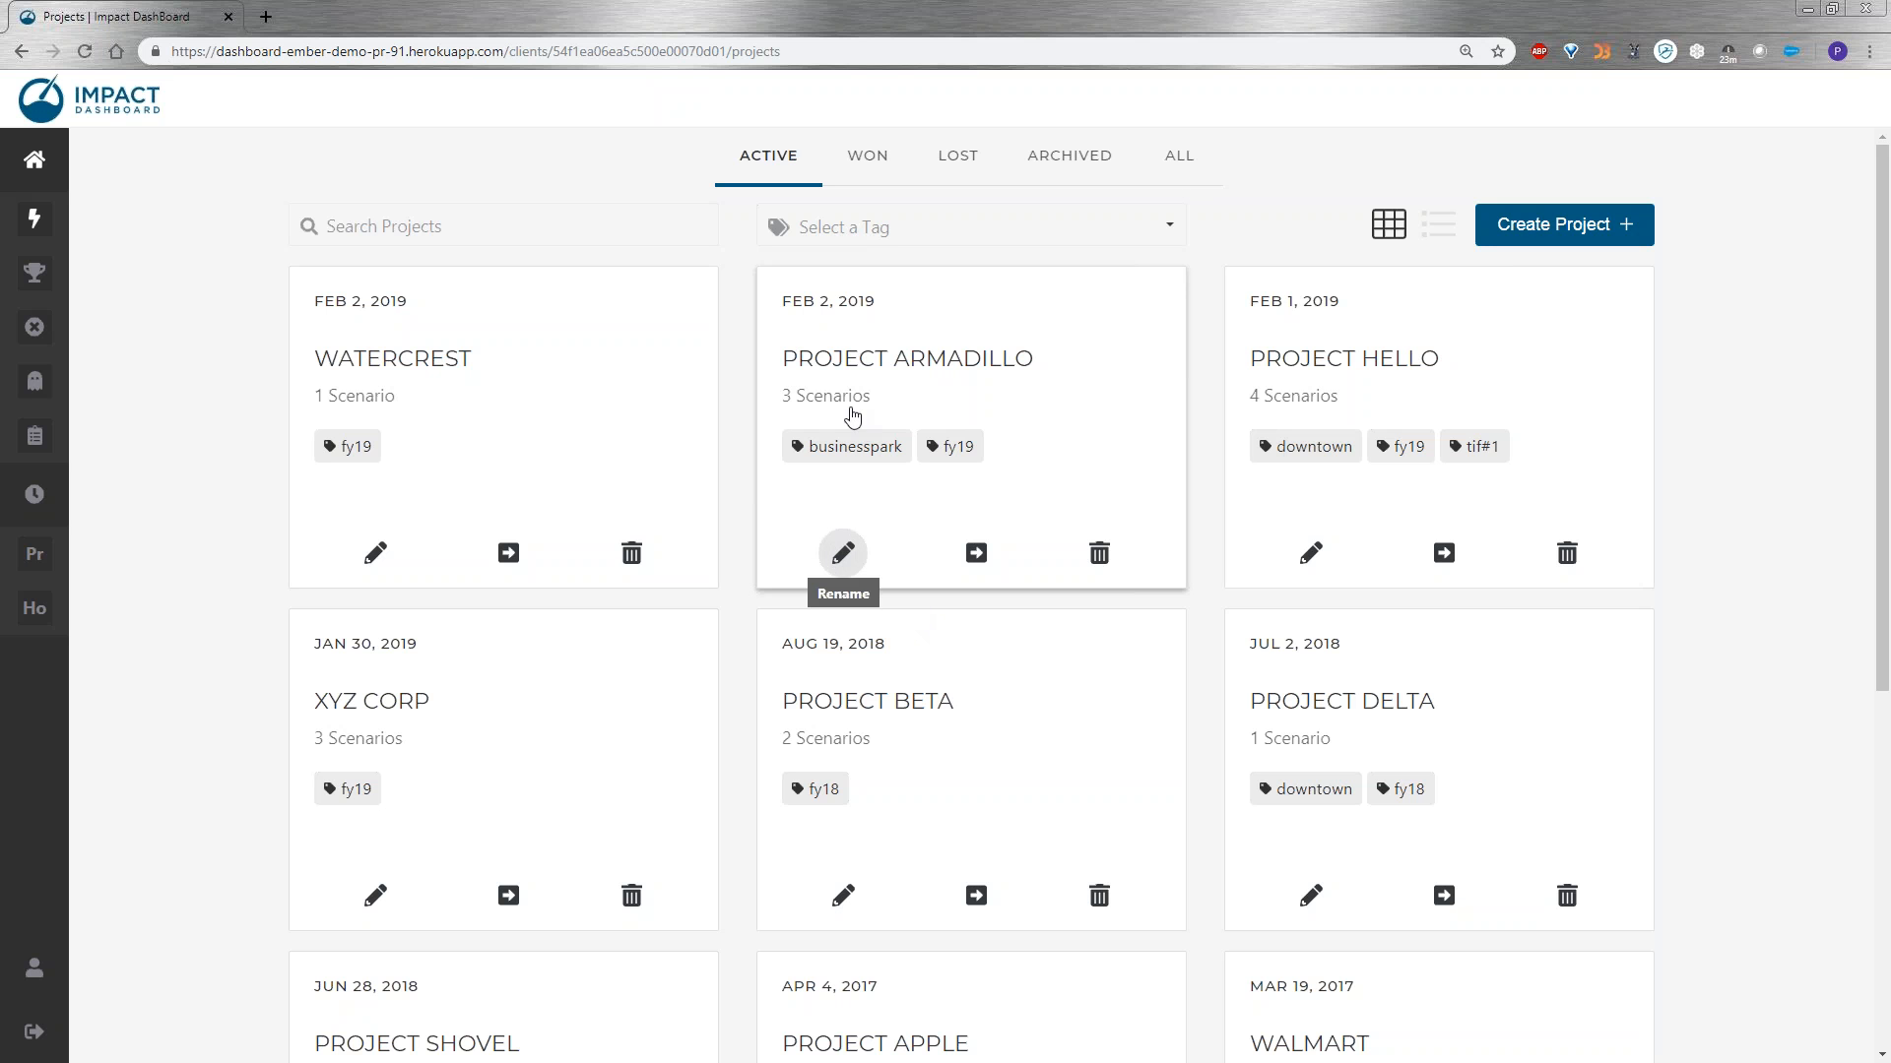
pyautogui.click(1243, 444)
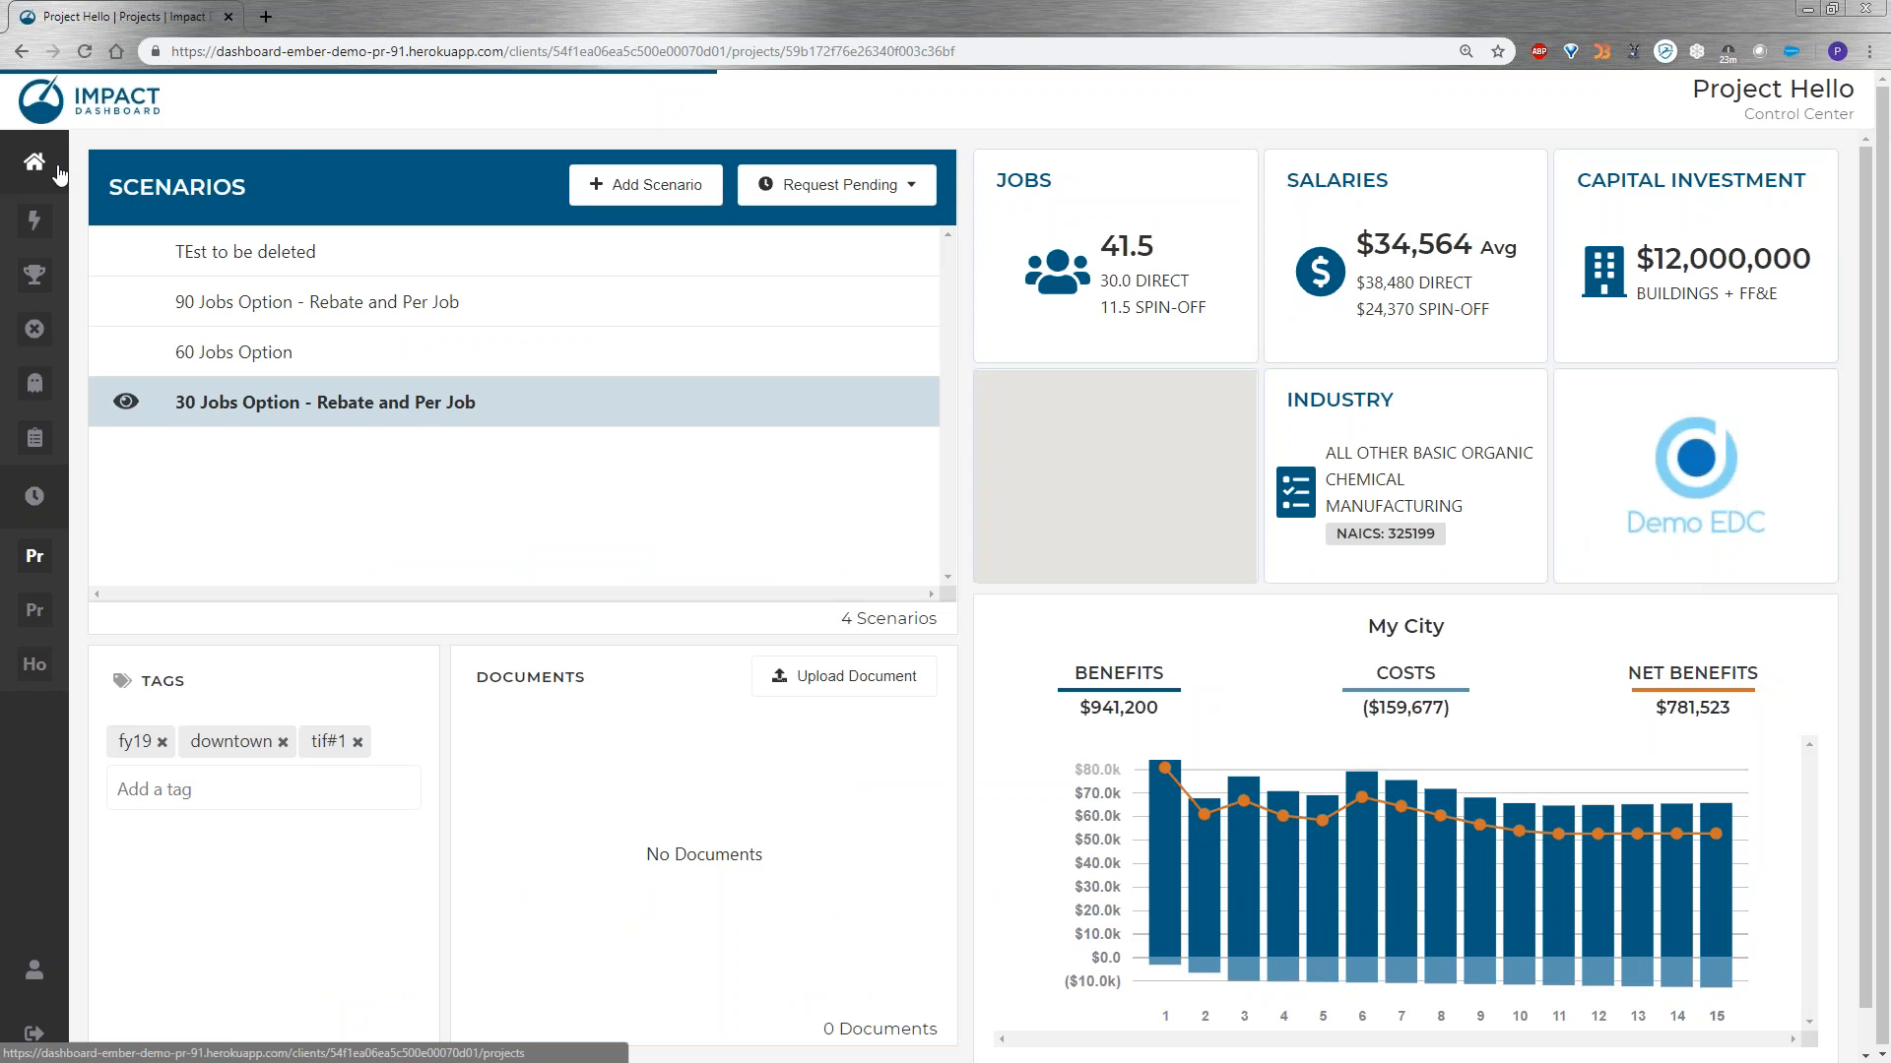
pyautogui.click(28, 175)
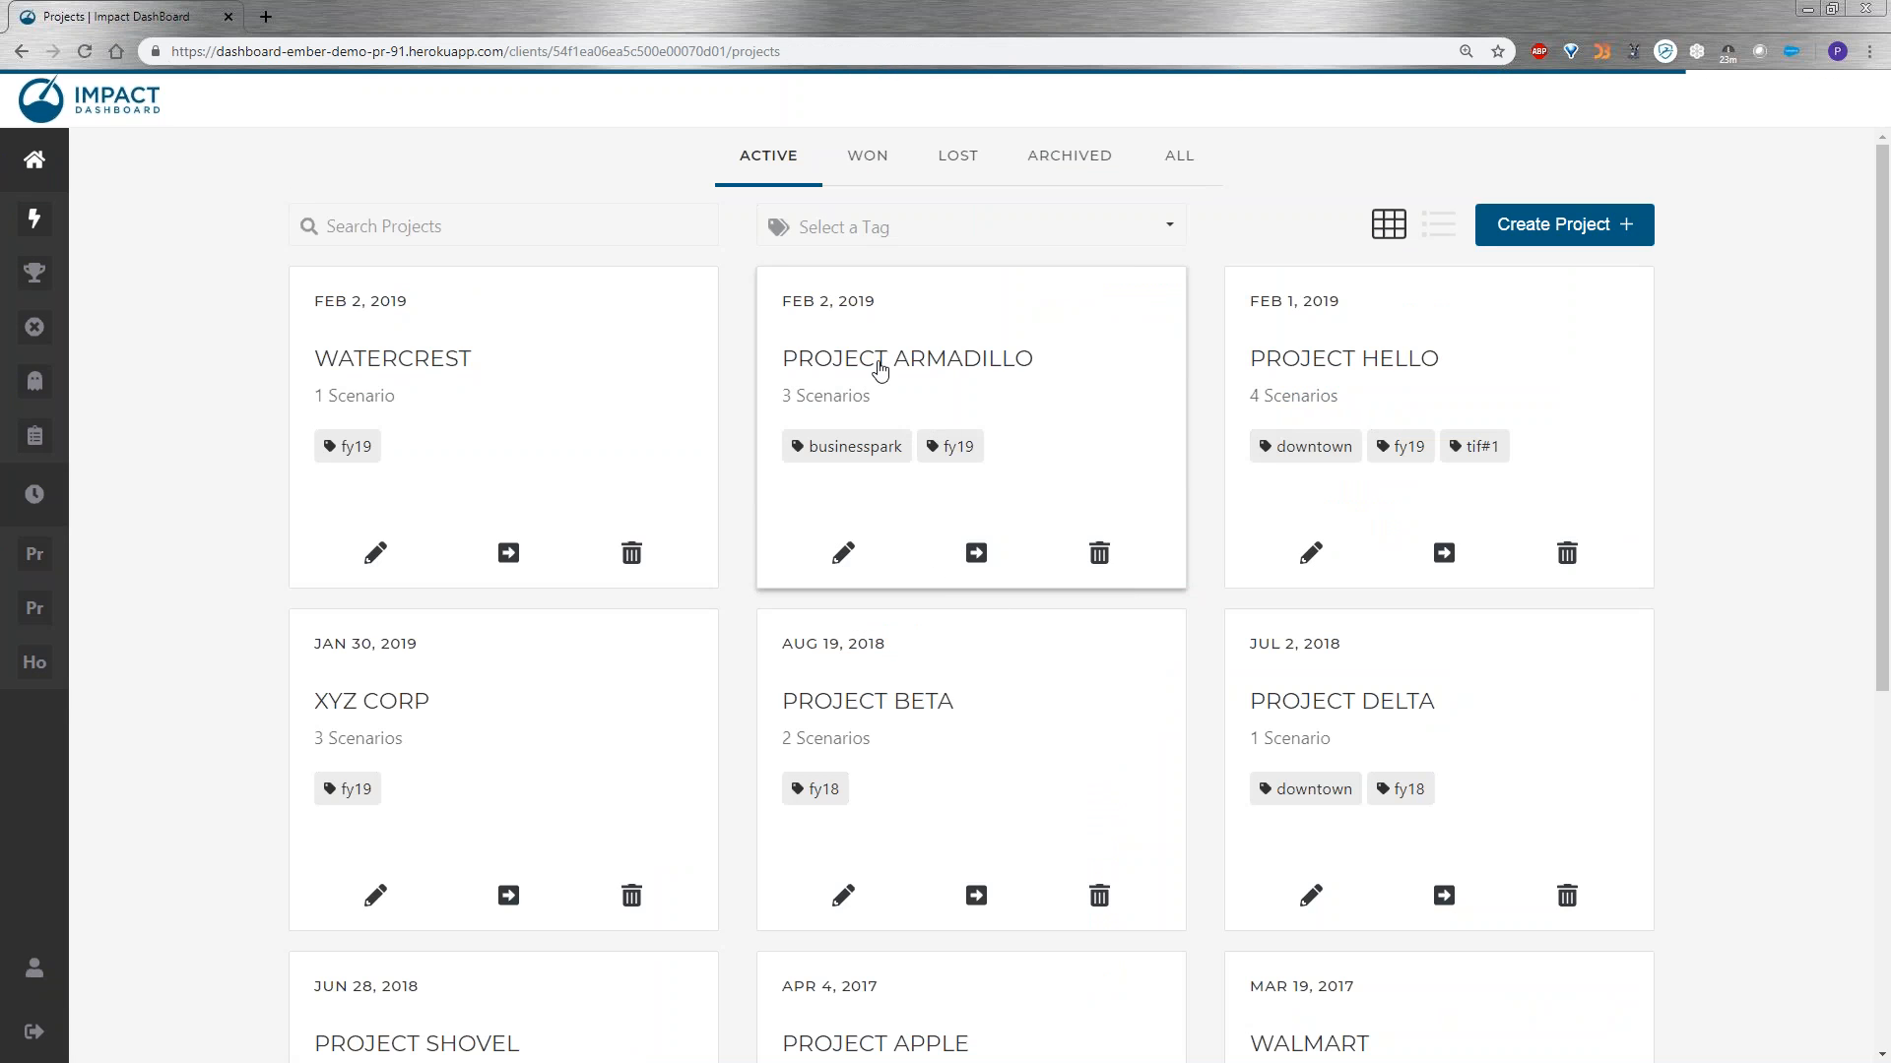
# Check Project Armadillo's status-move options, browse the won and lost project lists, and return to the active projects.
pyautogui.click(973, 553)
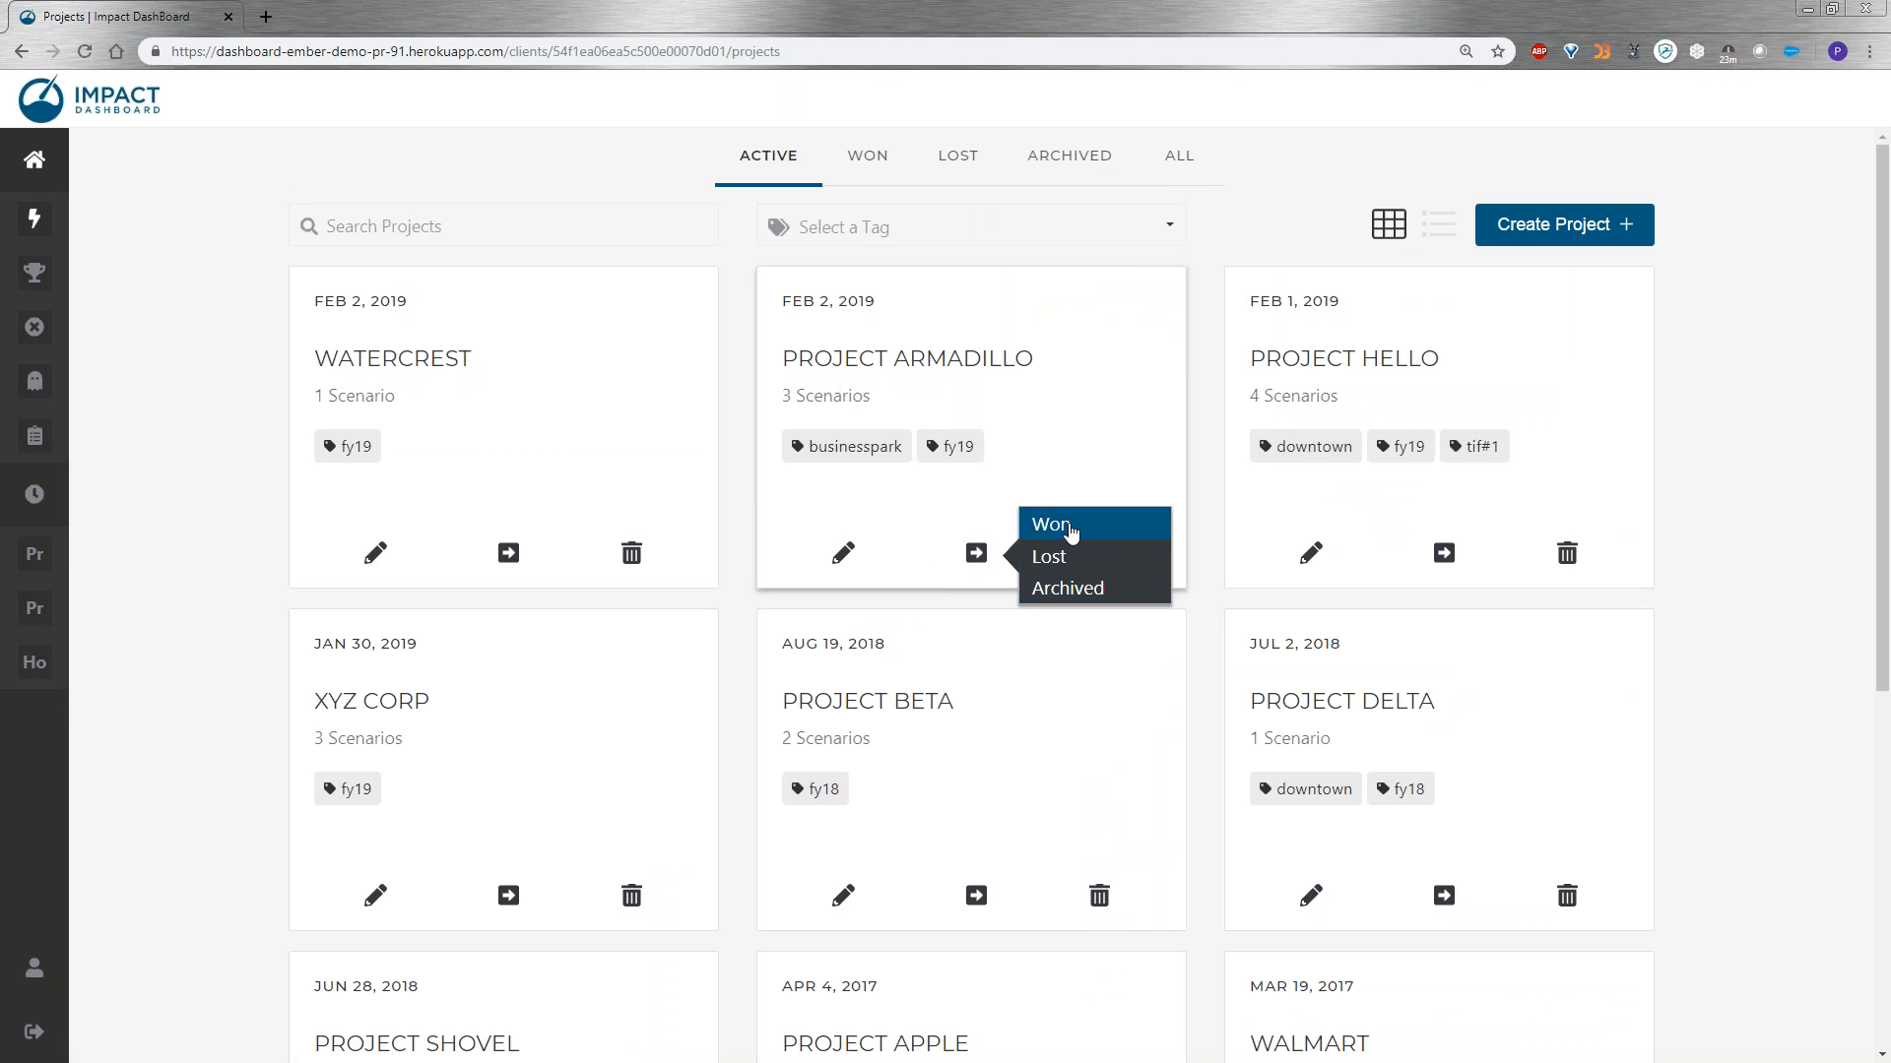
pyautogui.click(1213, 315)
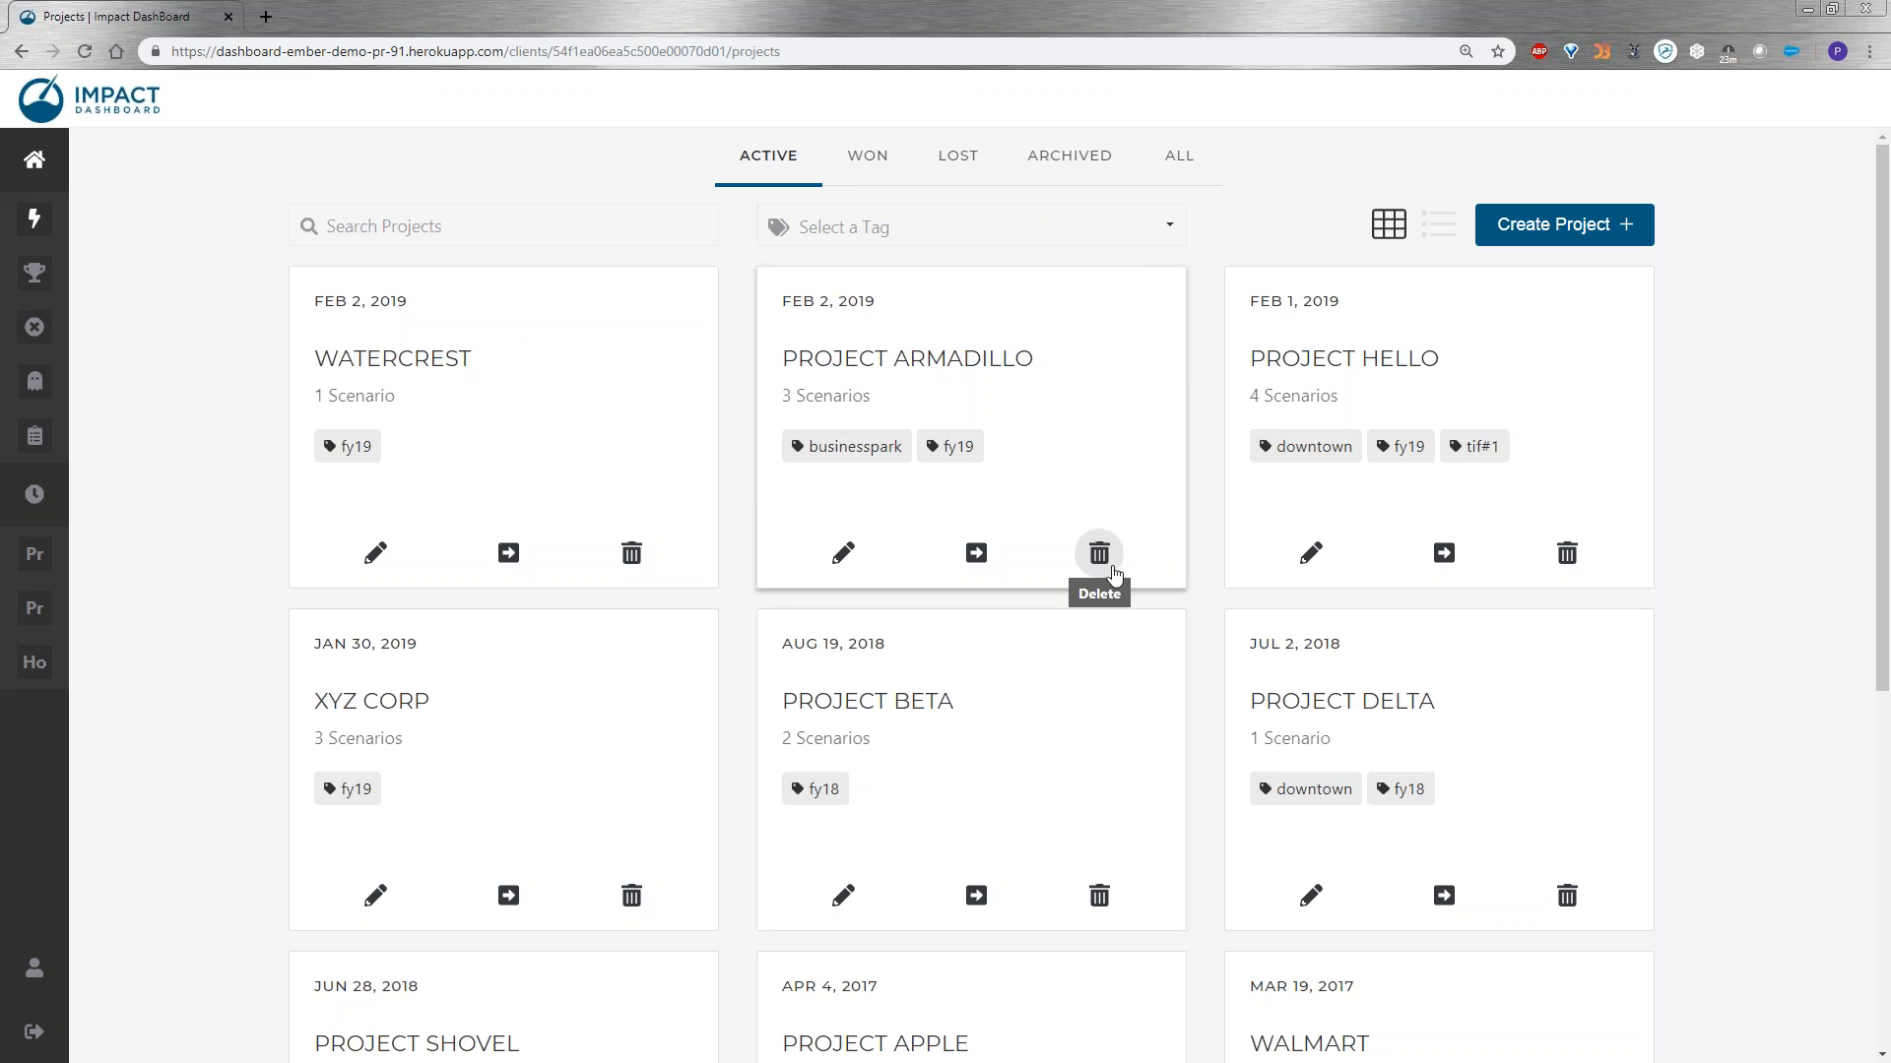
pyautogui.click(872, 171)
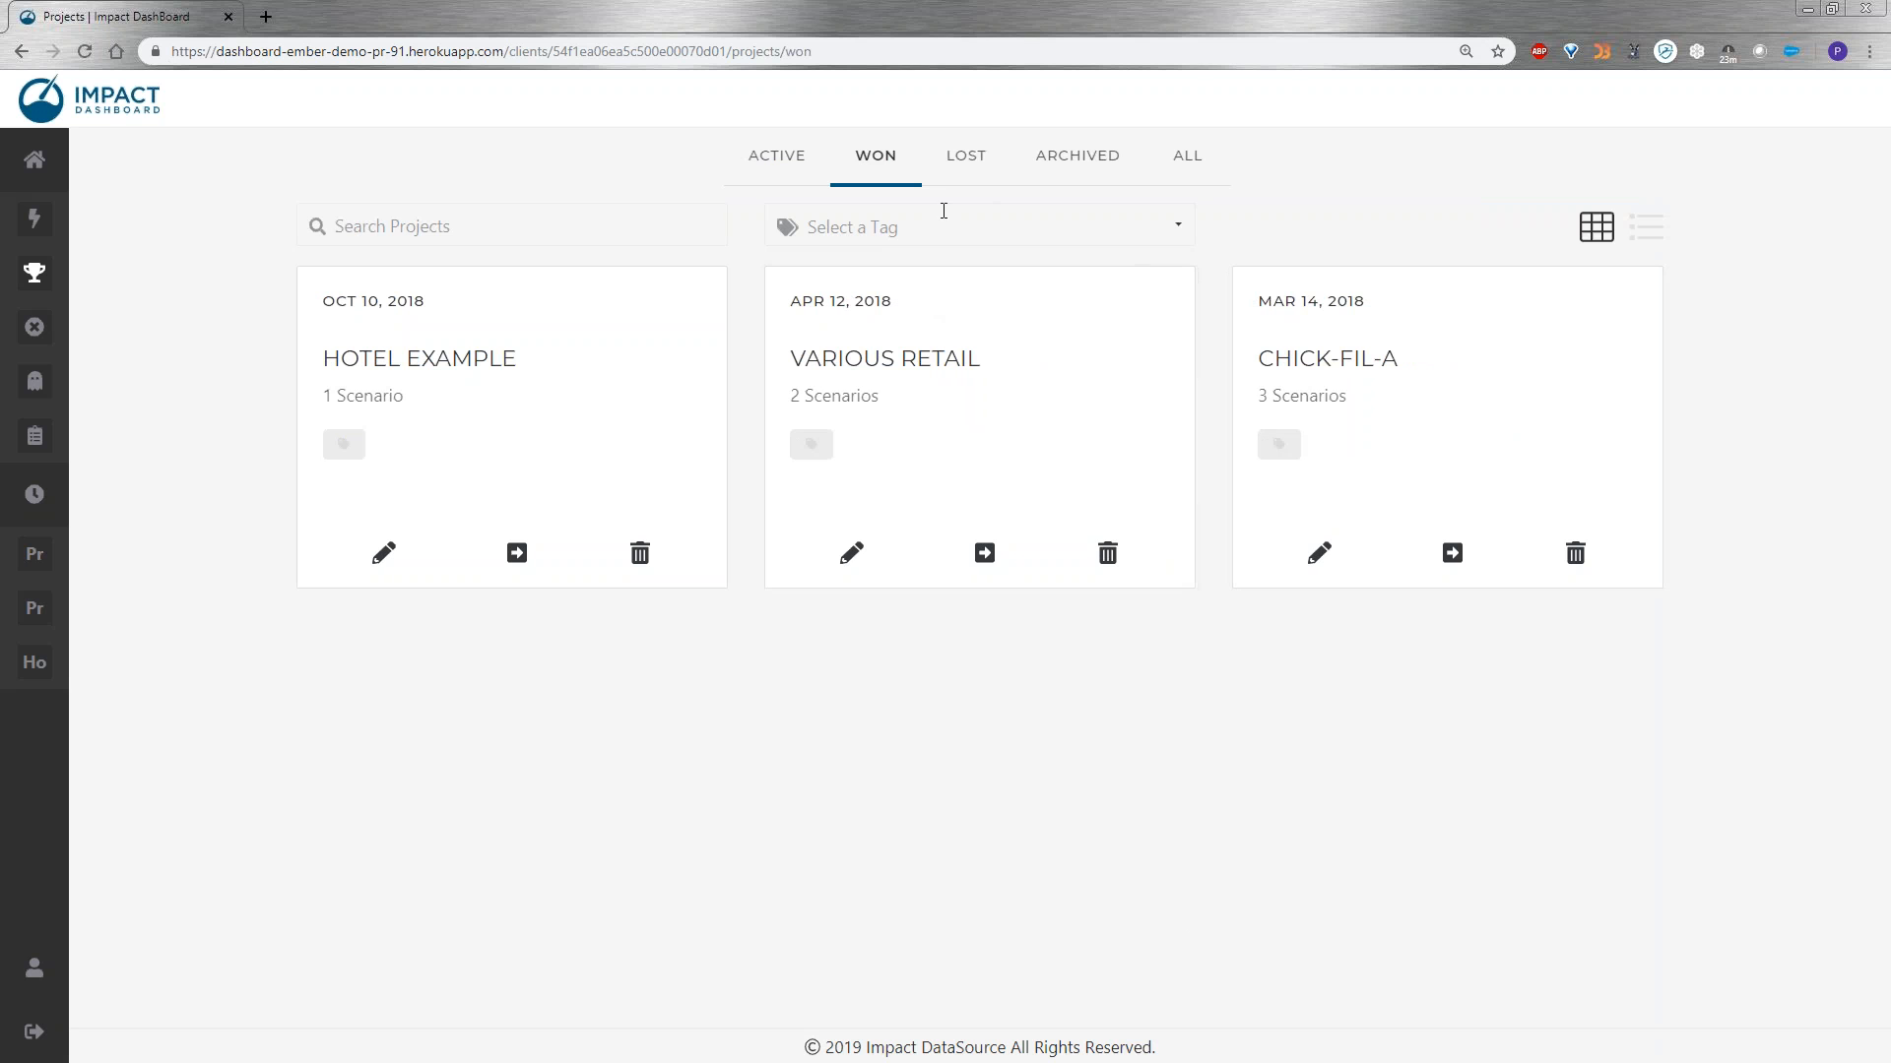
pyautogui.click(963, 169)
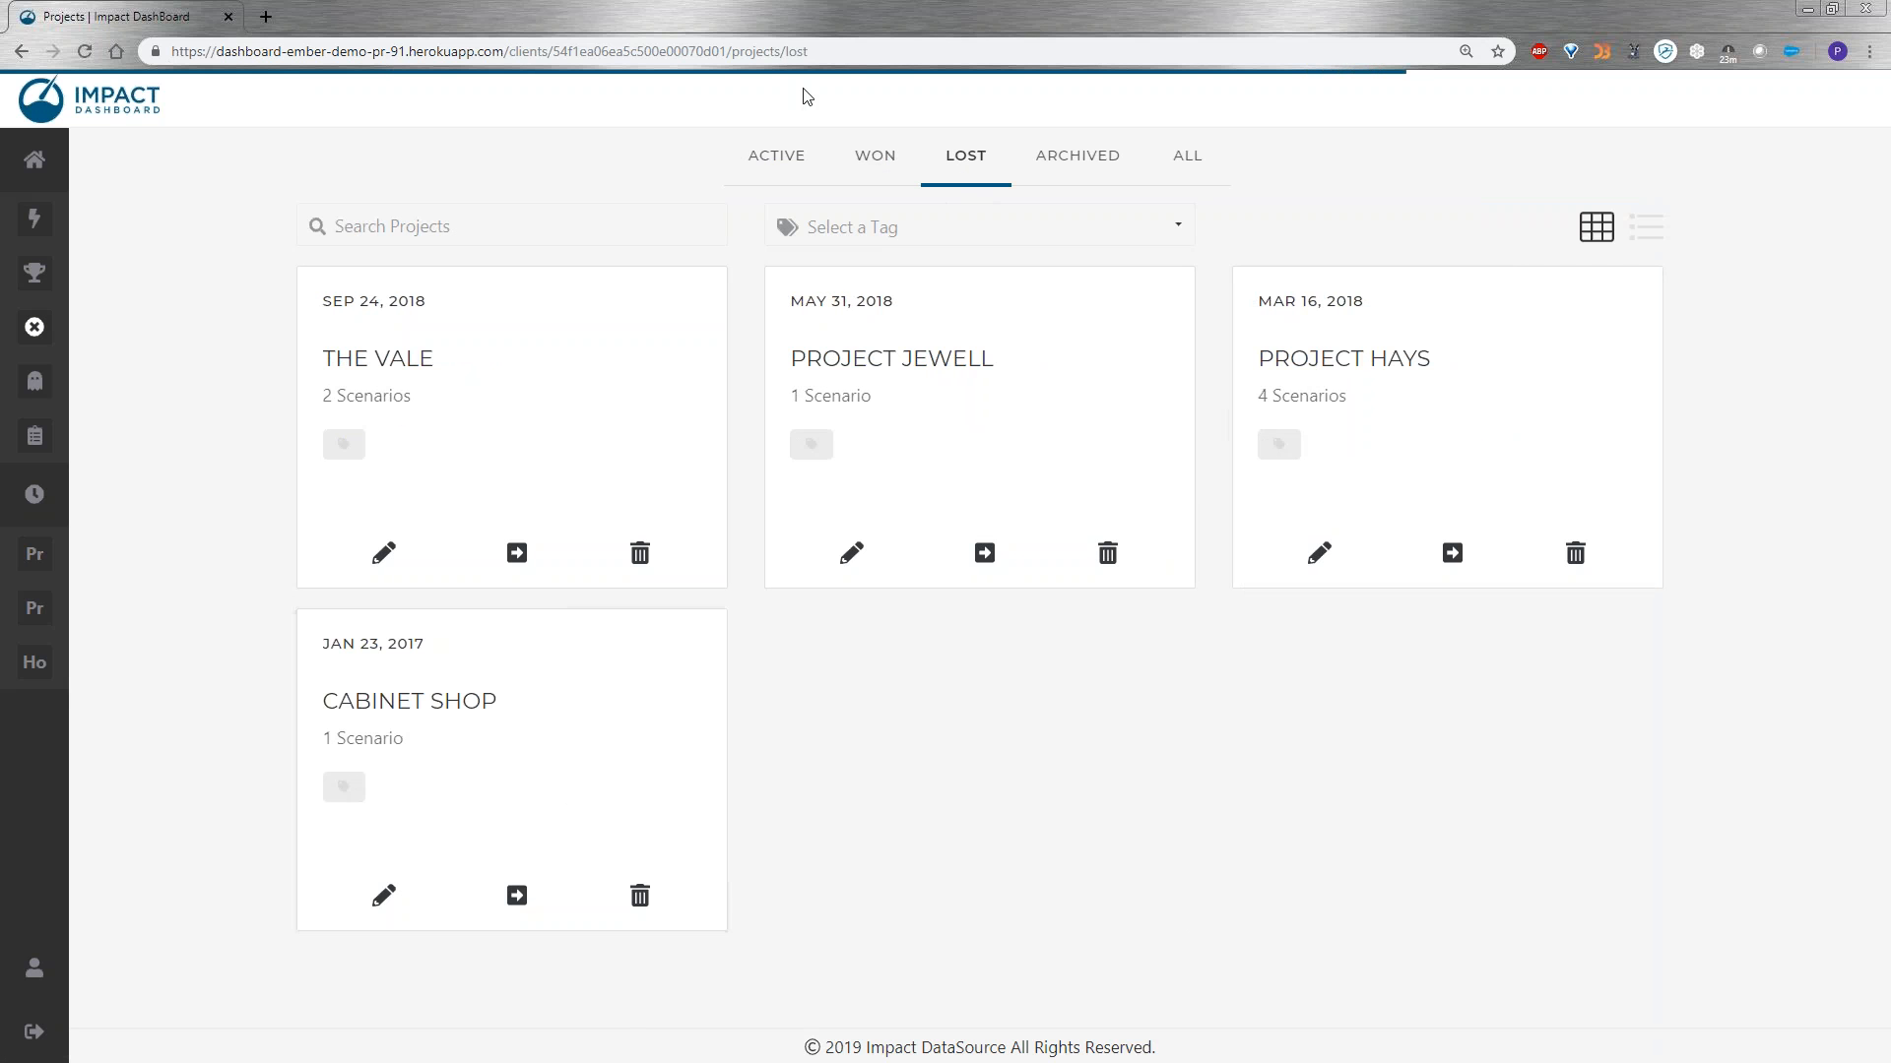
pyautogui.click(783, 178)
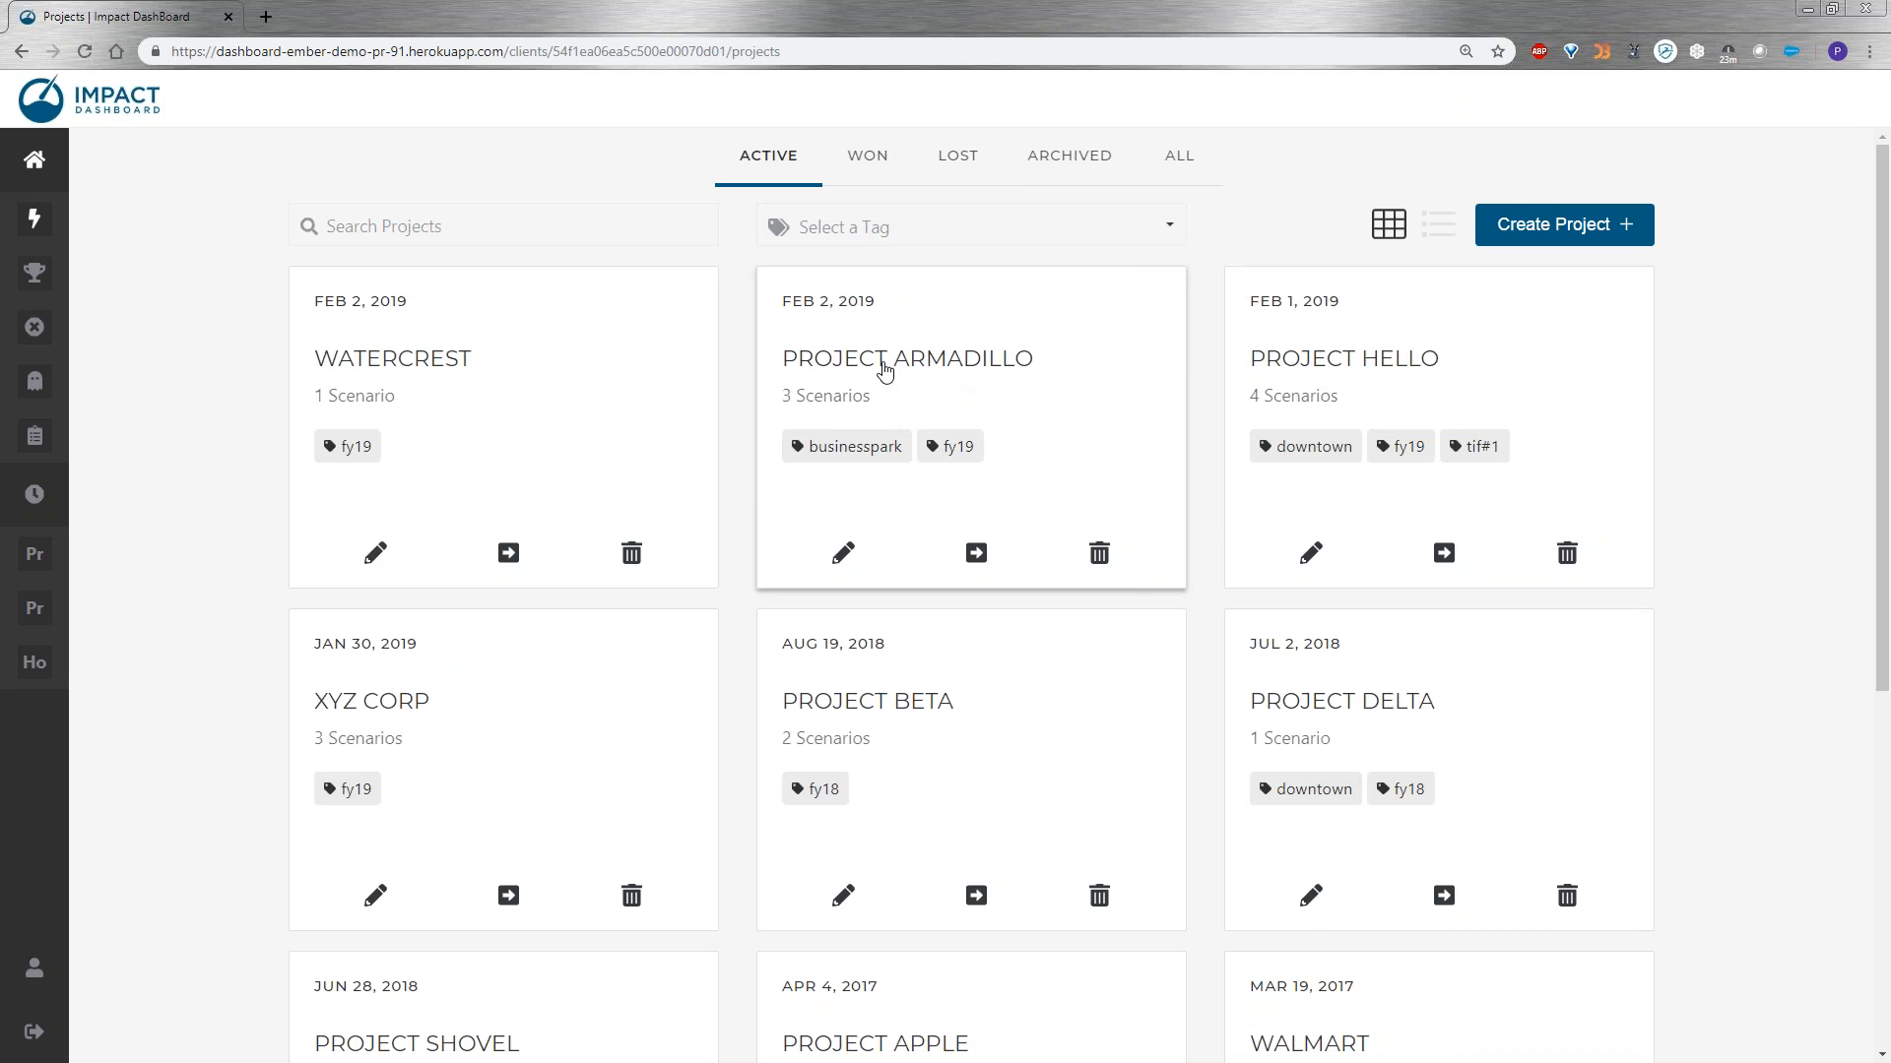
# Open Project Armadillo and preview its "Exemption & $1,500 Per Job" scenario.
pyautogui.click(949, 362)
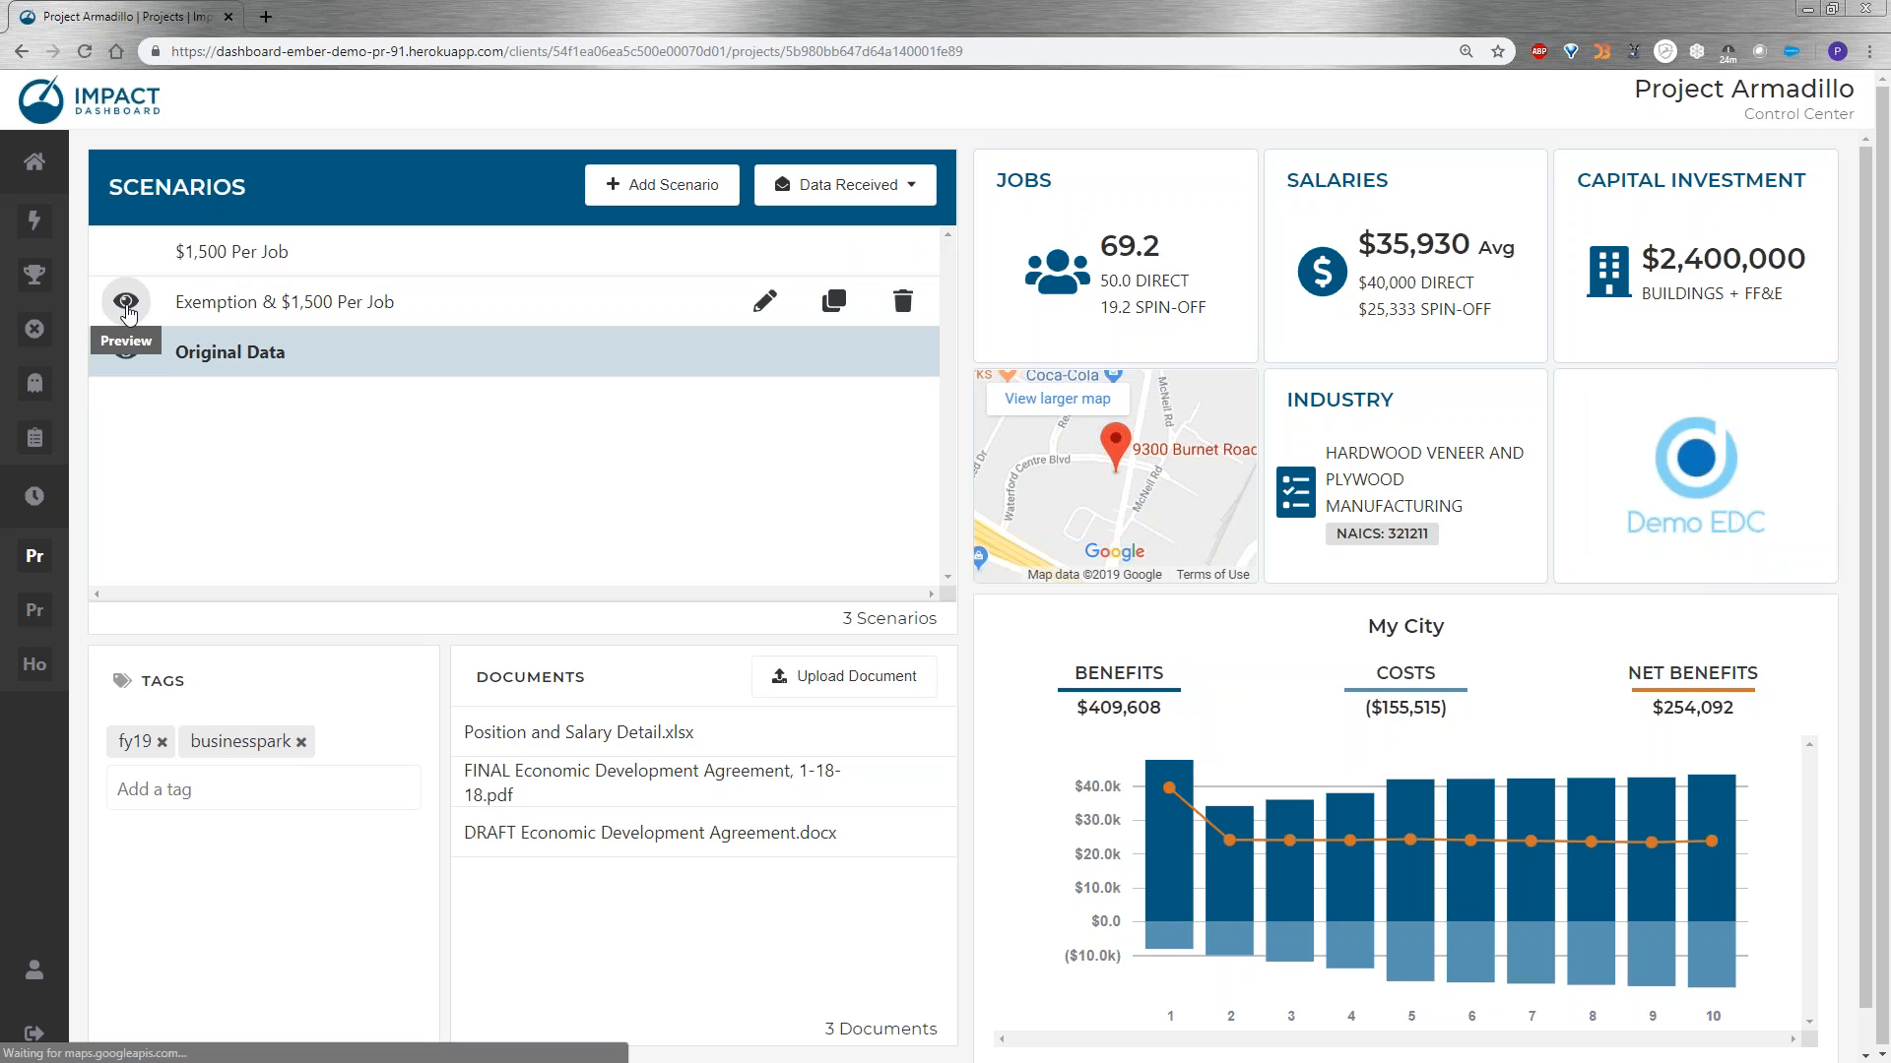
pyautogui.click(127, 309)
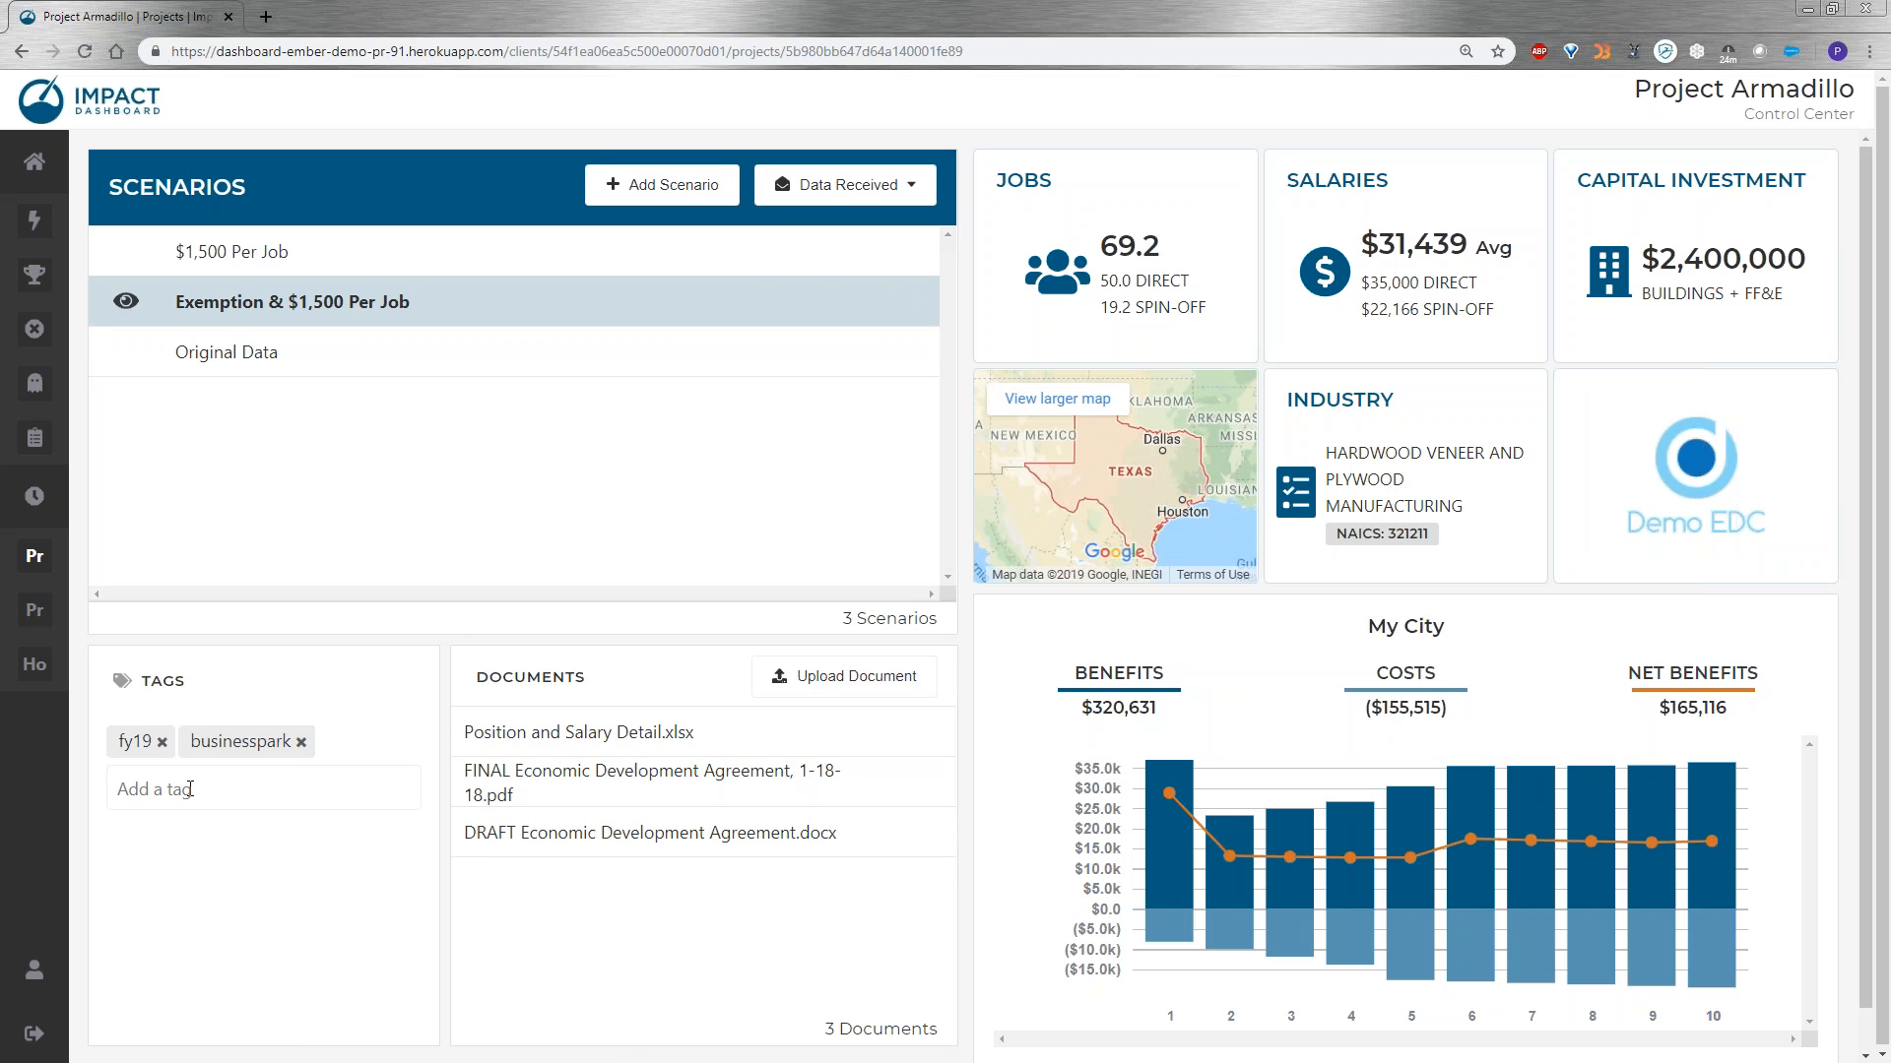
# Add the existing tag "tif#1" to Project Armadillo.
pyautogui.click(190, 788)
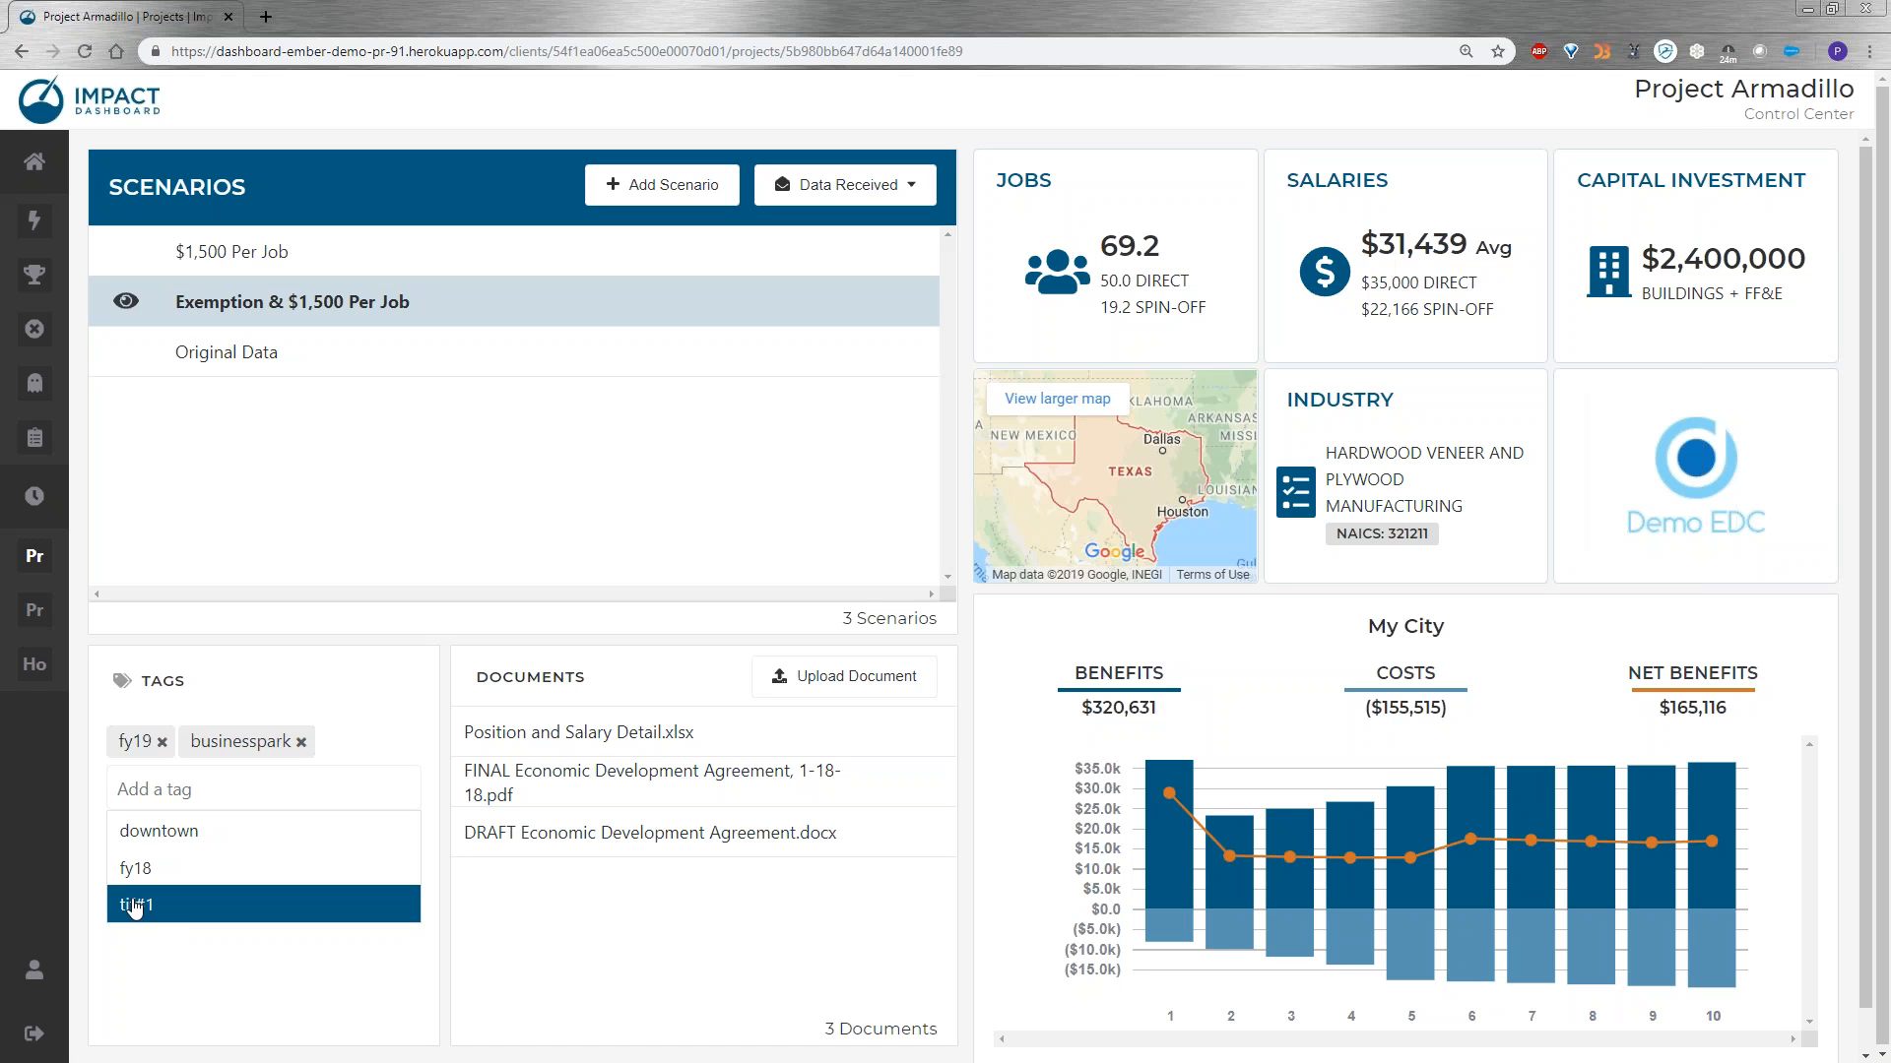
pyautogui.click(135, 906)
# Draft a new project tag named "railyard" and clear the entry without adding it.
pyautogui.click(191, 787)
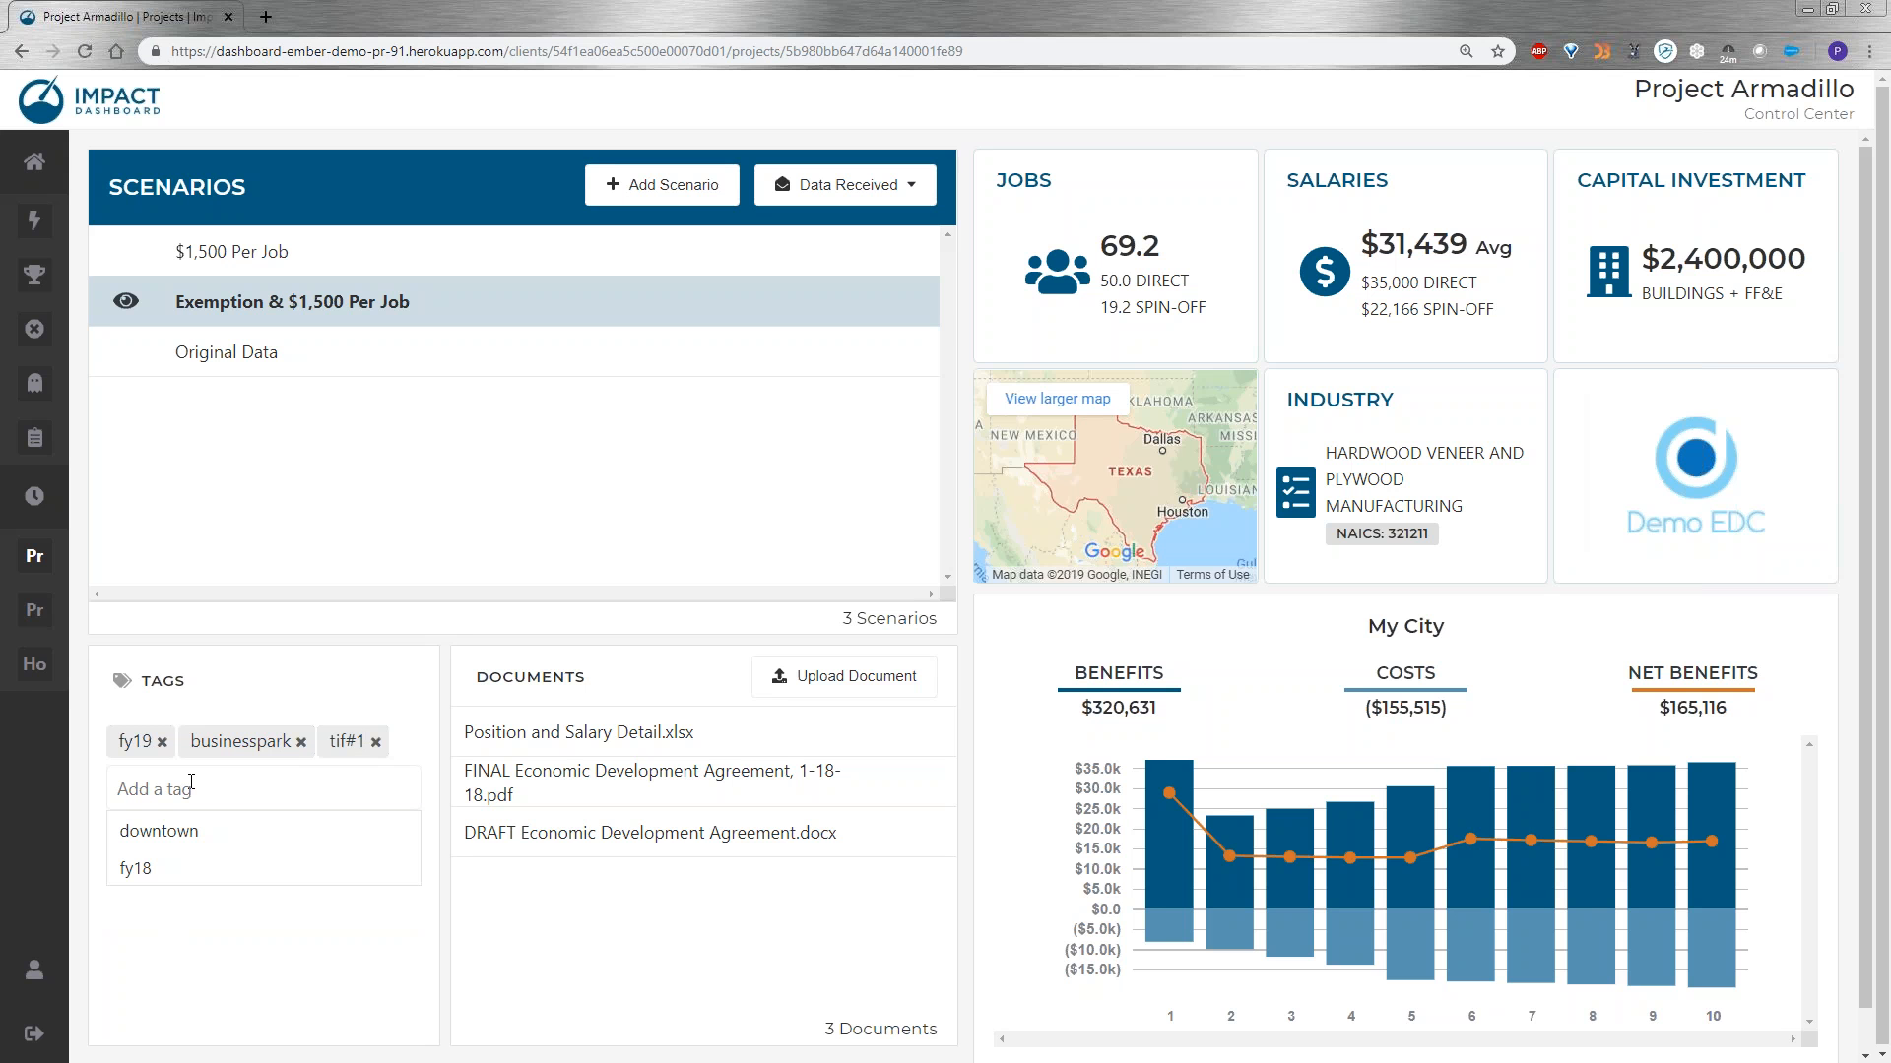
pyautogui.write('rail')
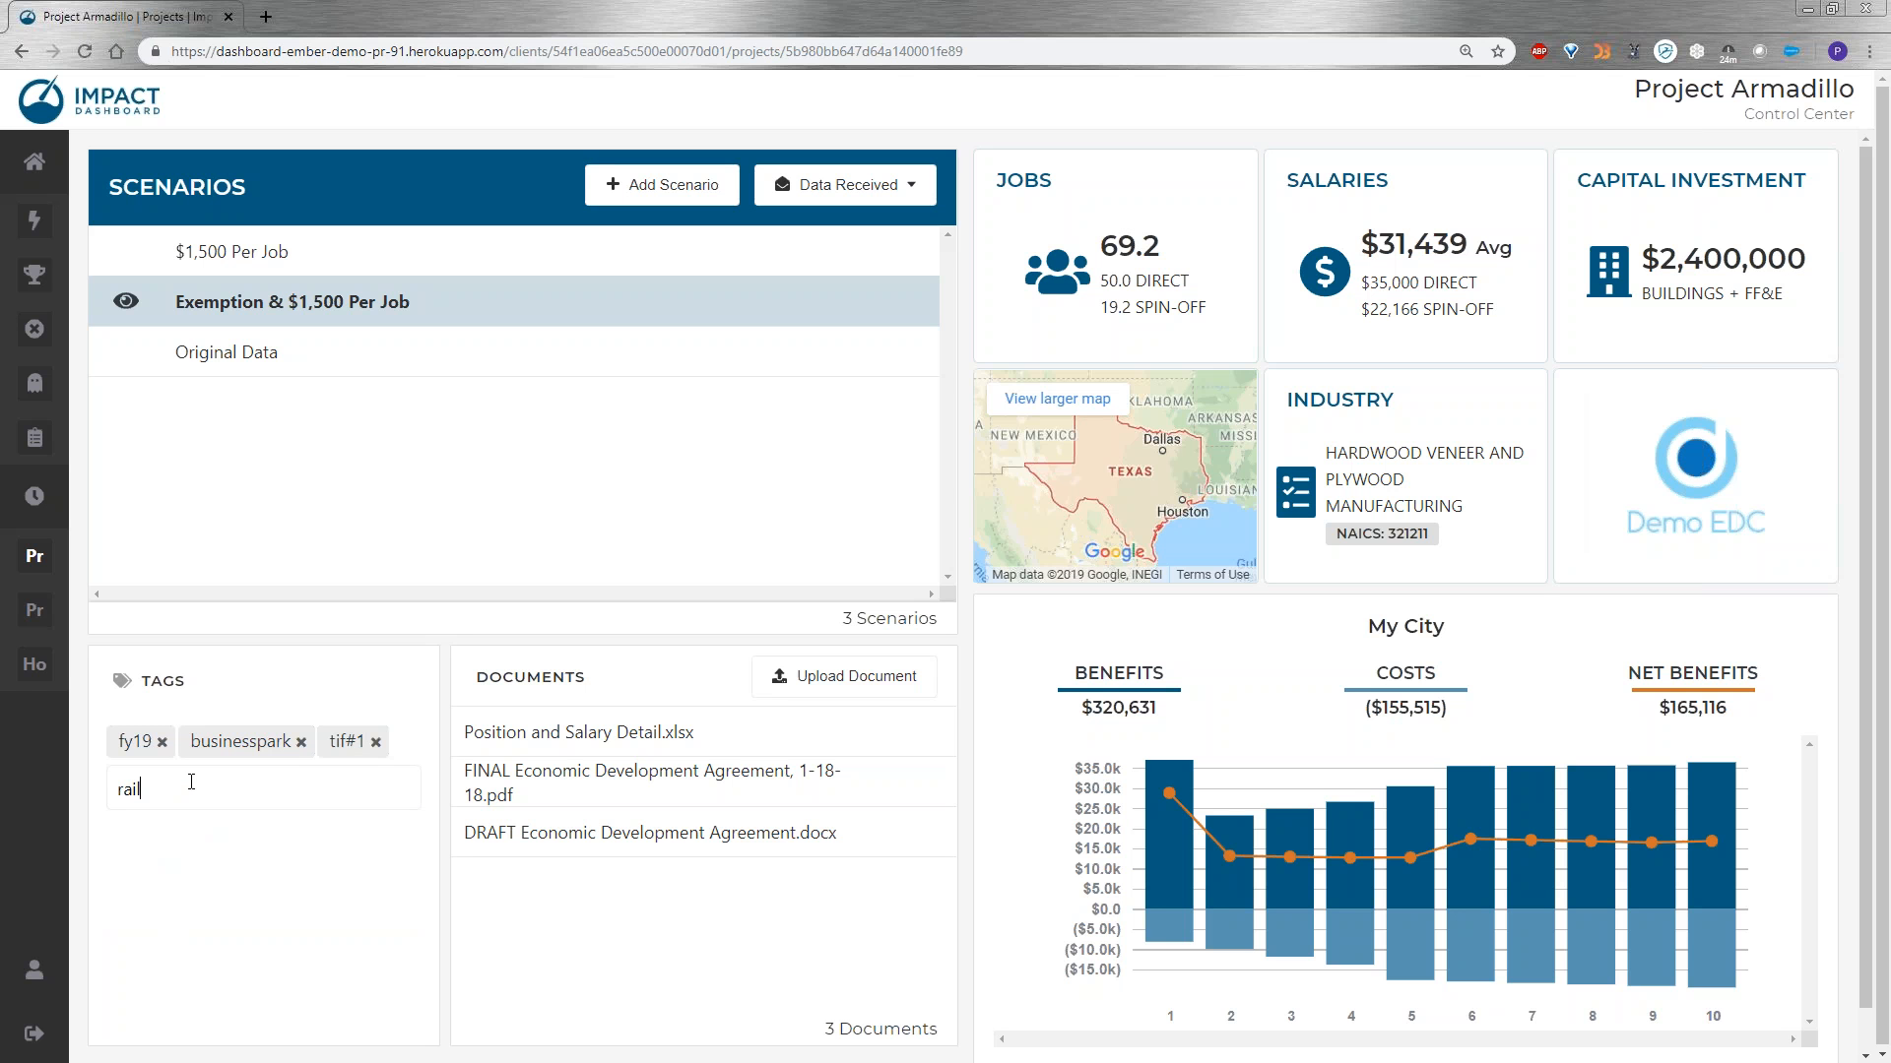
pyautogui.write('yard')
pyautogui.press('BackSpace')
pyautogui.press('BackSpace')
pyautogui.press('BackSpace')
pyautogui.press('BackSpace')
pyautogui.press('BackSpace')
pyautogui.press('BackSpace')
pyautogui.press('BackSpace')
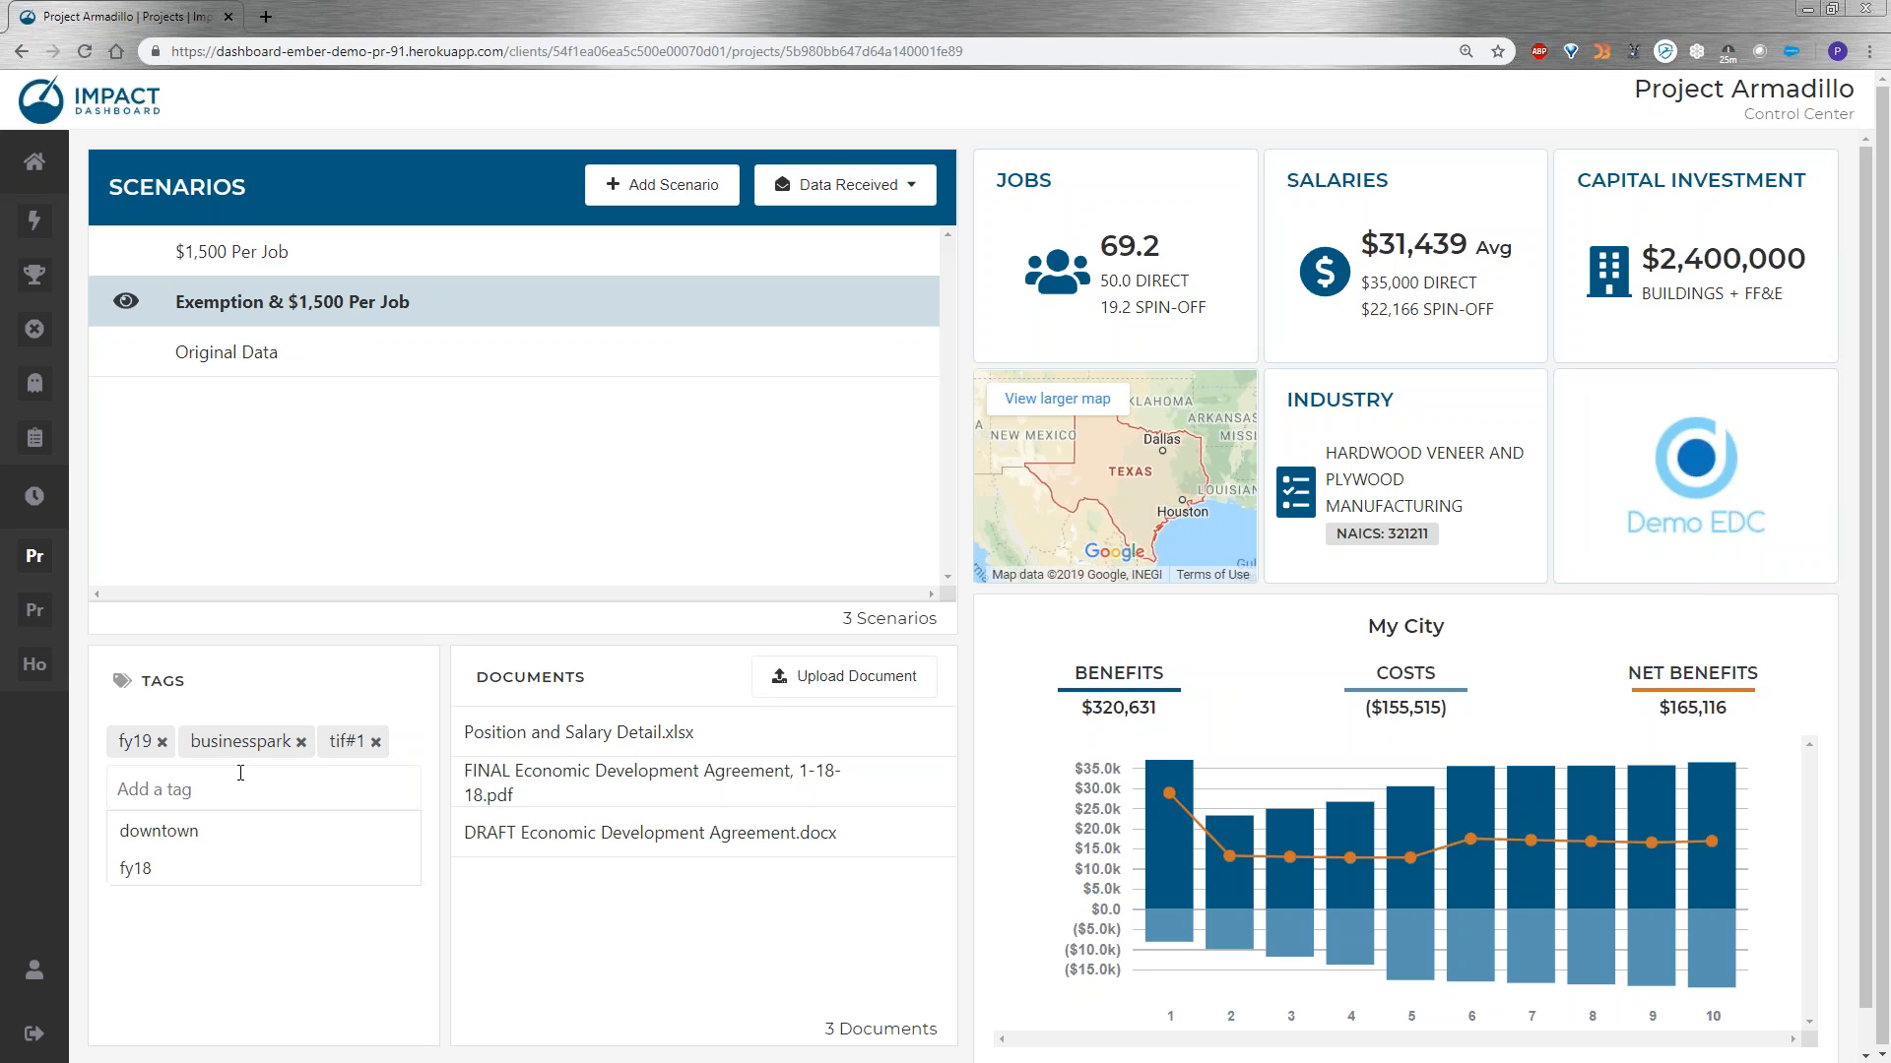
pyautogui.click(626, 685)
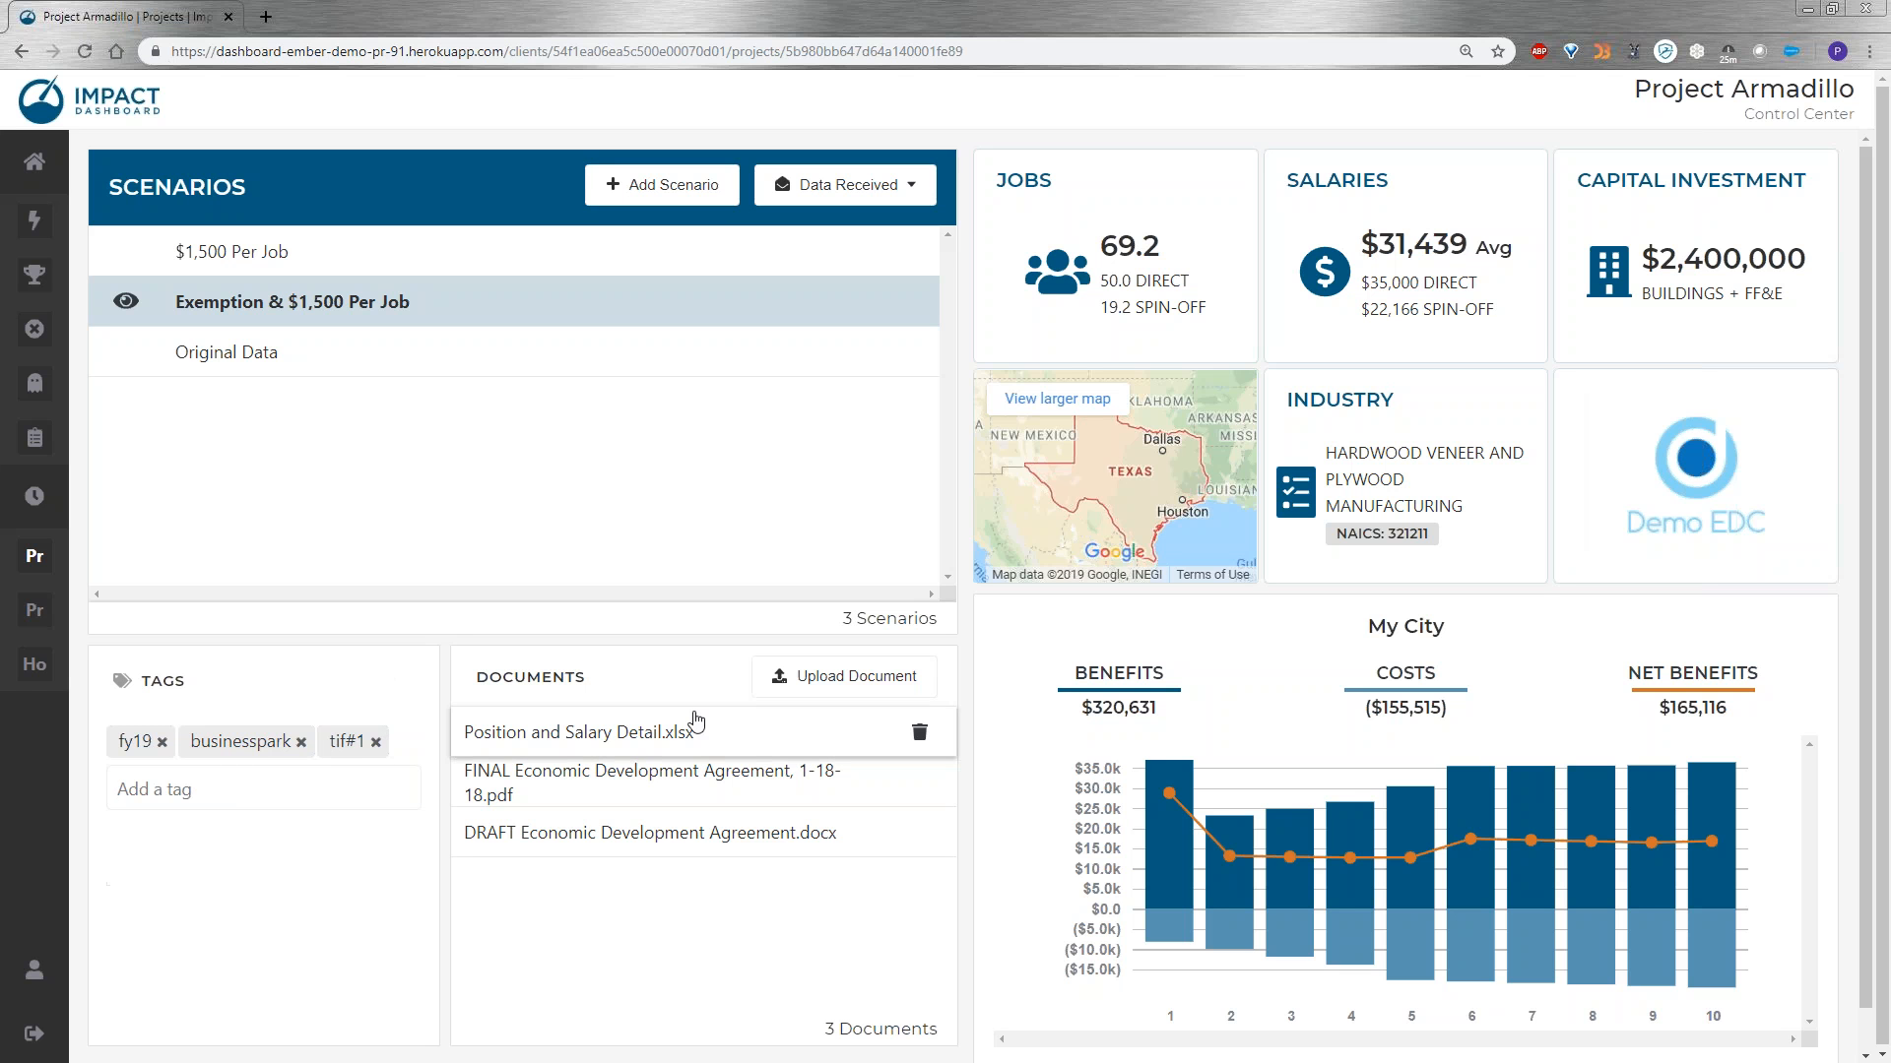
# Remove the "tif#1" tag from Project Armadillo and close the tag suggestions.
pyautogui.click(377, 744)
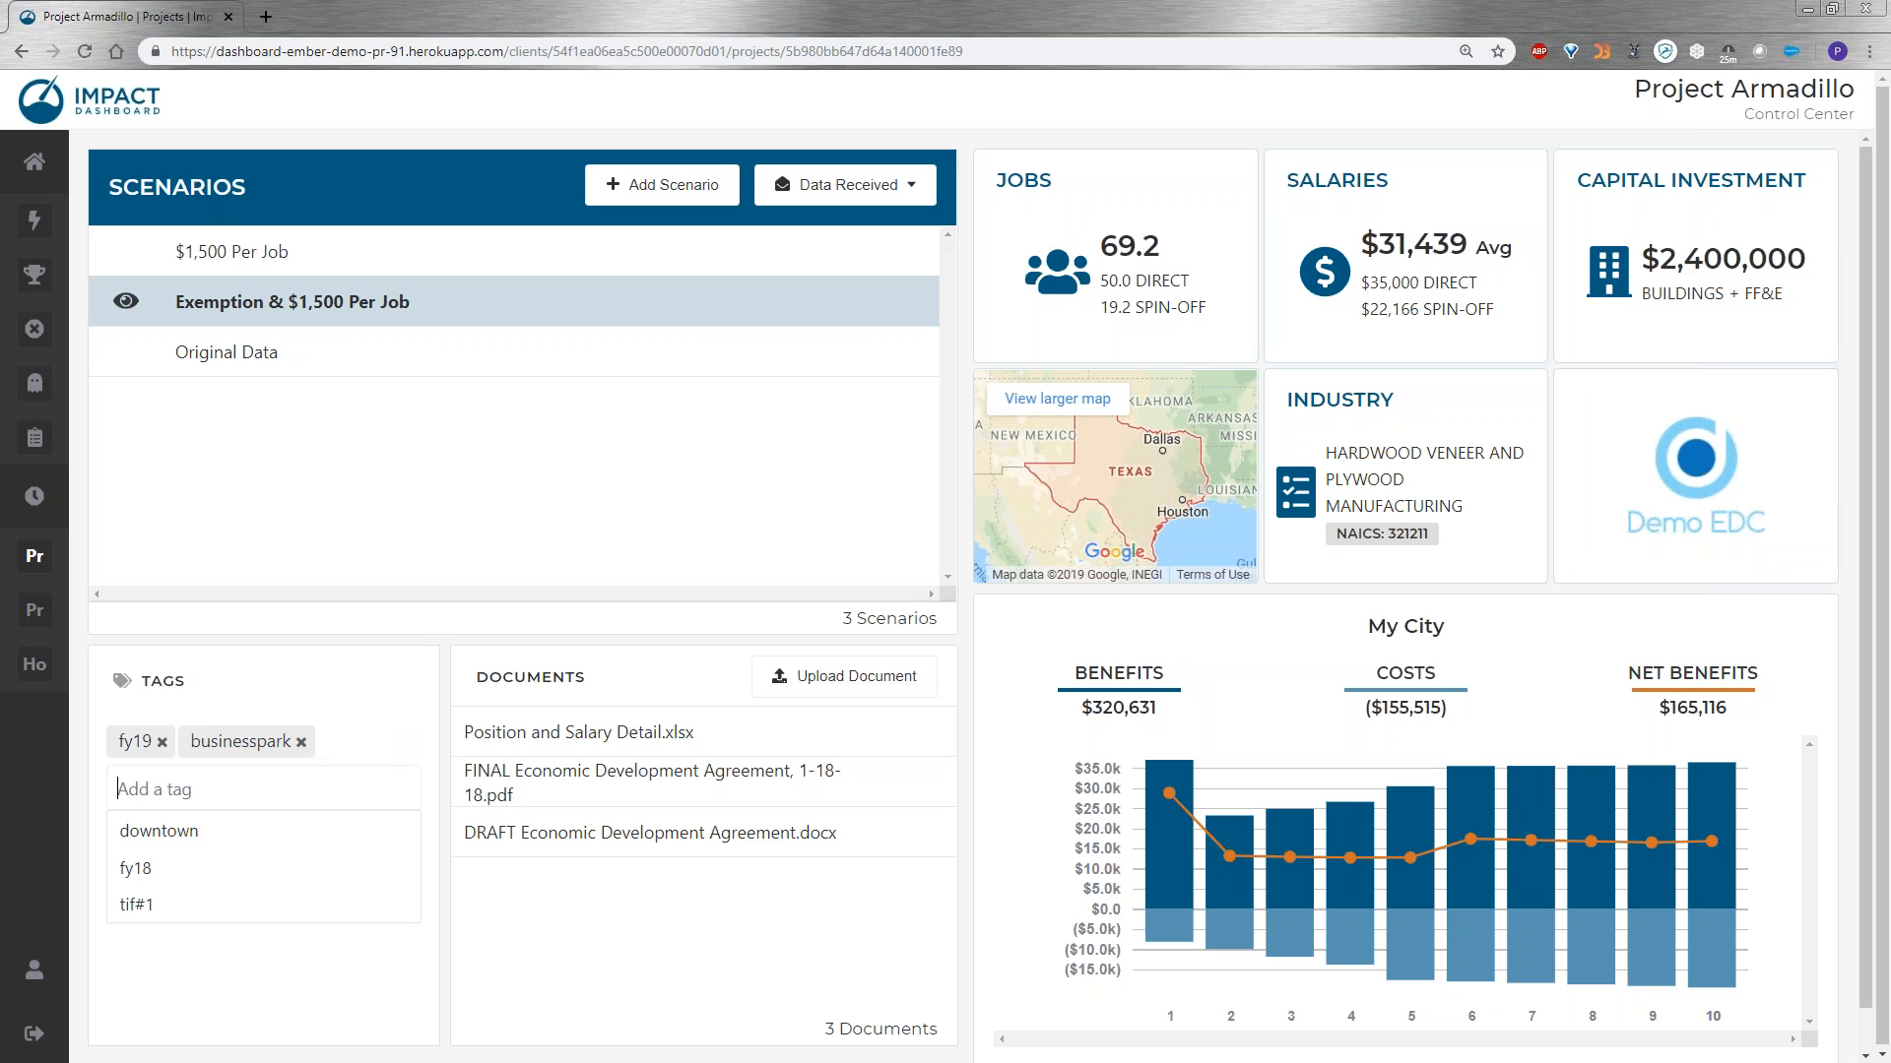
pyautogui.click(968, 675)
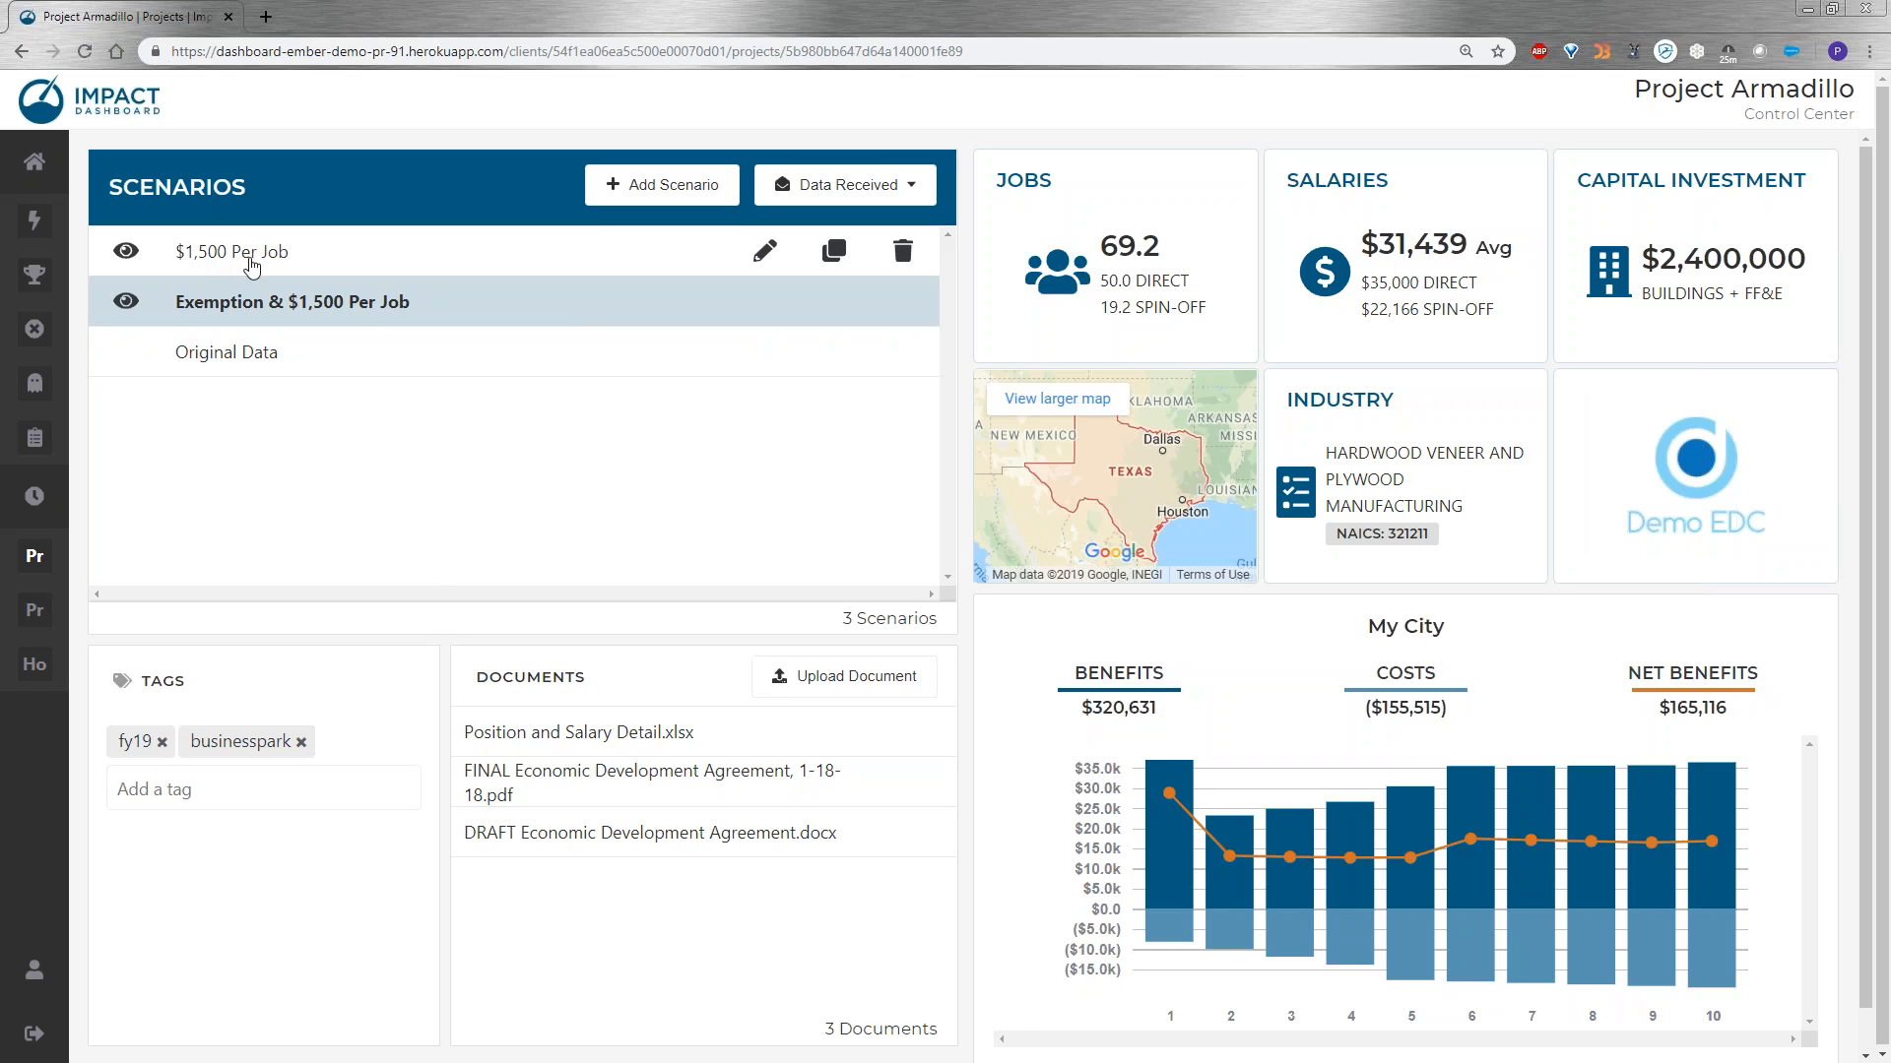
# Open the "$1,500 Per Job" scenario of Project Armadillo and display its report.
pyautogui.click(233, 258)
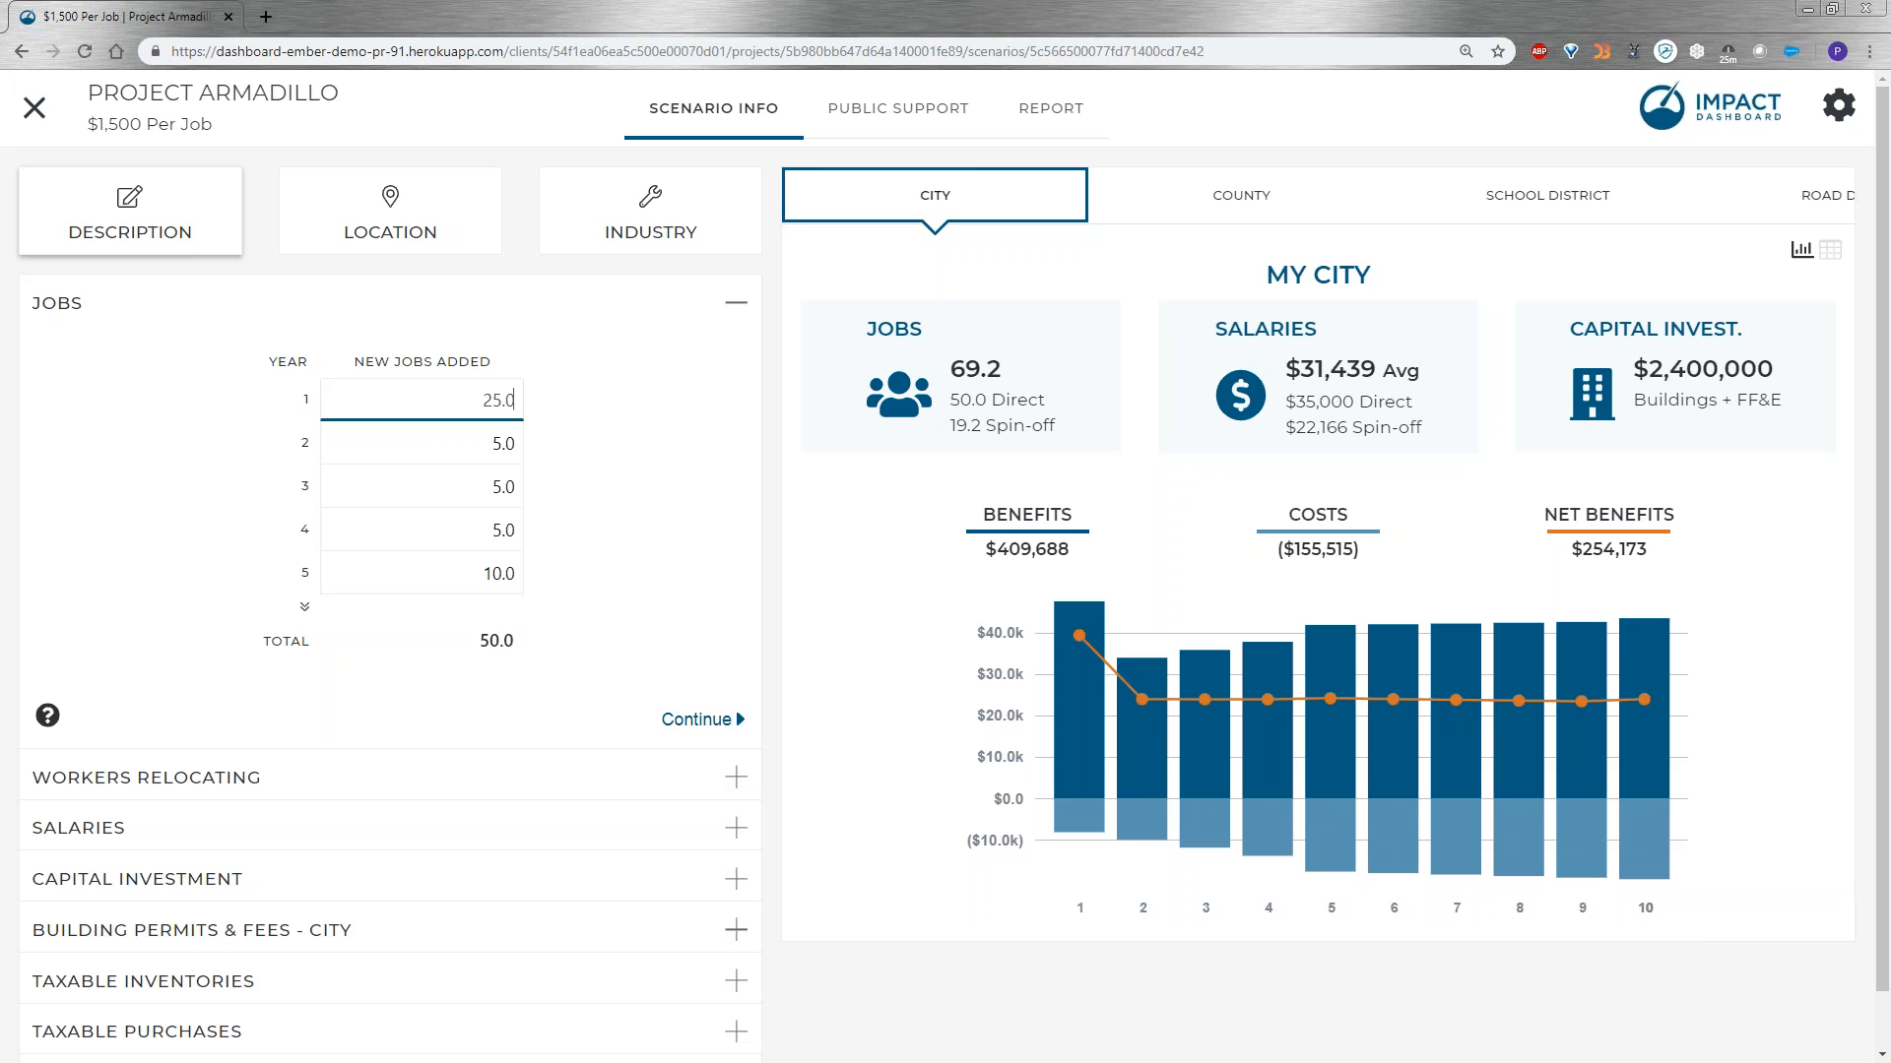
pyautogui.click(1052, 125)
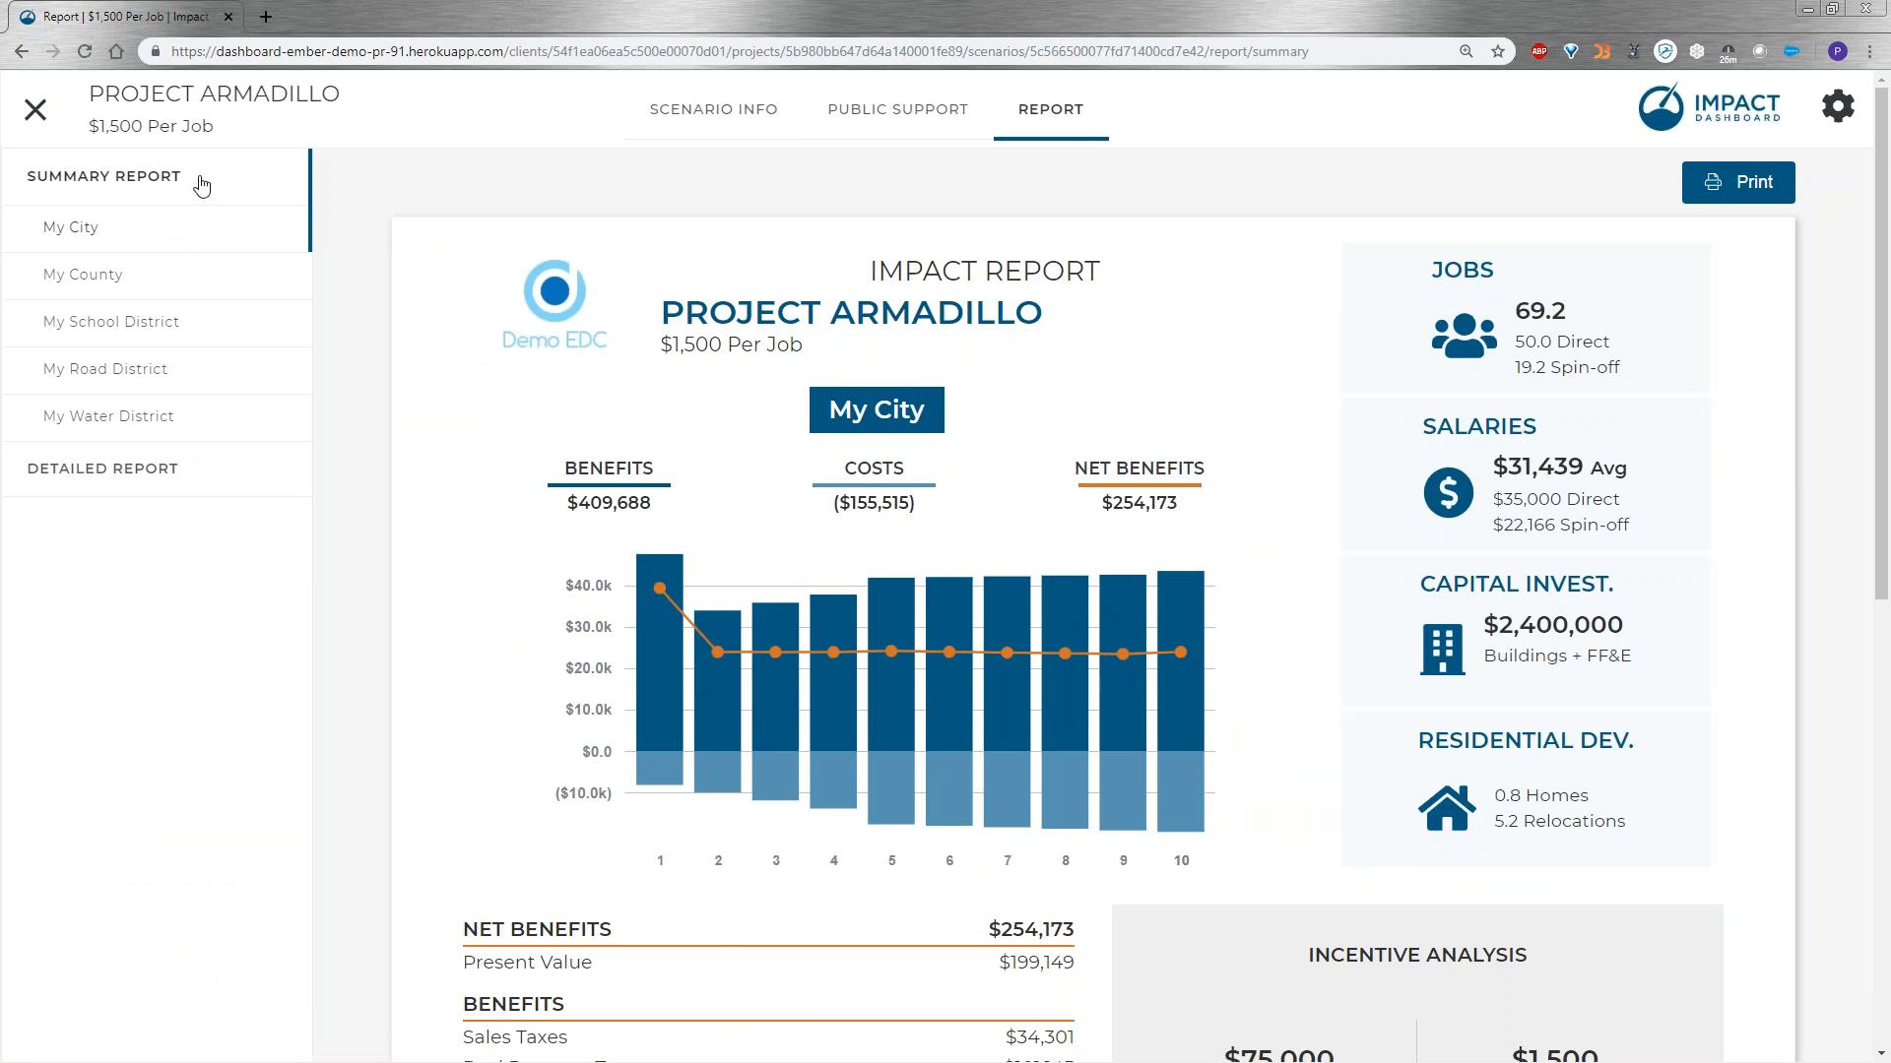
# Examine the My City summary report's benefits, costs, incentive analysis and 10-year net benefits, and bring up the My County summary.
pyautogui.scroll(-9, 1366, 622)
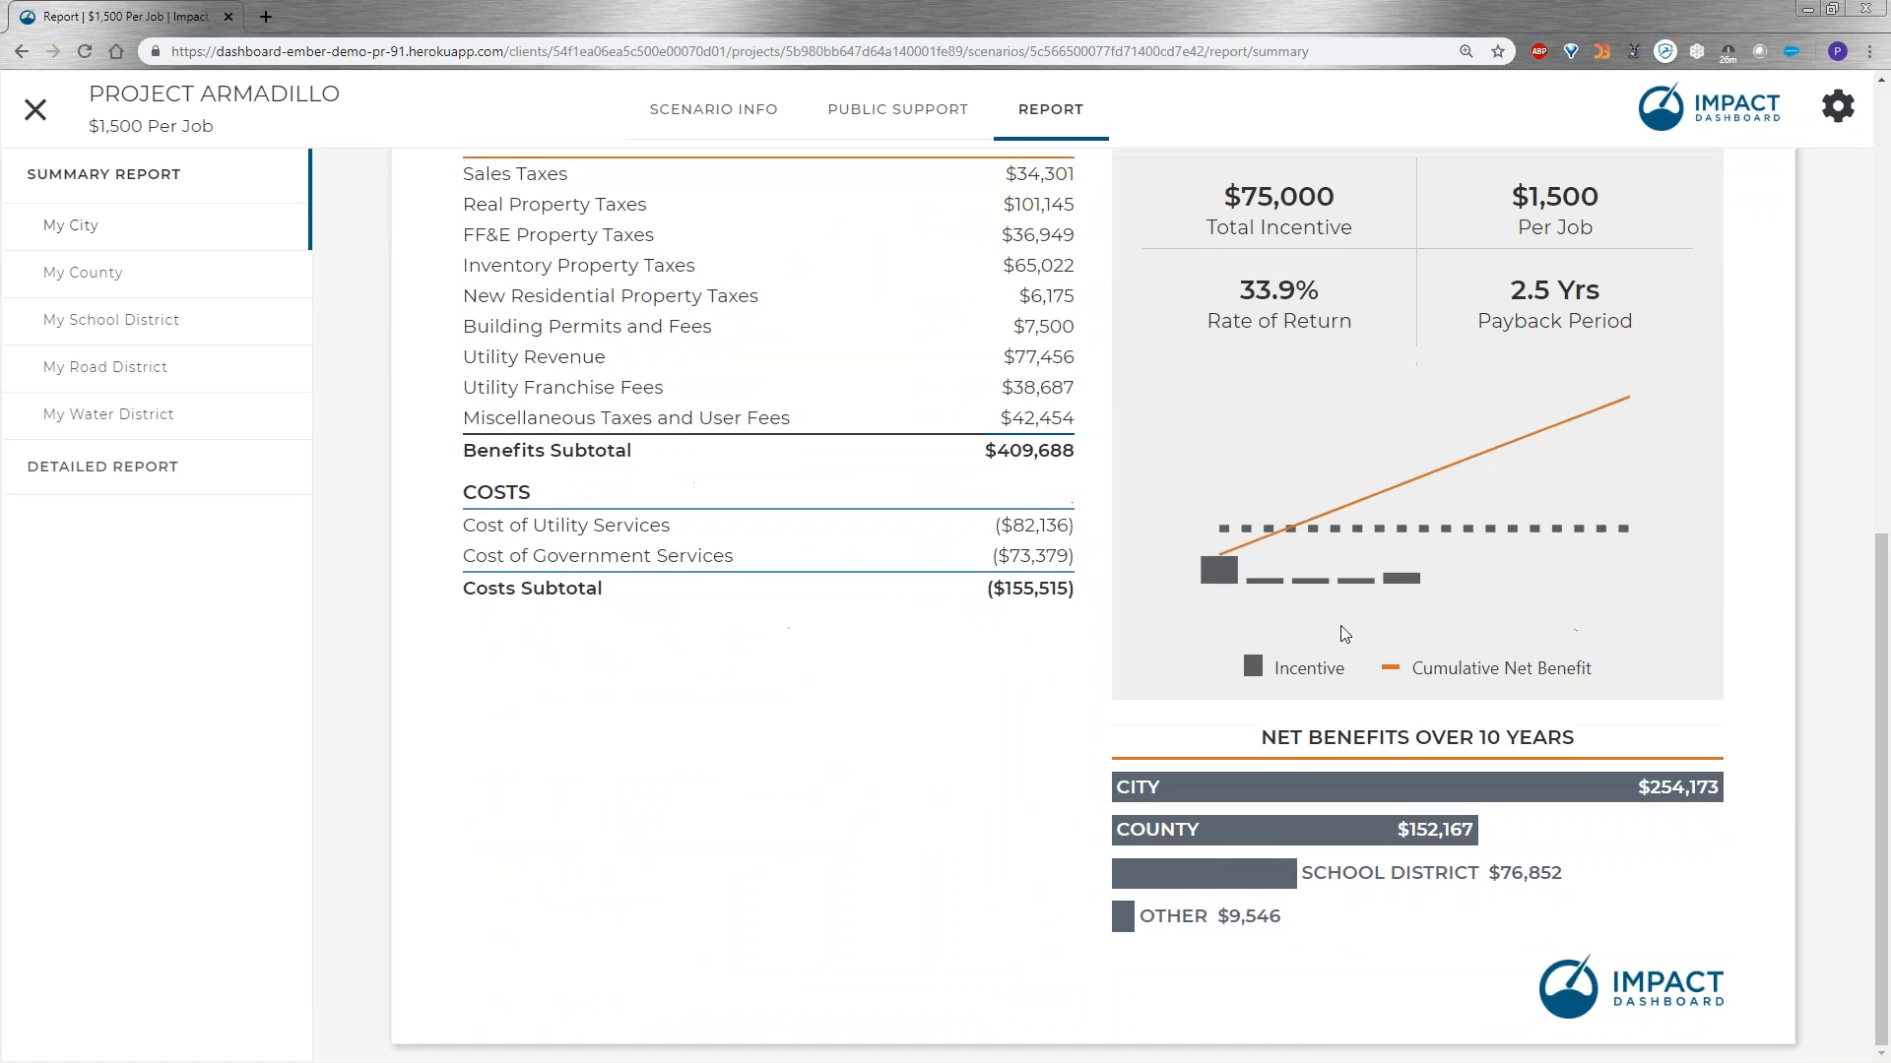
pyautogui.scroll(9, 1344, 634)
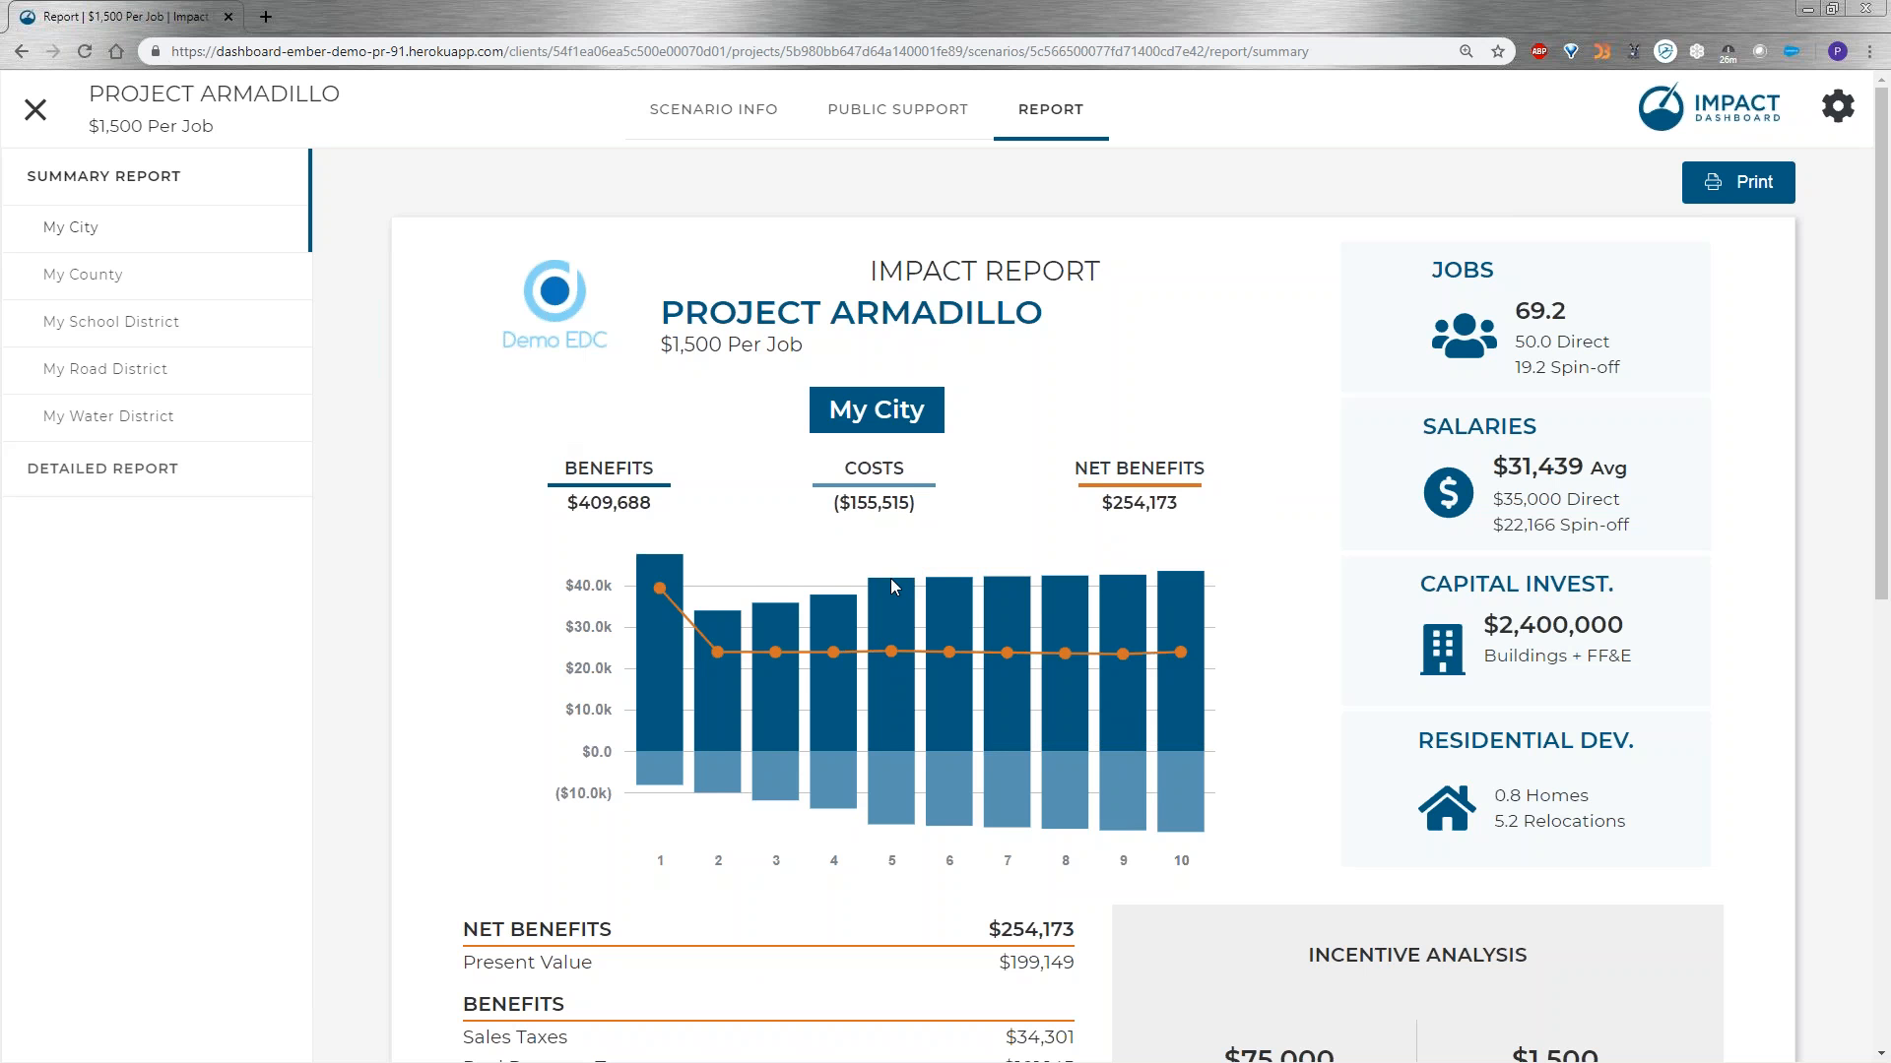
pyautogui.scroll(-5, 894, 587)
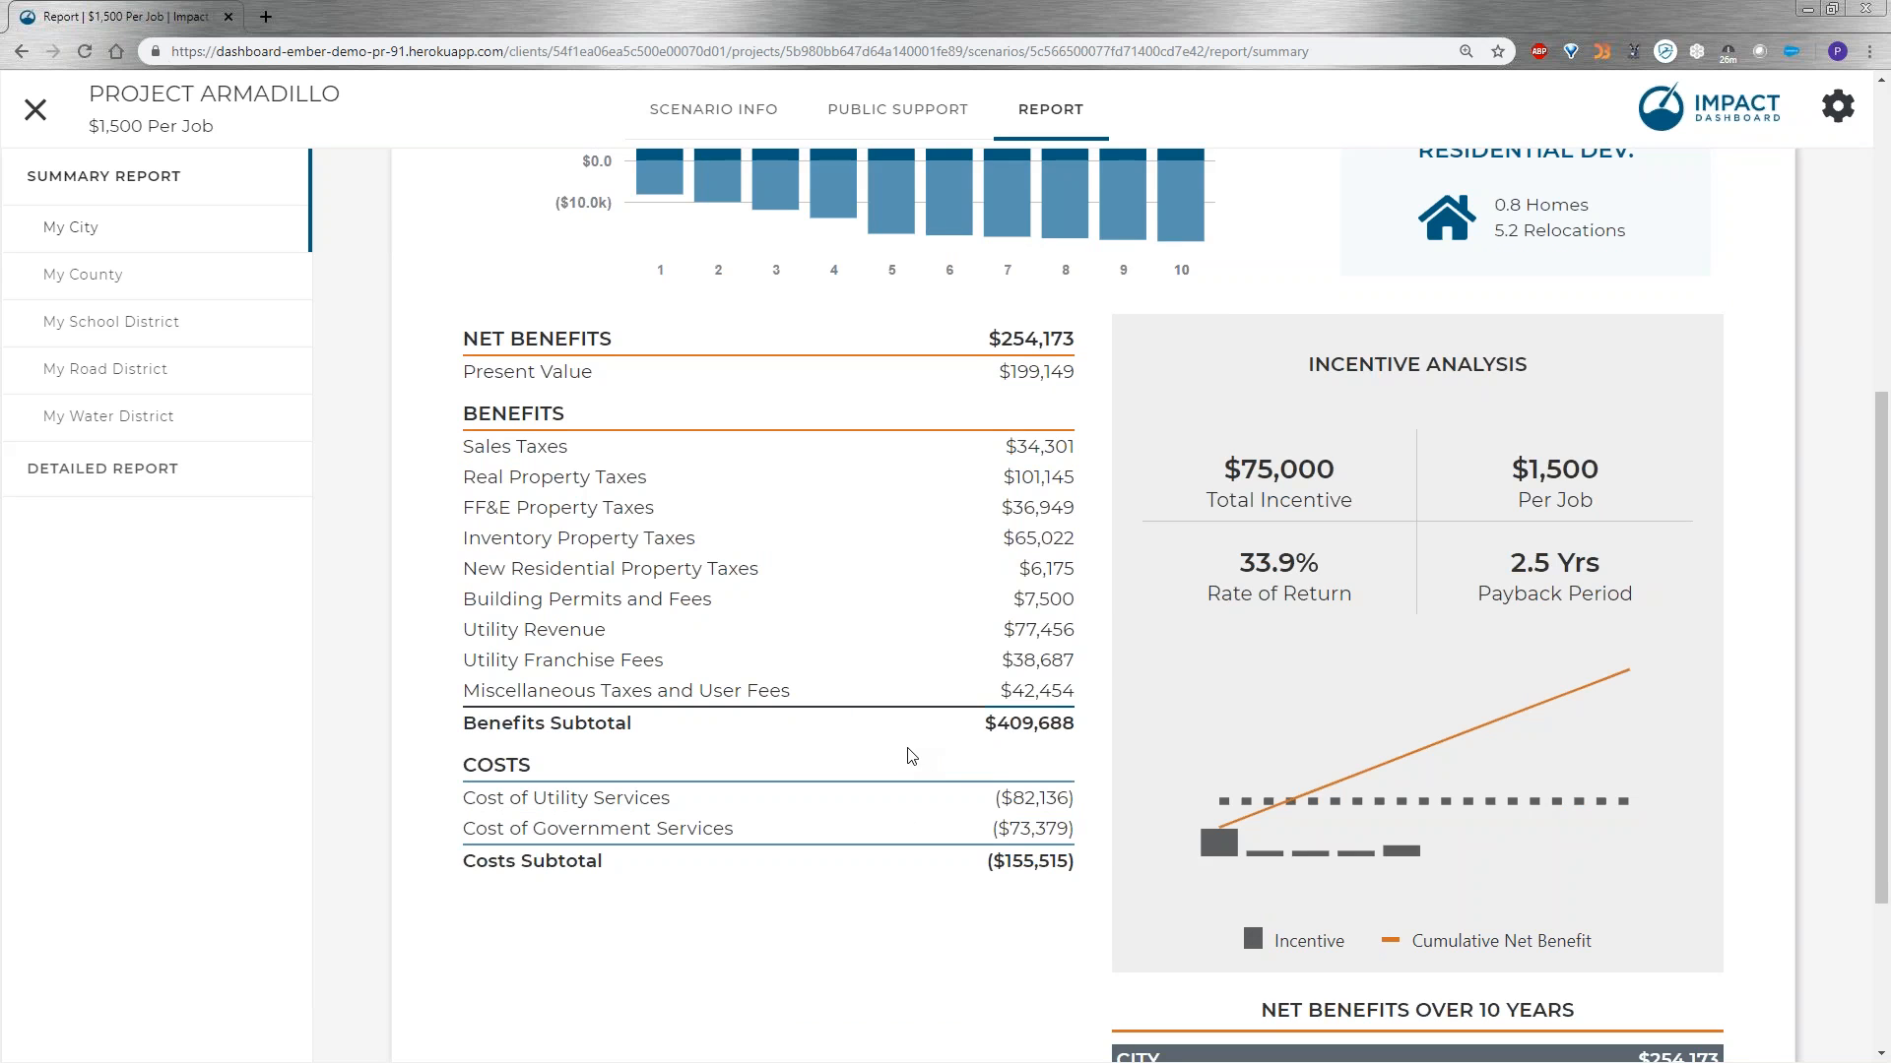
pyautogui.scroll(5, 911, 757)
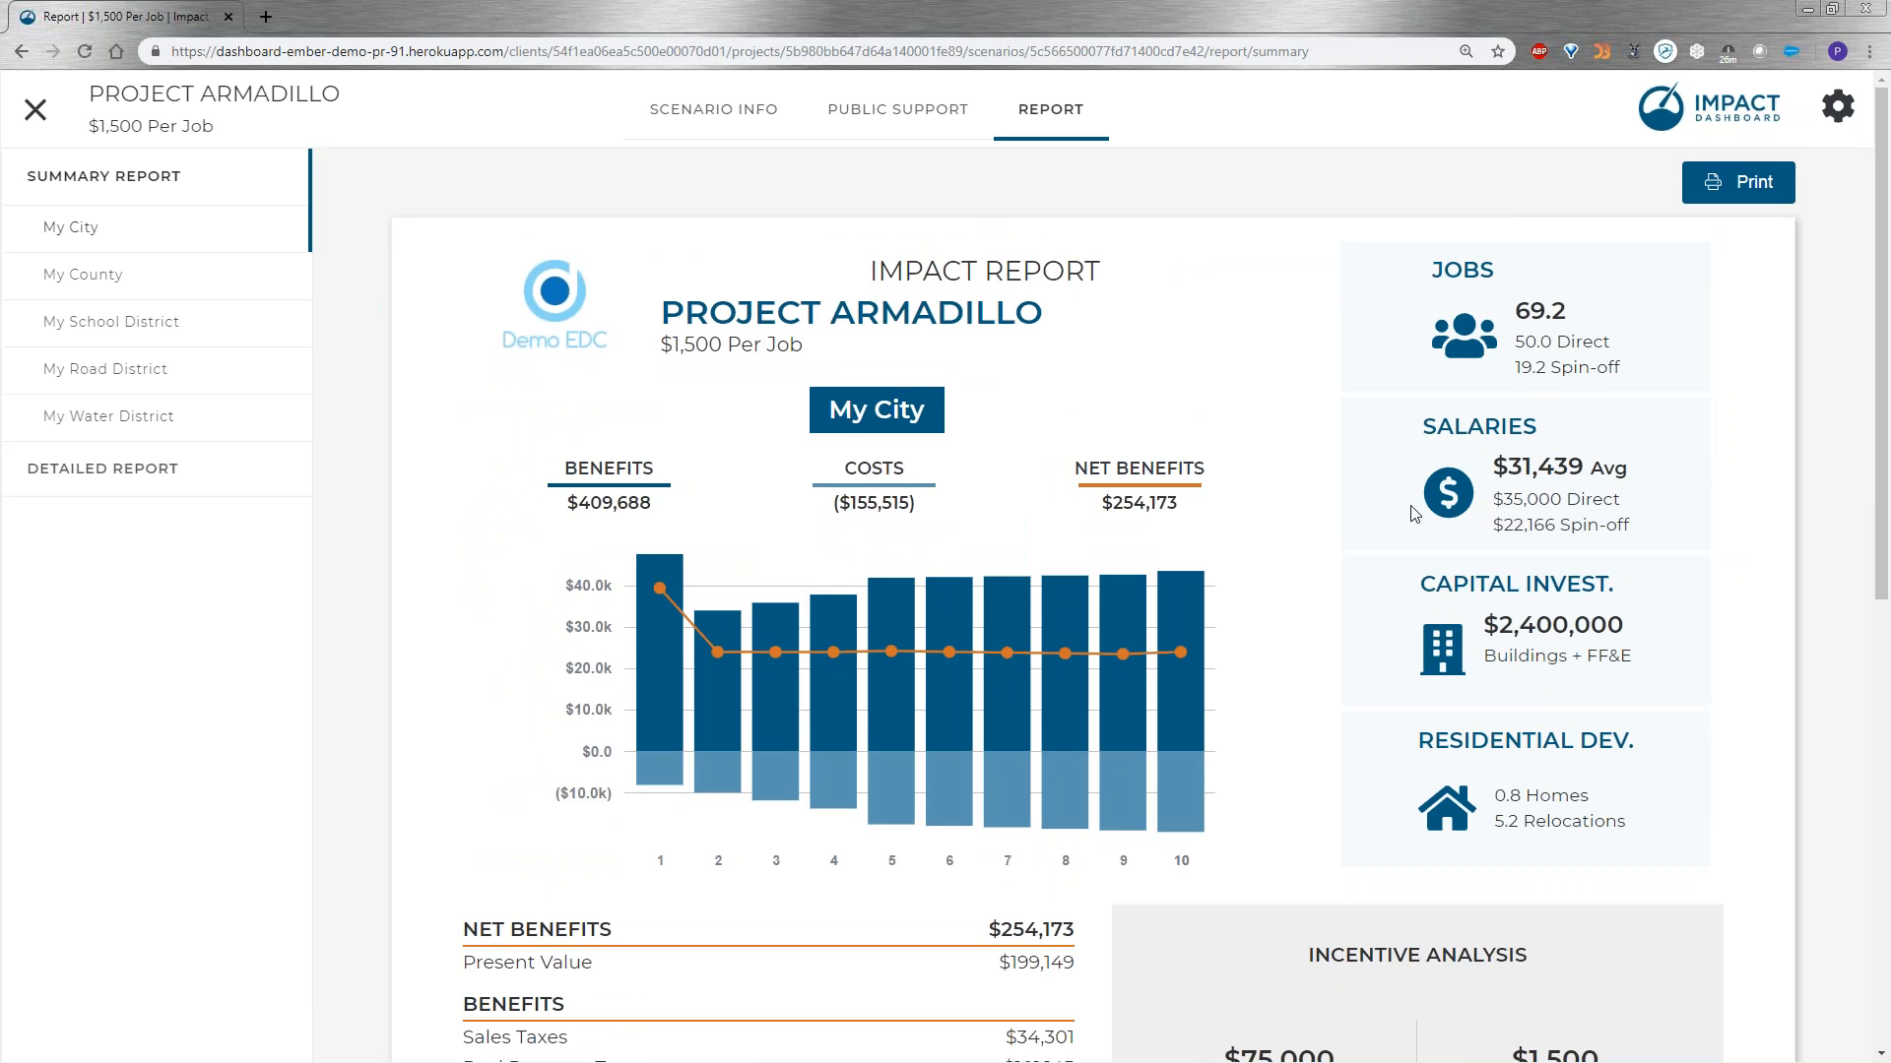
pyautogui.scroll(-7, 1560, 897)
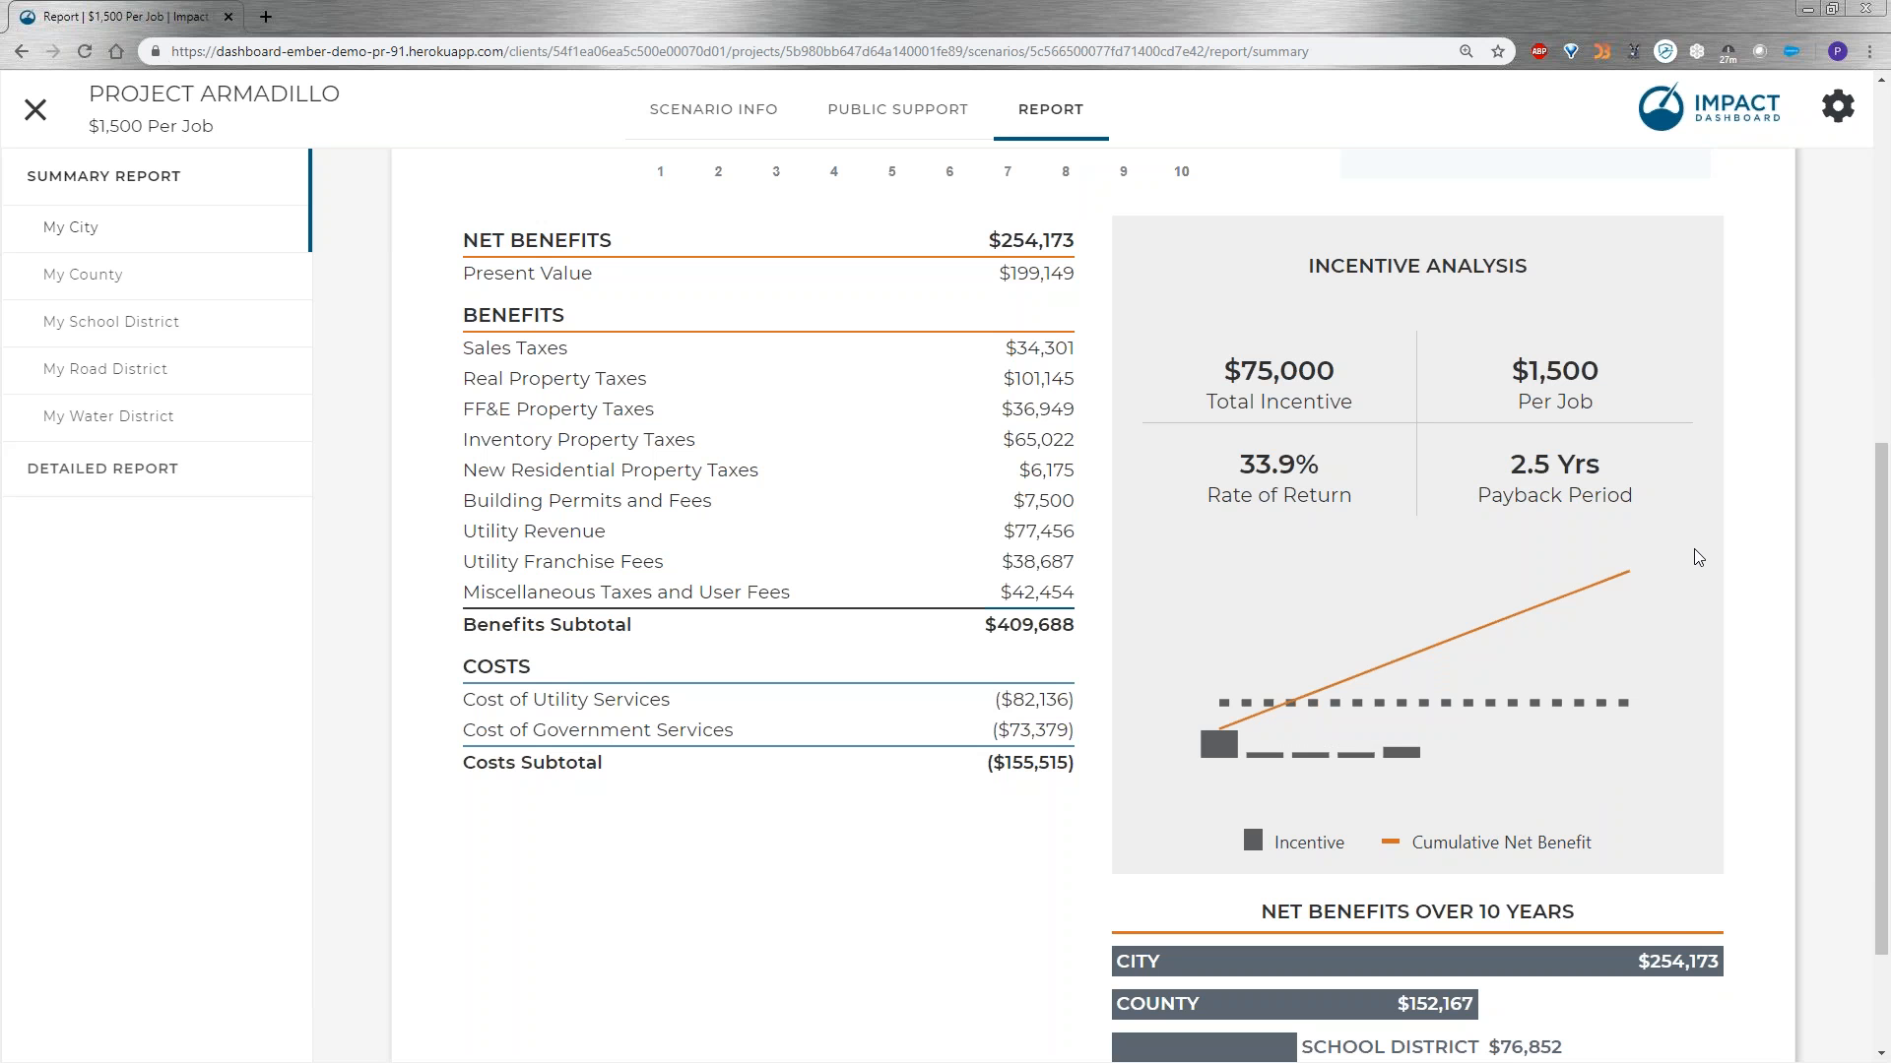
pyautogui.scroll(-2, 1599, 751)
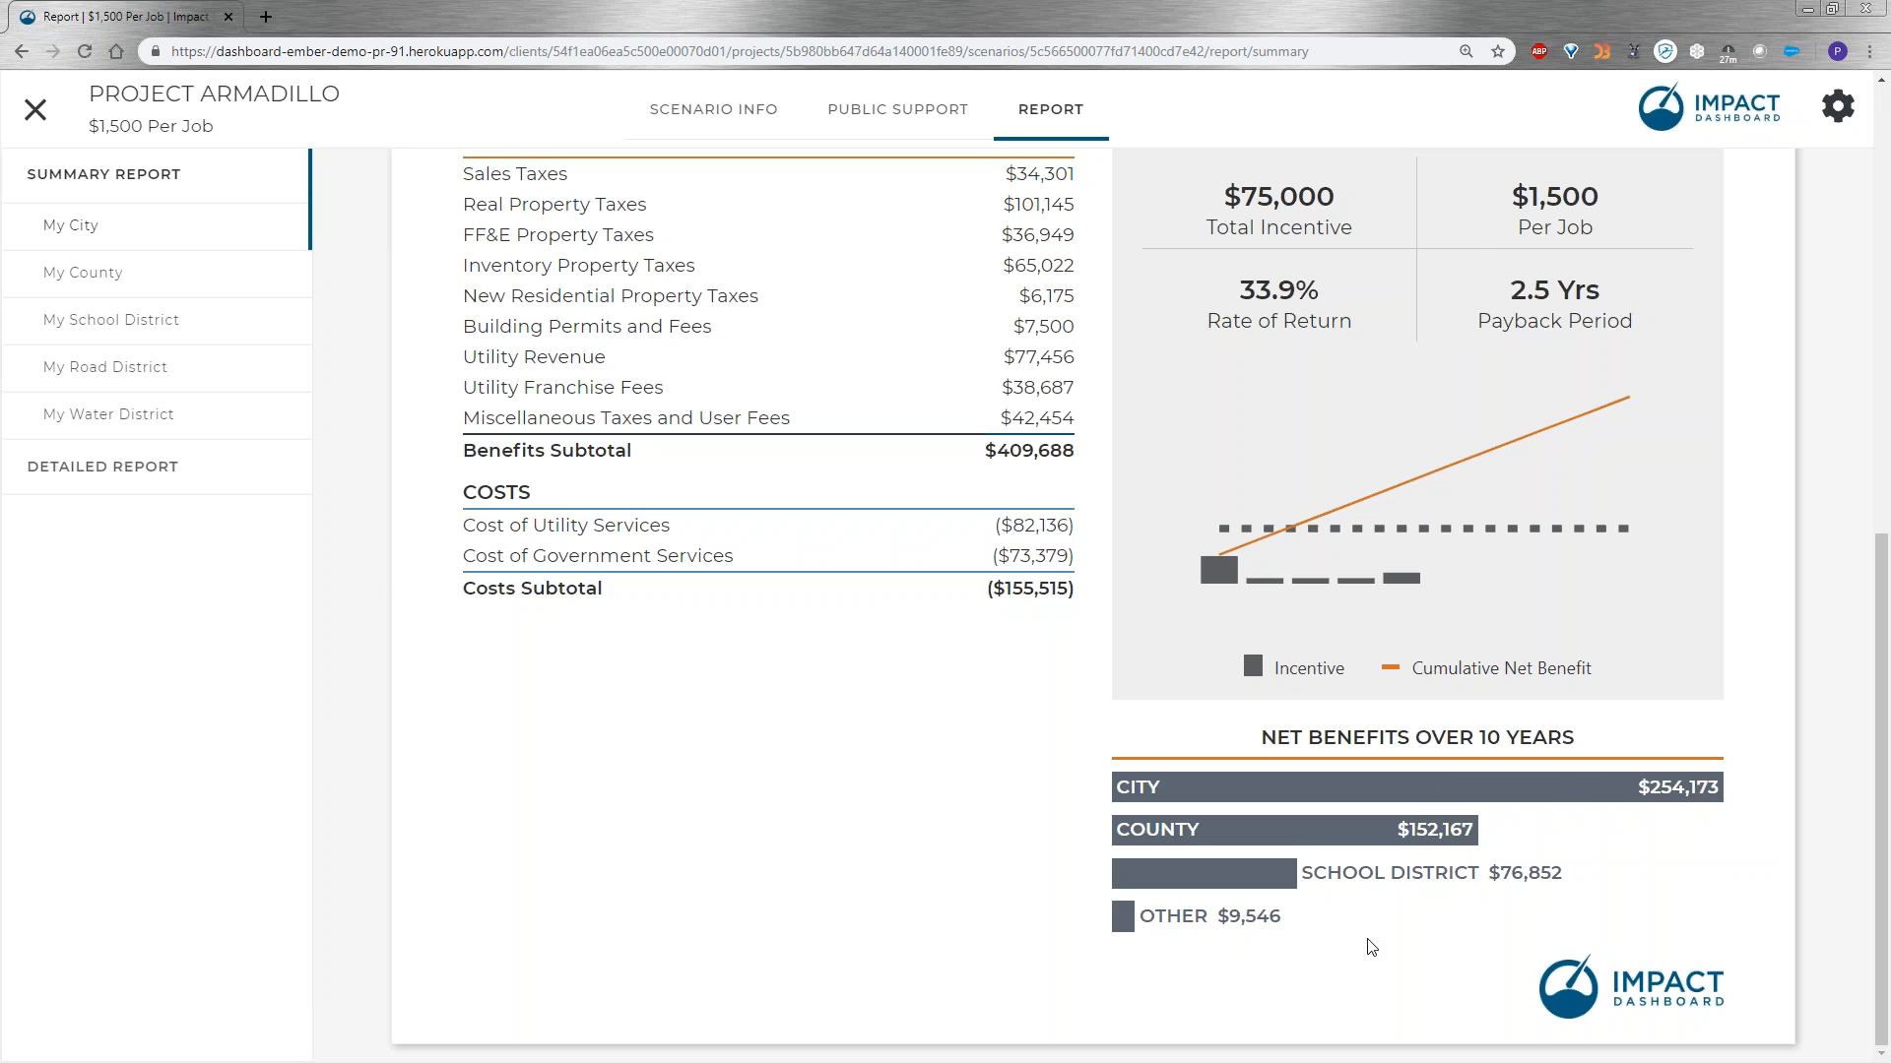
pyautogui.scroll(10, 1372, 947)
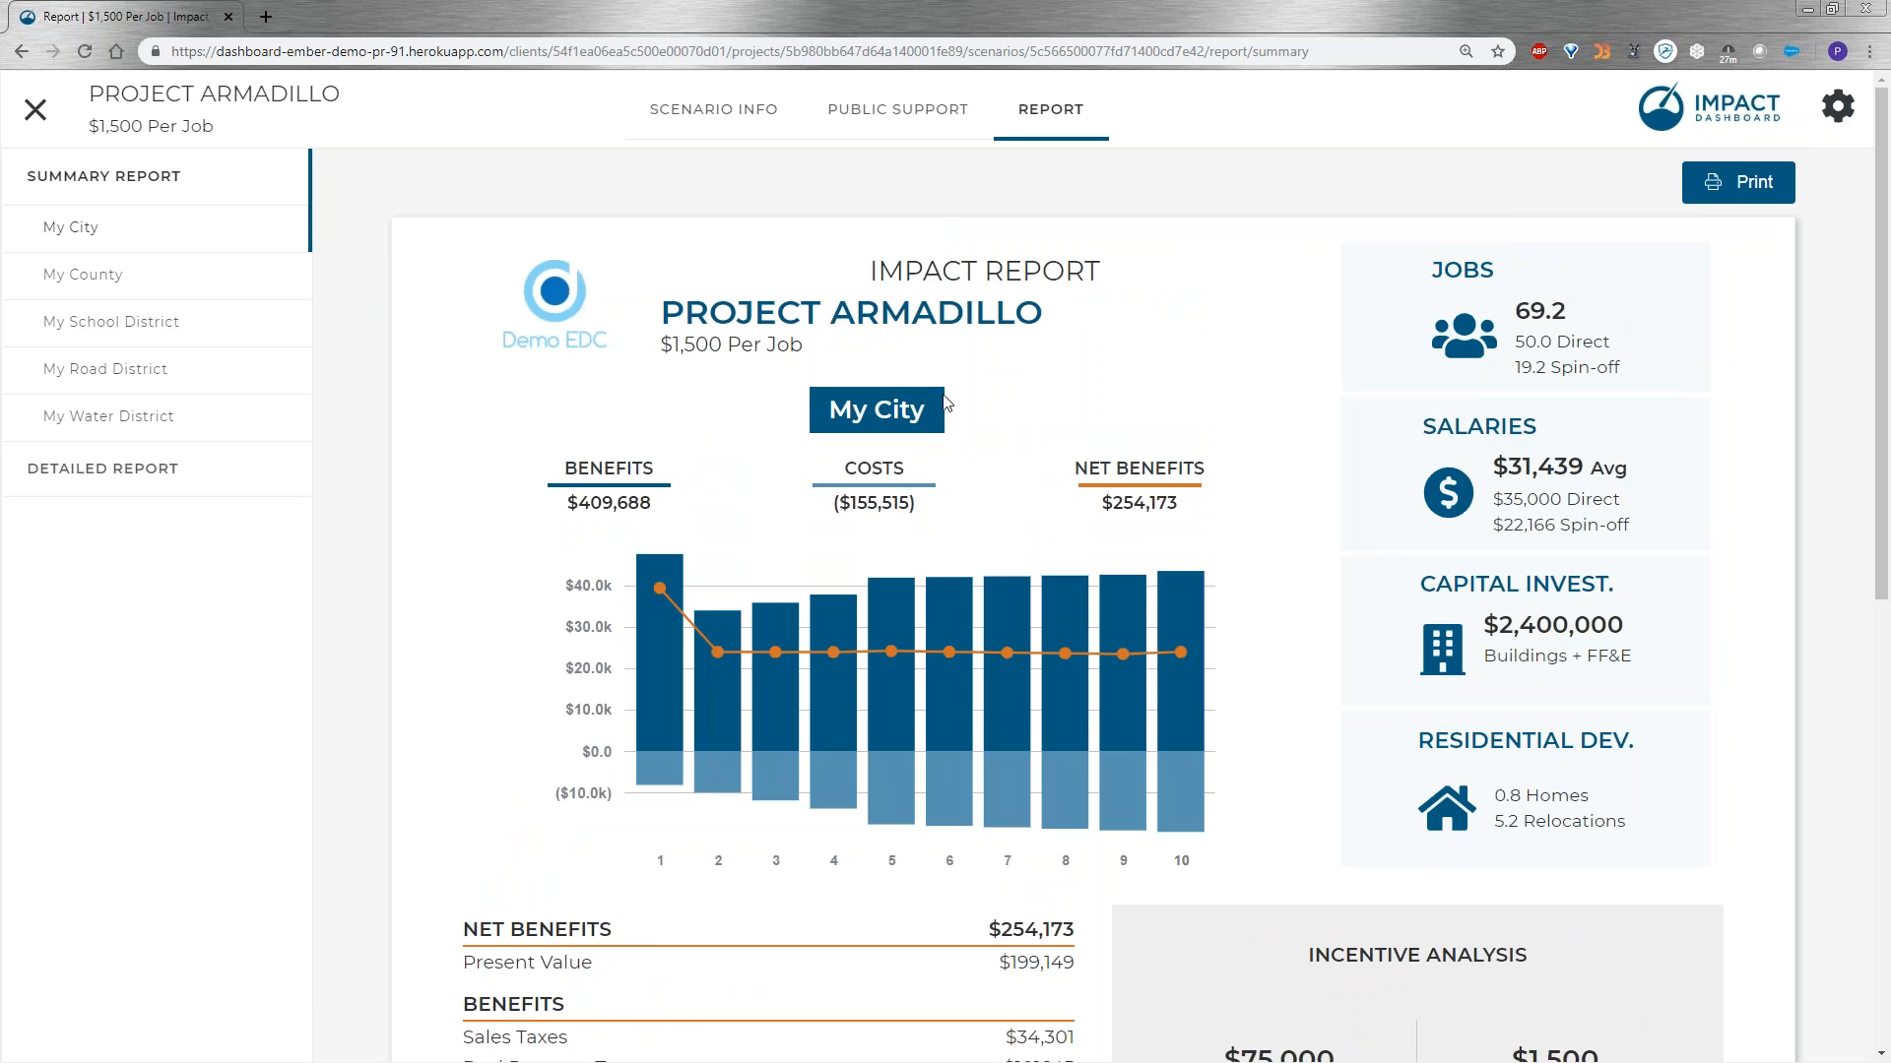
pyautogui.click(91, 280)
pyautogui.moveTo(993, 670)
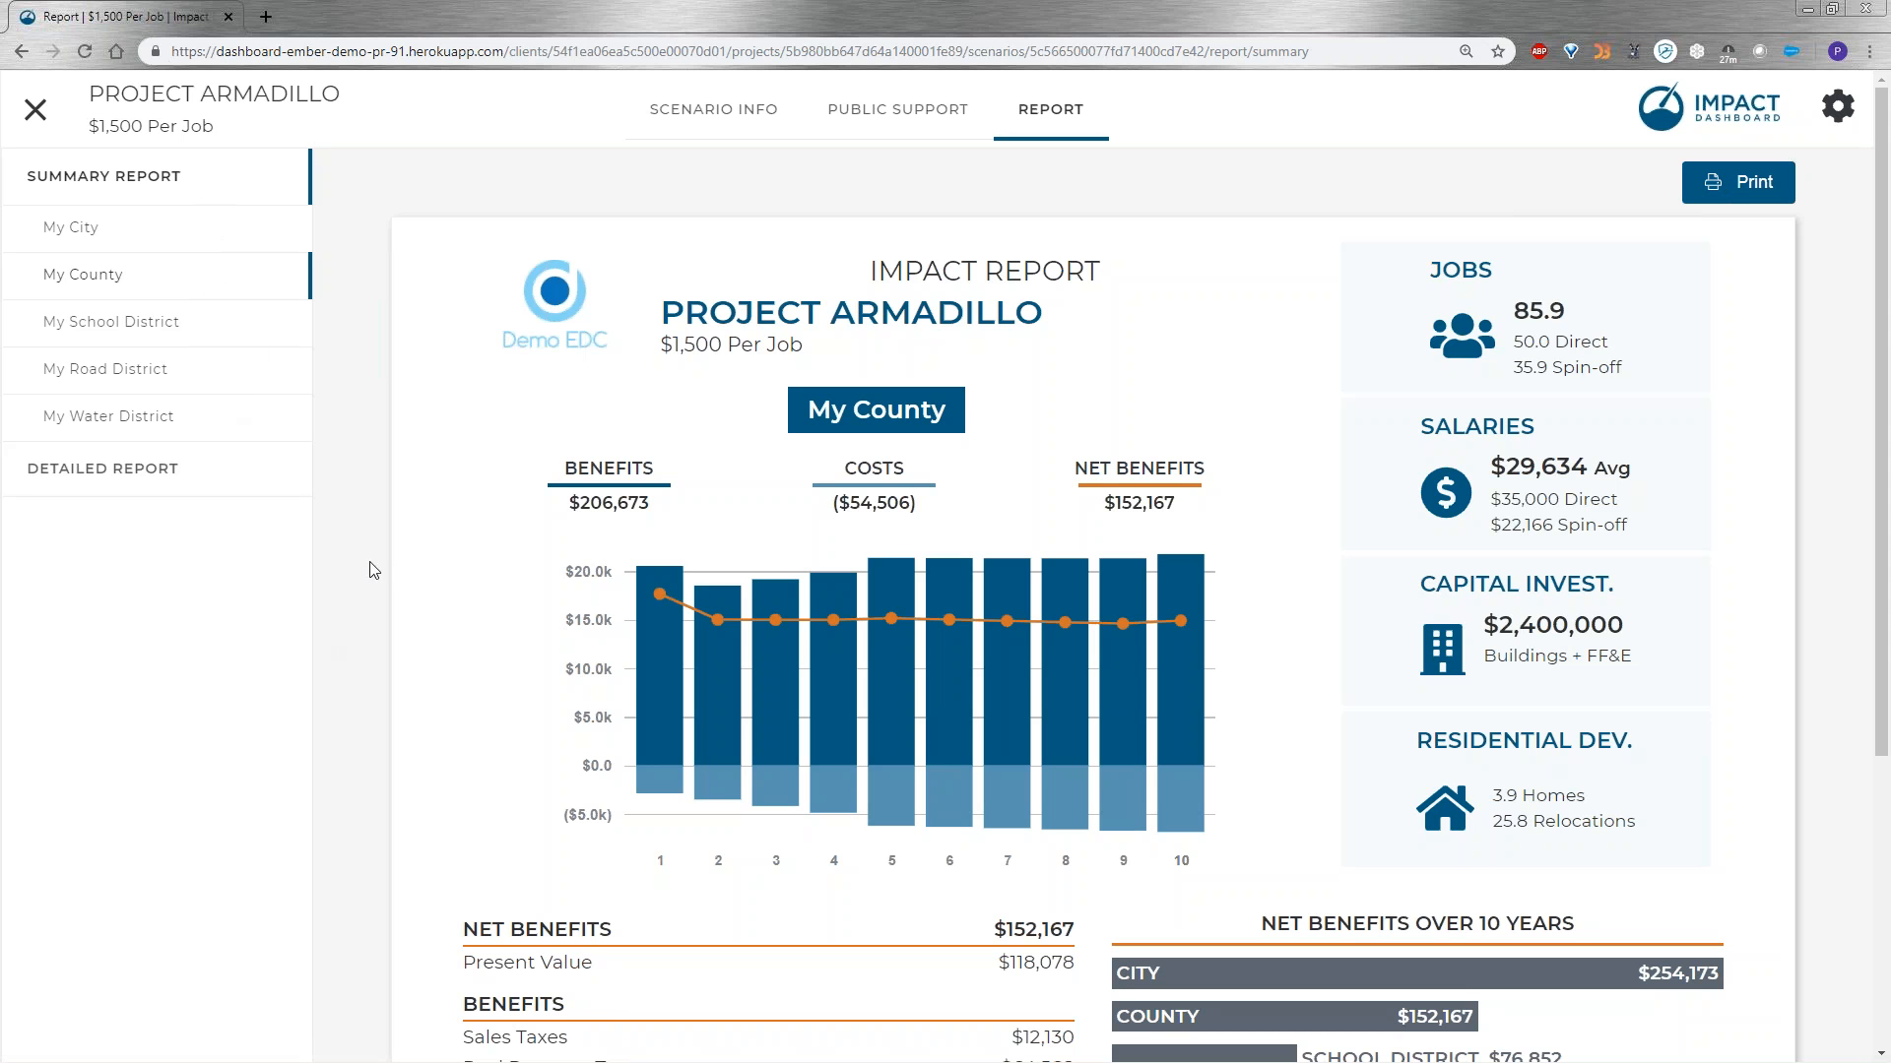
# Open the detailed report and read its project description and the economic, population and taxable property impact tables.
pyautogui.click(102, 469)
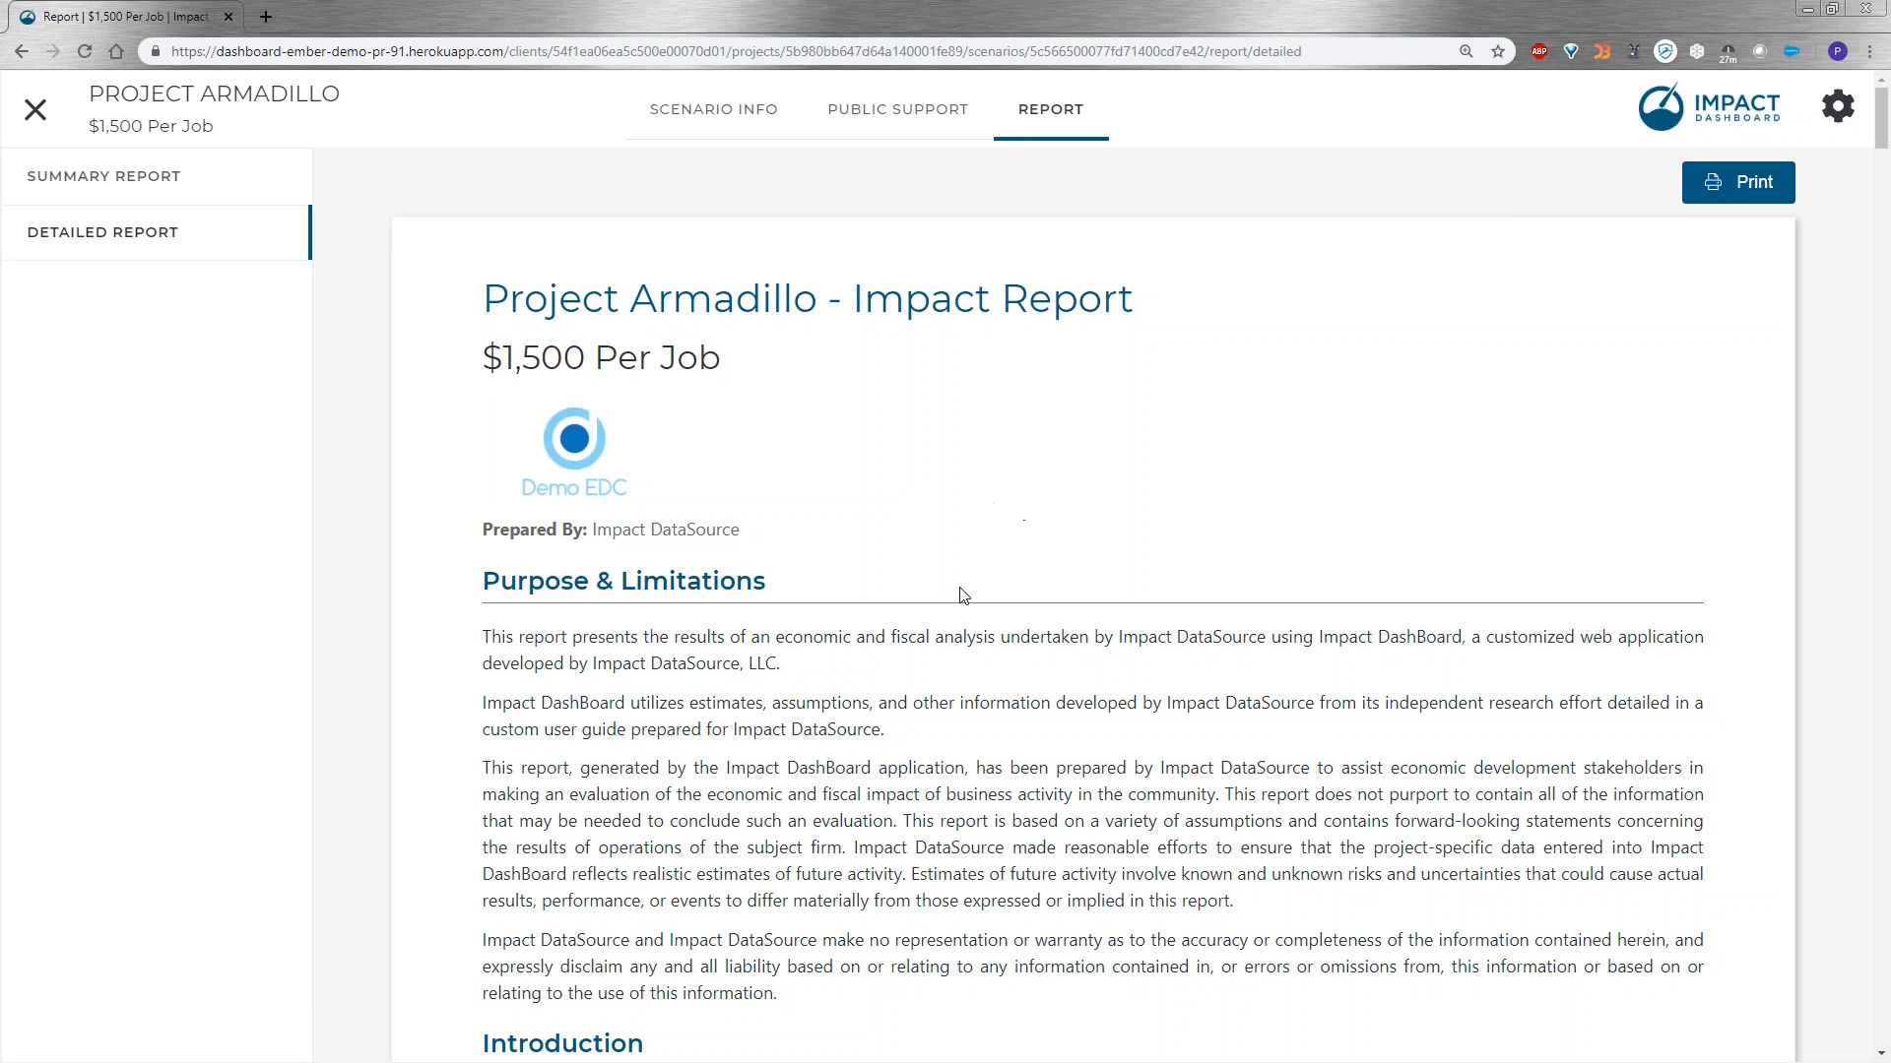
pyautogui.scroll(-5, 955, 591)
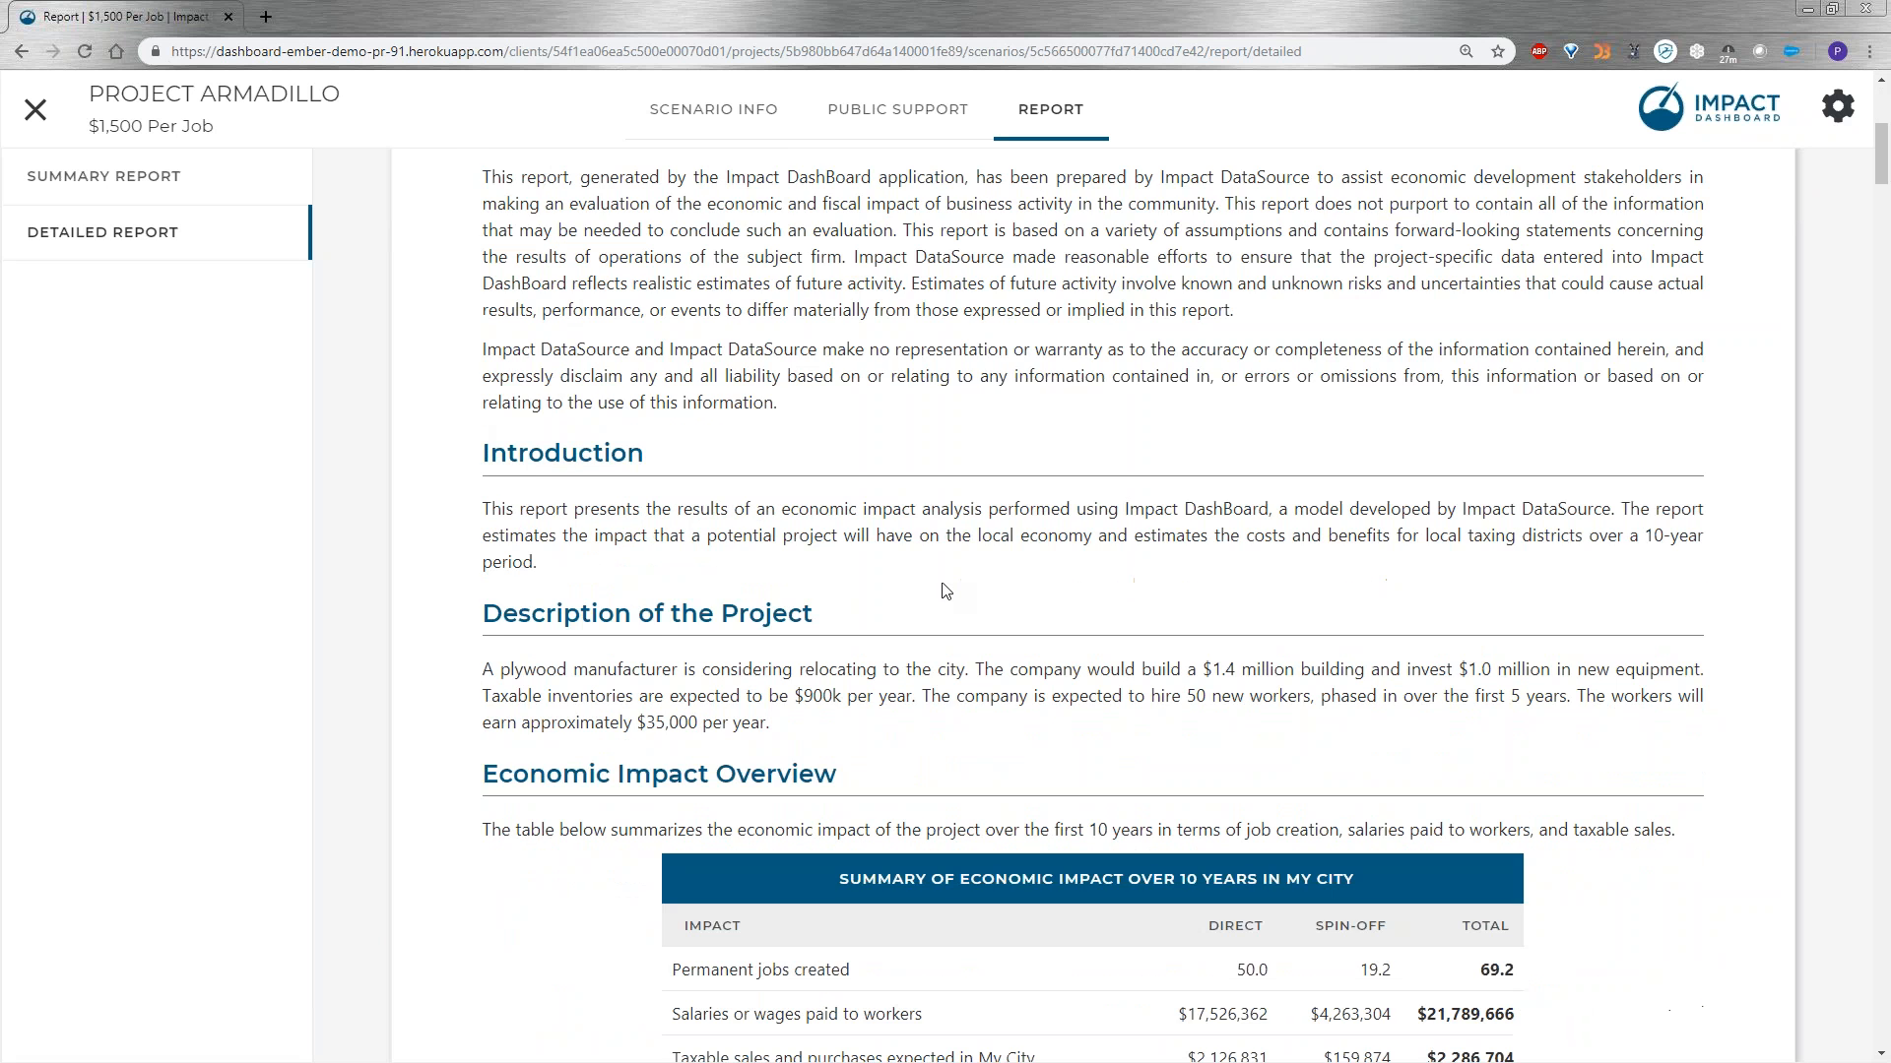
pyautogui.scroll(-2, 945, 591)
pyautogui.scroll(-2, 945, 590)
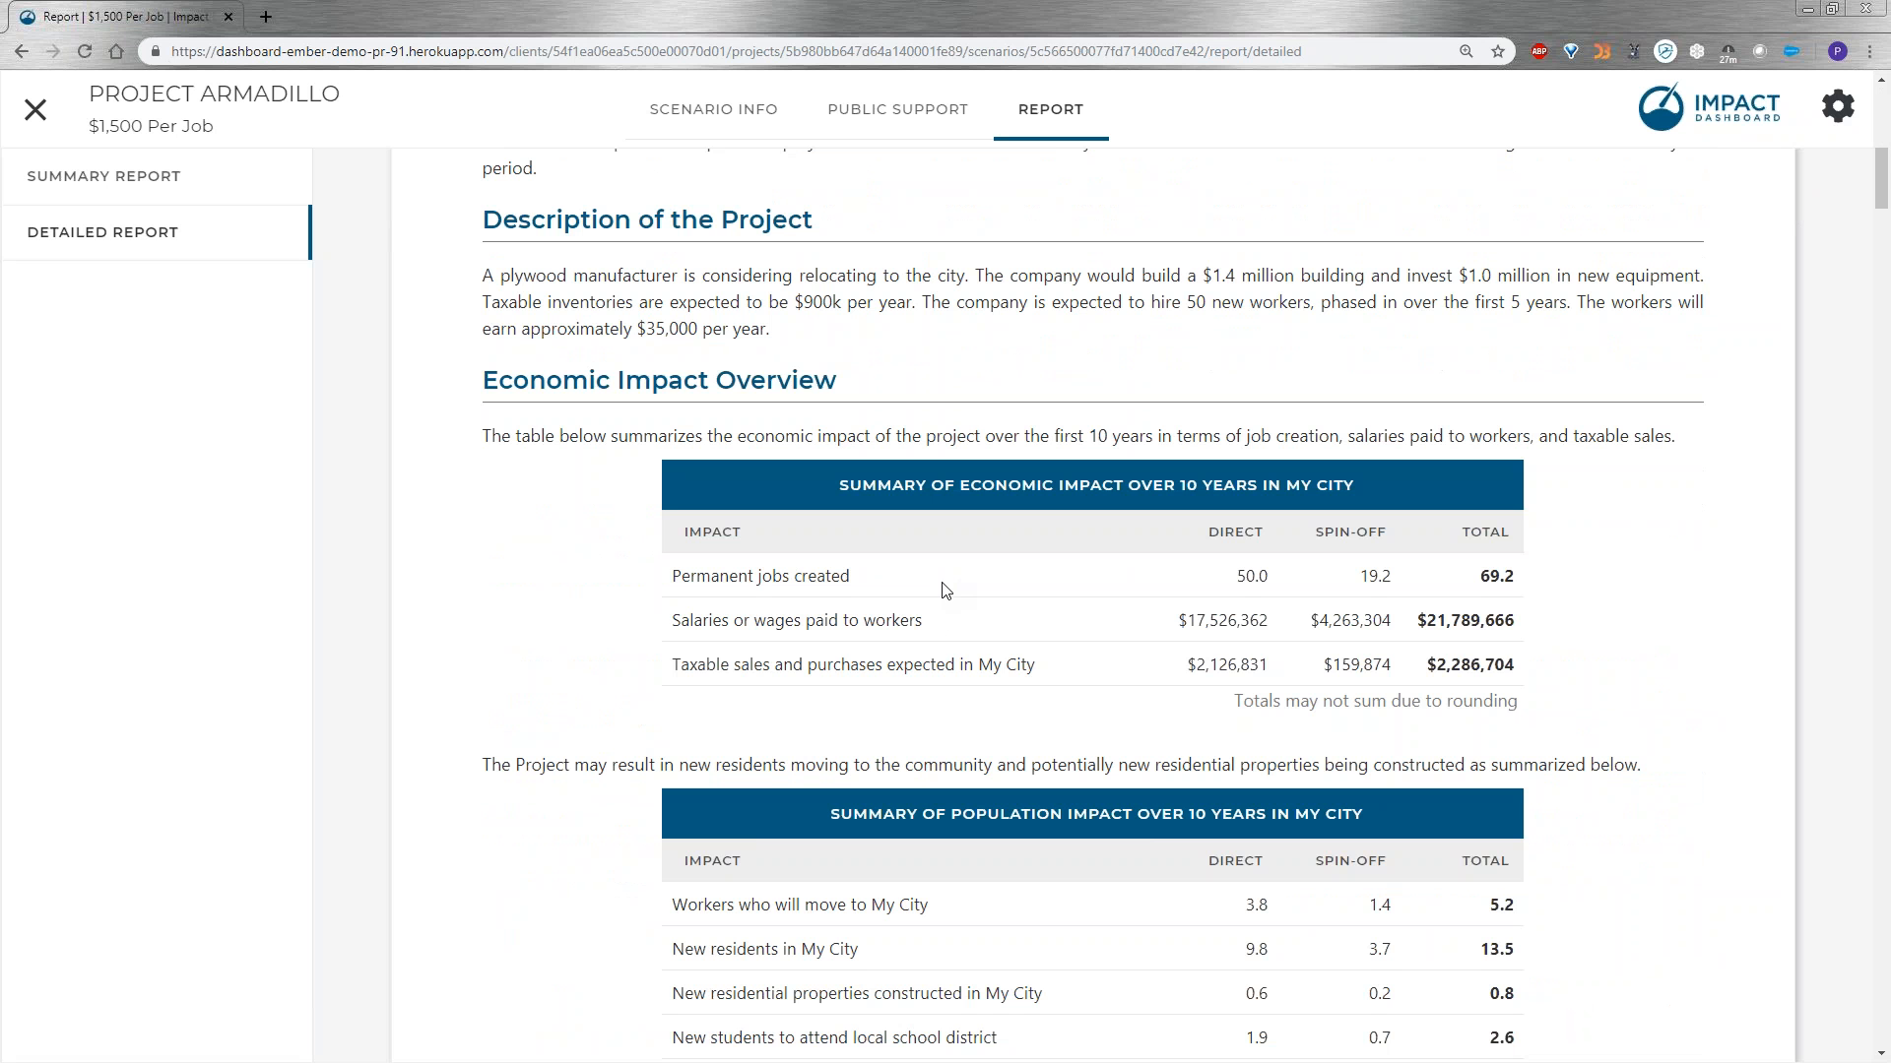
pyautogui.scroll(-13, 937, 630)
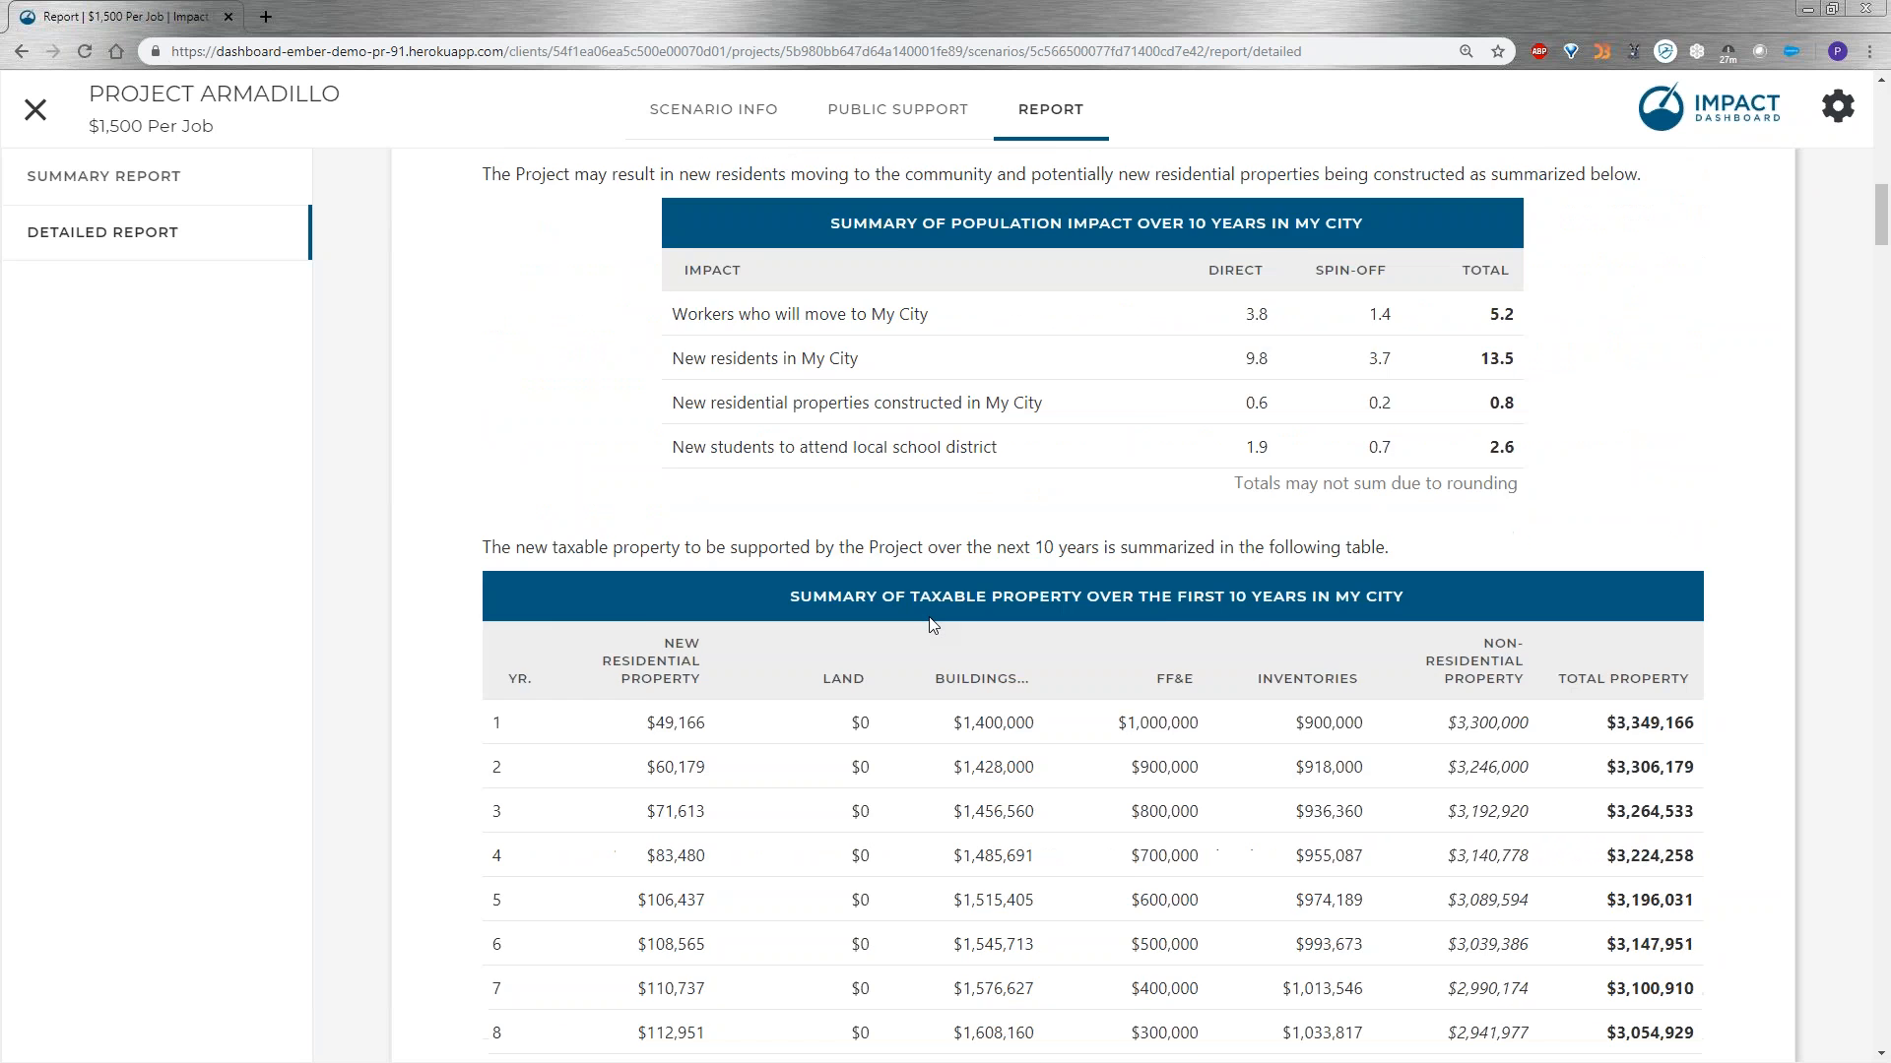
pyautogui.scroll(-5, 931, 621)
pyautogui.scroll(1, 1221, 694)
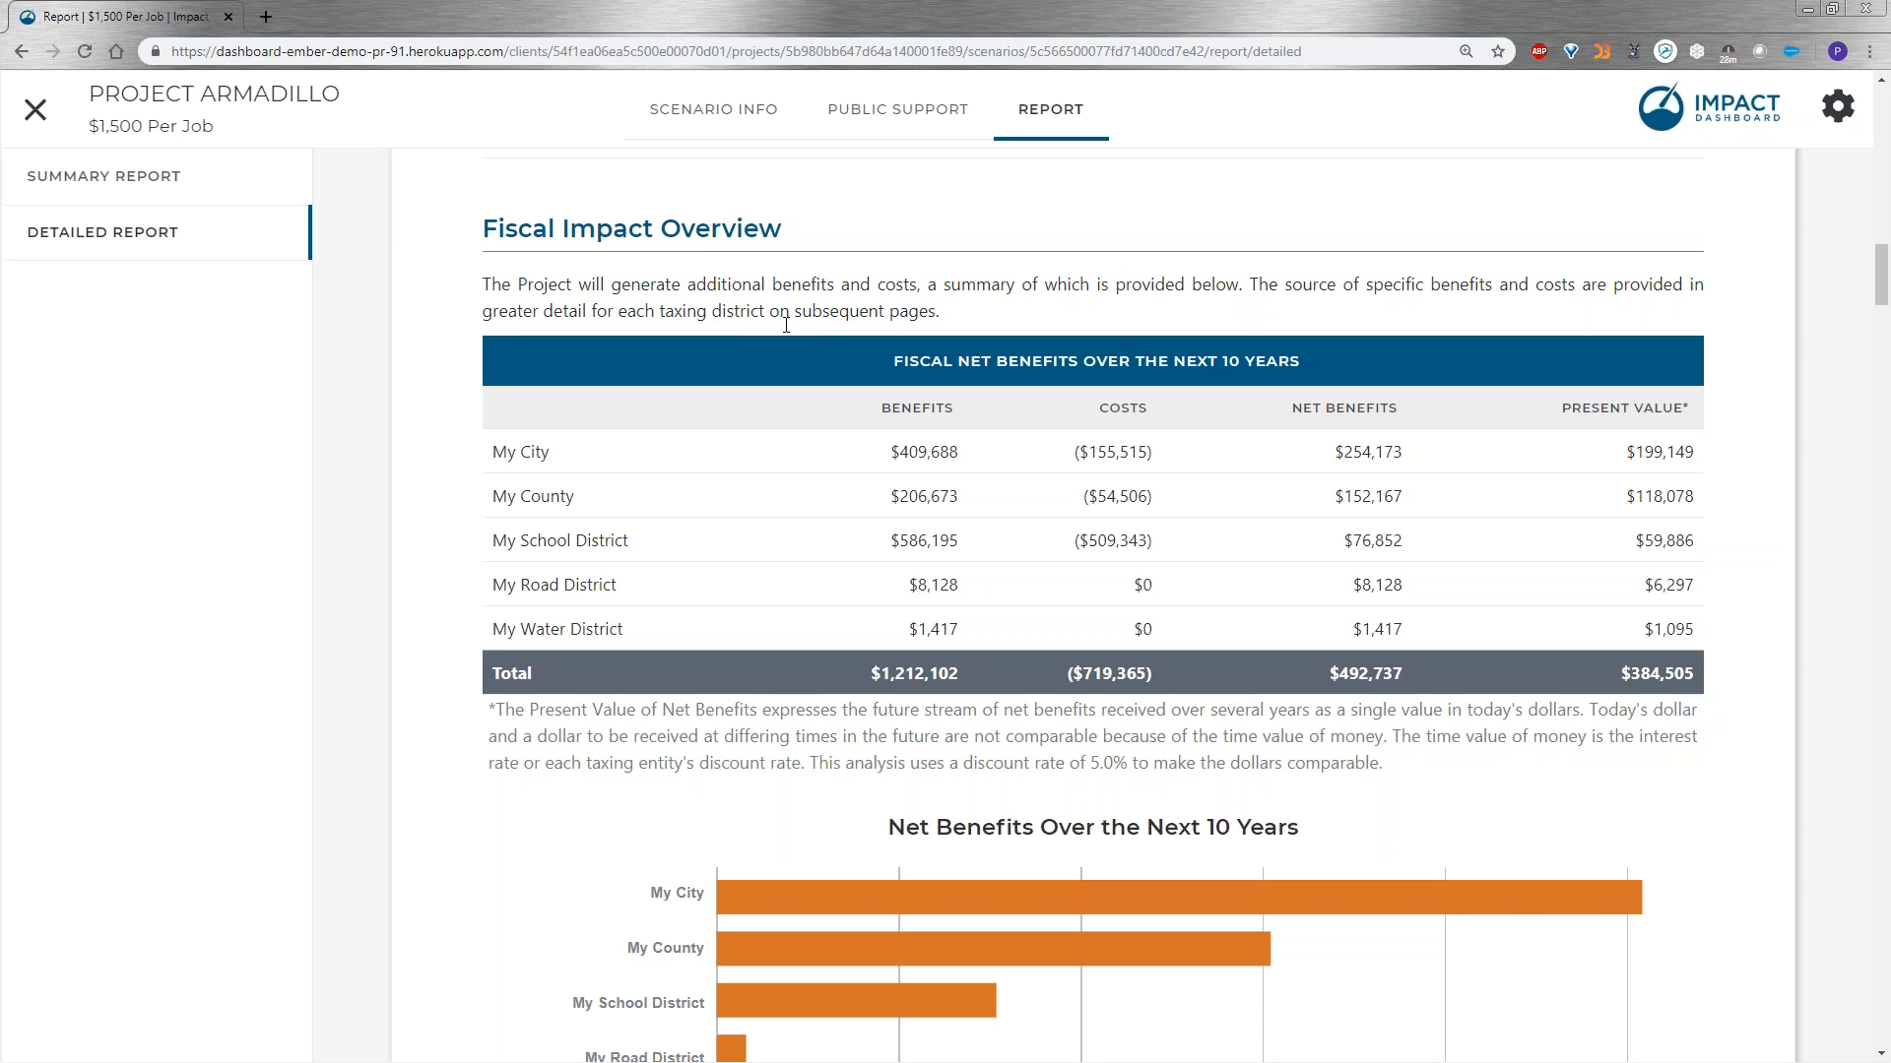
# Examine the detailed report's fiscal impact and public support overviews, My City's net benefits and incentives, and My County's fiscal impact.
pyautogui.scroll(-3, 1389, 765)
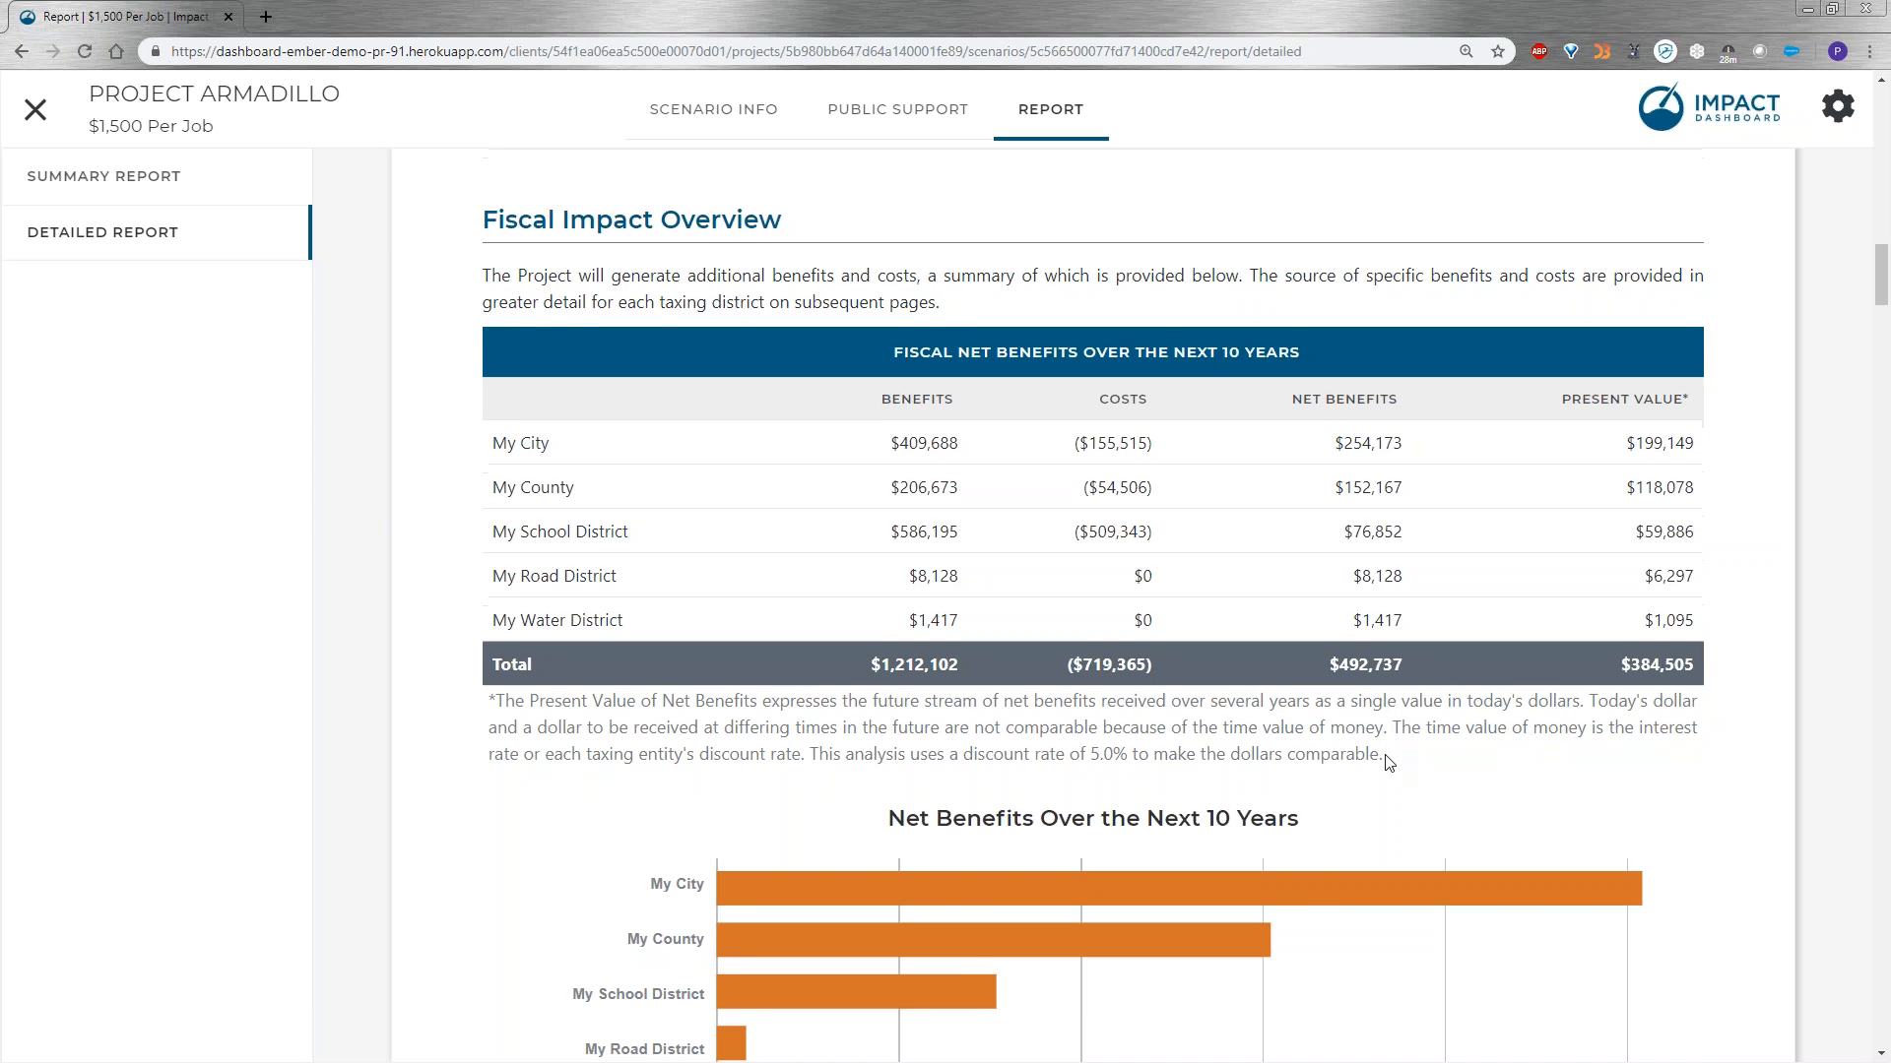
pyautogui.scroll(-2, 1388, 765)
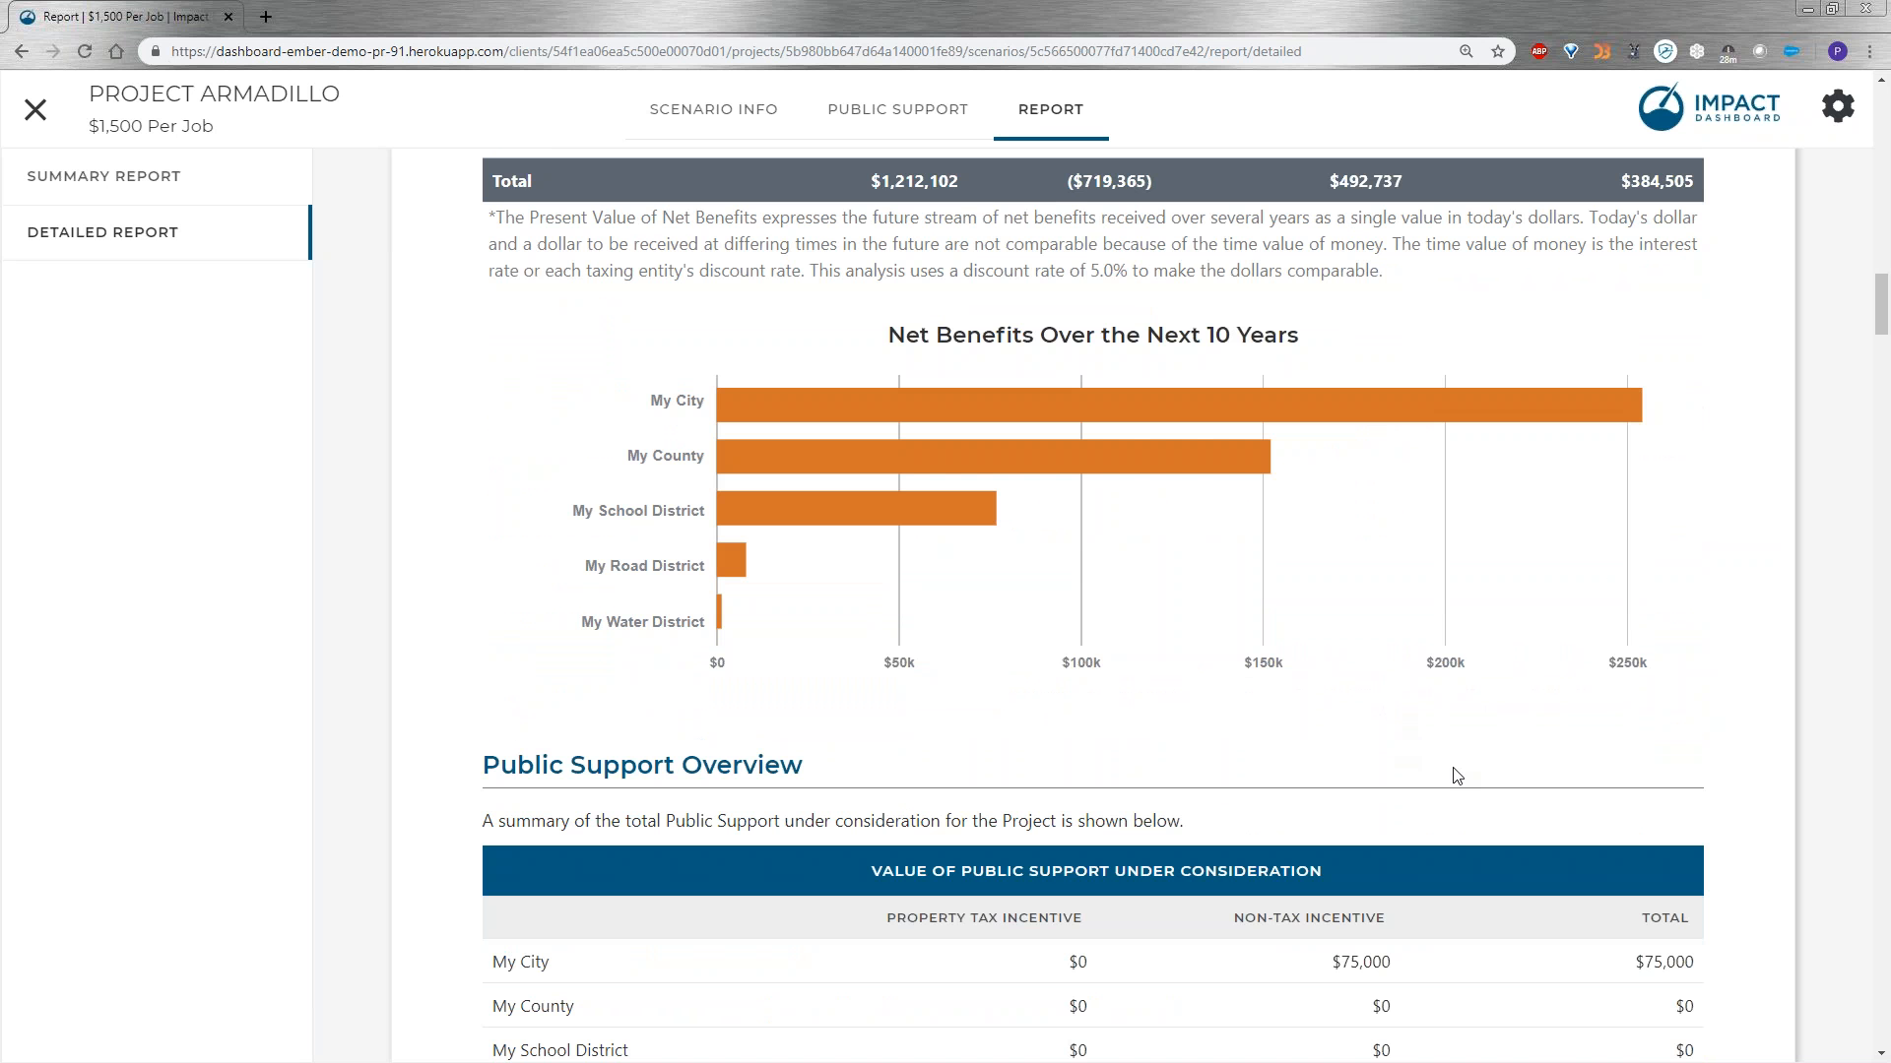
pyautogui.scroll(-9, 1456, 775)
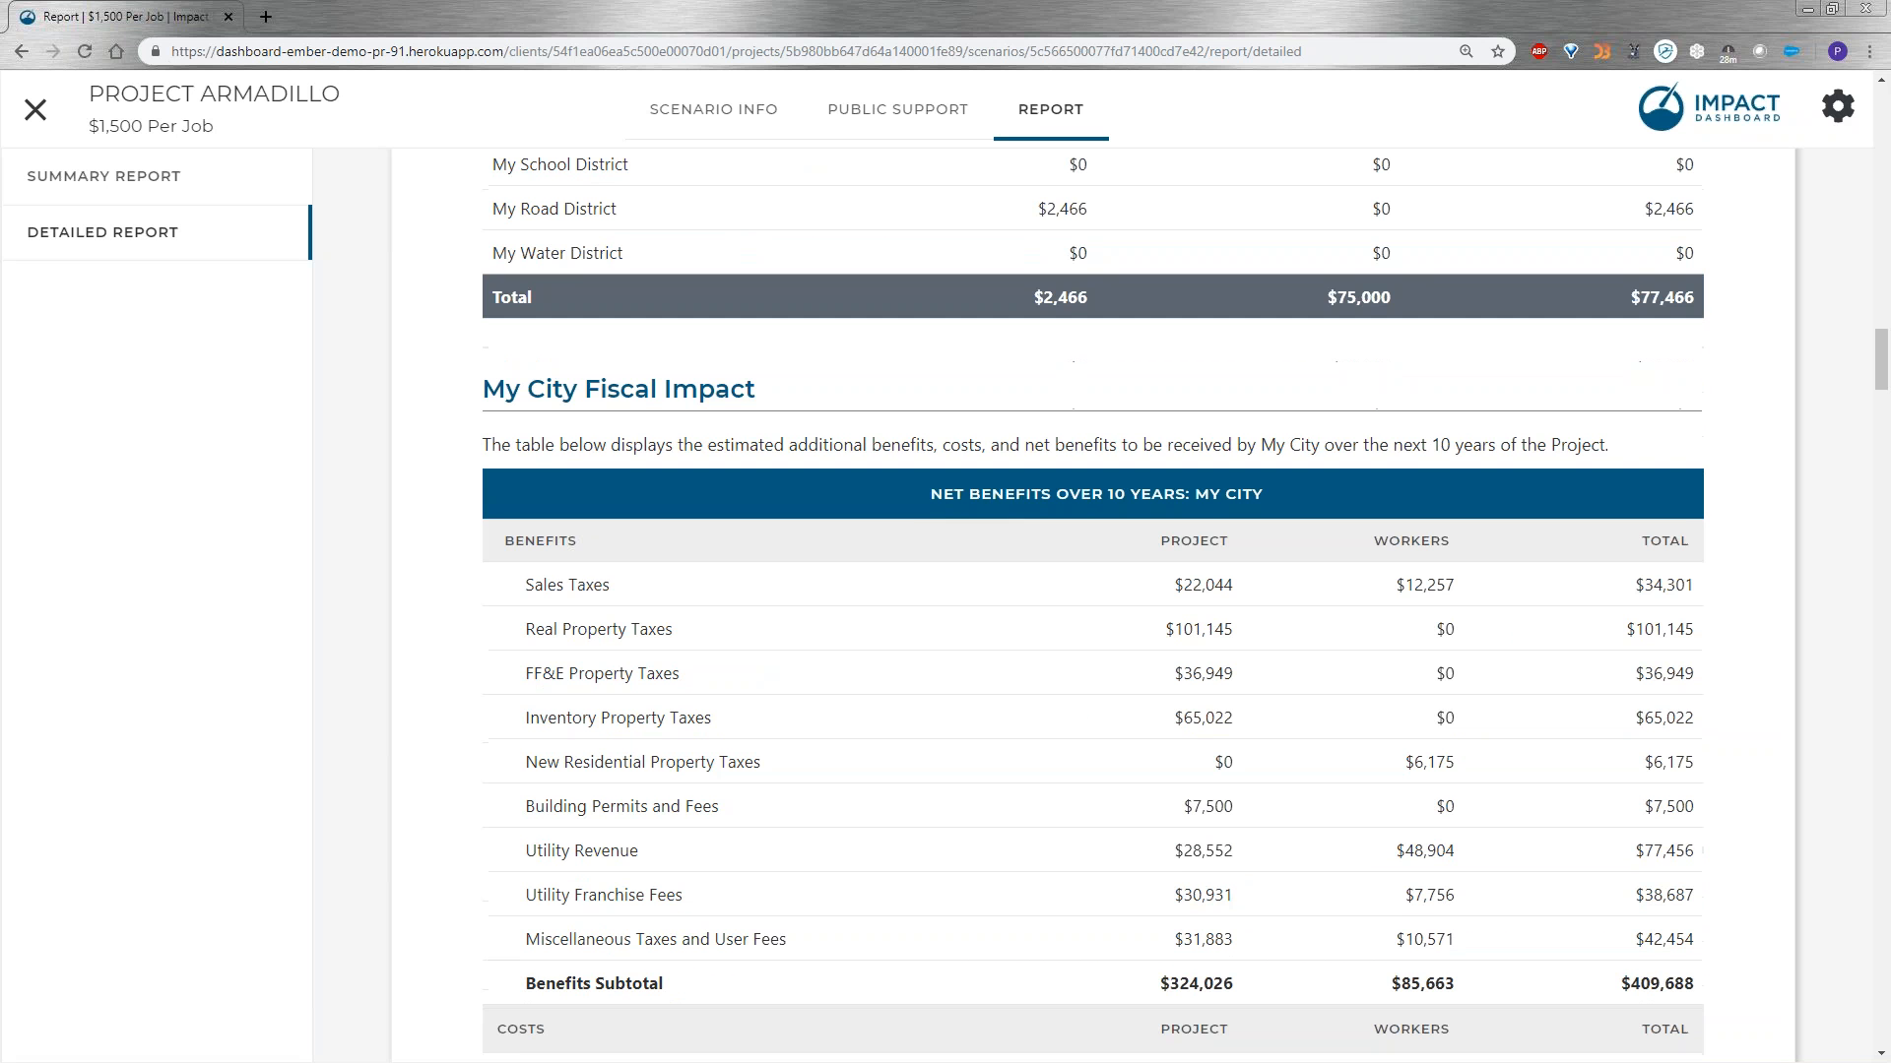
pyautogui.scroll(-3, 1203, 861)
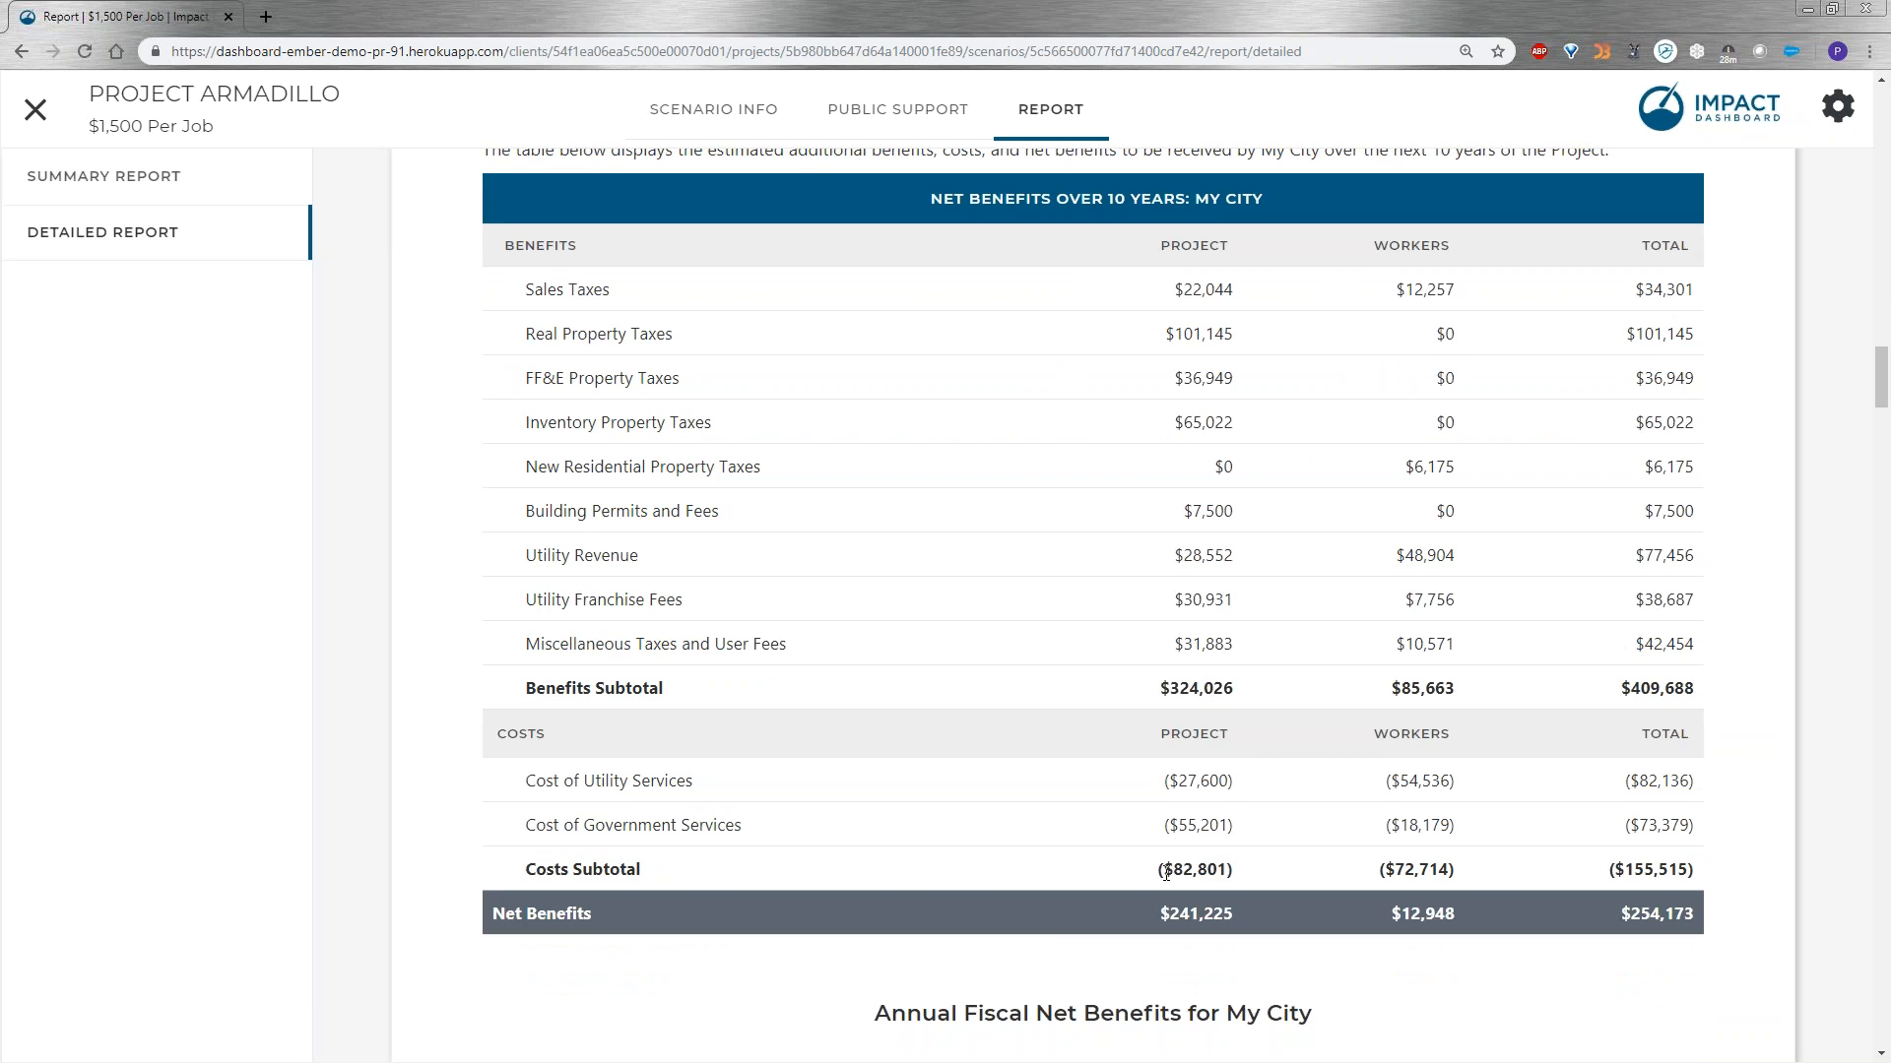
pyautogui.scroll(-13, 1166, 871)
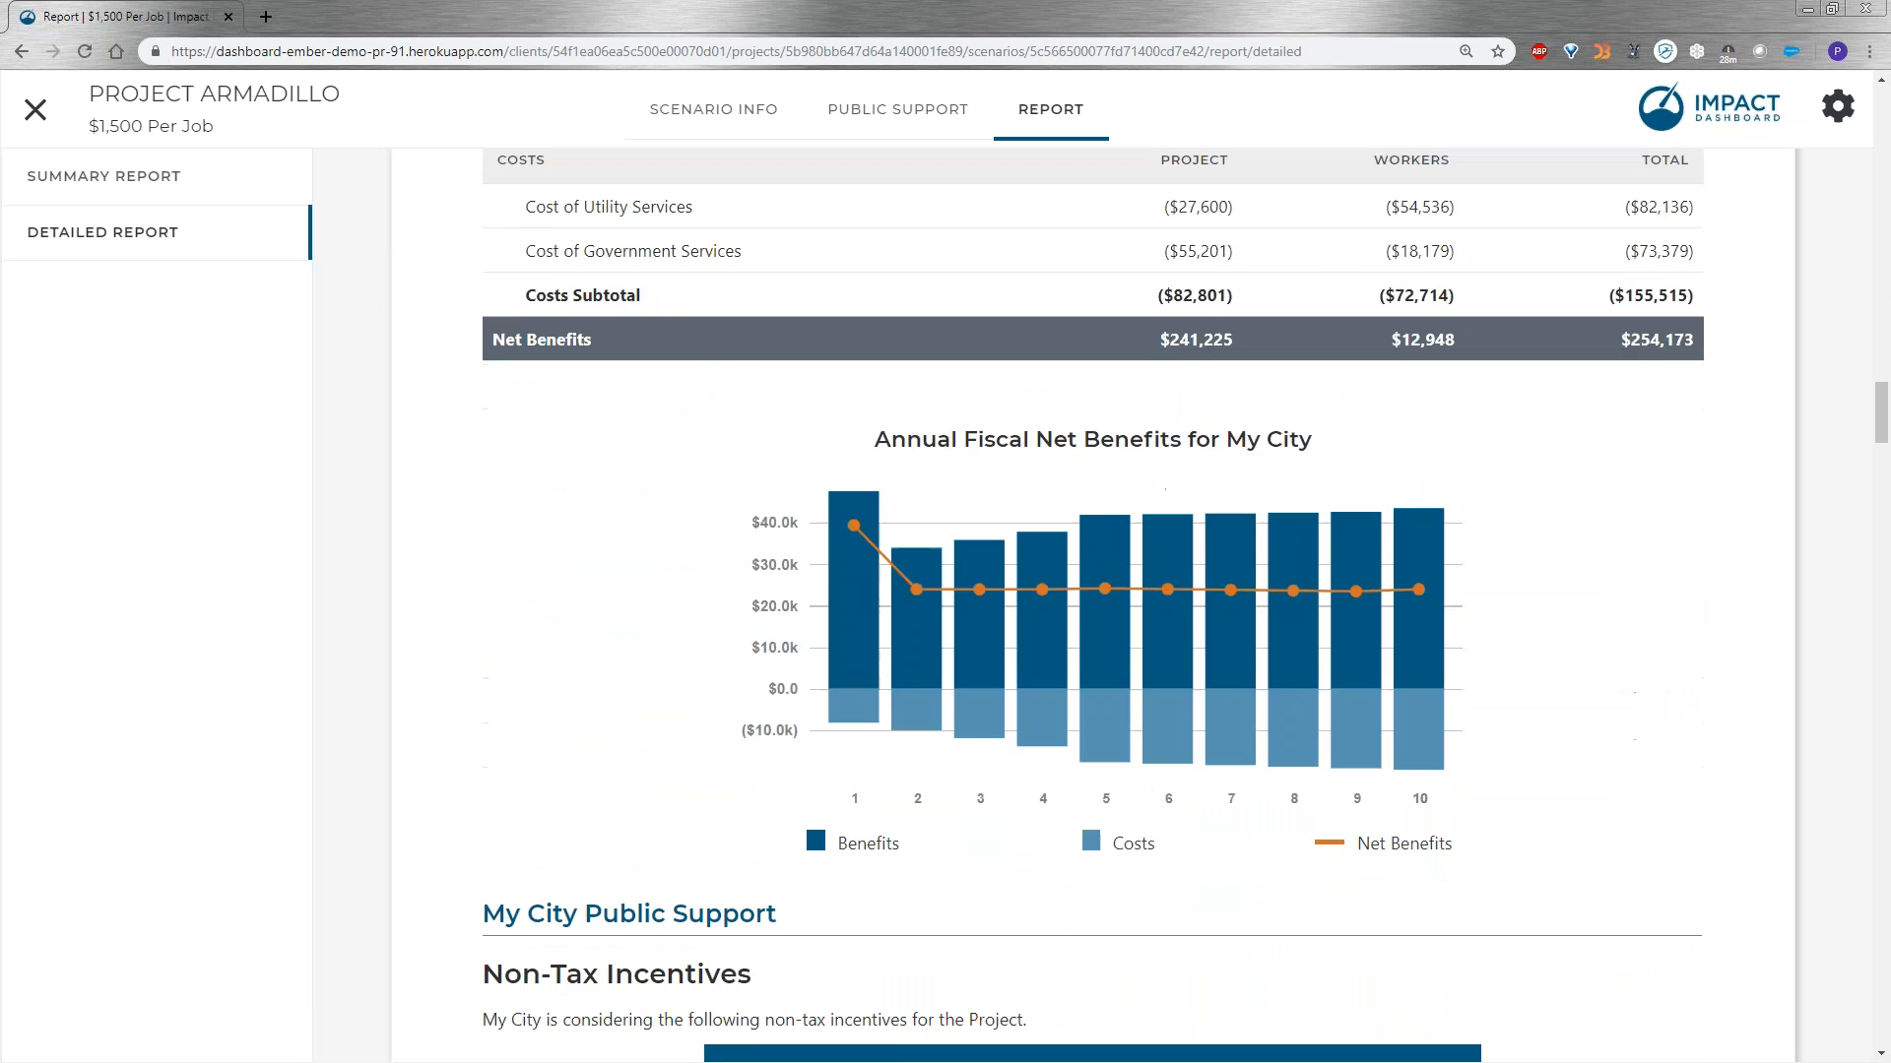
pyautogui.scroll(-7, 1166, 871)
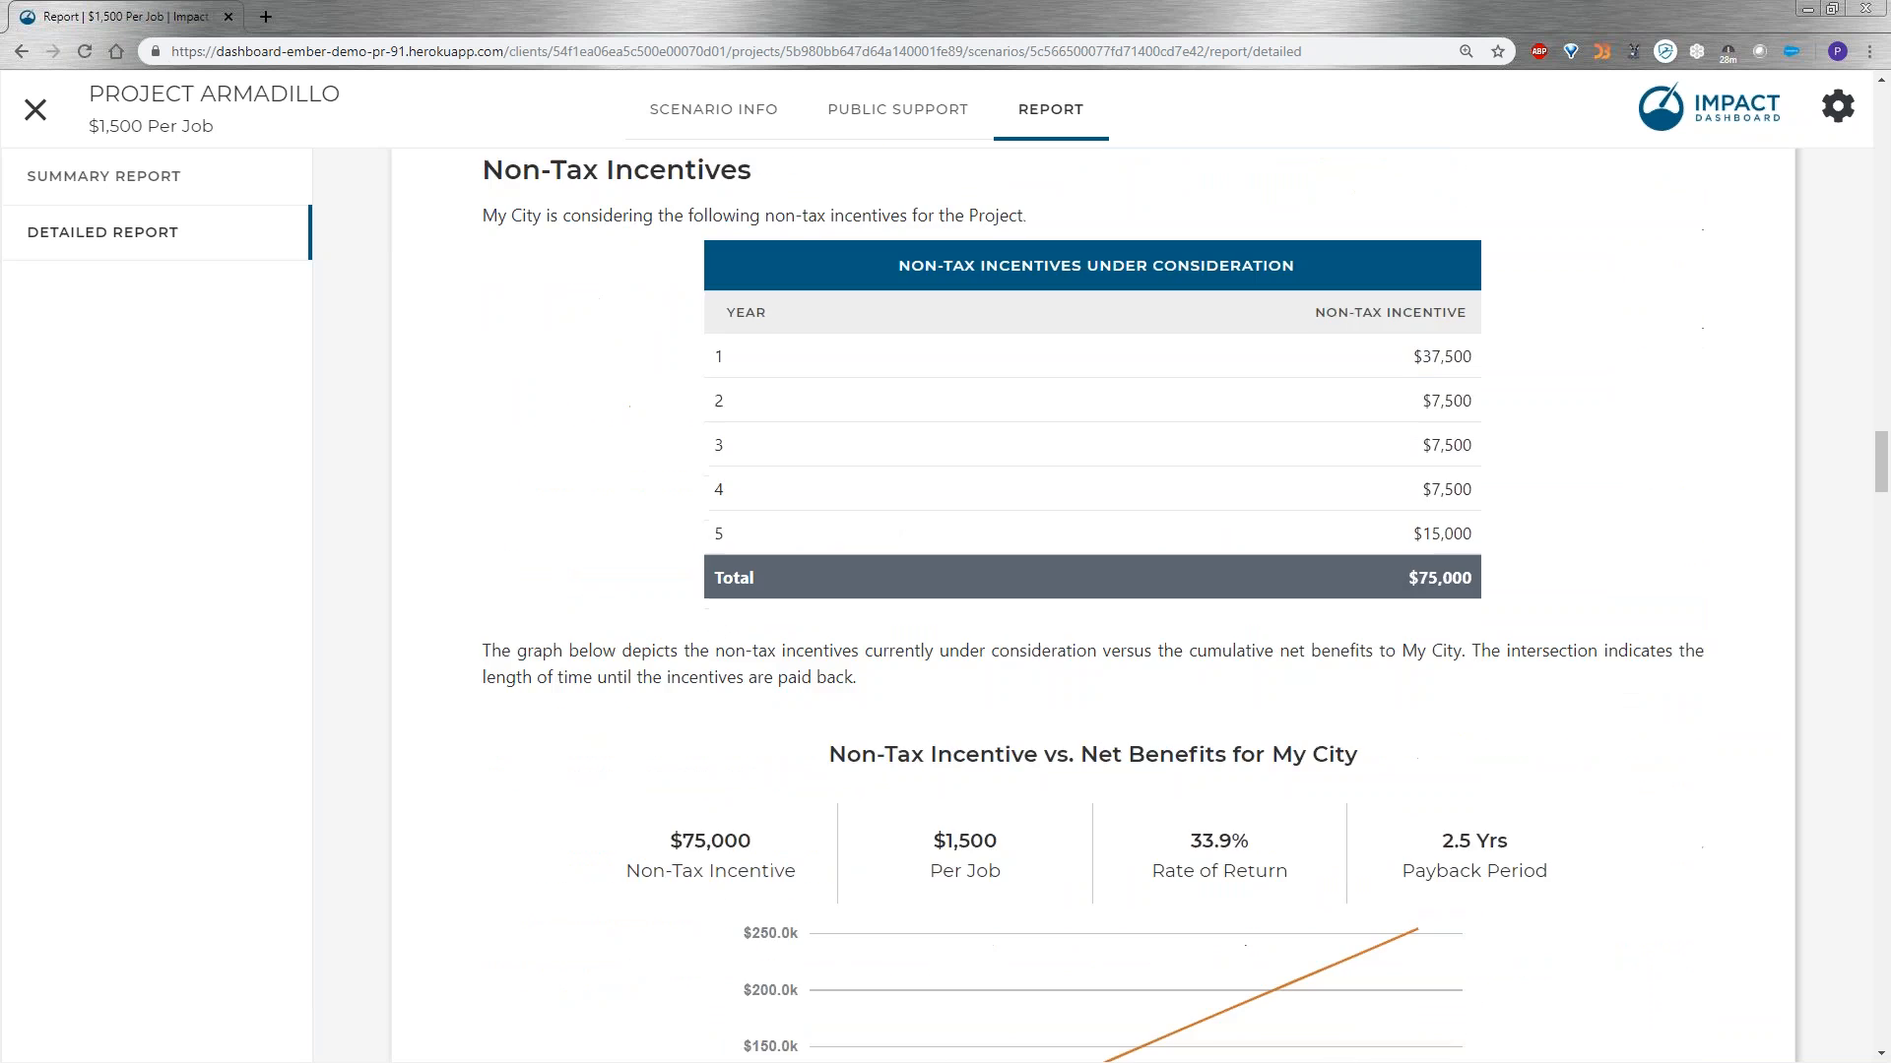
pyautogui.scroll(-7, 983, 809)
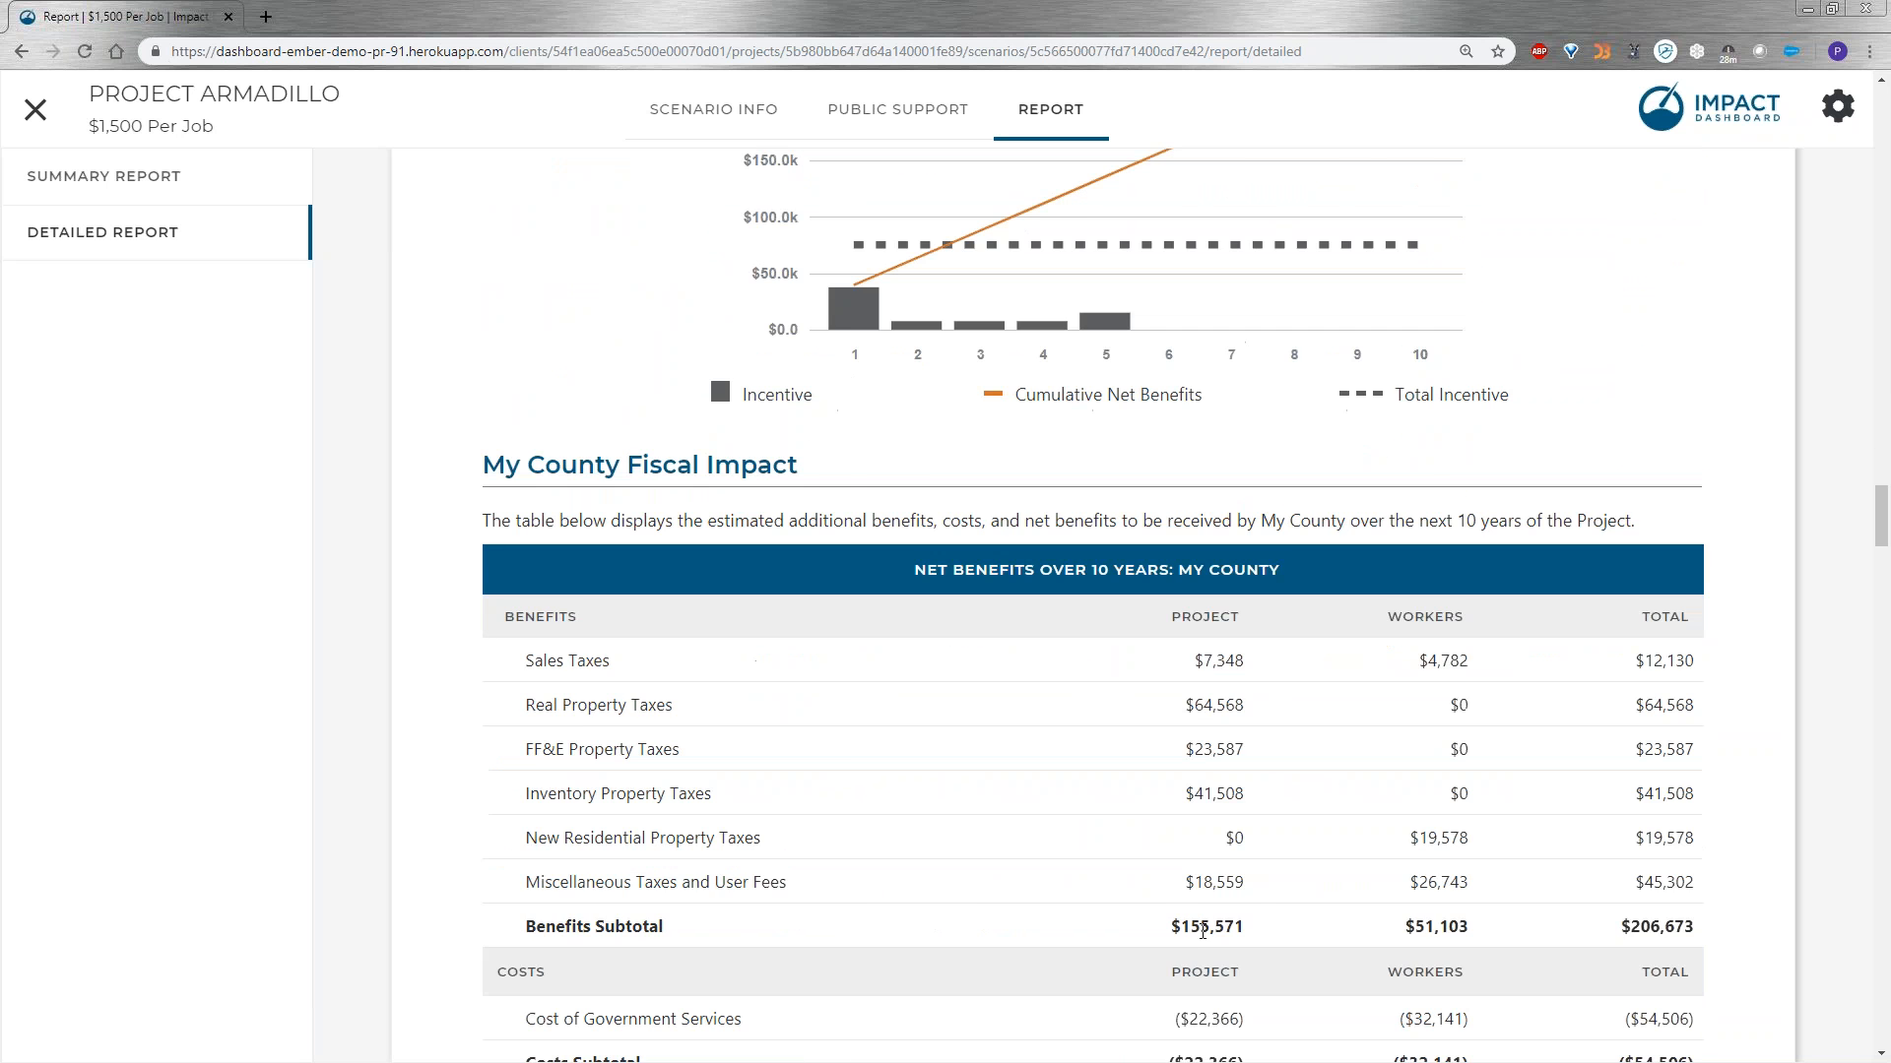
pyautogui.scroll(20, 981, 817)
pyautogui.scroll(20, 1024, 831)
pyautogui.scroll(20, 934, 772)
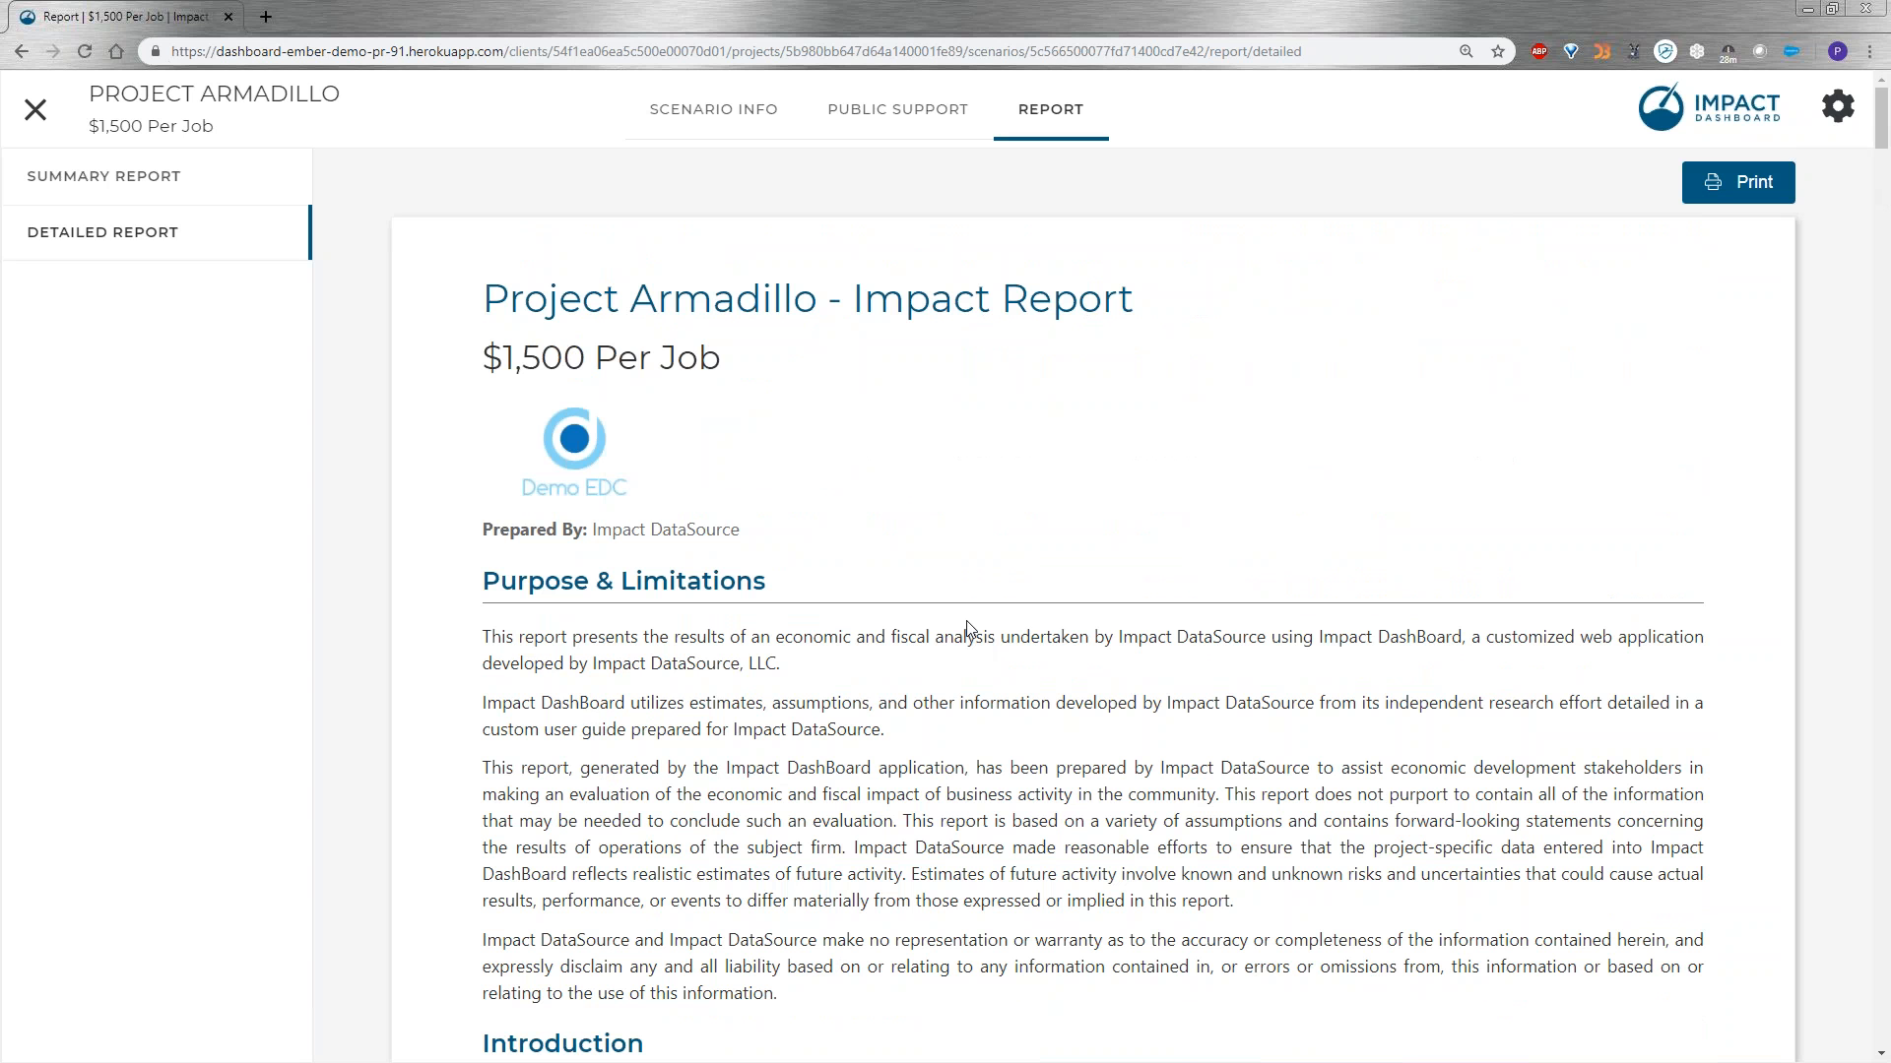
# Close the scenario, then duplicate Project Armadillo's "Original Data" scenario and open the copy for editing.
pyautogui.click(40, 119)
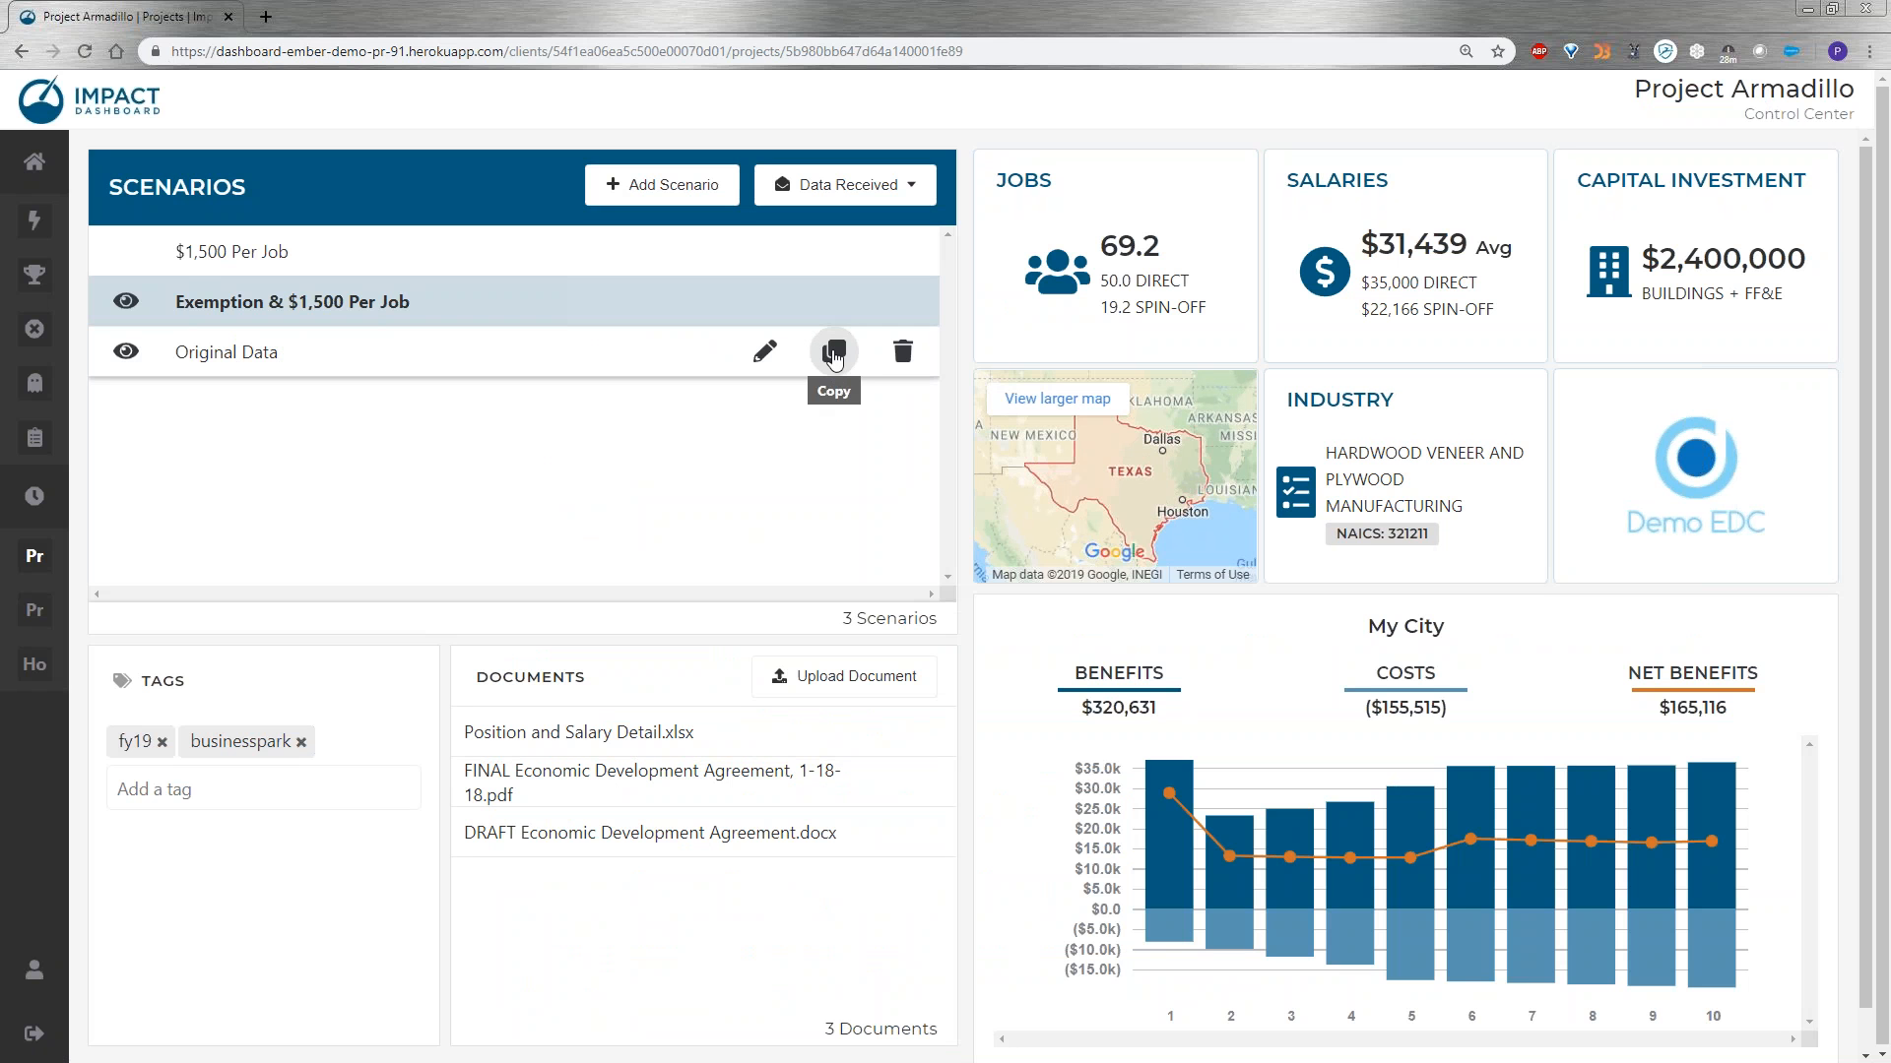
pyautogui.click(833, 354)
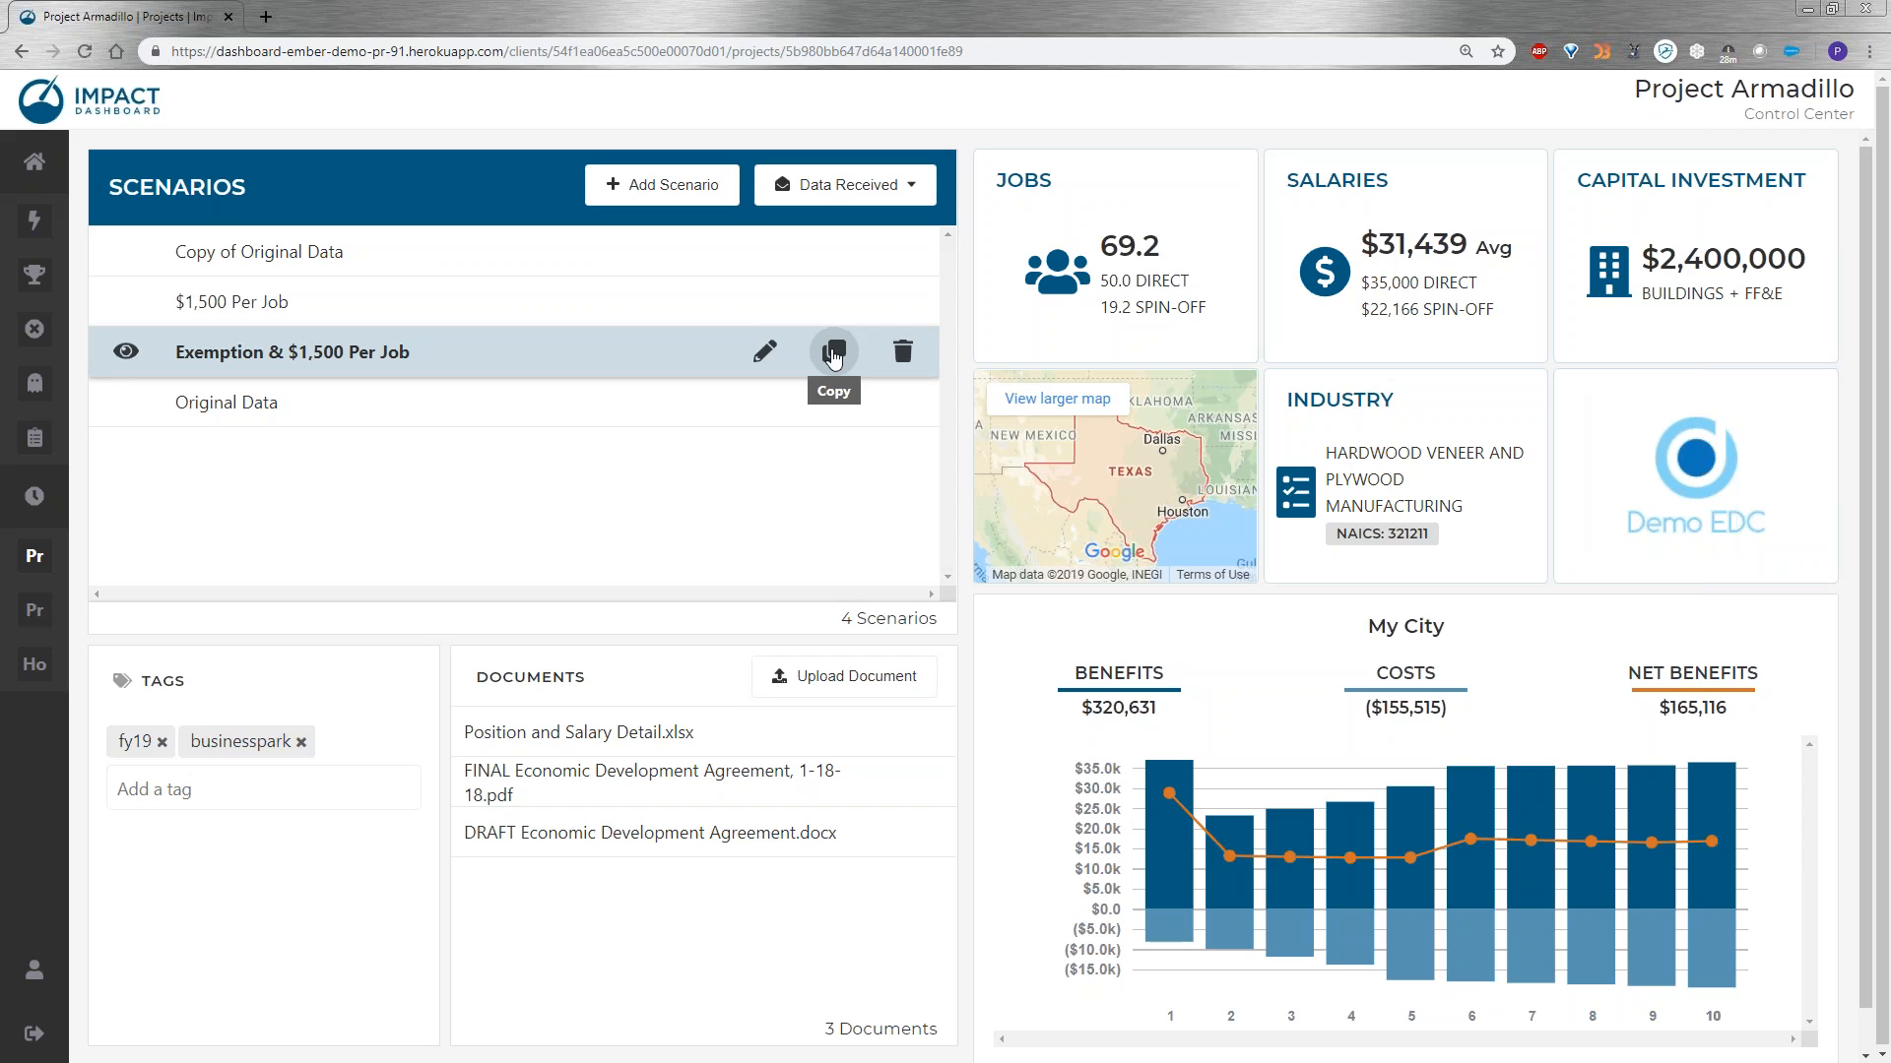
pyautogui.click(833, 355)
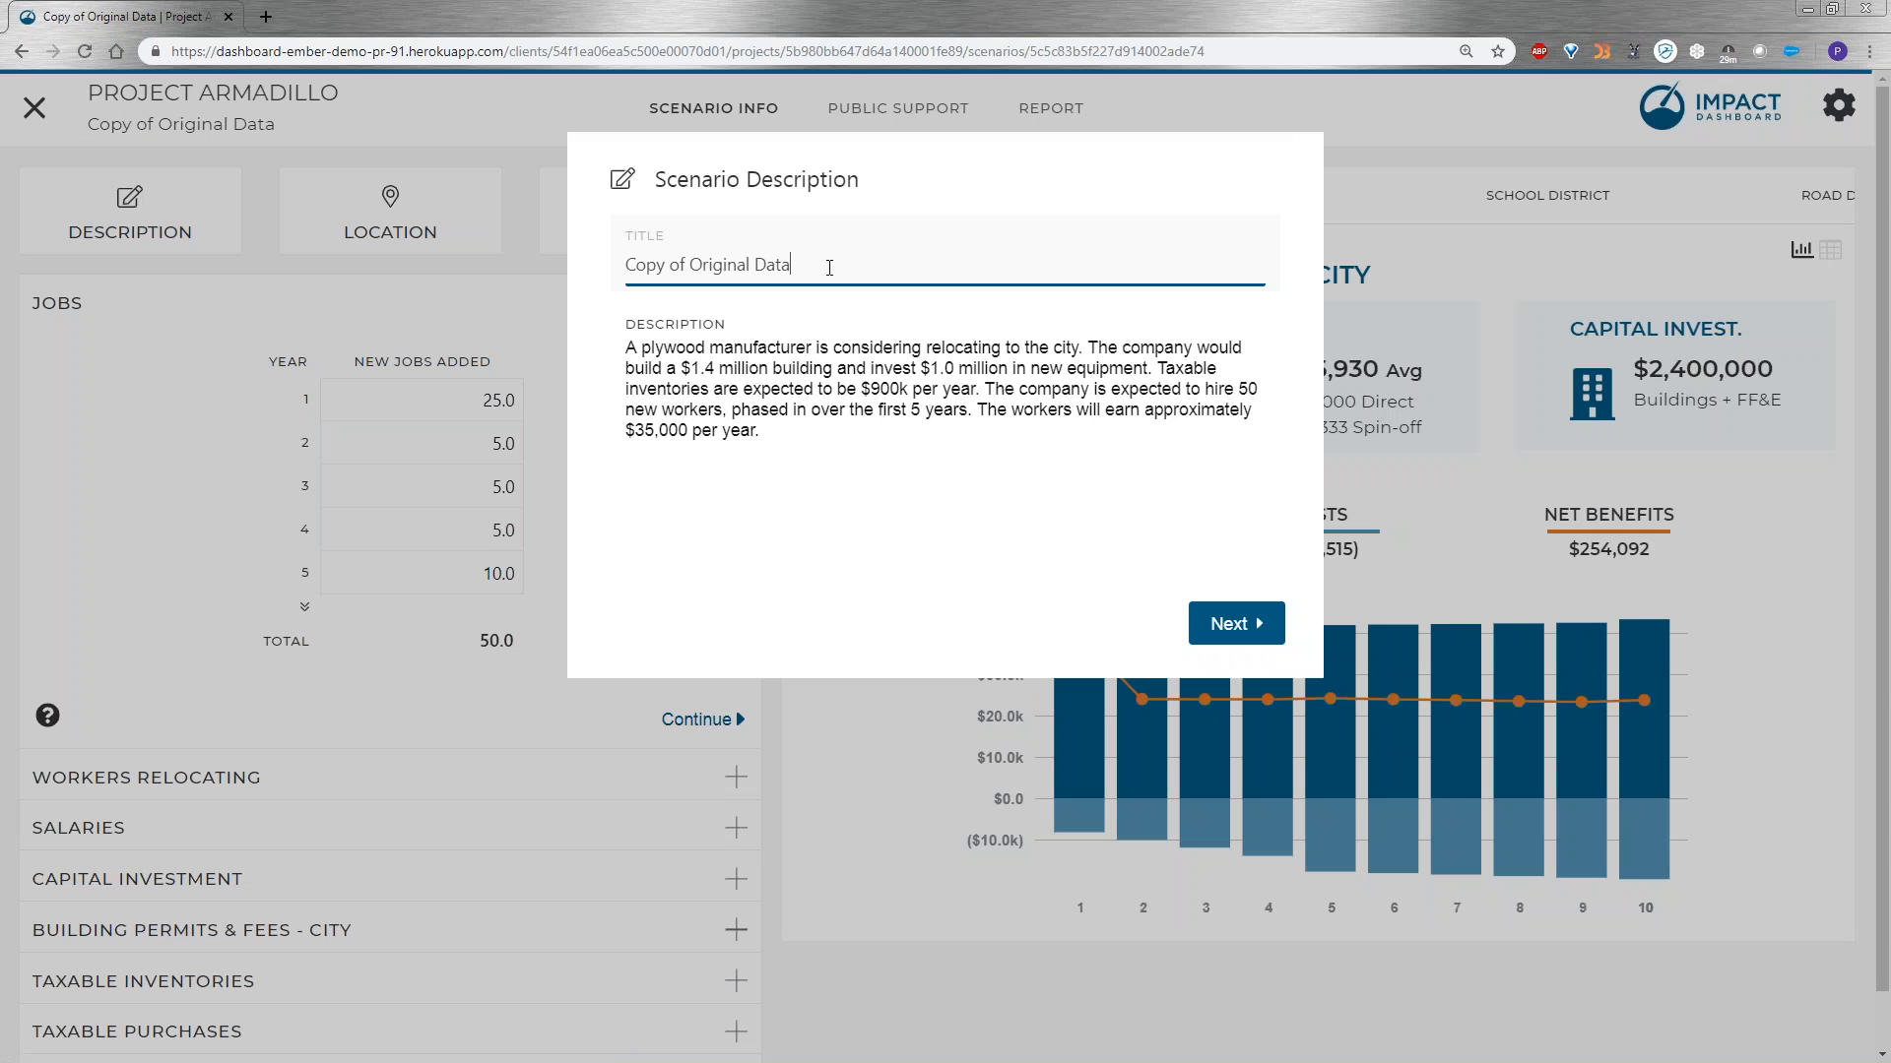
# Title the copied scenario "Latest Jobs Data" and proceed to its location settings.
pyautogui.hotkey('ctrl', 'a')
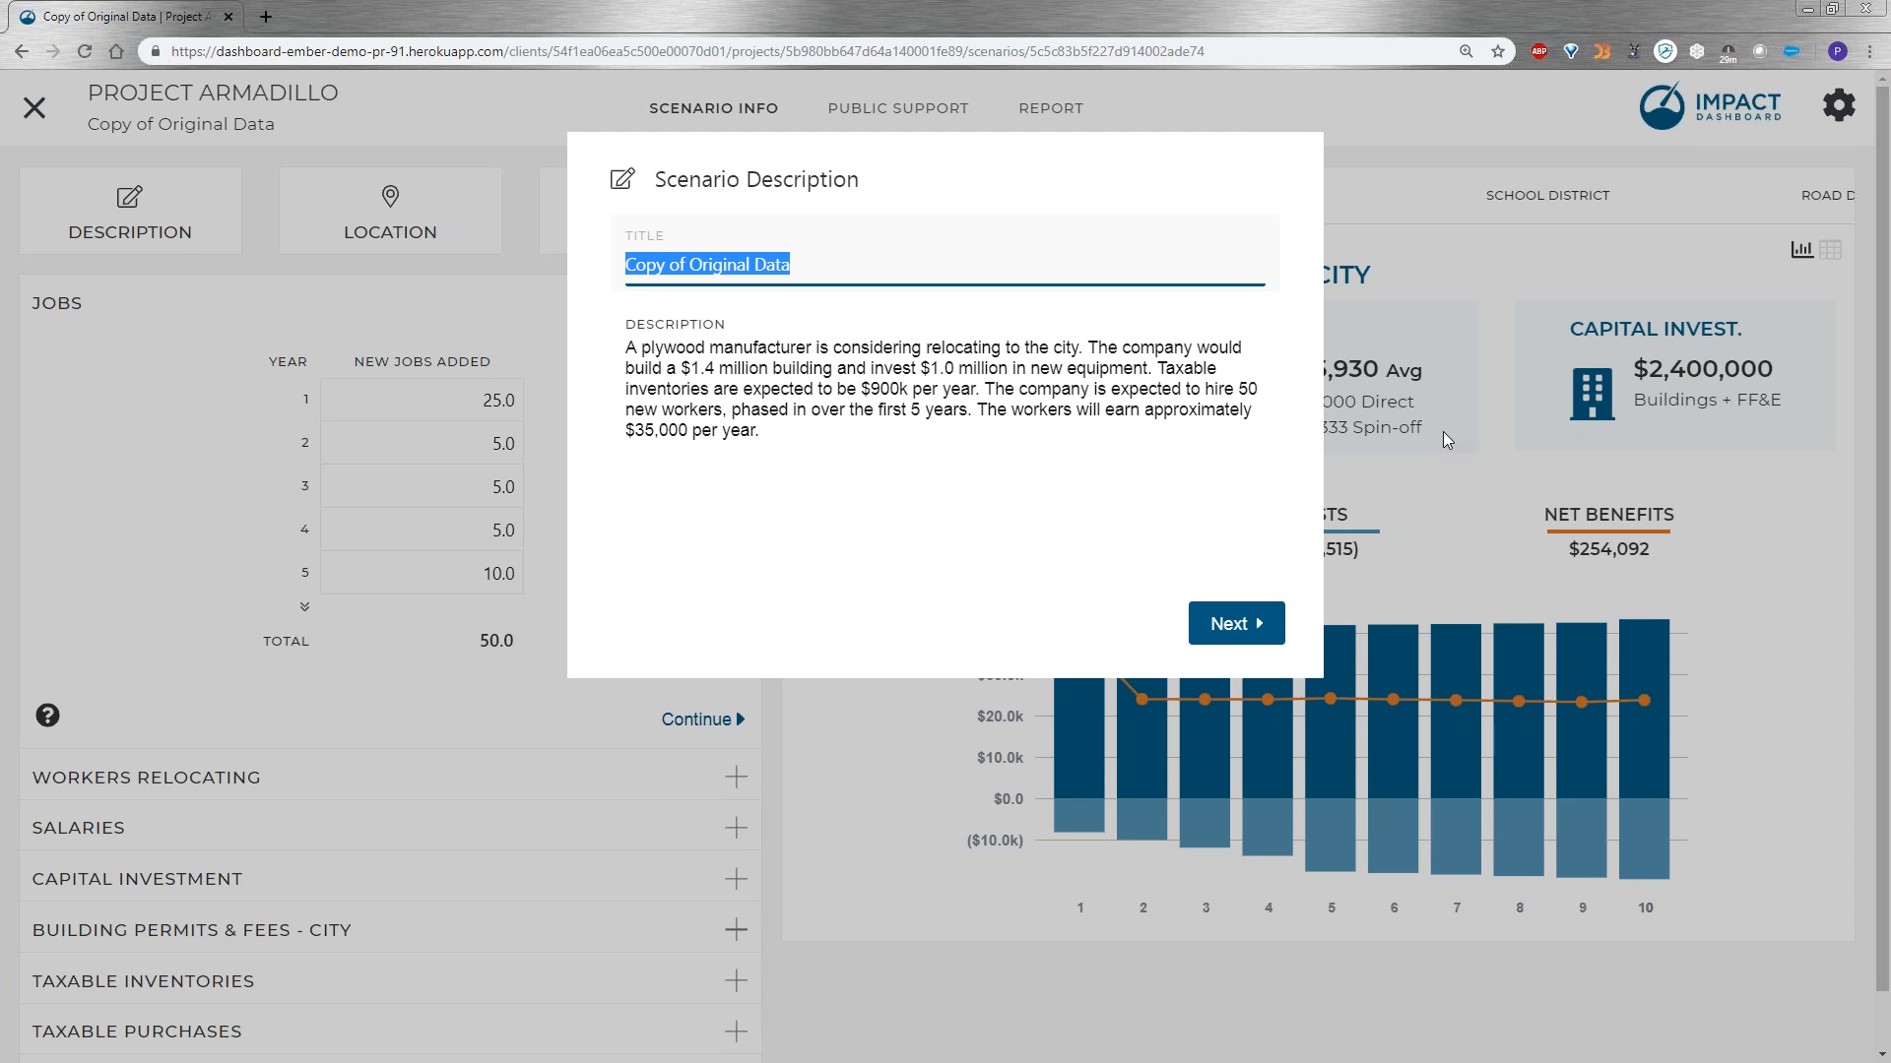
pyautogui.write('Latest Jobs Data')
pyautogui.click(790, 347)
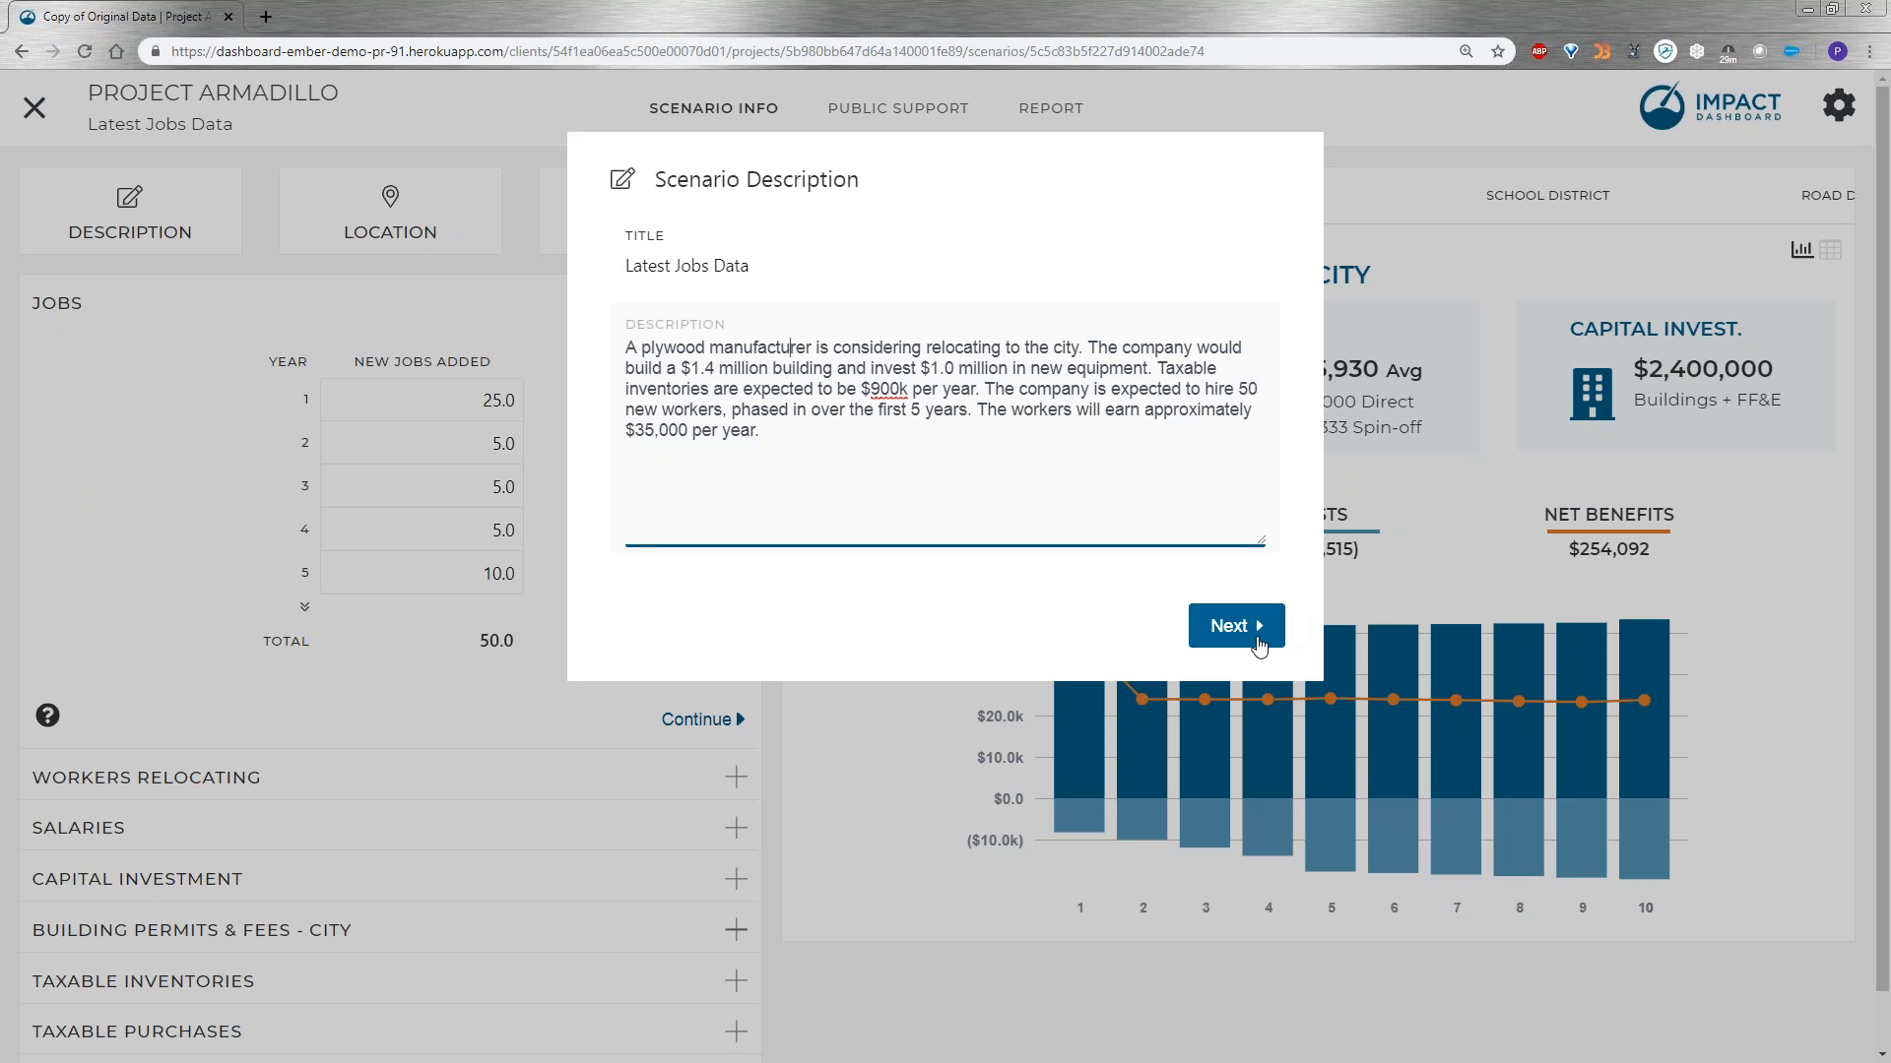
pyautogui.click(1221, 632)
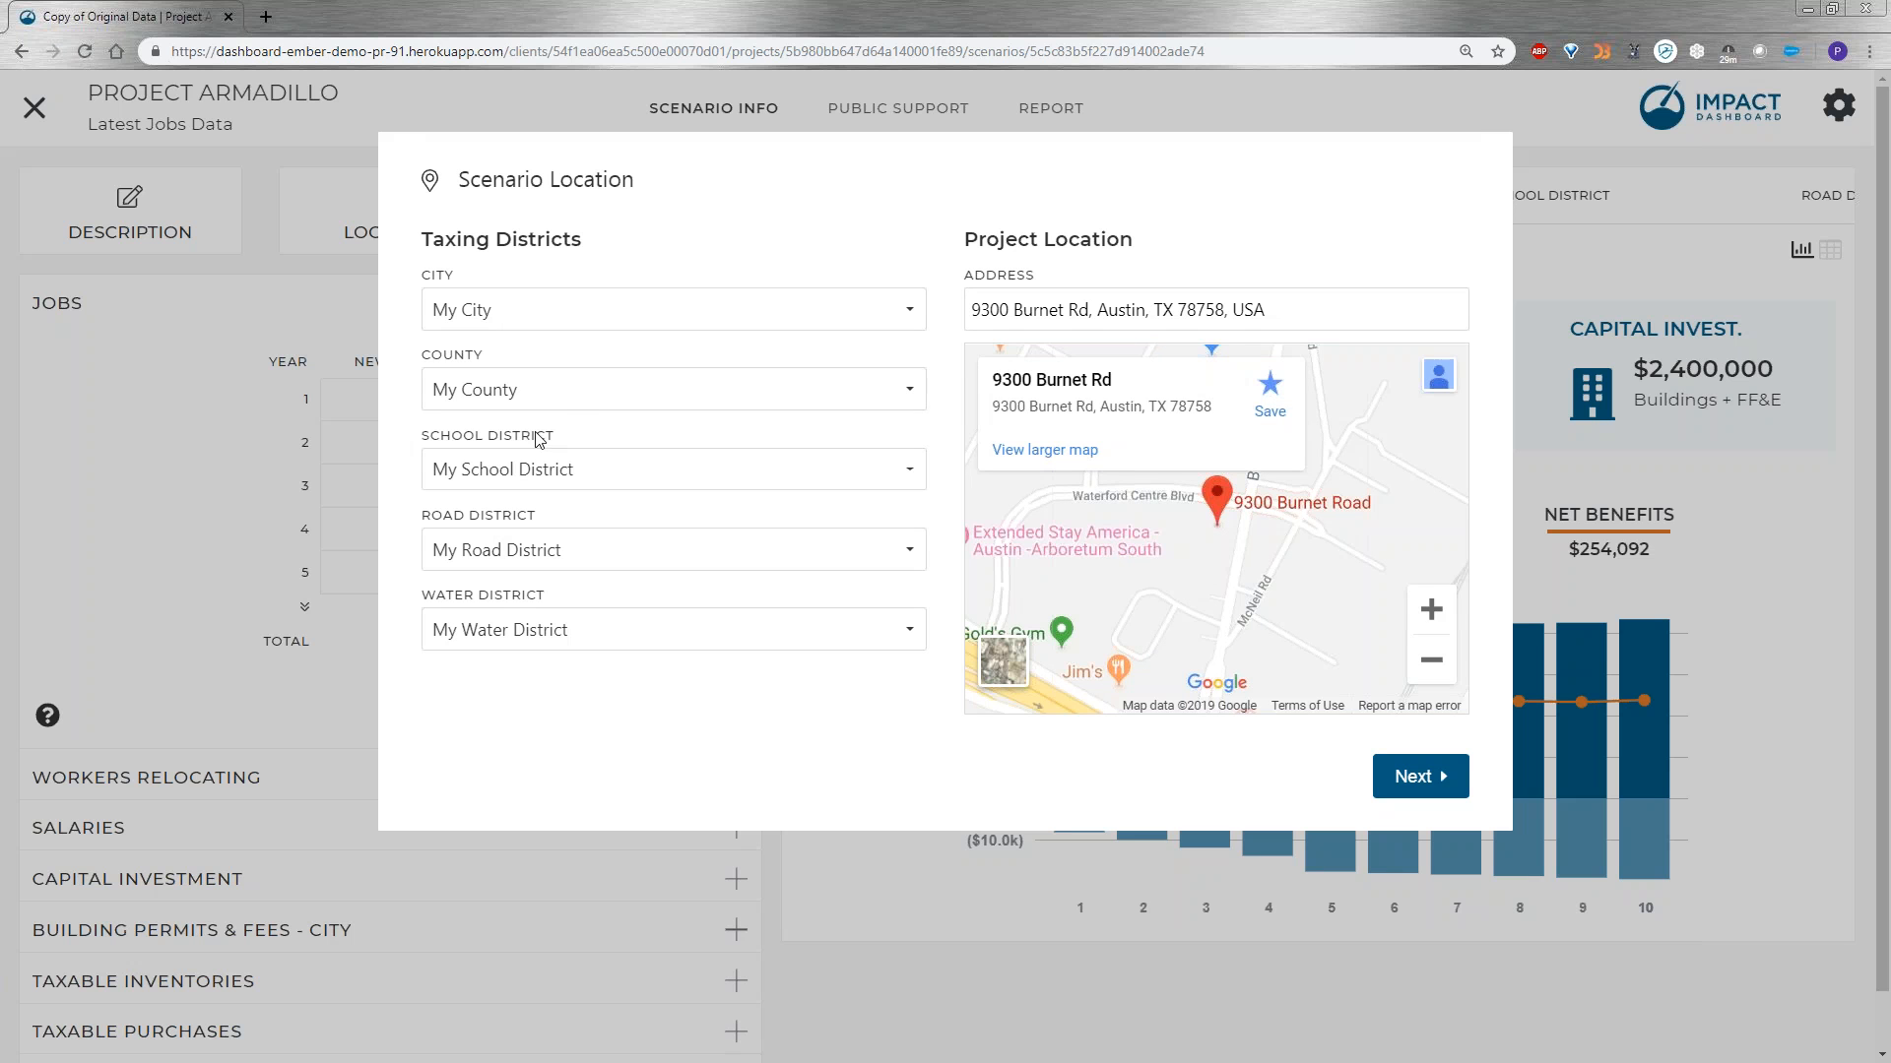
# Check the choices for the city taxing district and proceed to the scenario's industry settings.
pyautogui.click(613, 321)
pyautogui.click(713, 263)
pyautogui.click(1436, 781)
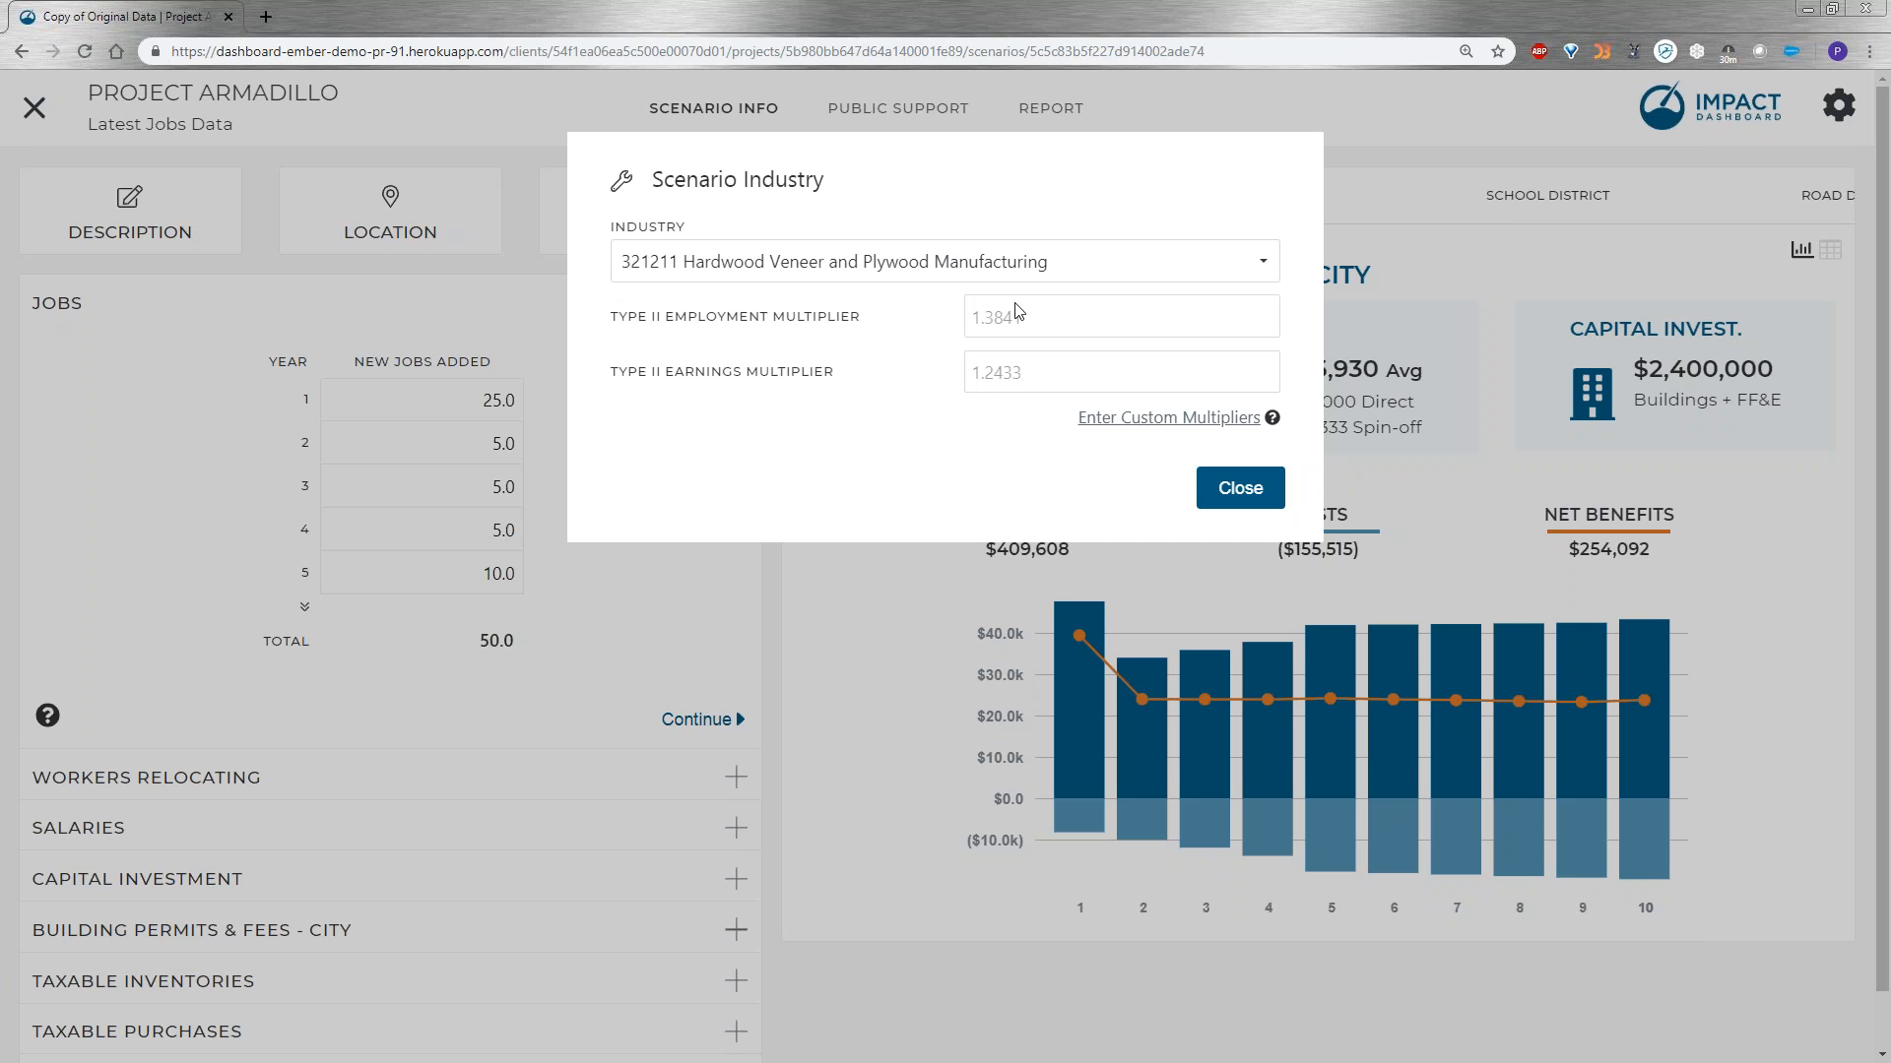
# Search the industry list for "warehousing" and select 493110 General Warehousing and Storage.
pyautogui.click(699, 274)
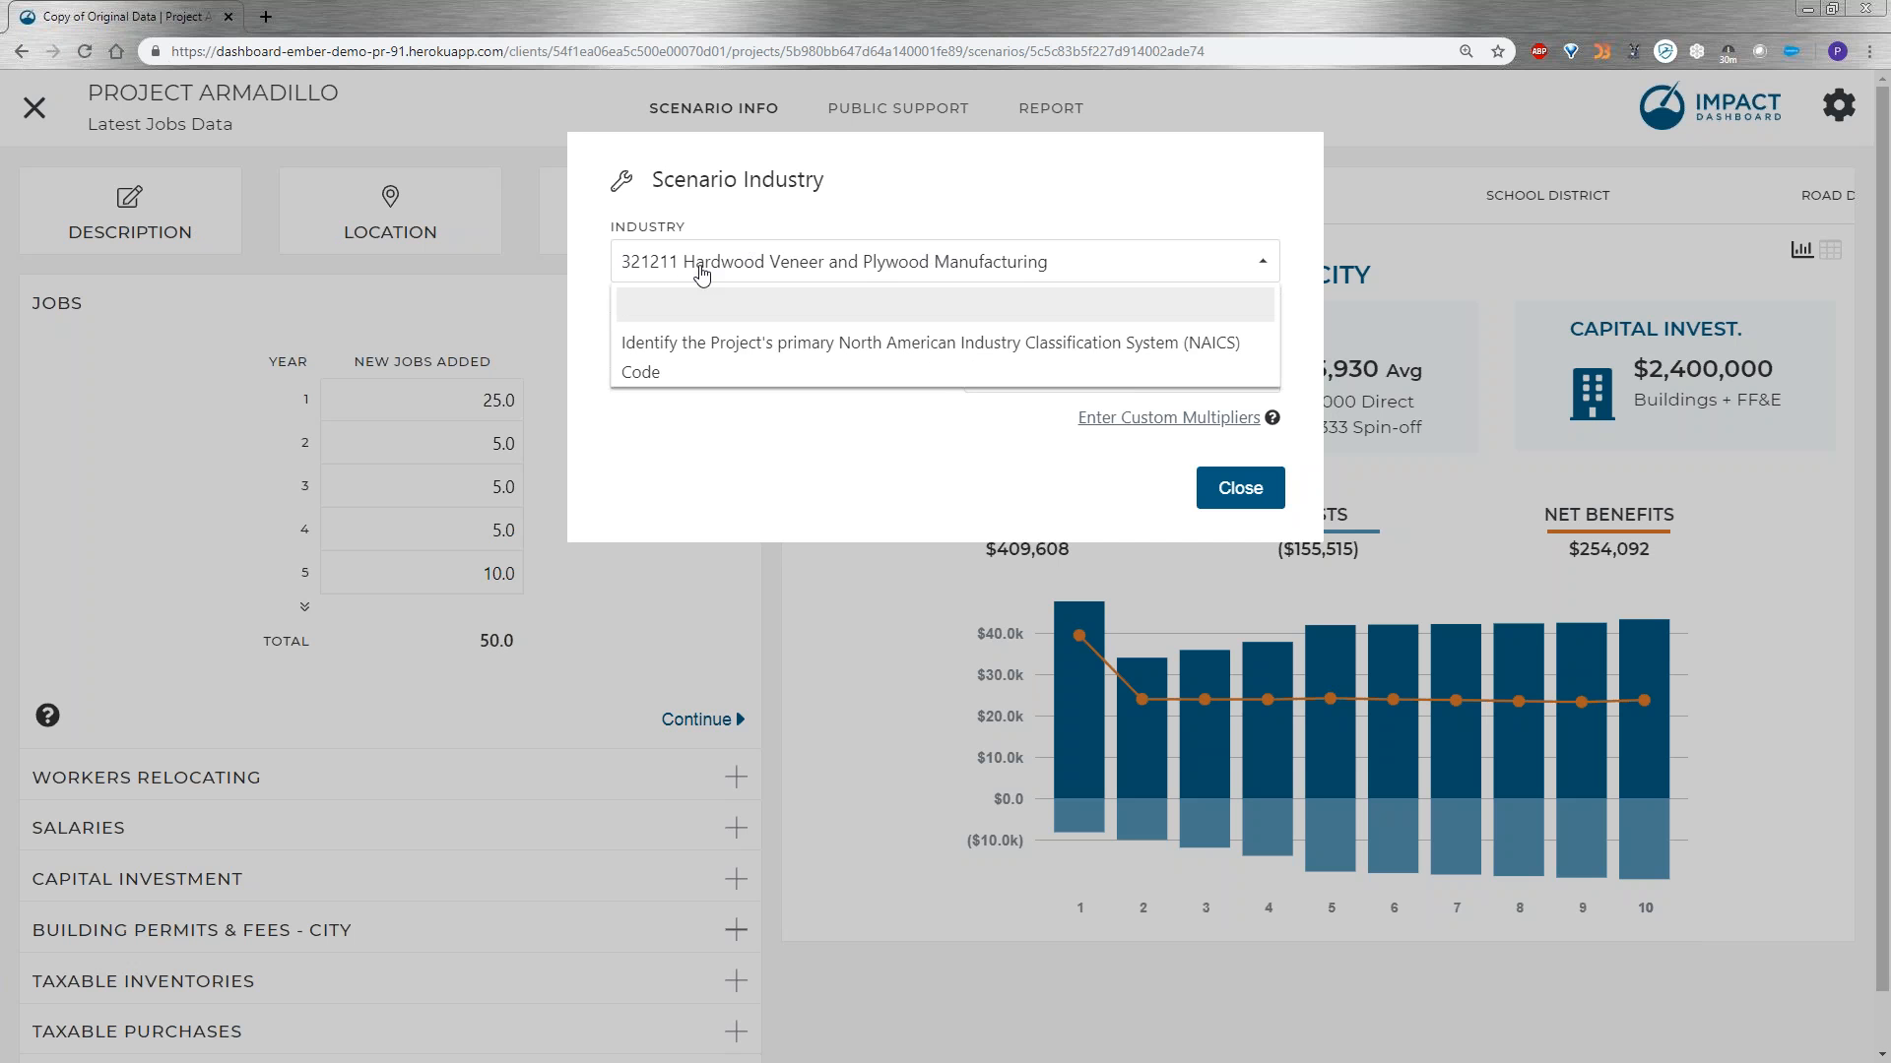
pyautogui.click(878, 206)
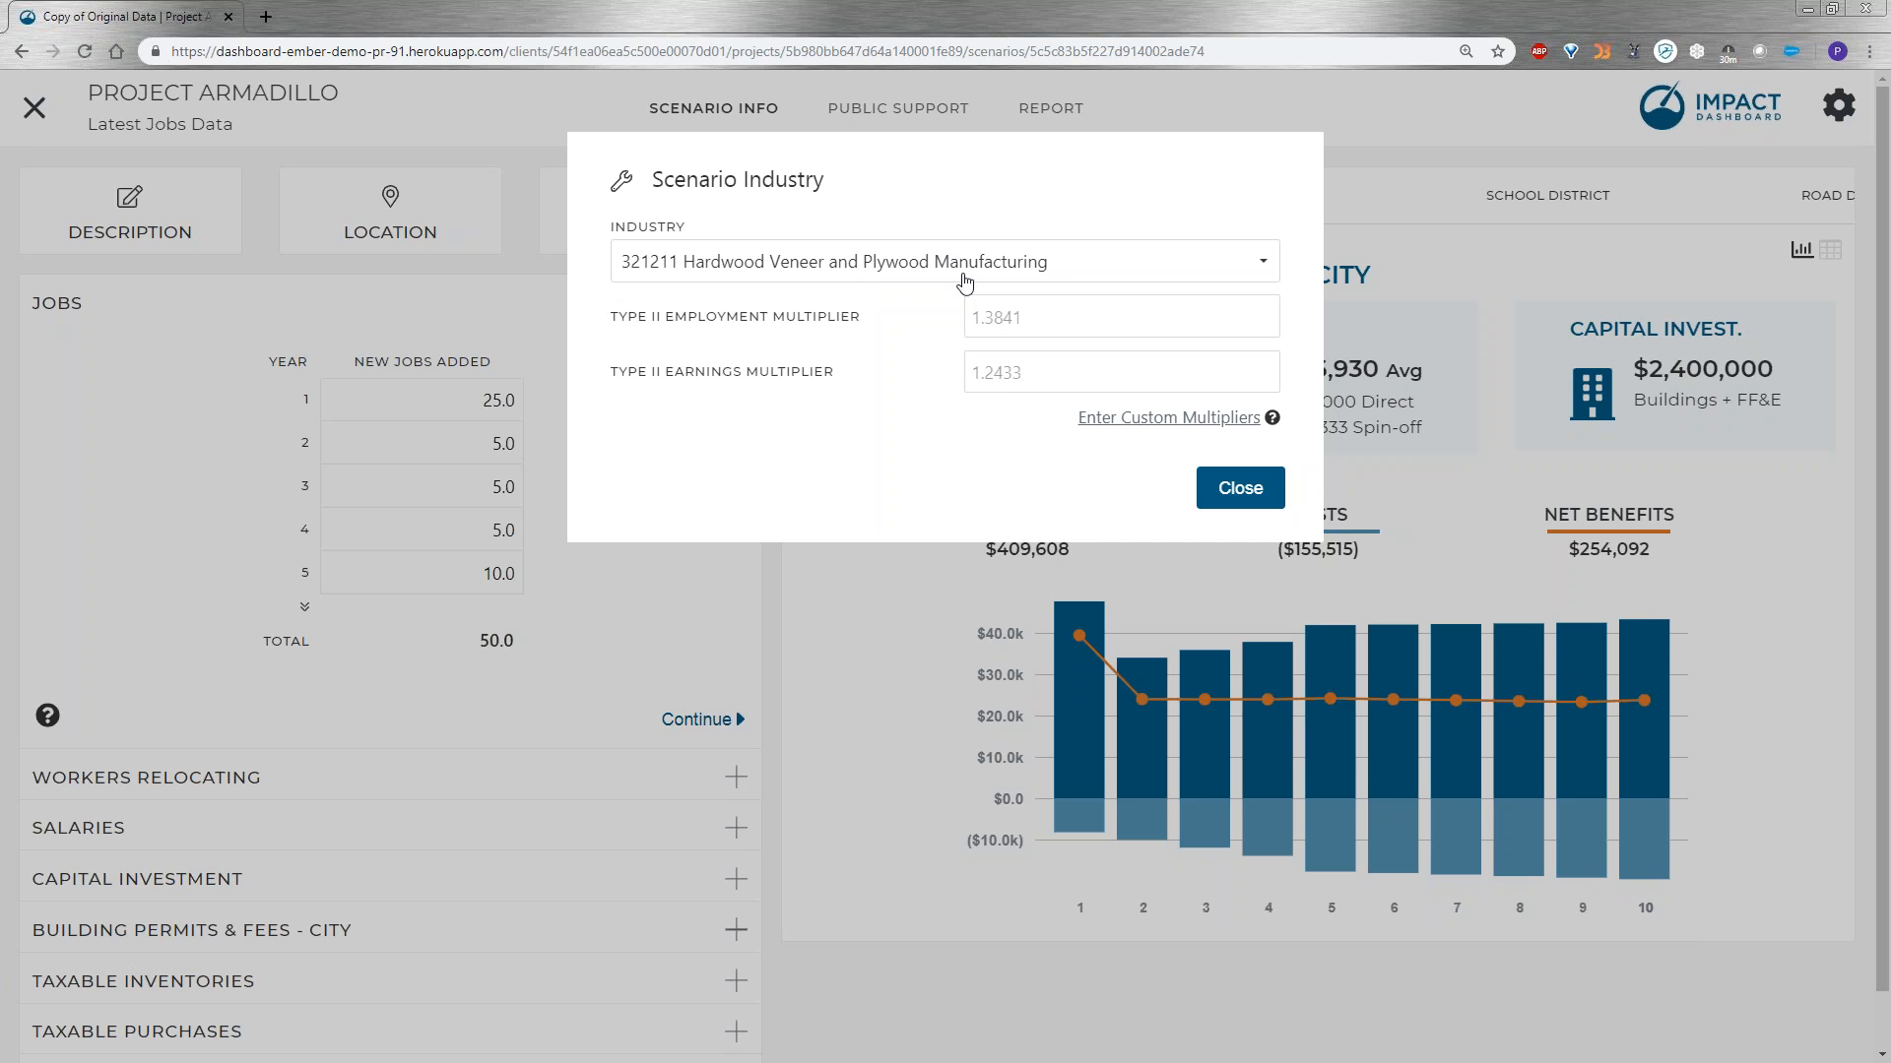
pyautogui.click(897, 266)
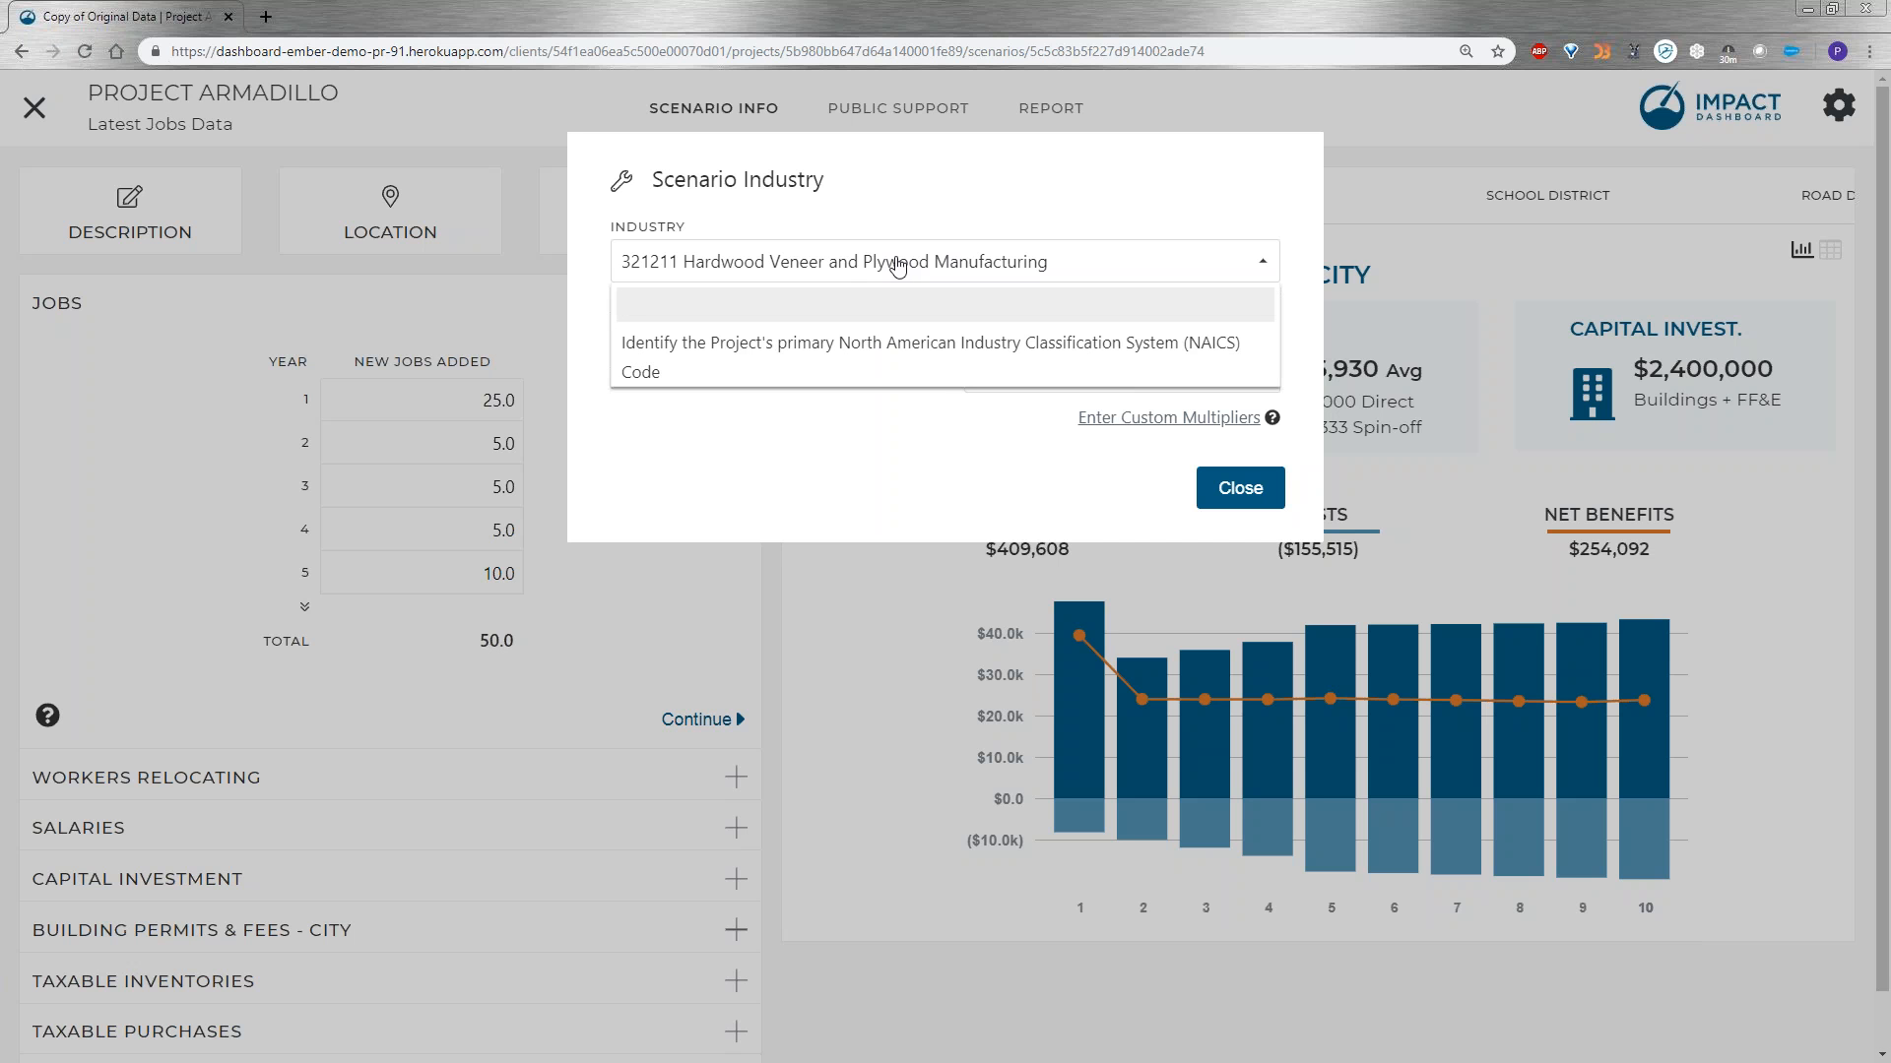
pyautogui.write('warehousing')
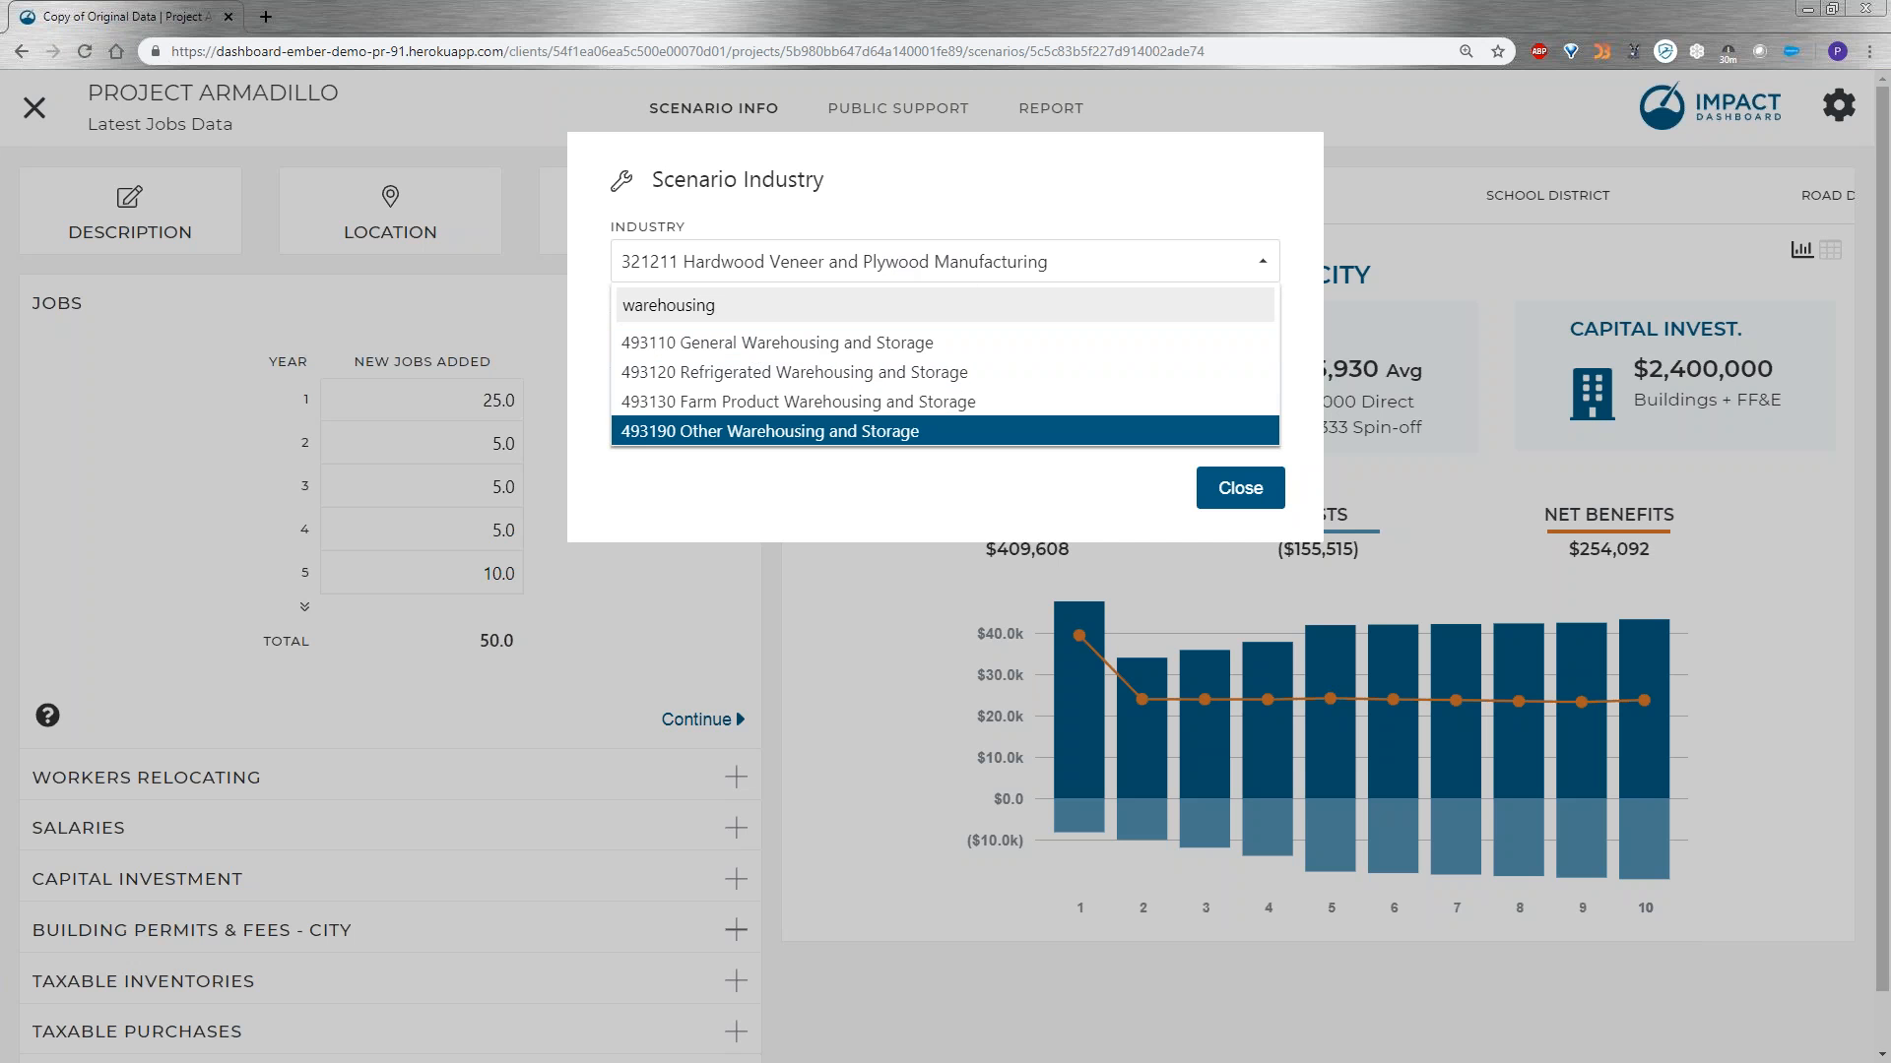
pyautogui.click(730, 345)
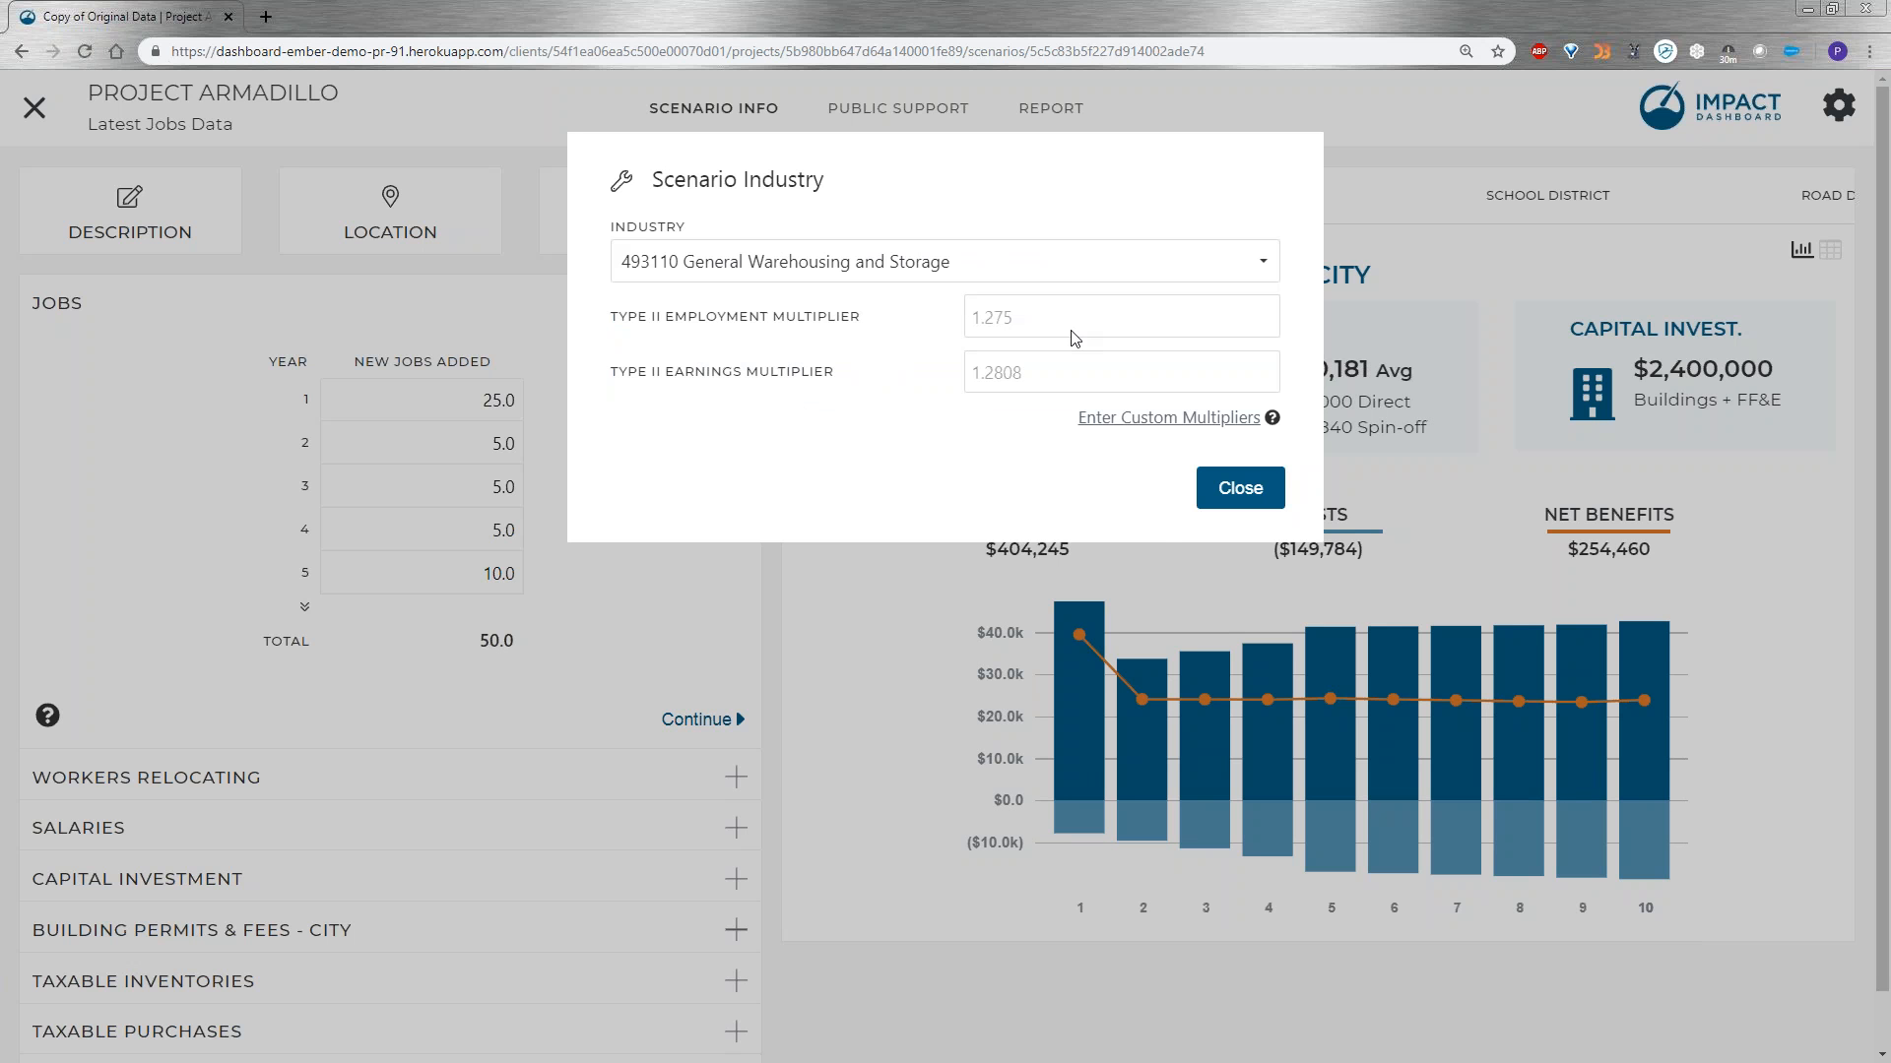
# Set the industry to 321211 Hardwood Veneer and Plywood Manufacturing by searching for "hardwood", and close the industry settings.
pyautogui.click(1045, 264)
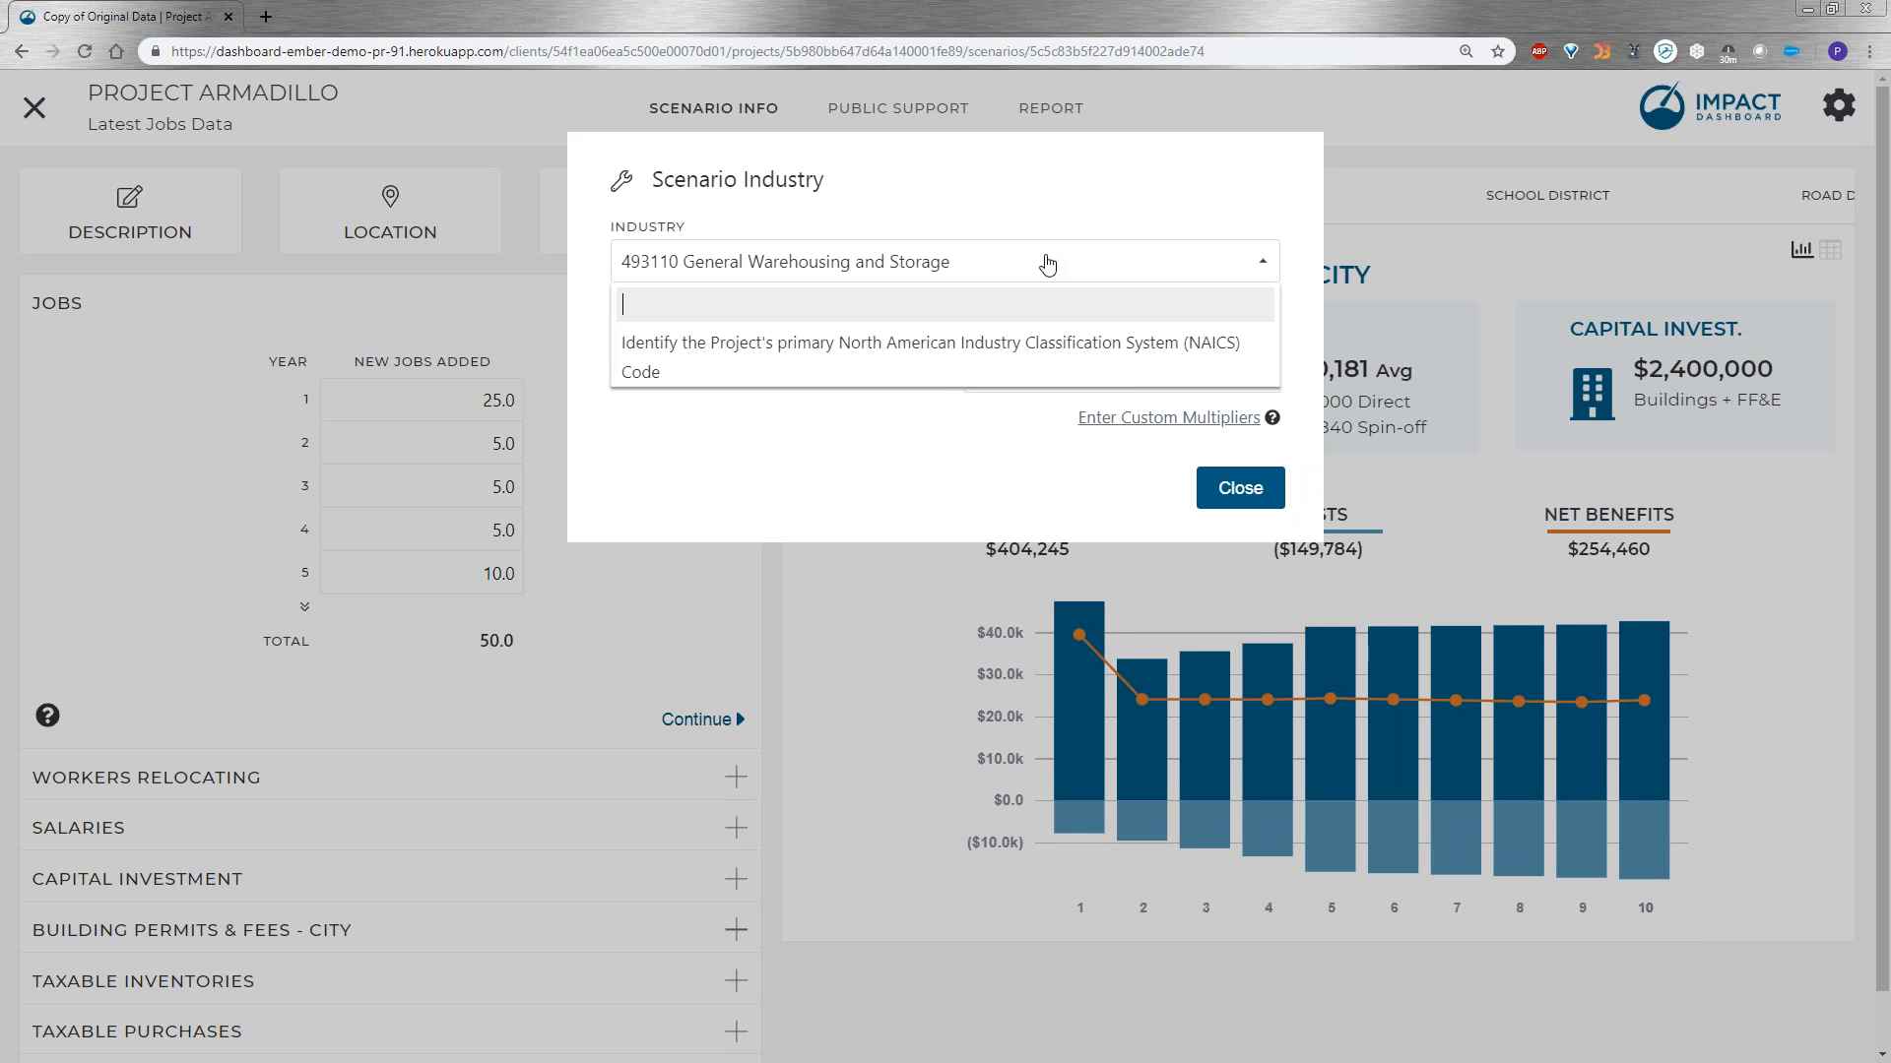
pyautogui.write('hardwood')
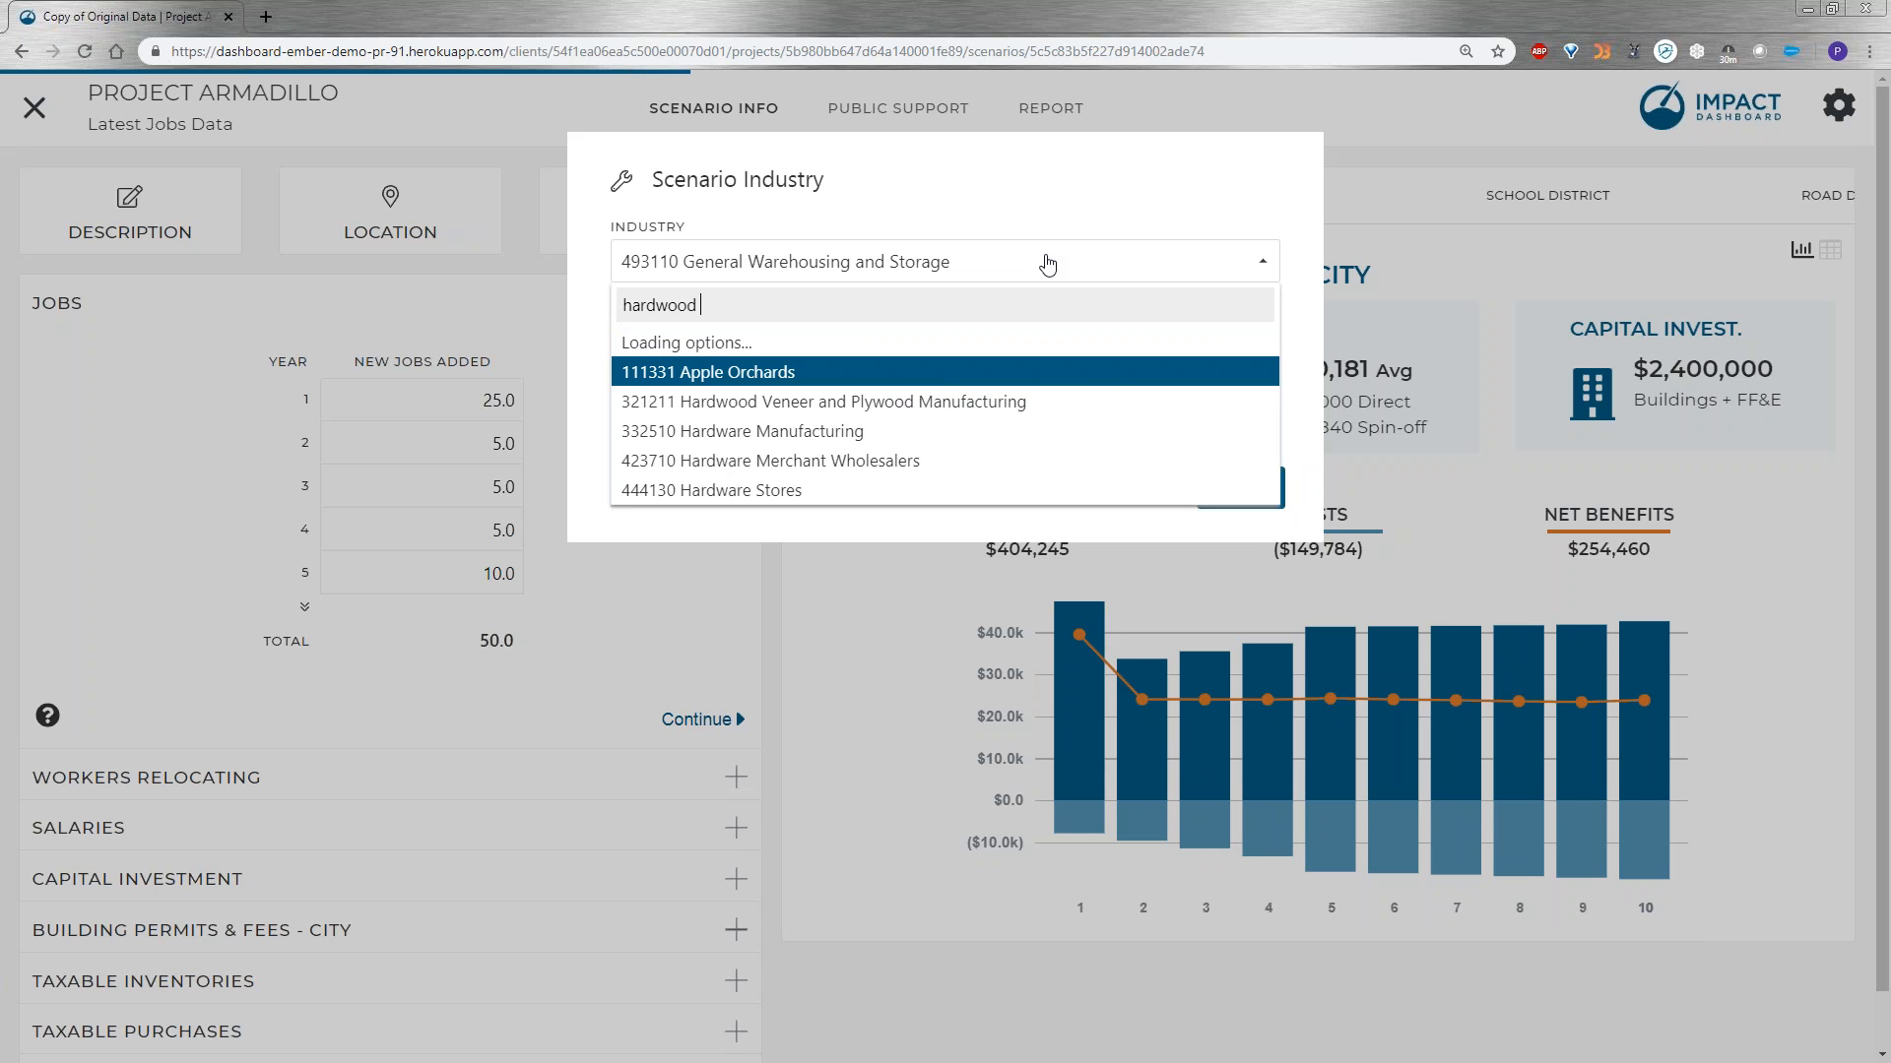
pyautogui.click(847, 345)
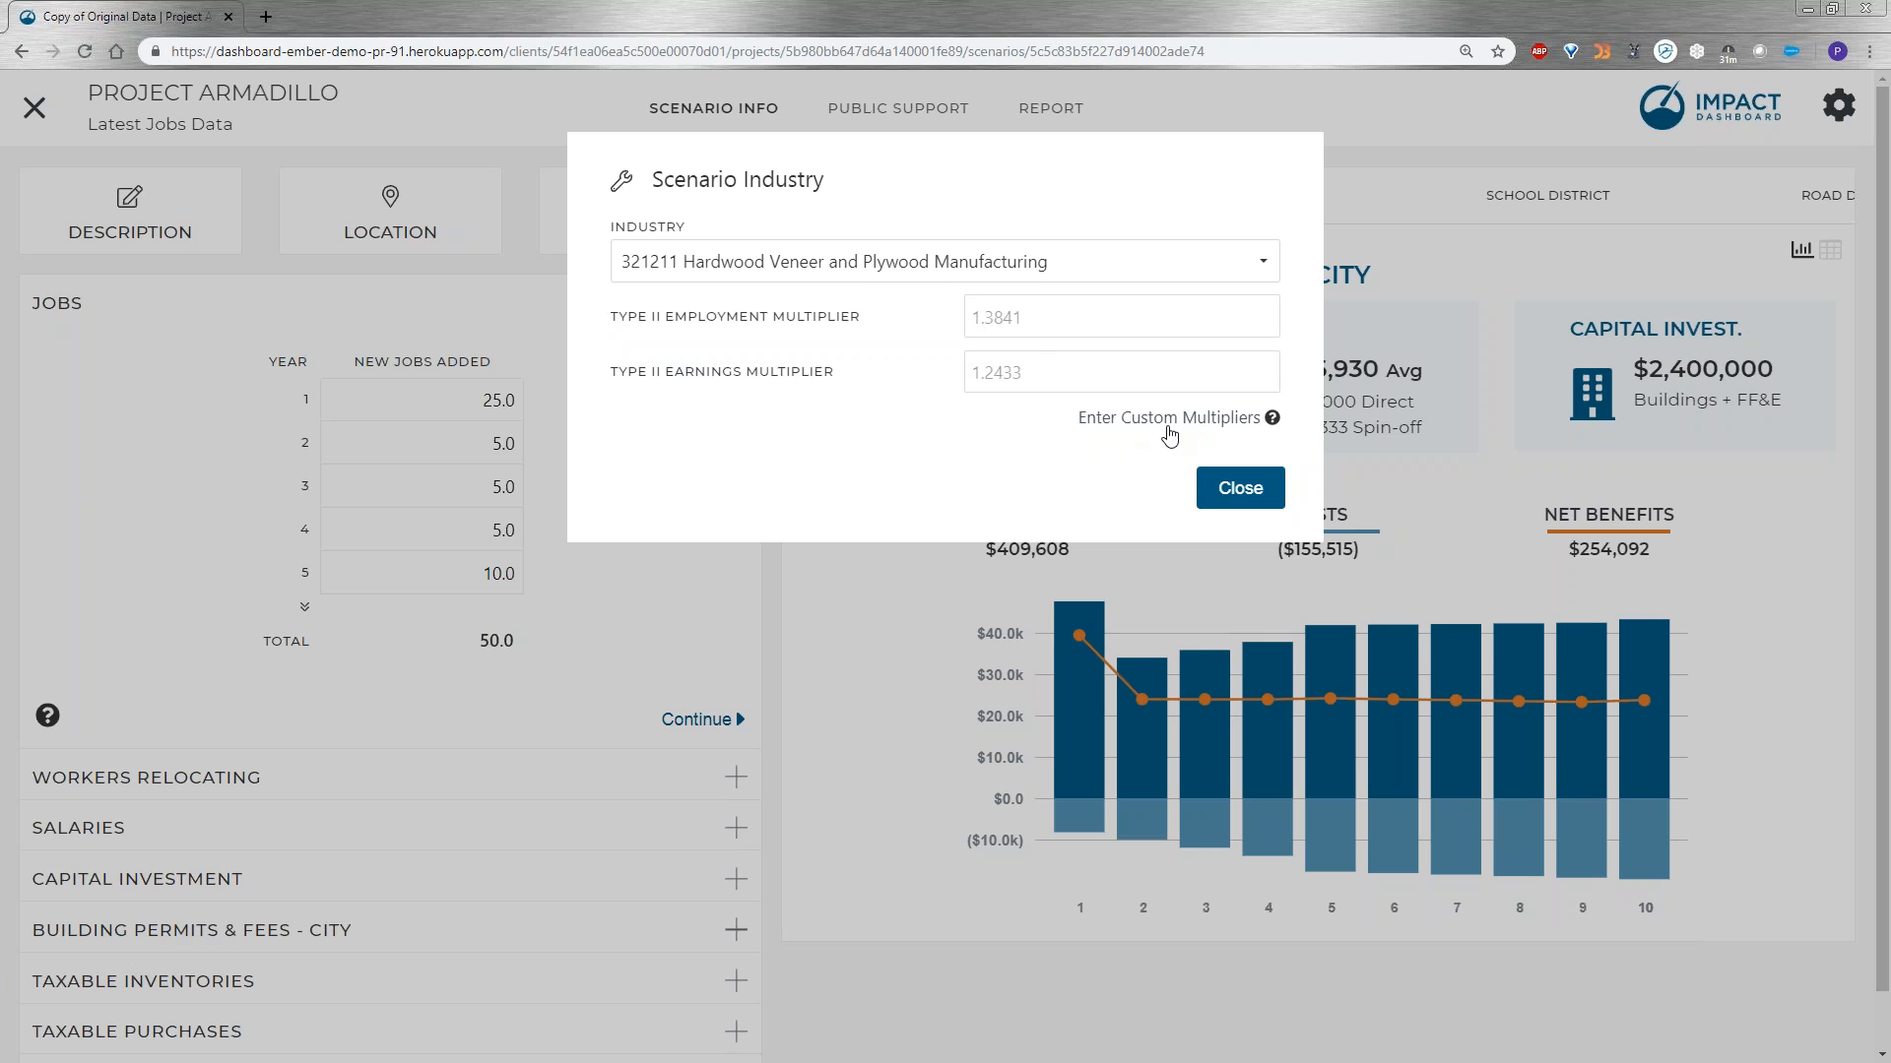
pyautogui.click(1240, 489)
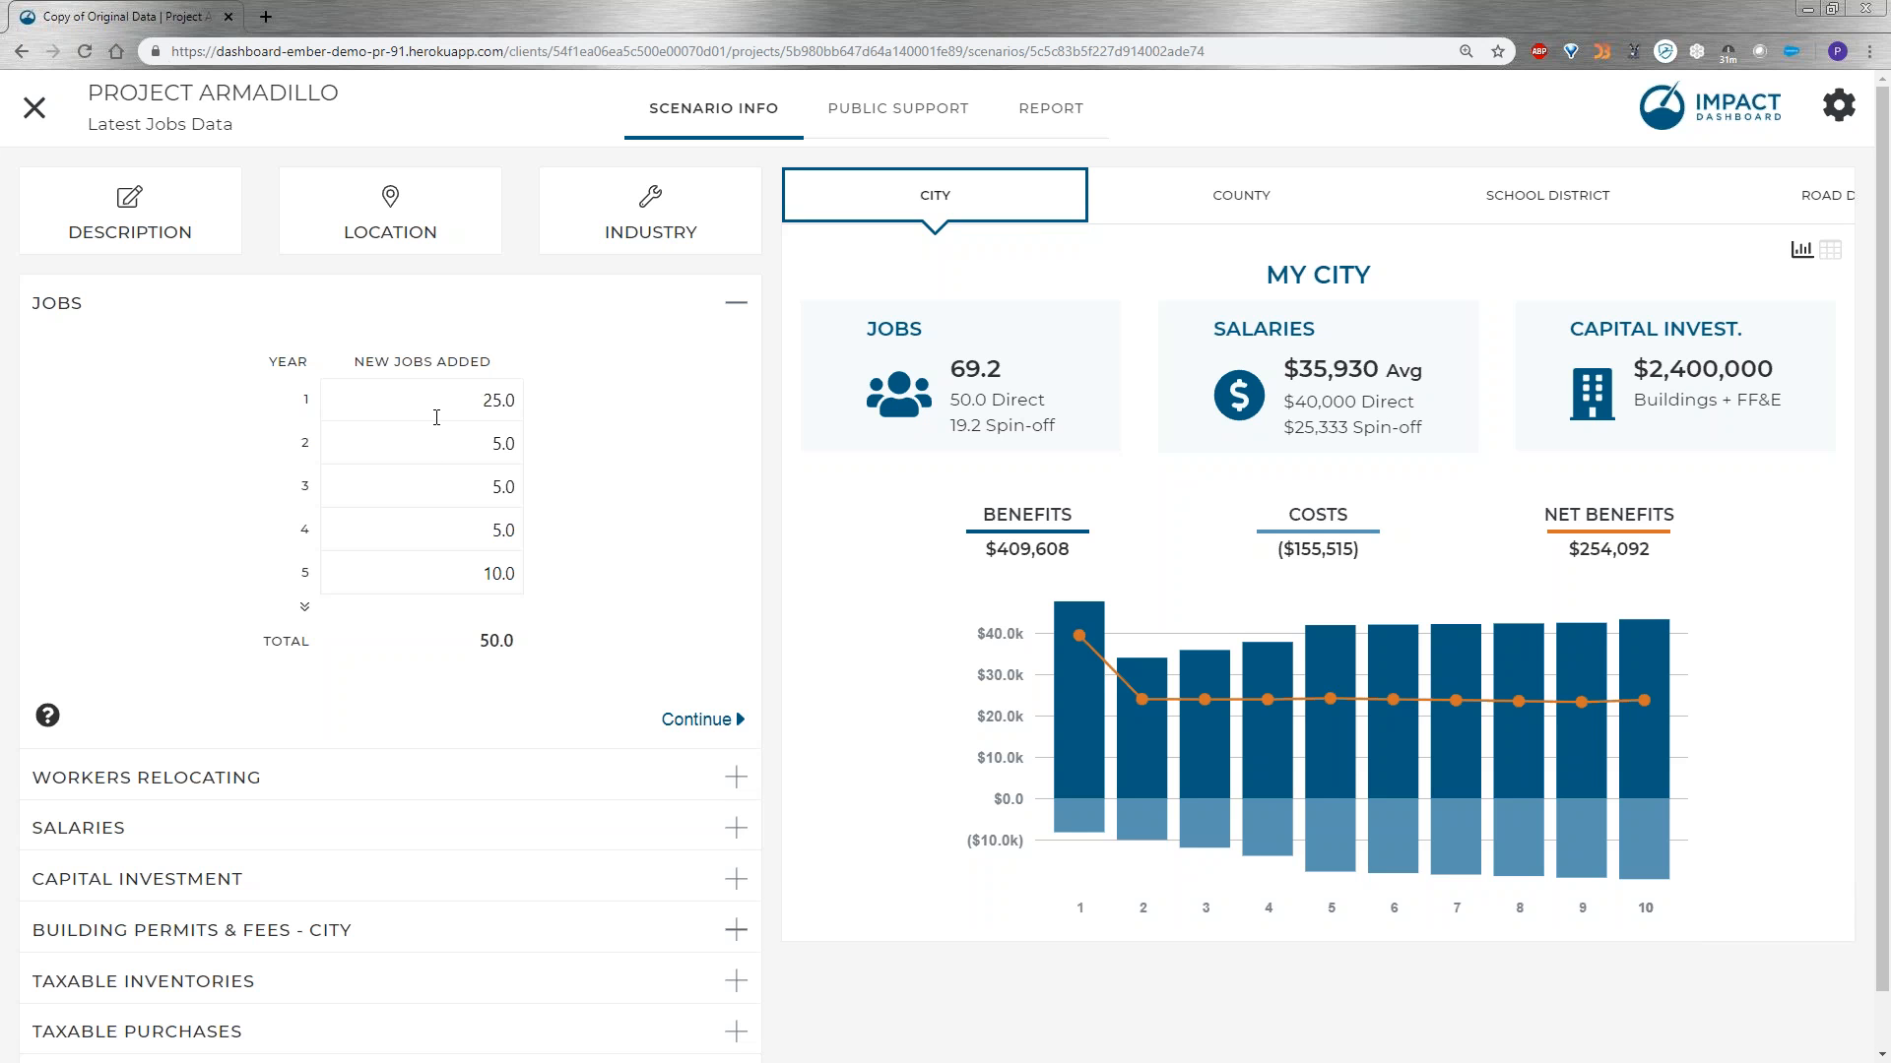
# Set the new jobs added in years 1 through 5 to 50, 10, 10, 10 and 20.
pyautogui.click(415, 392)
pyautogui.write('50')
pyautogui.click(501, 446)
pyautogui.write('10')
pyautogui.click(502, 490)
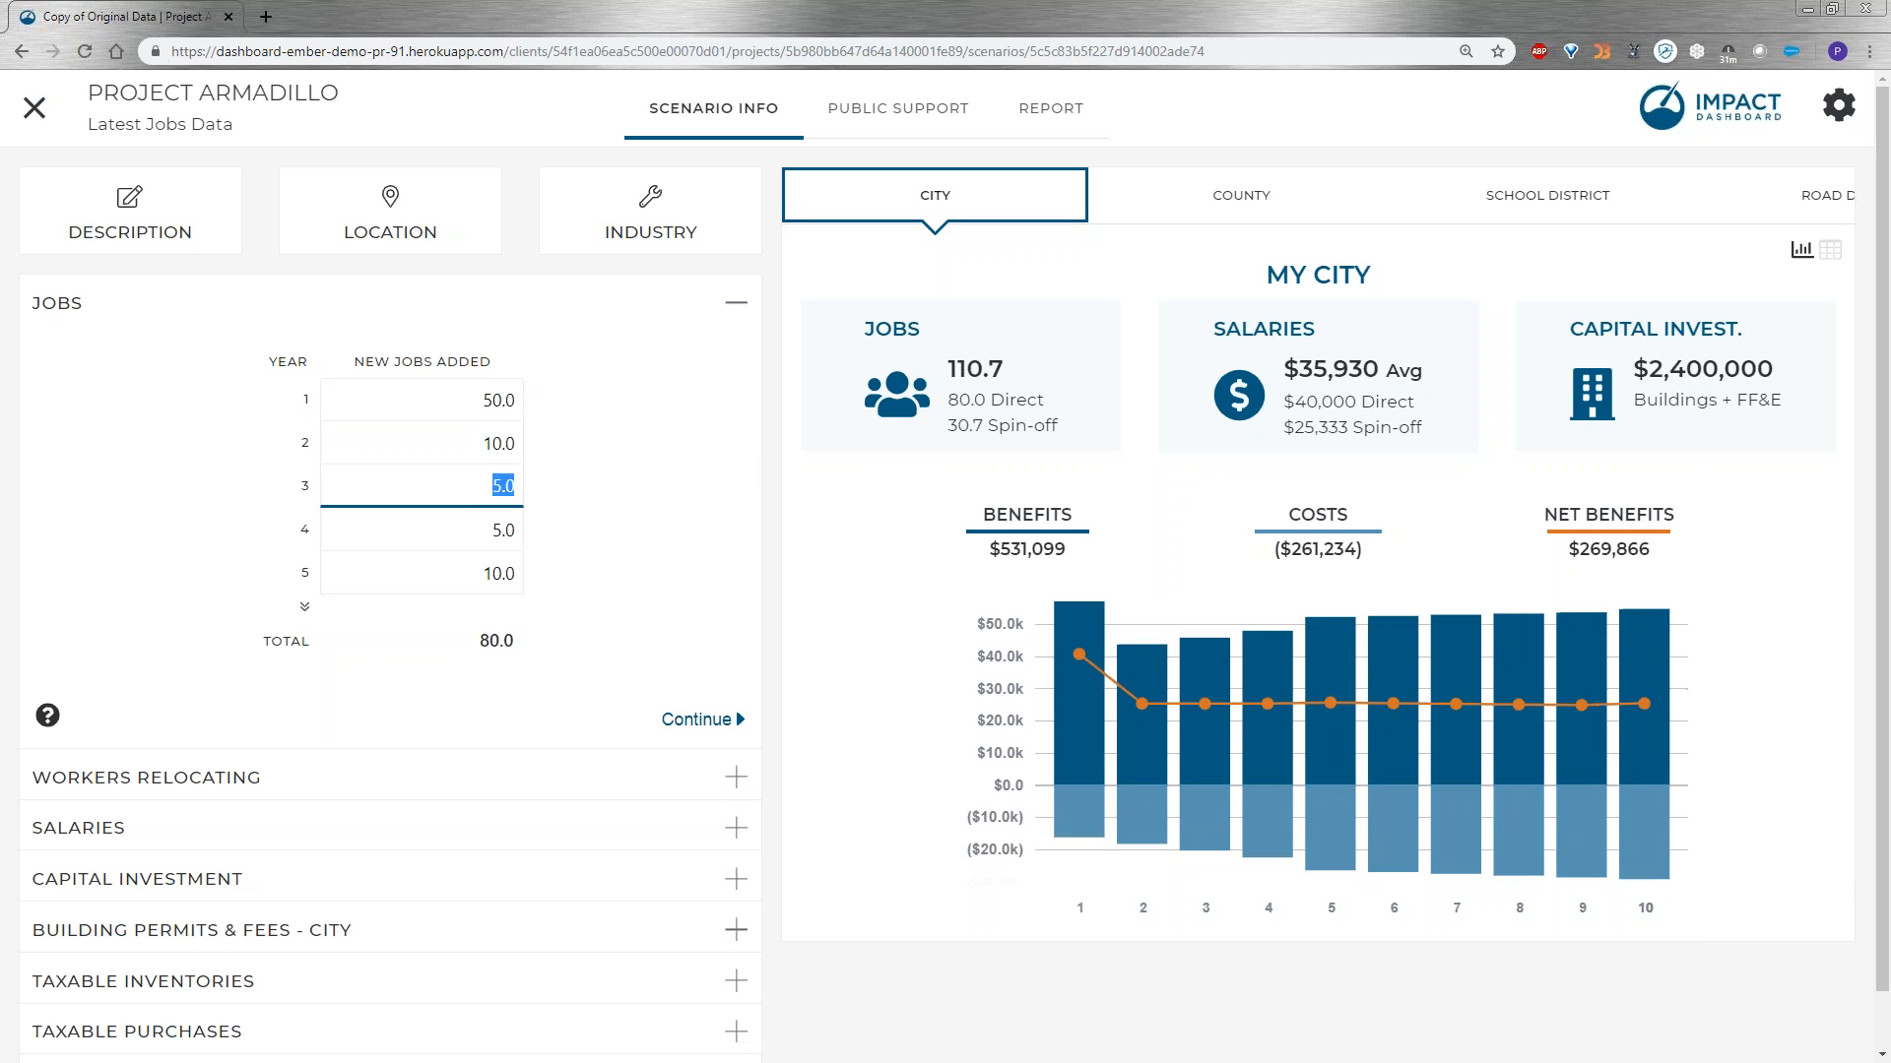
pyautogui.write('10')
pyautogui.press('Tab')
pyautogui.write('10')
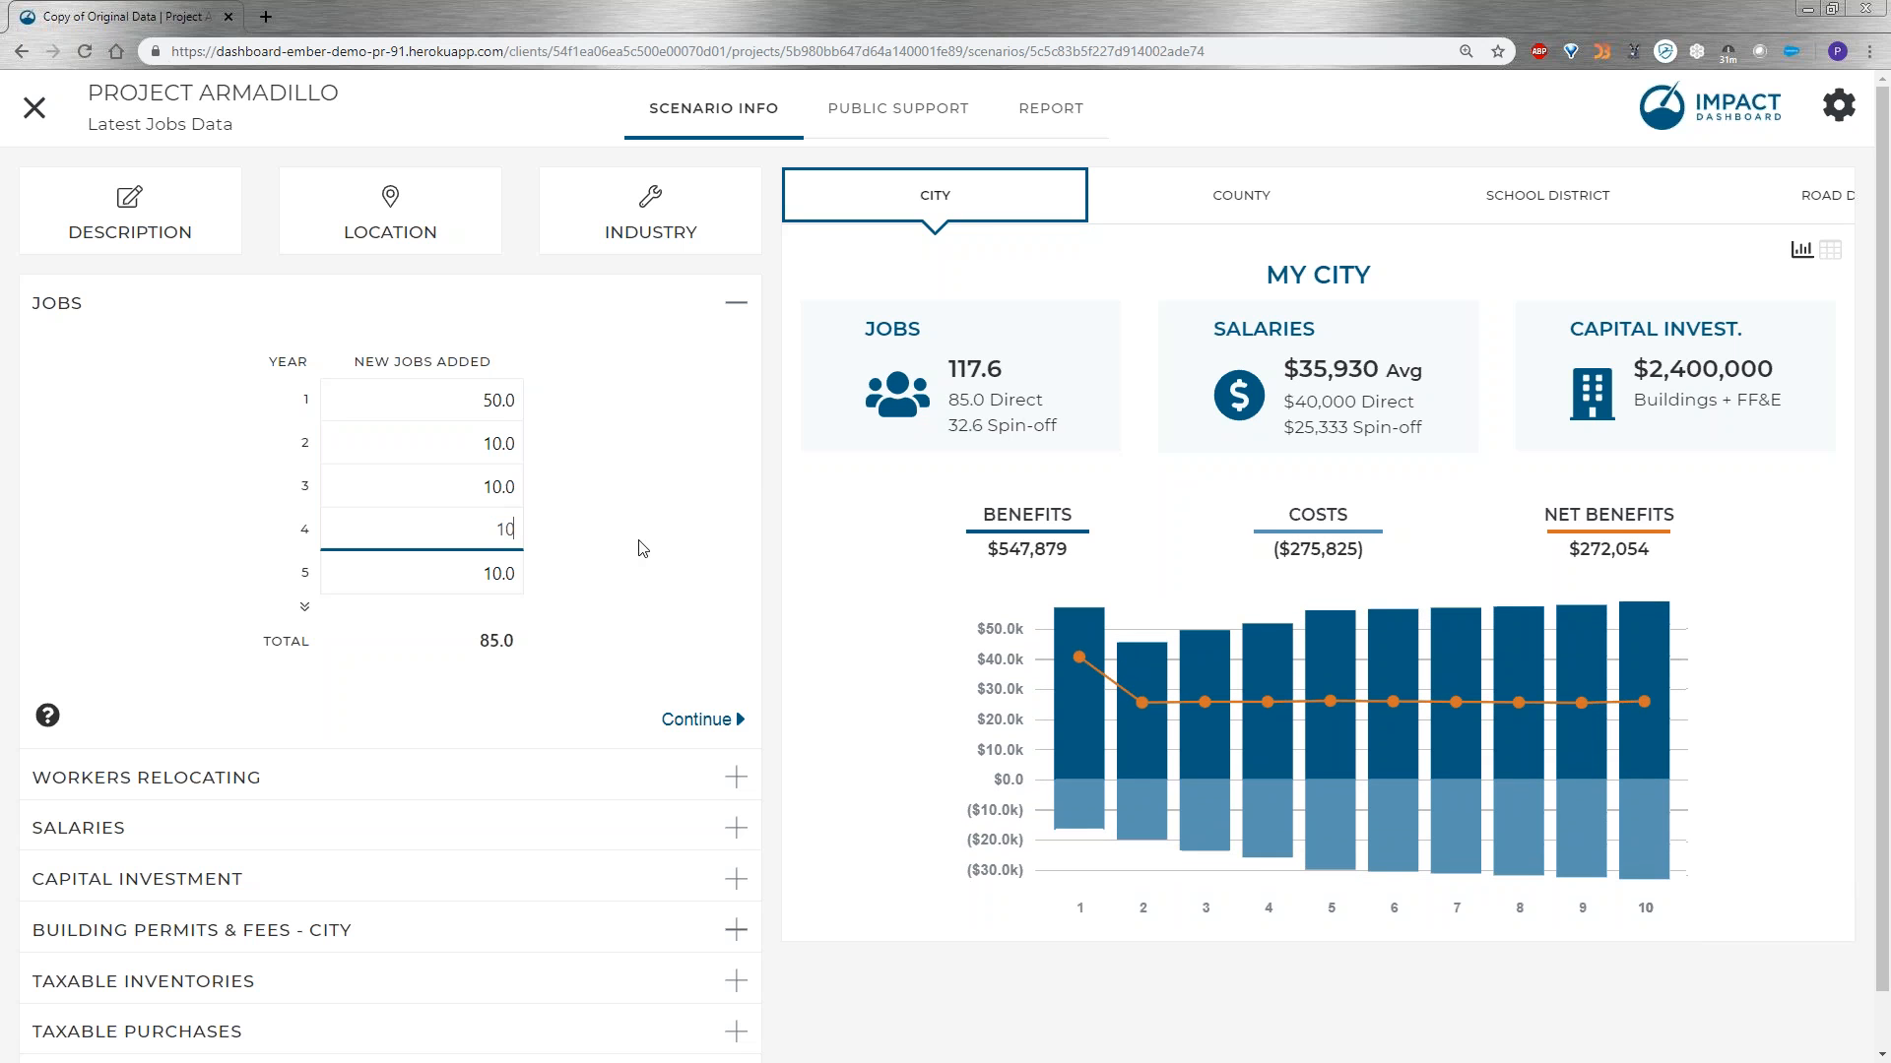
pyautogui.press('Tab')
pyautogui.write('20')
pyautogui.press('Tab')
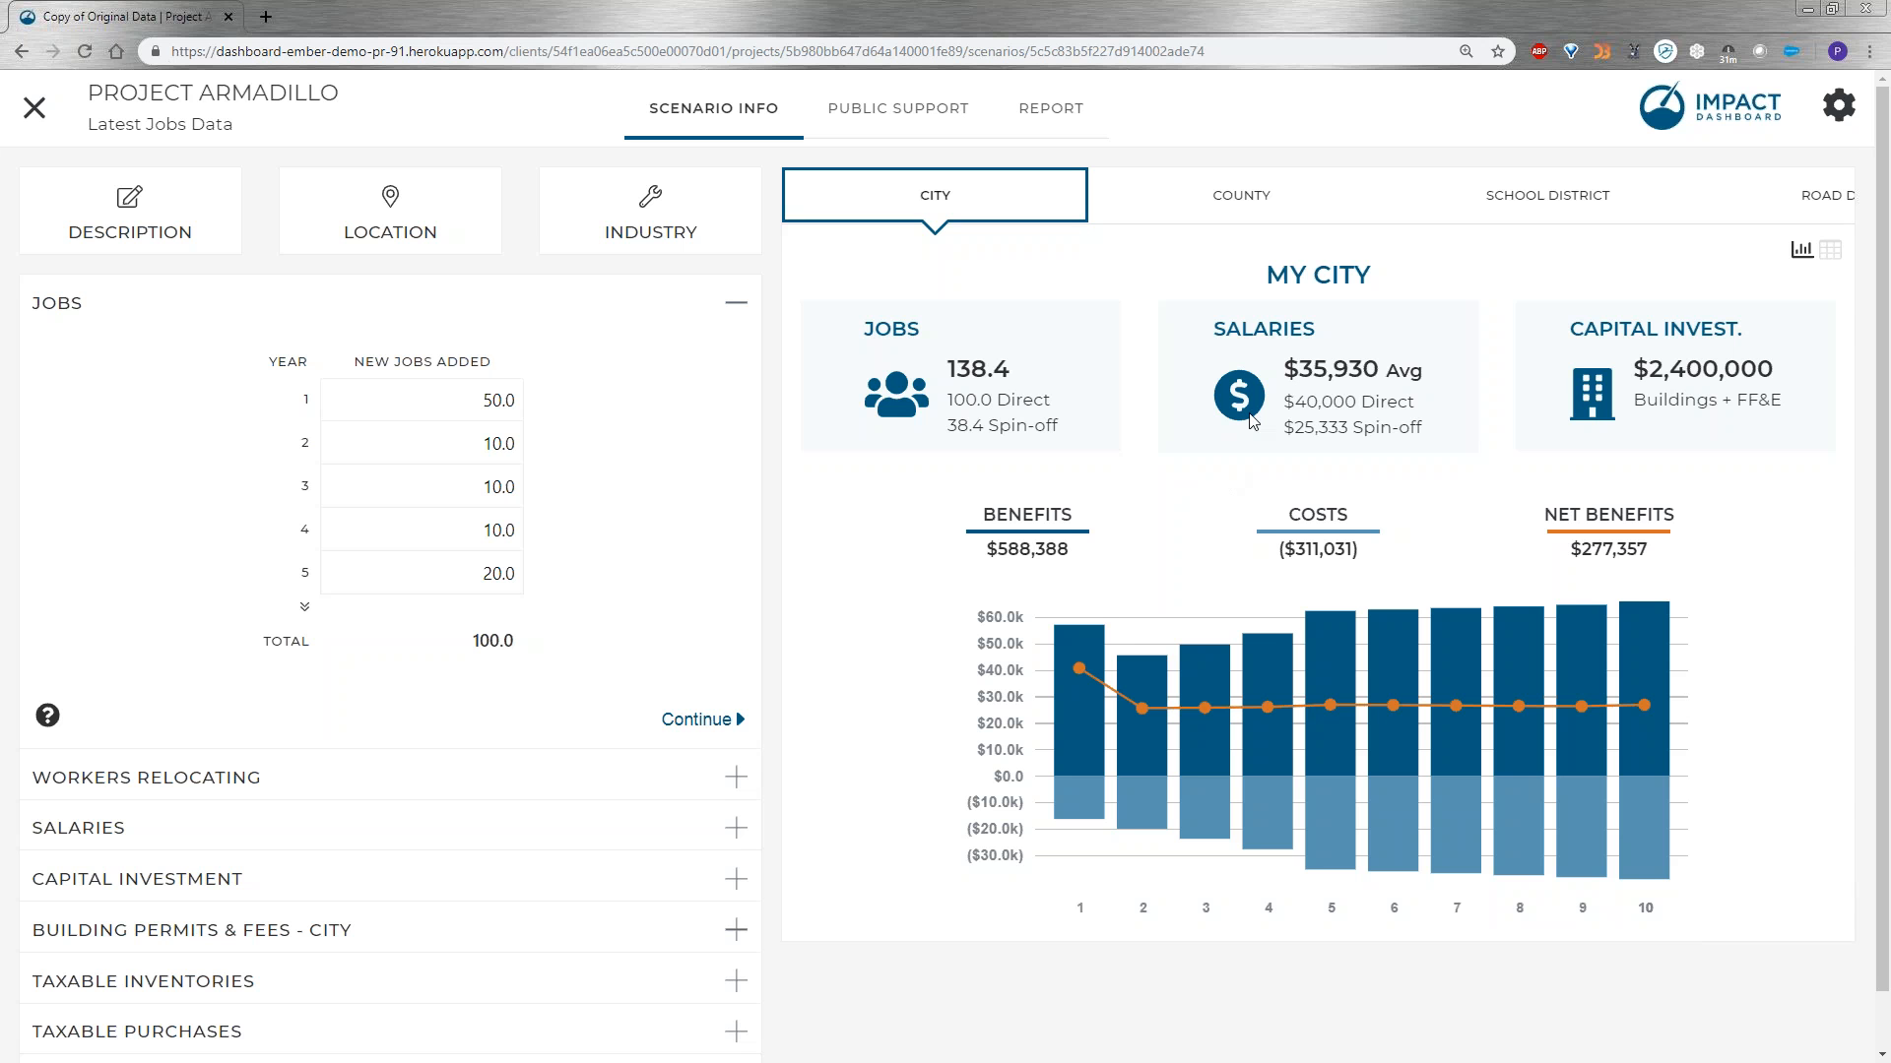
# Look at the workers relocating section and set the year 1 average annual salary to $45,000.
pyautogui.moveTo(1465, 655)
pyautogui.click(689, 729)
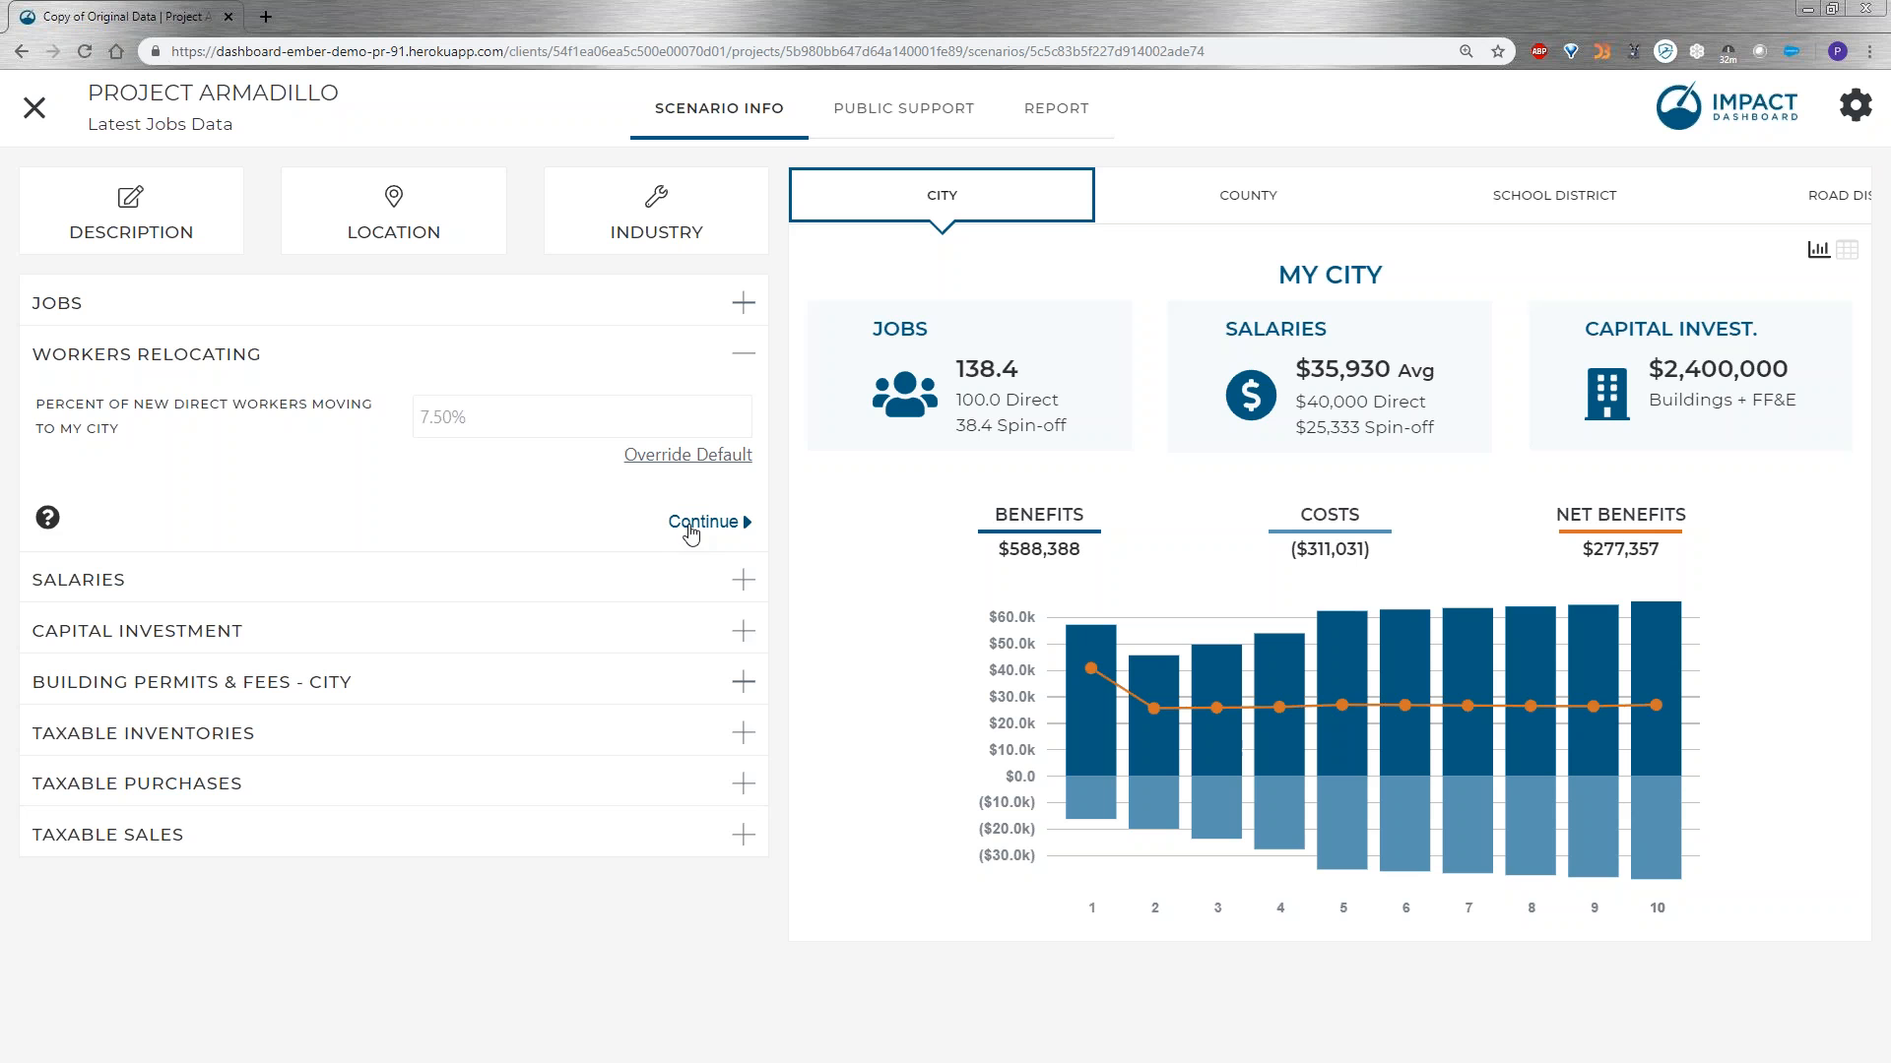
pyautogui.click(539, 589)
pyautogui.click(313, 503)
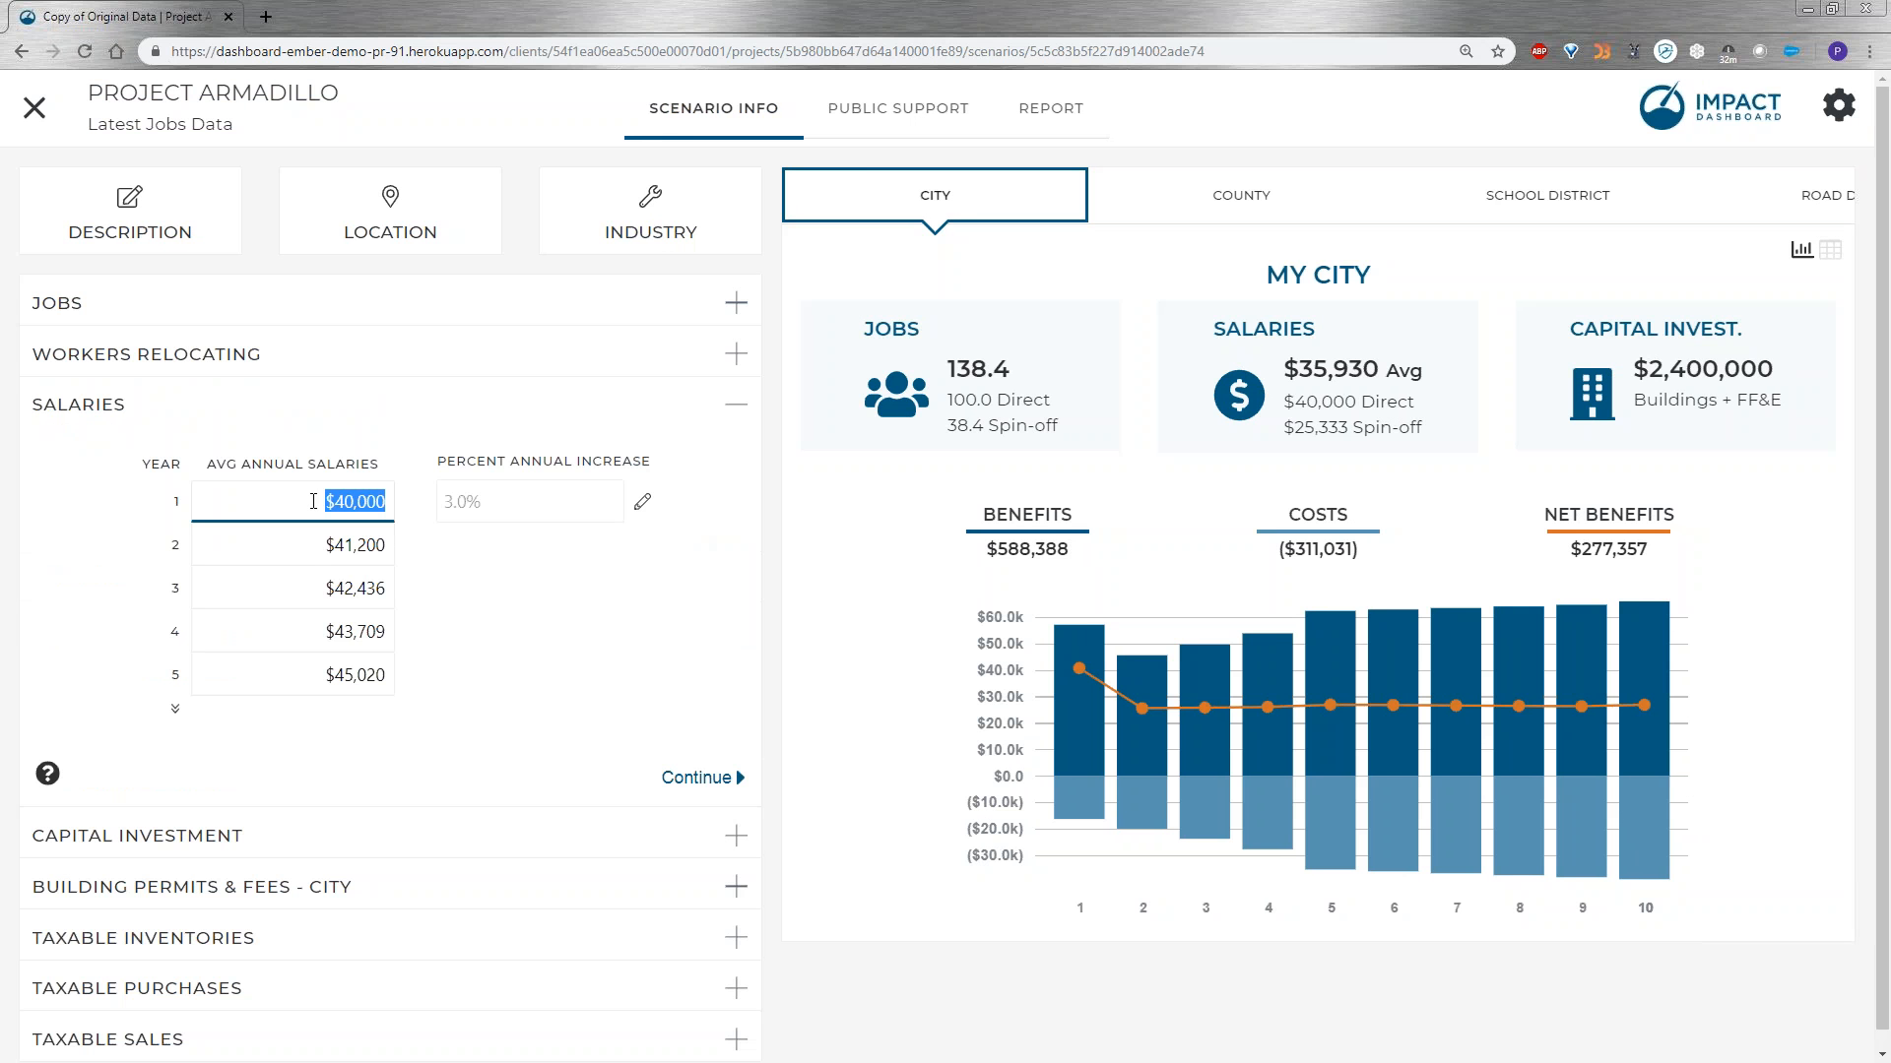
pyautogui.write('45000')
pyautogui.click(540, 671)
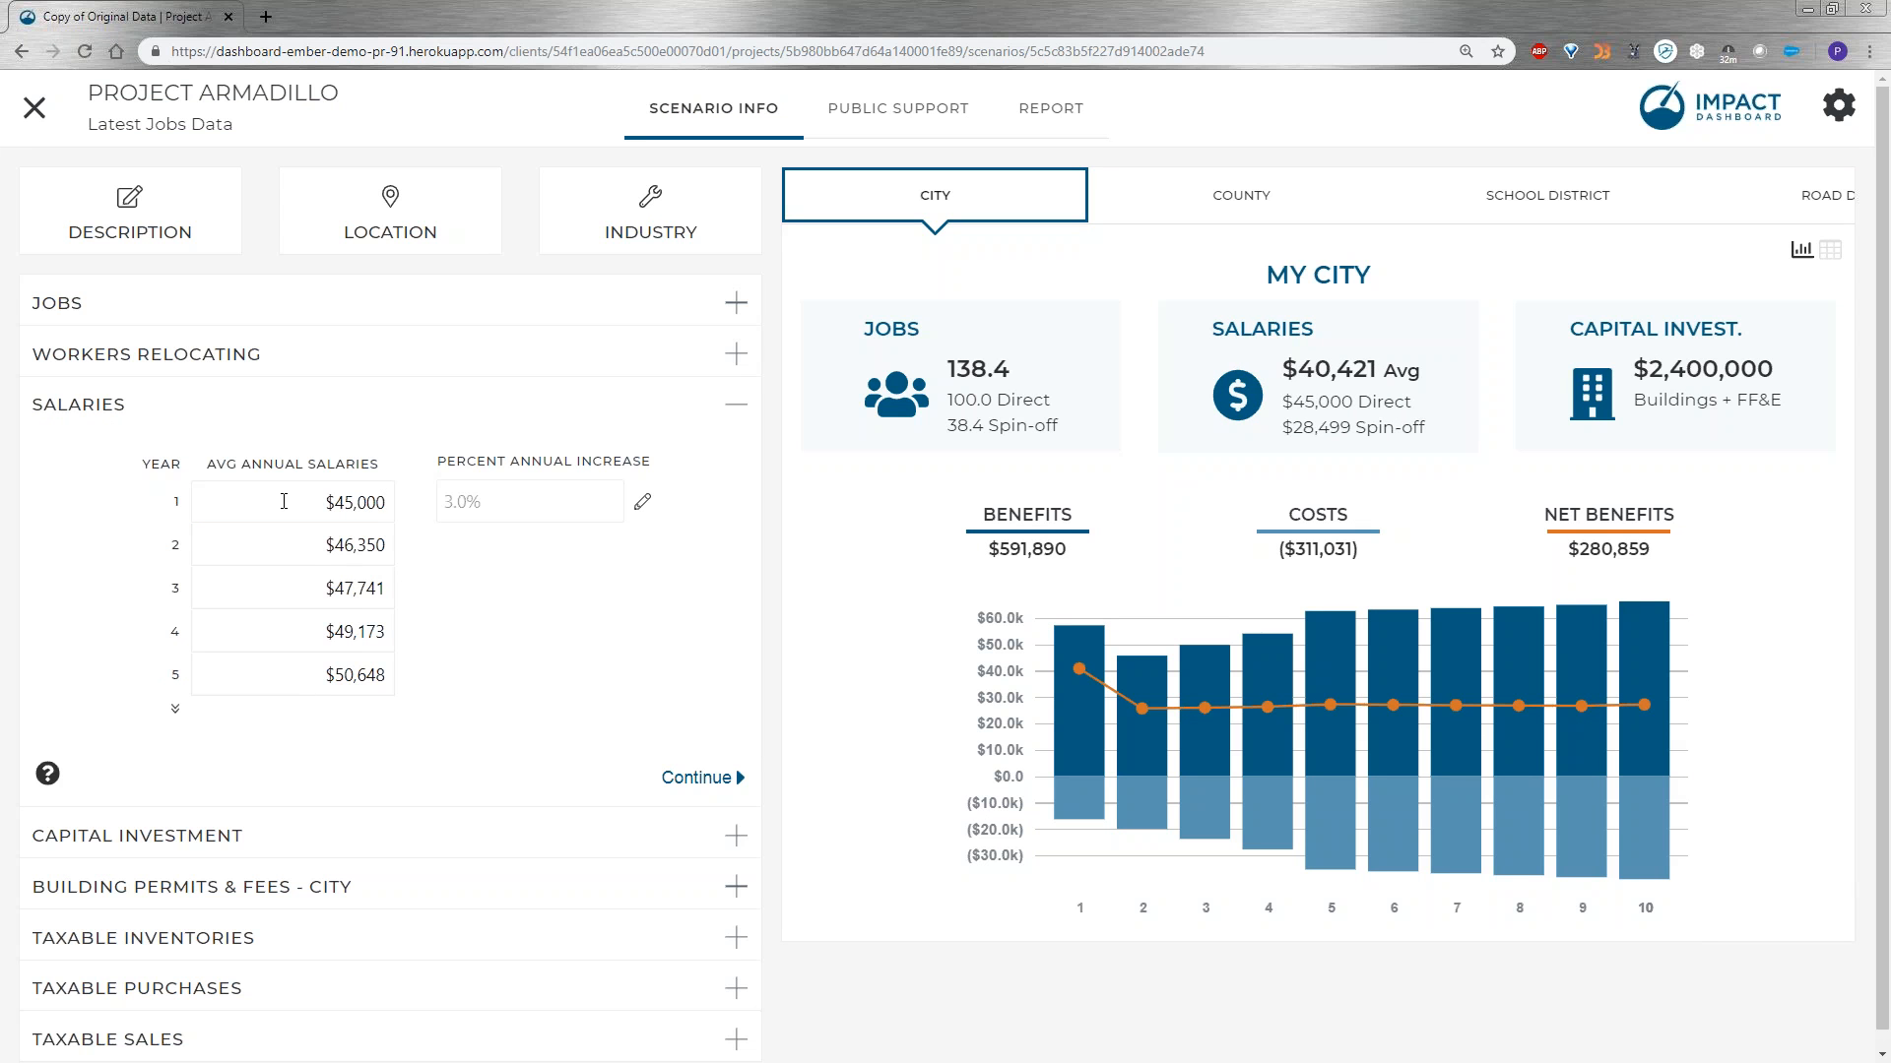
# Show the salaries for all ten years and set the percent annual increase to 2%.
pyautogui.click(177, 709)
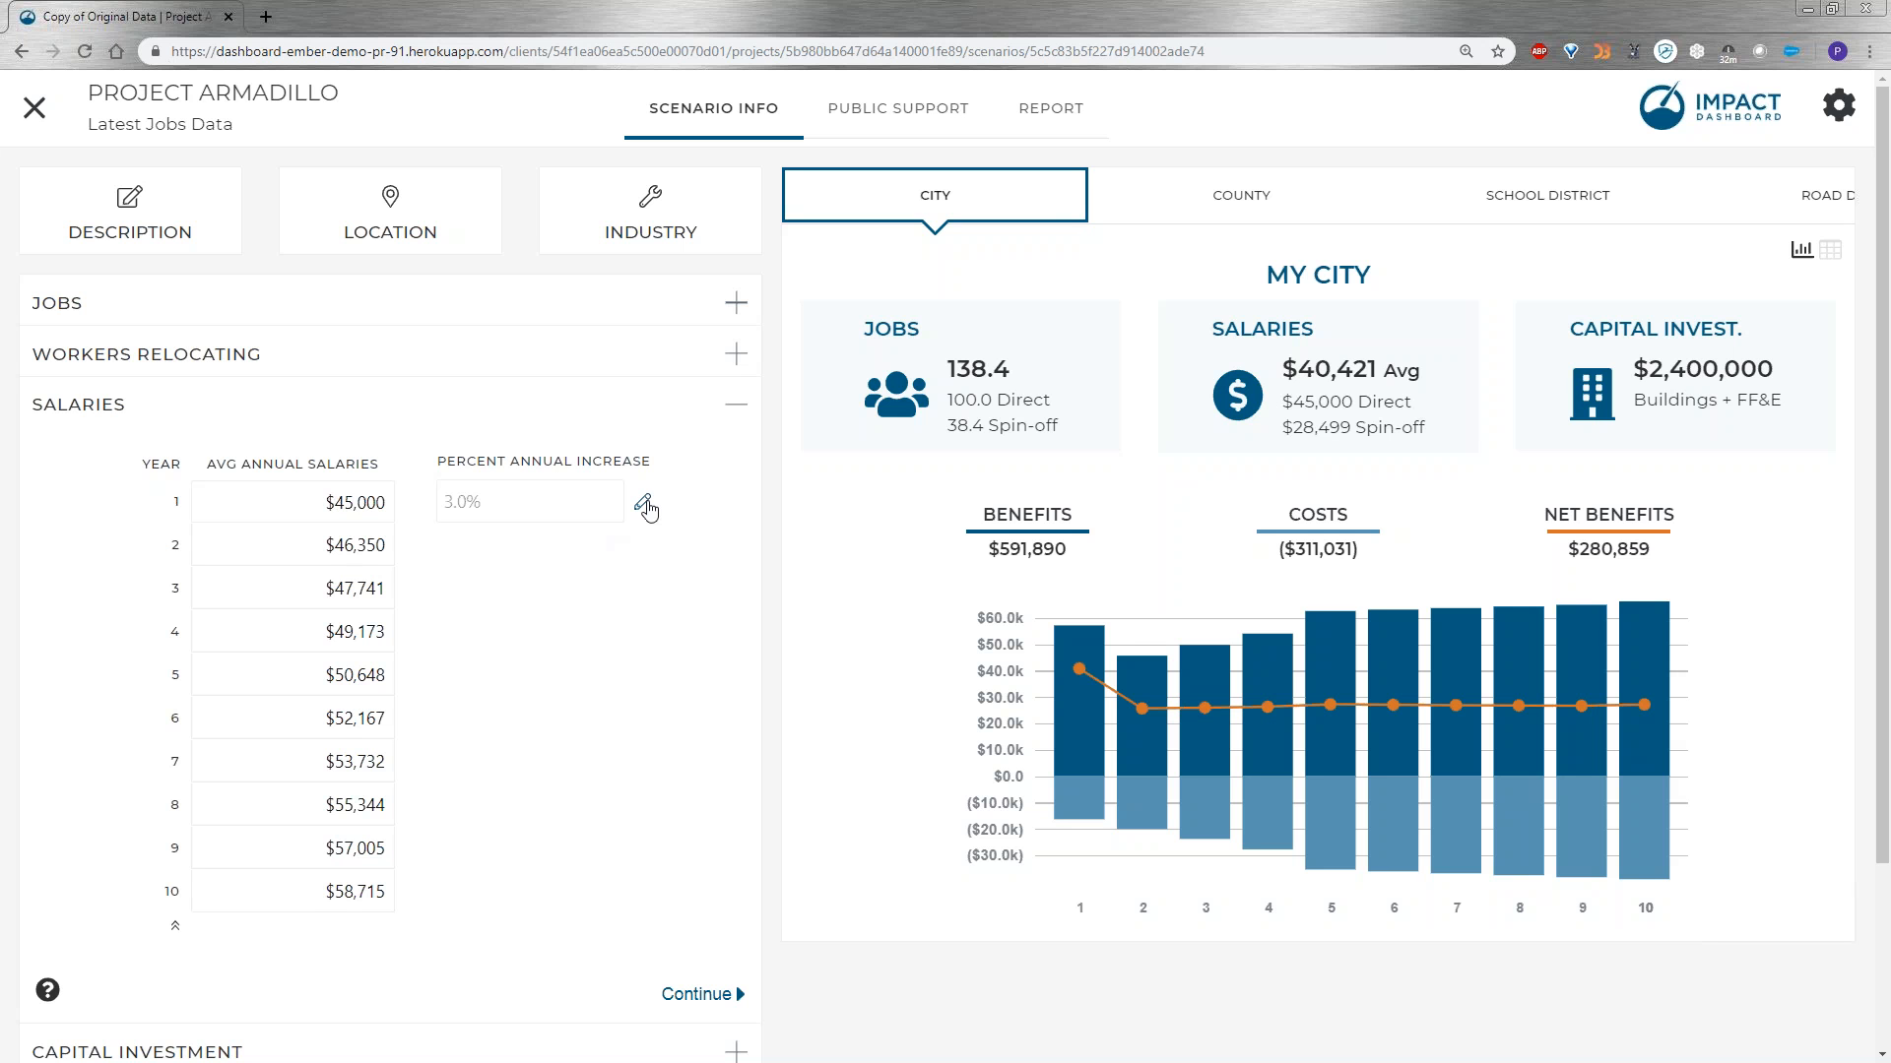
pyautogui.click(642, 502)
pyautogui.write('2')
pyautogui.press('Return')
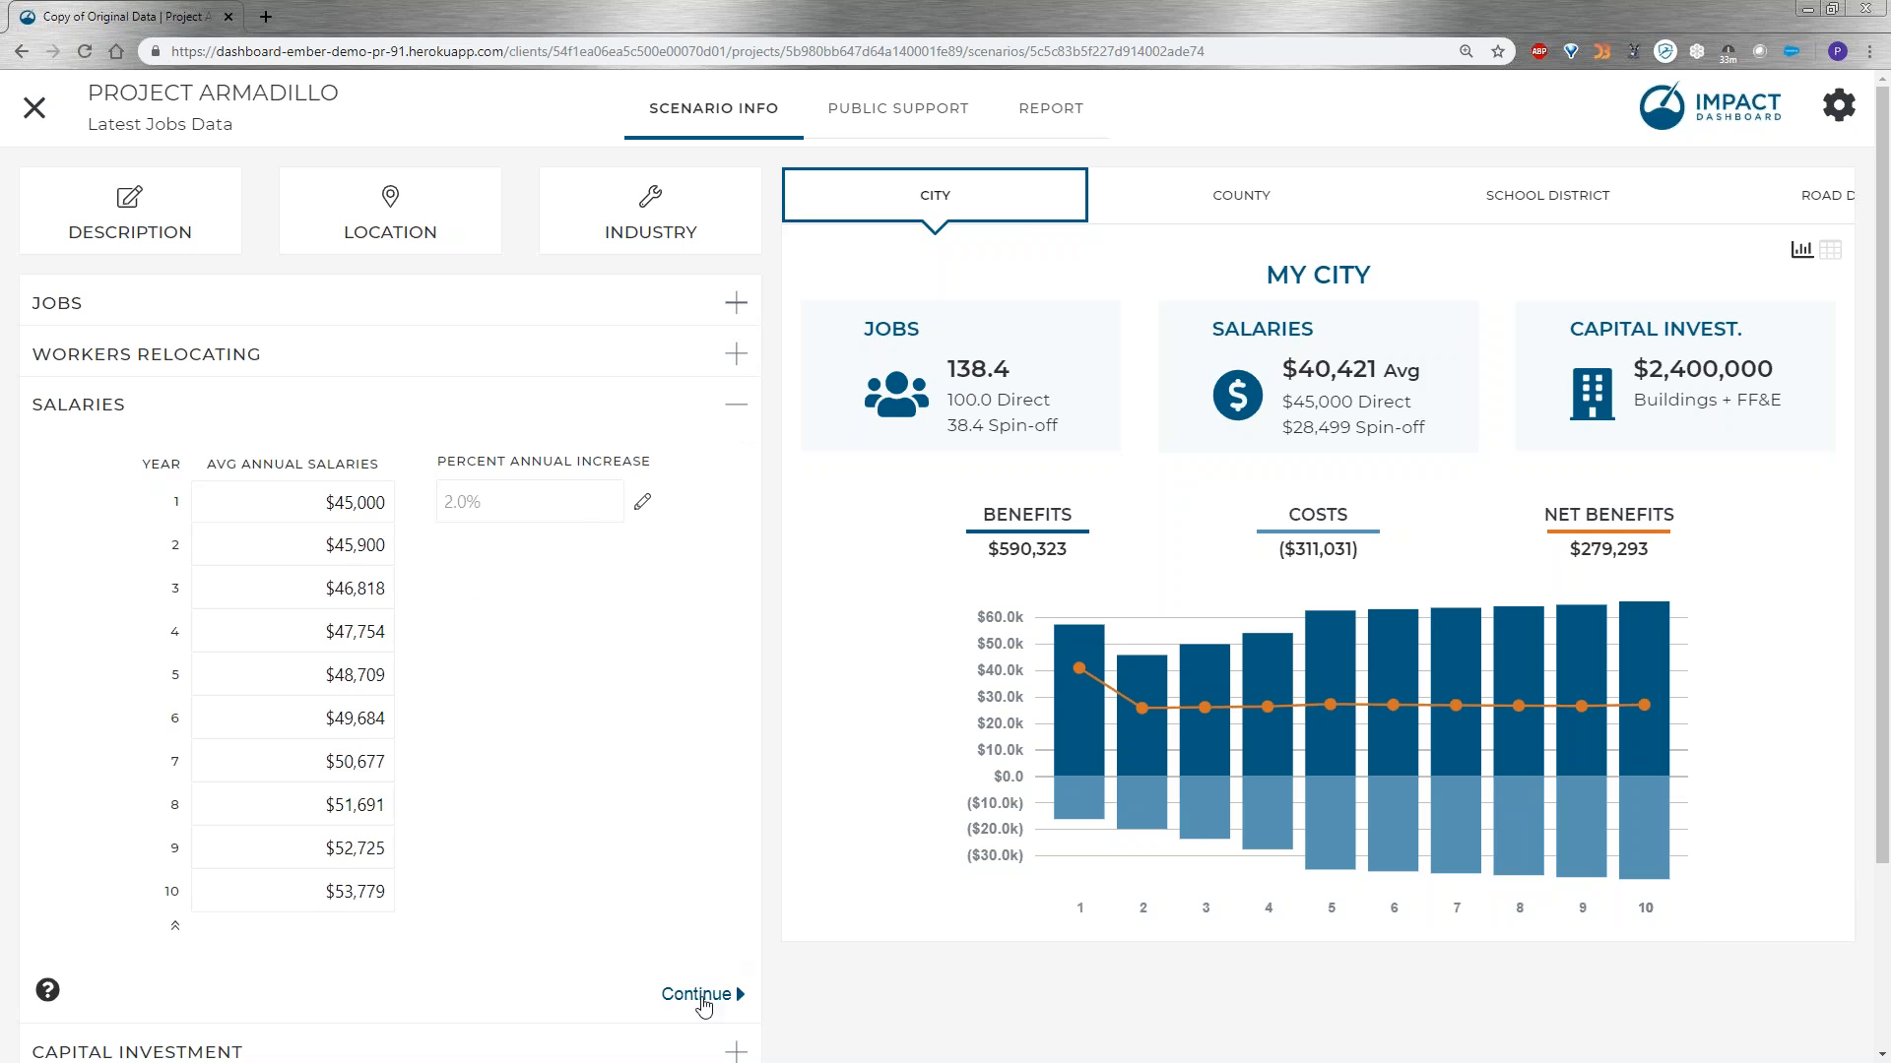
# Continue to the capital investment section and set year 1 buildings and other real property improvements to $2,000,000.
pyautogui.click(668, 993)
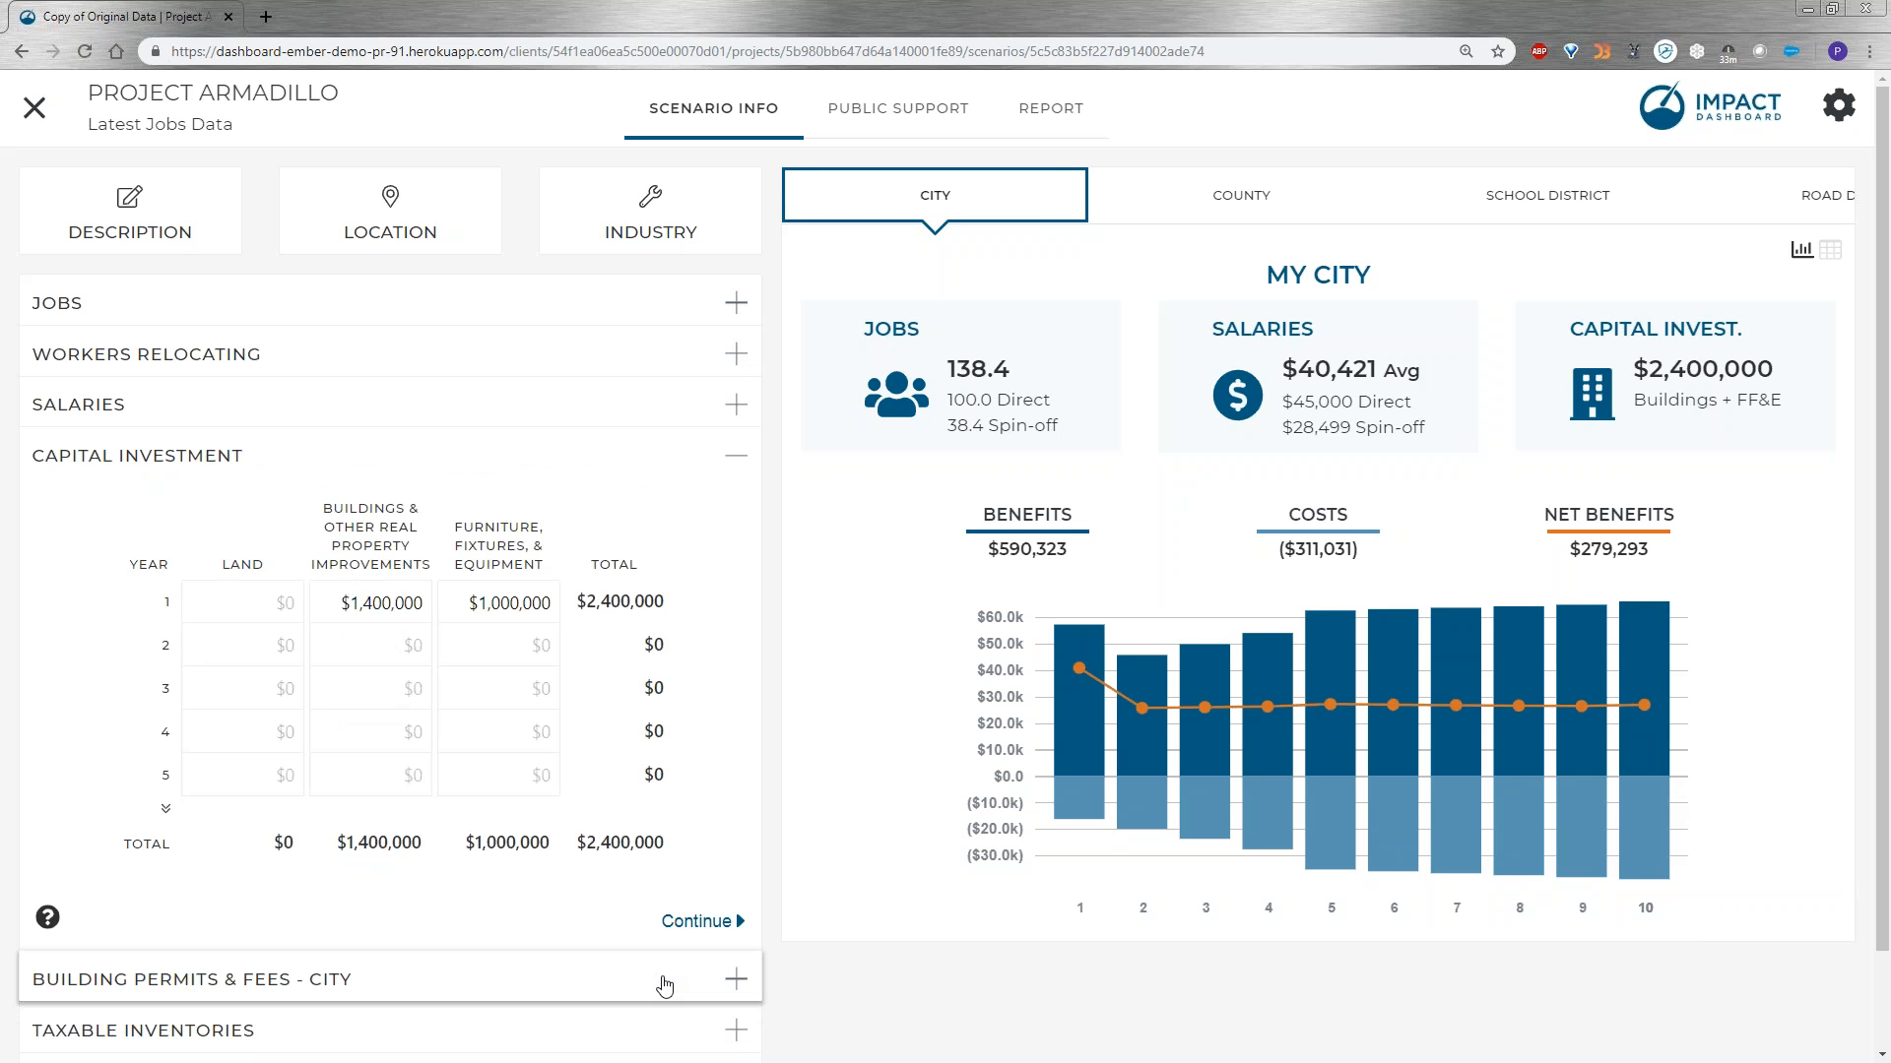
pyautogui.click(359, 616)
pyautogui.write('2000000')
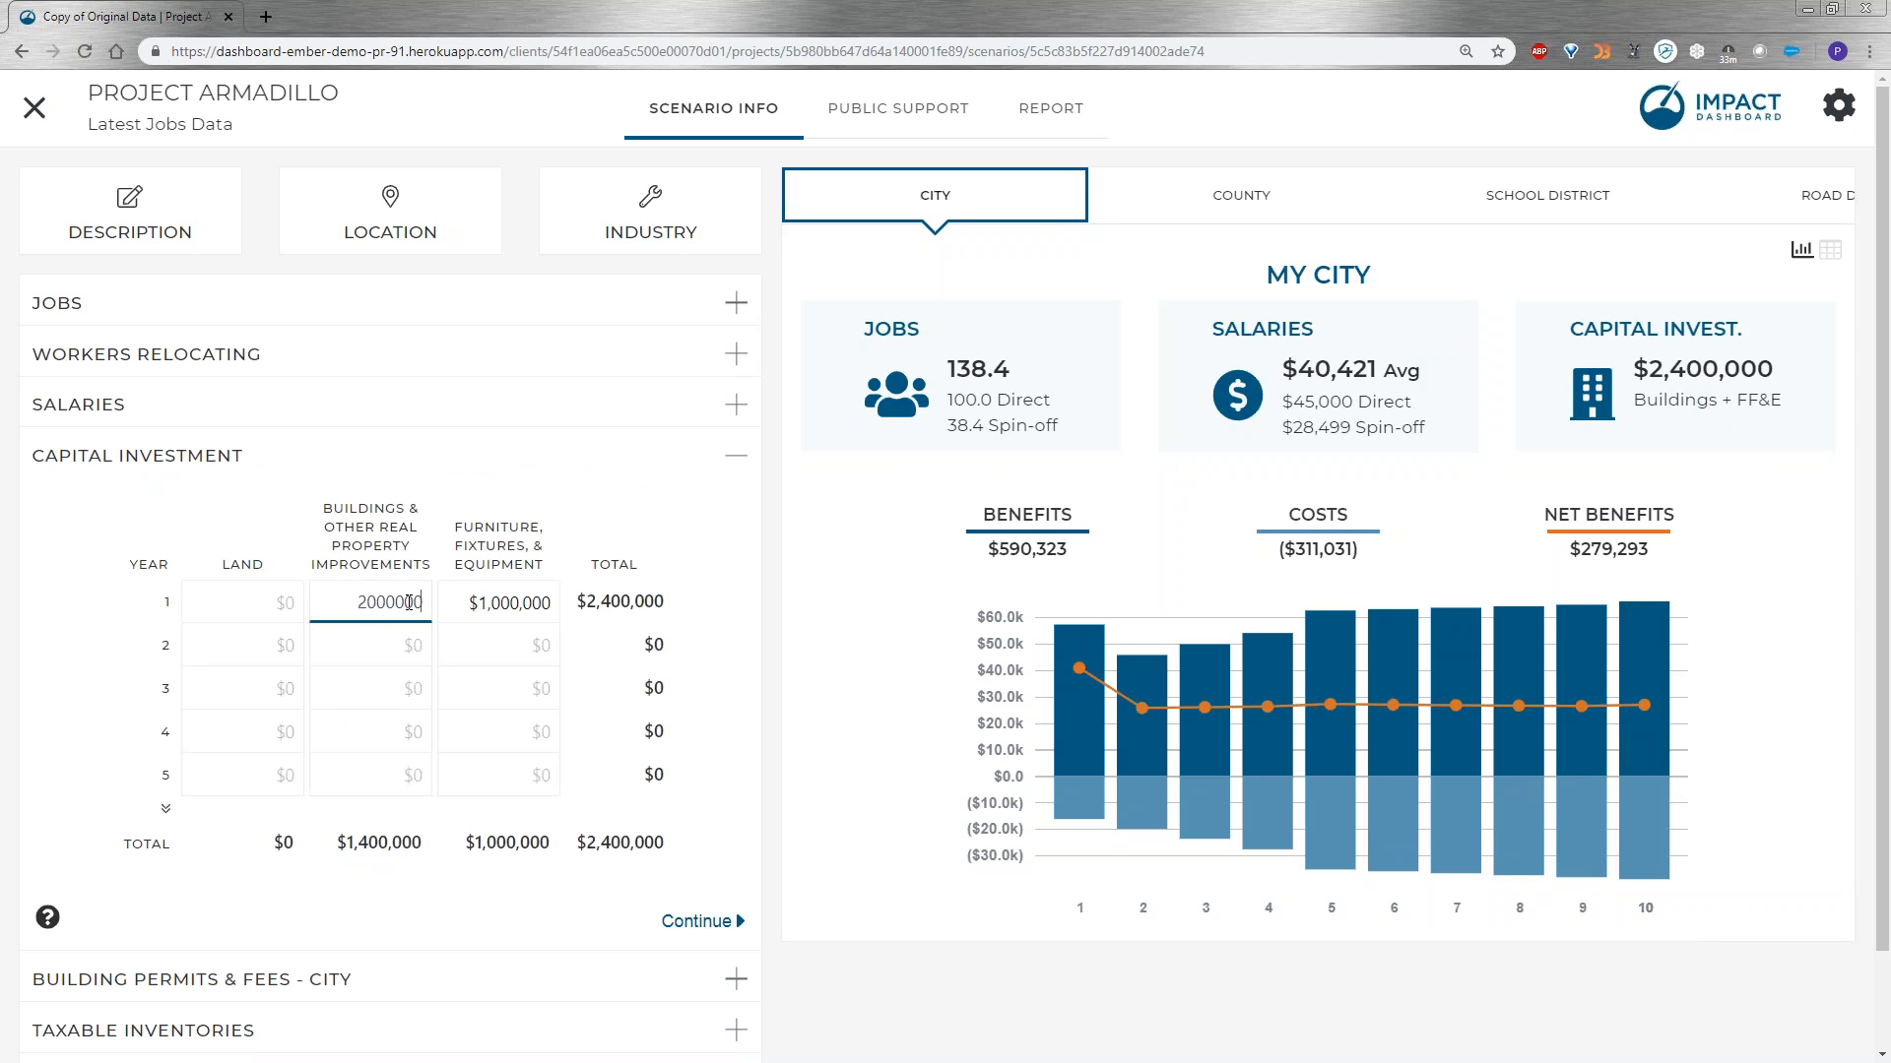
pyautogui.press('Return')
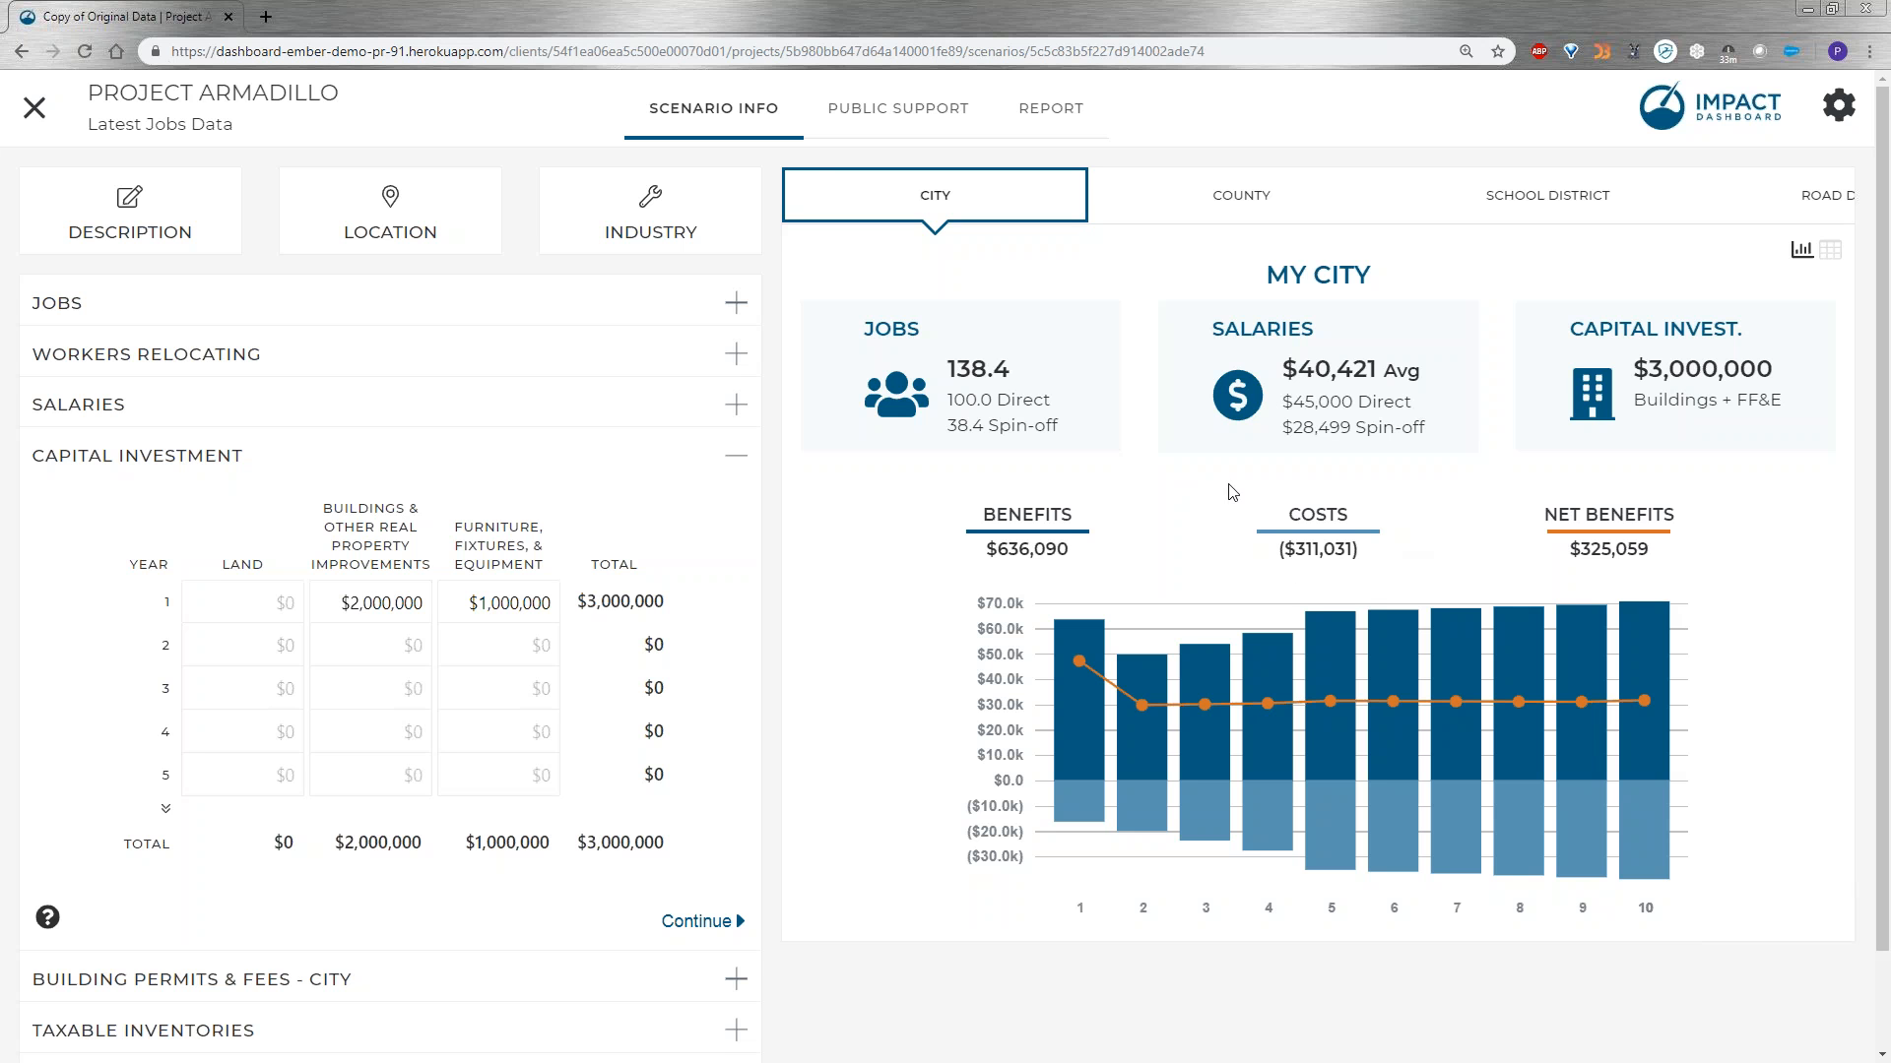
# View the impact results for the county, school district, road district and water district, and return to the city results.
pyautogui.click(1238, 203)
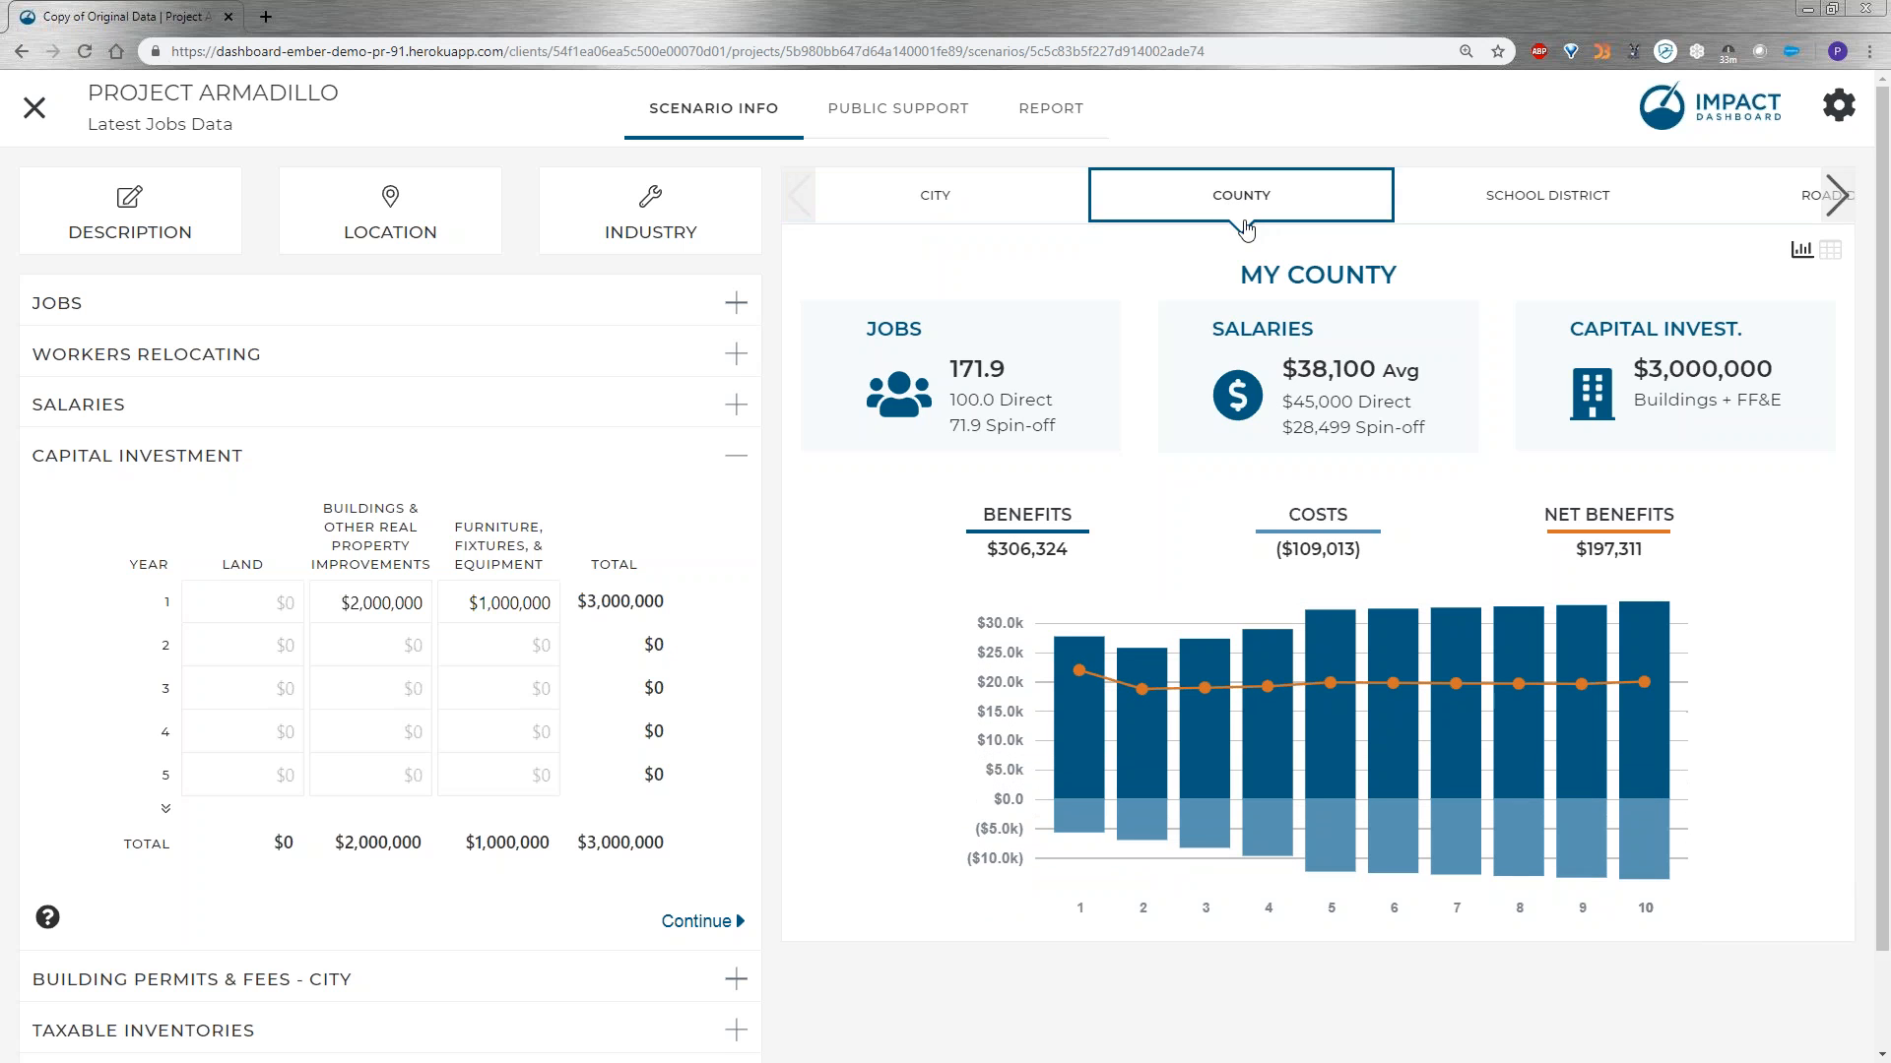
pyautogui.click(1499, 208)
pyautogui.click(1834, 195)
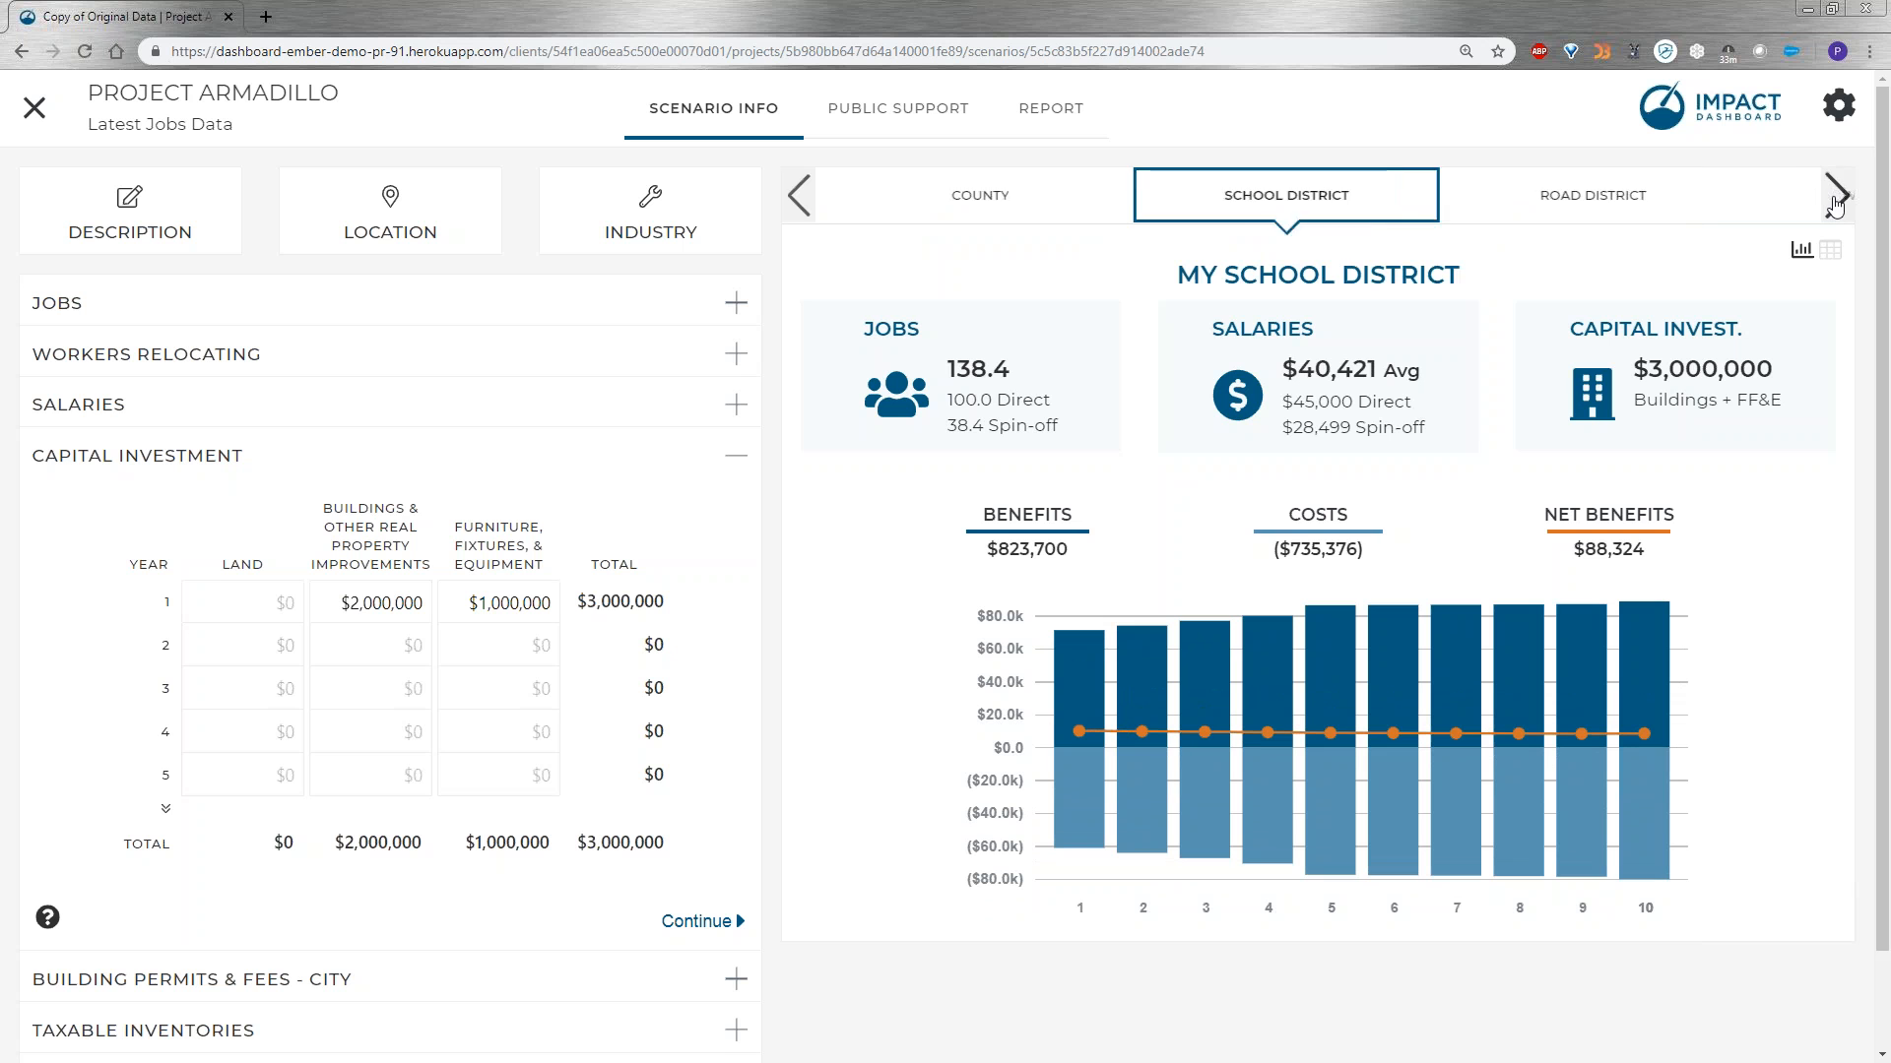
pyautogui.click(1591, 193)
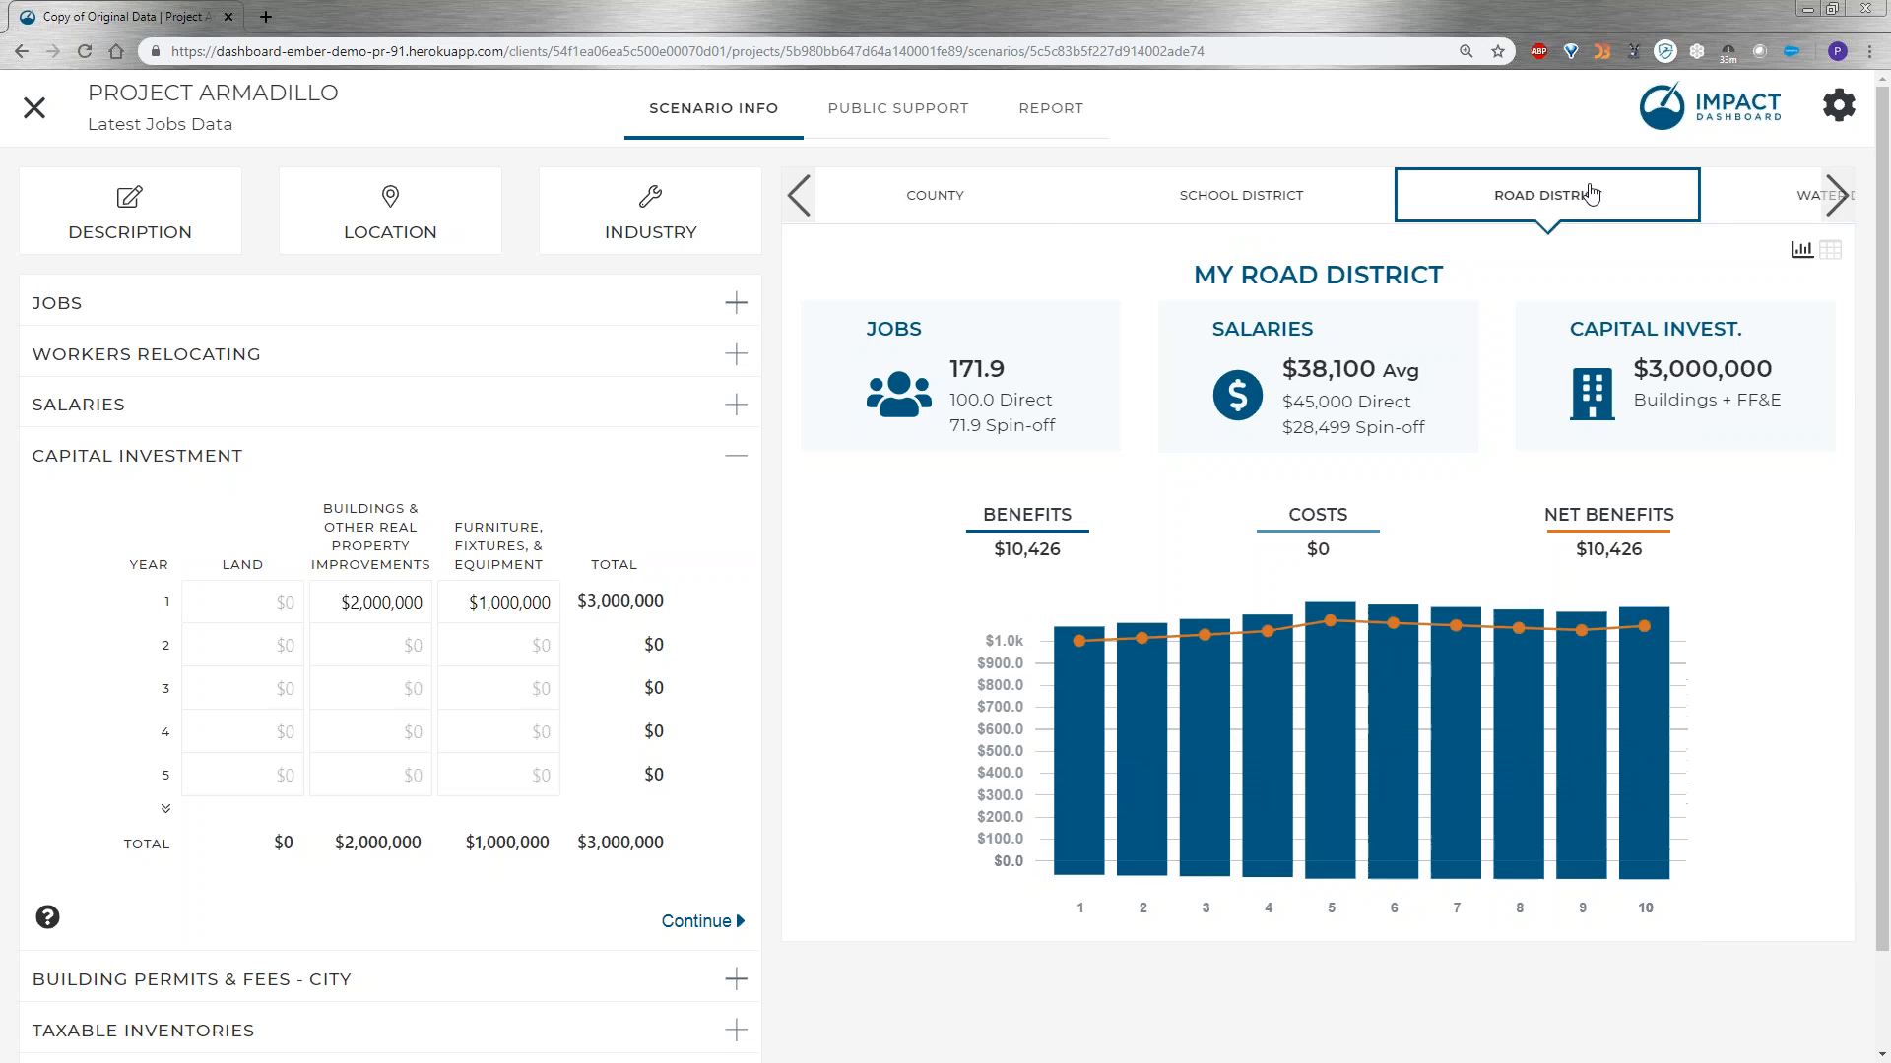
pyautogui.click(1834, 195)
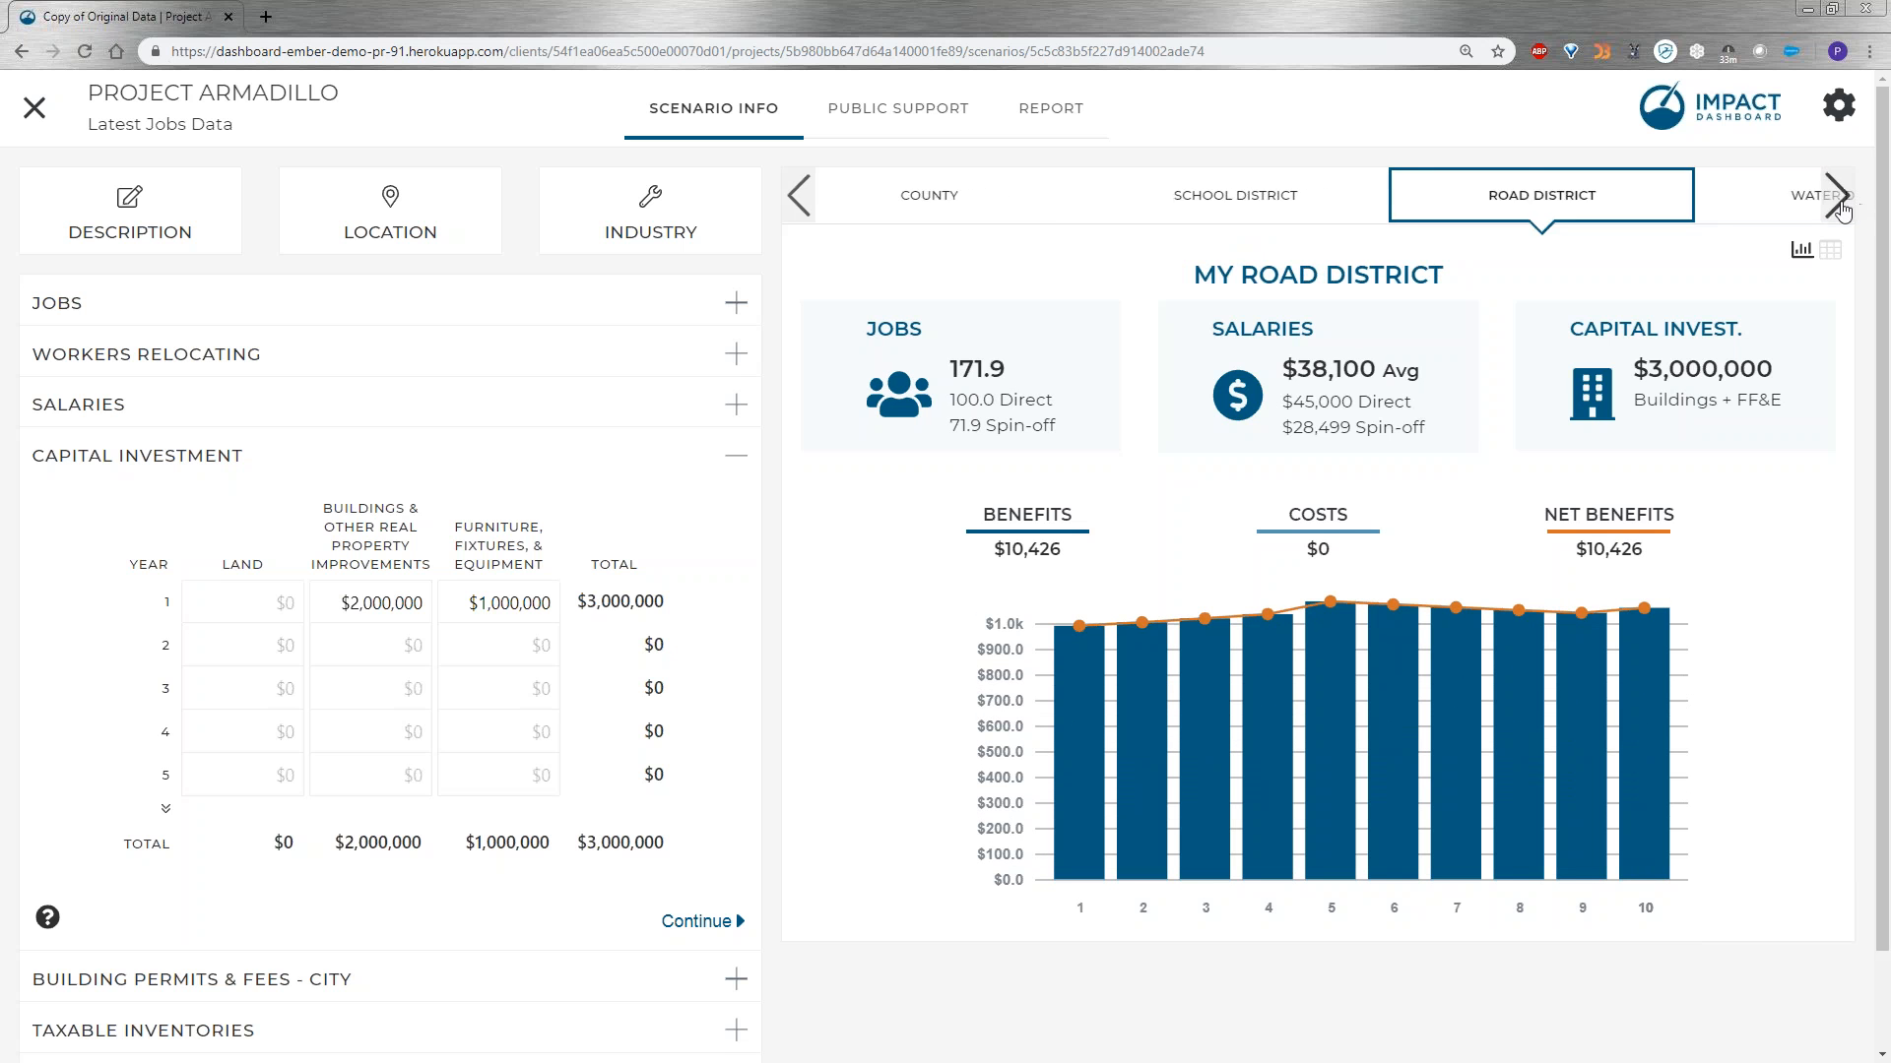
pyautogui.click(1665, 213)
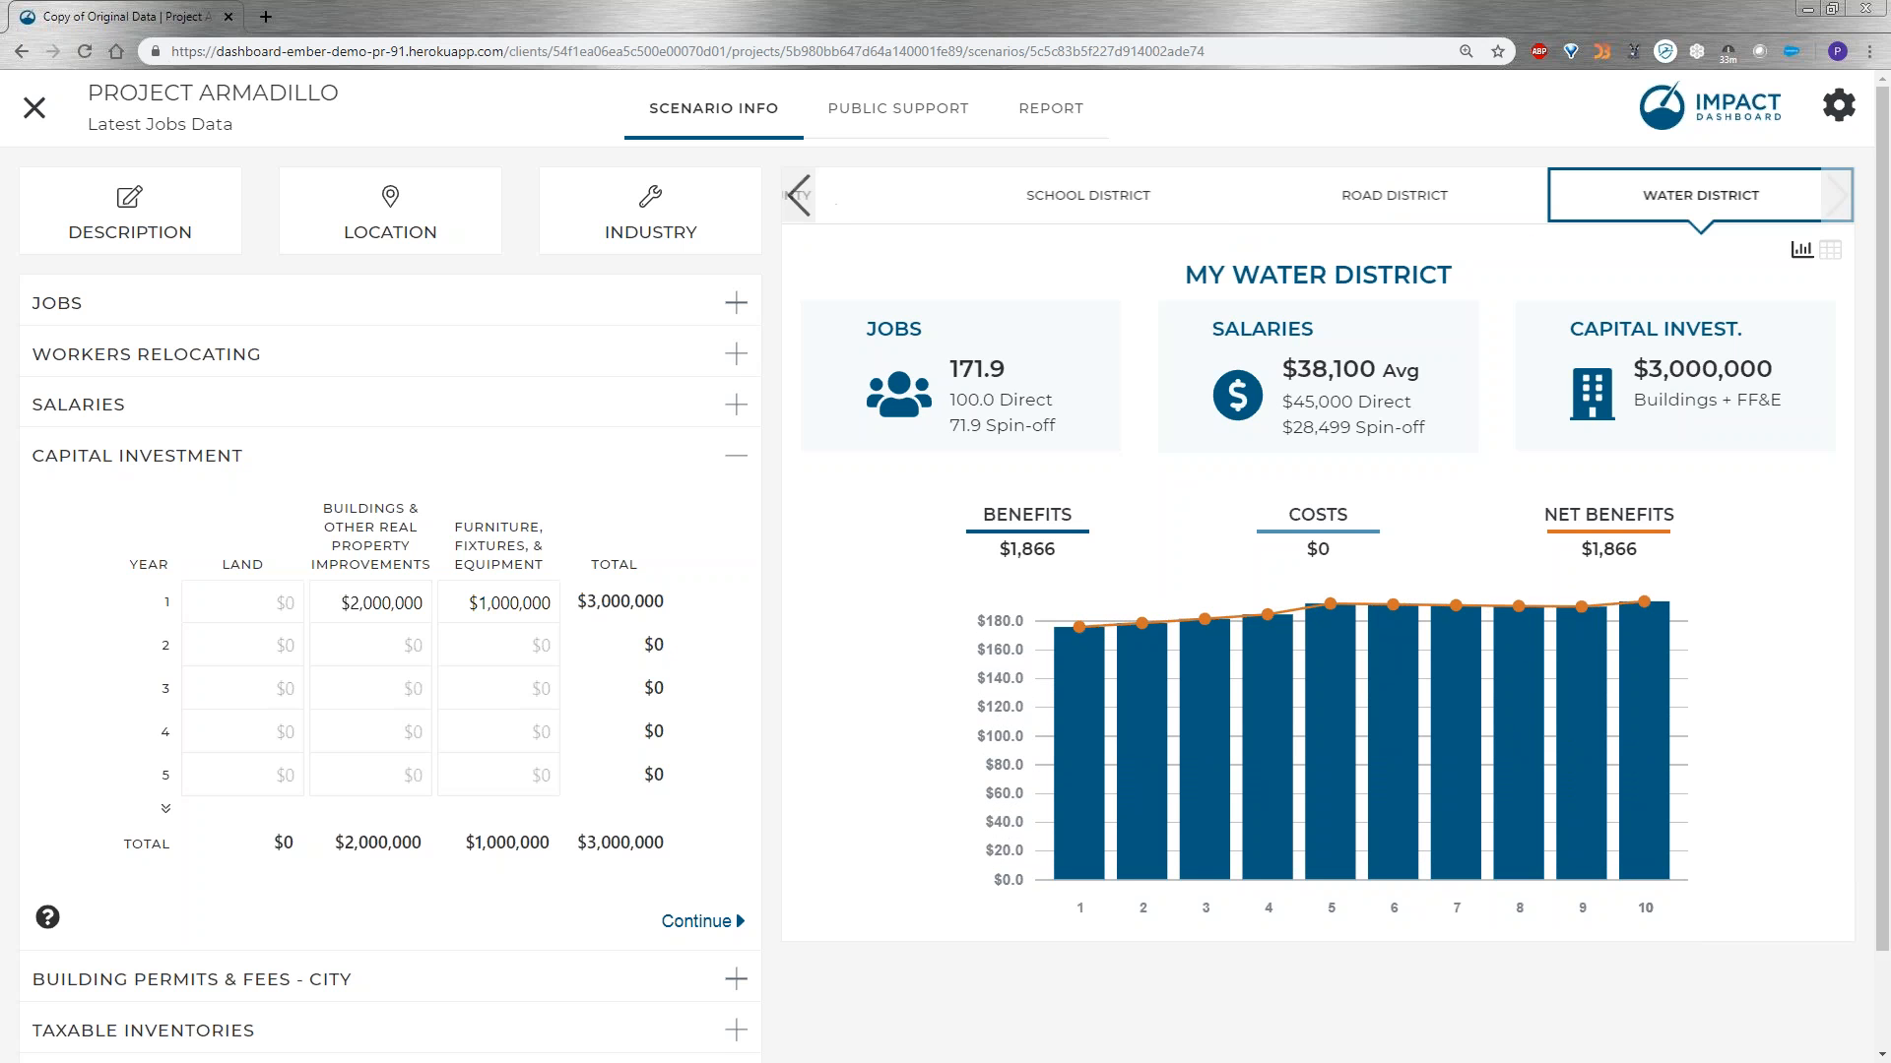
pyautogui.click(800, 205)
pyautogui.click(799, 205)
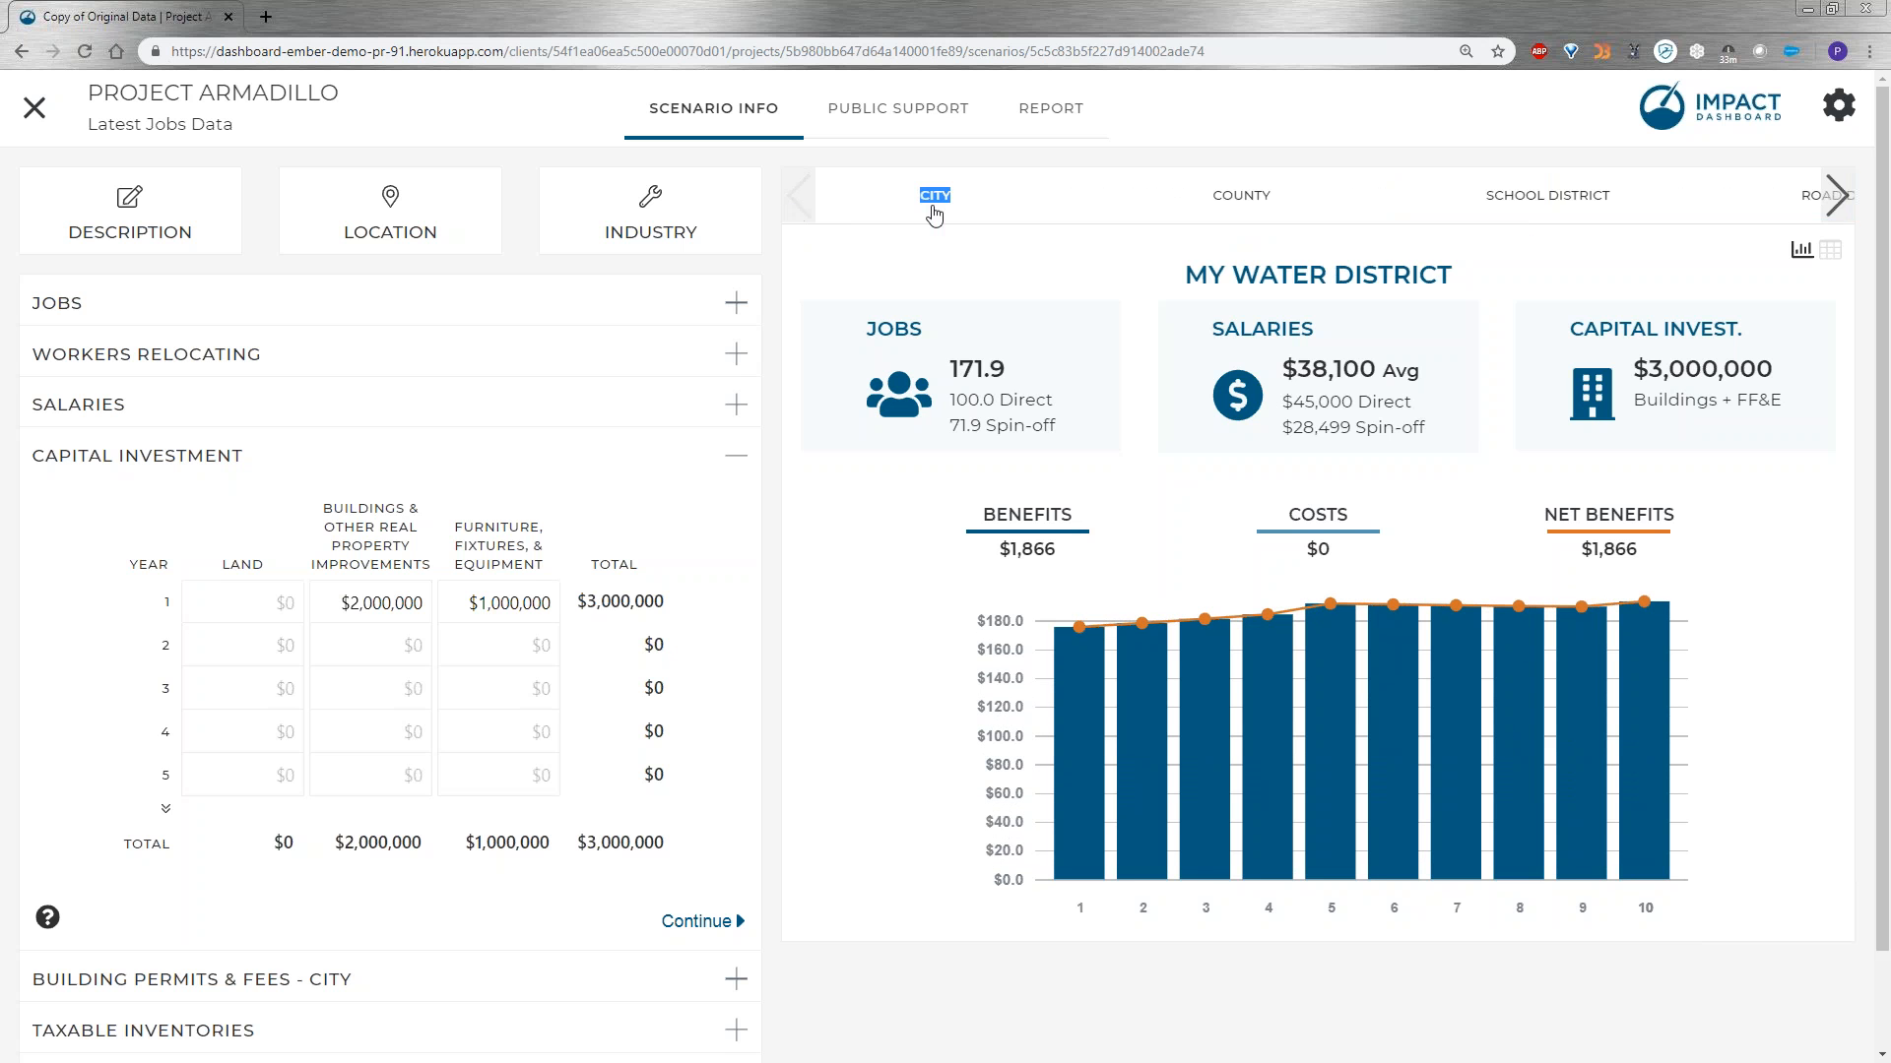
pyautogui.click(920, 210)
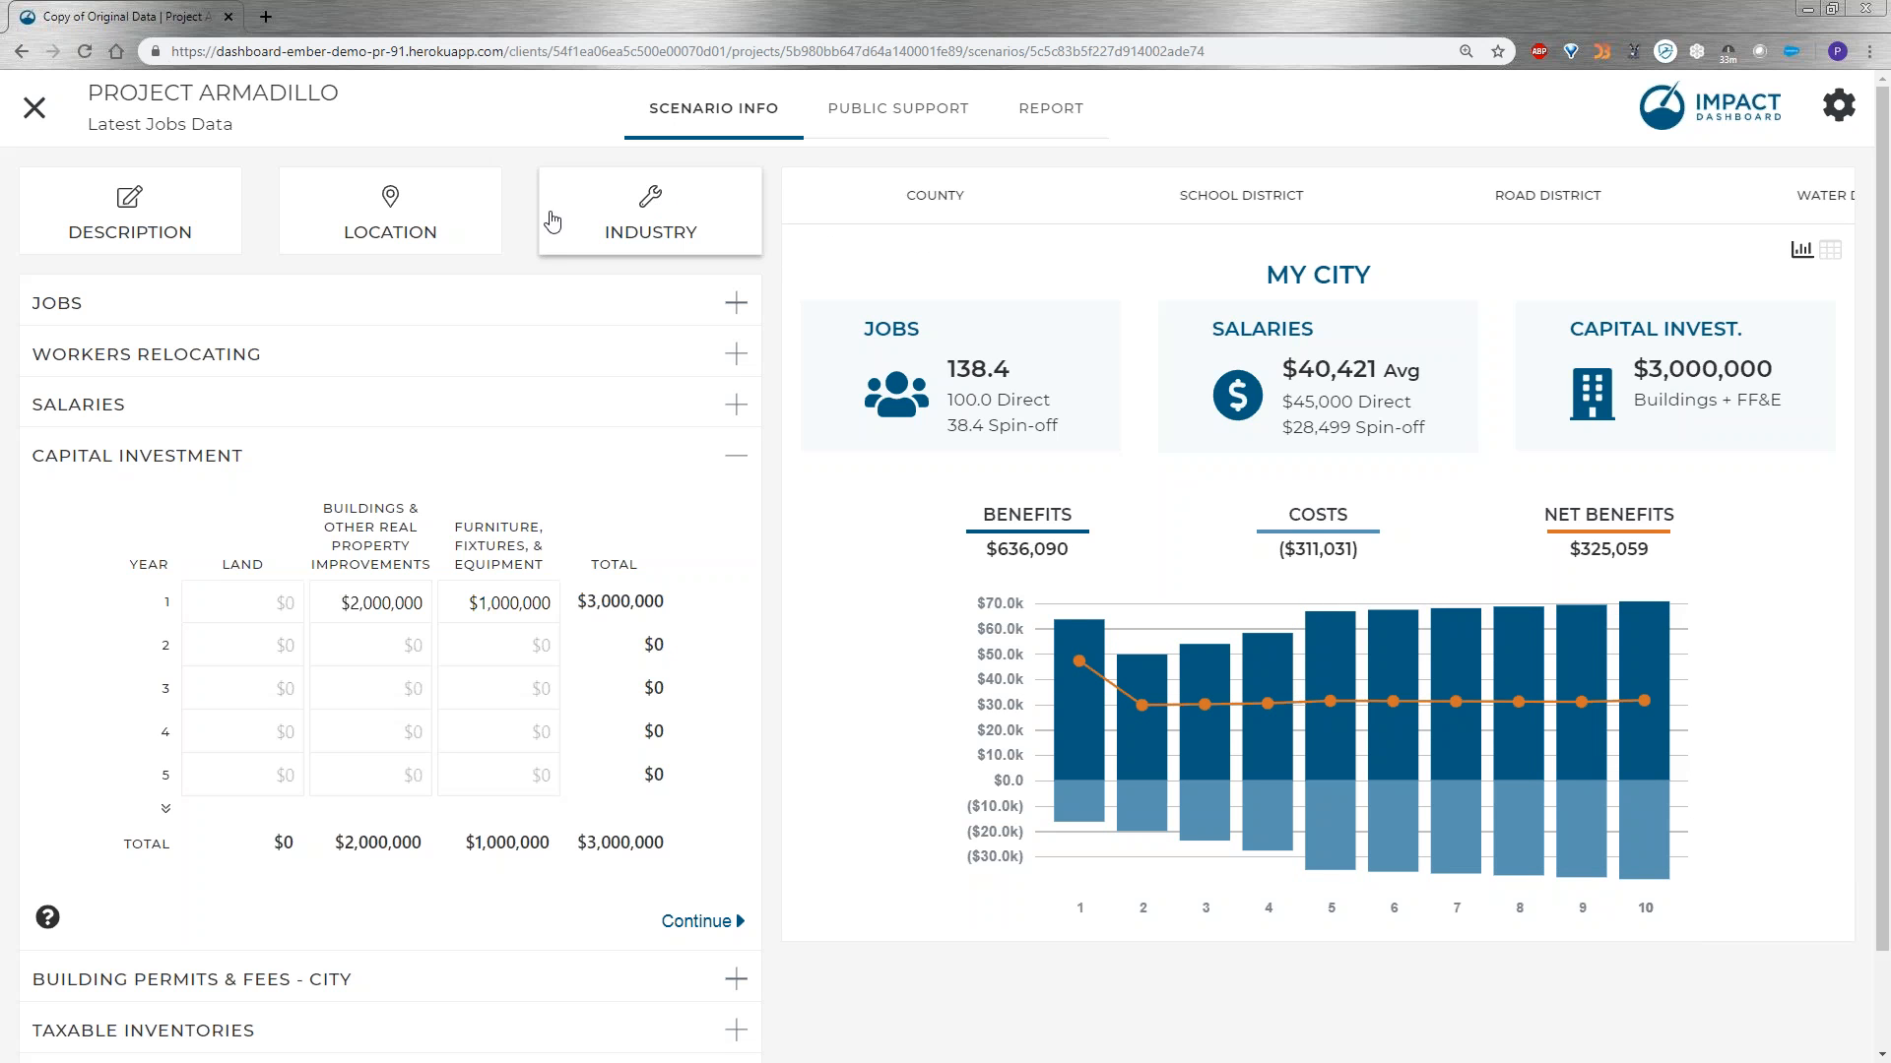
# Open the city's public support settings and change the property tax incentive type to Property Tax Rebate.
pyautogui.click(871, 116)
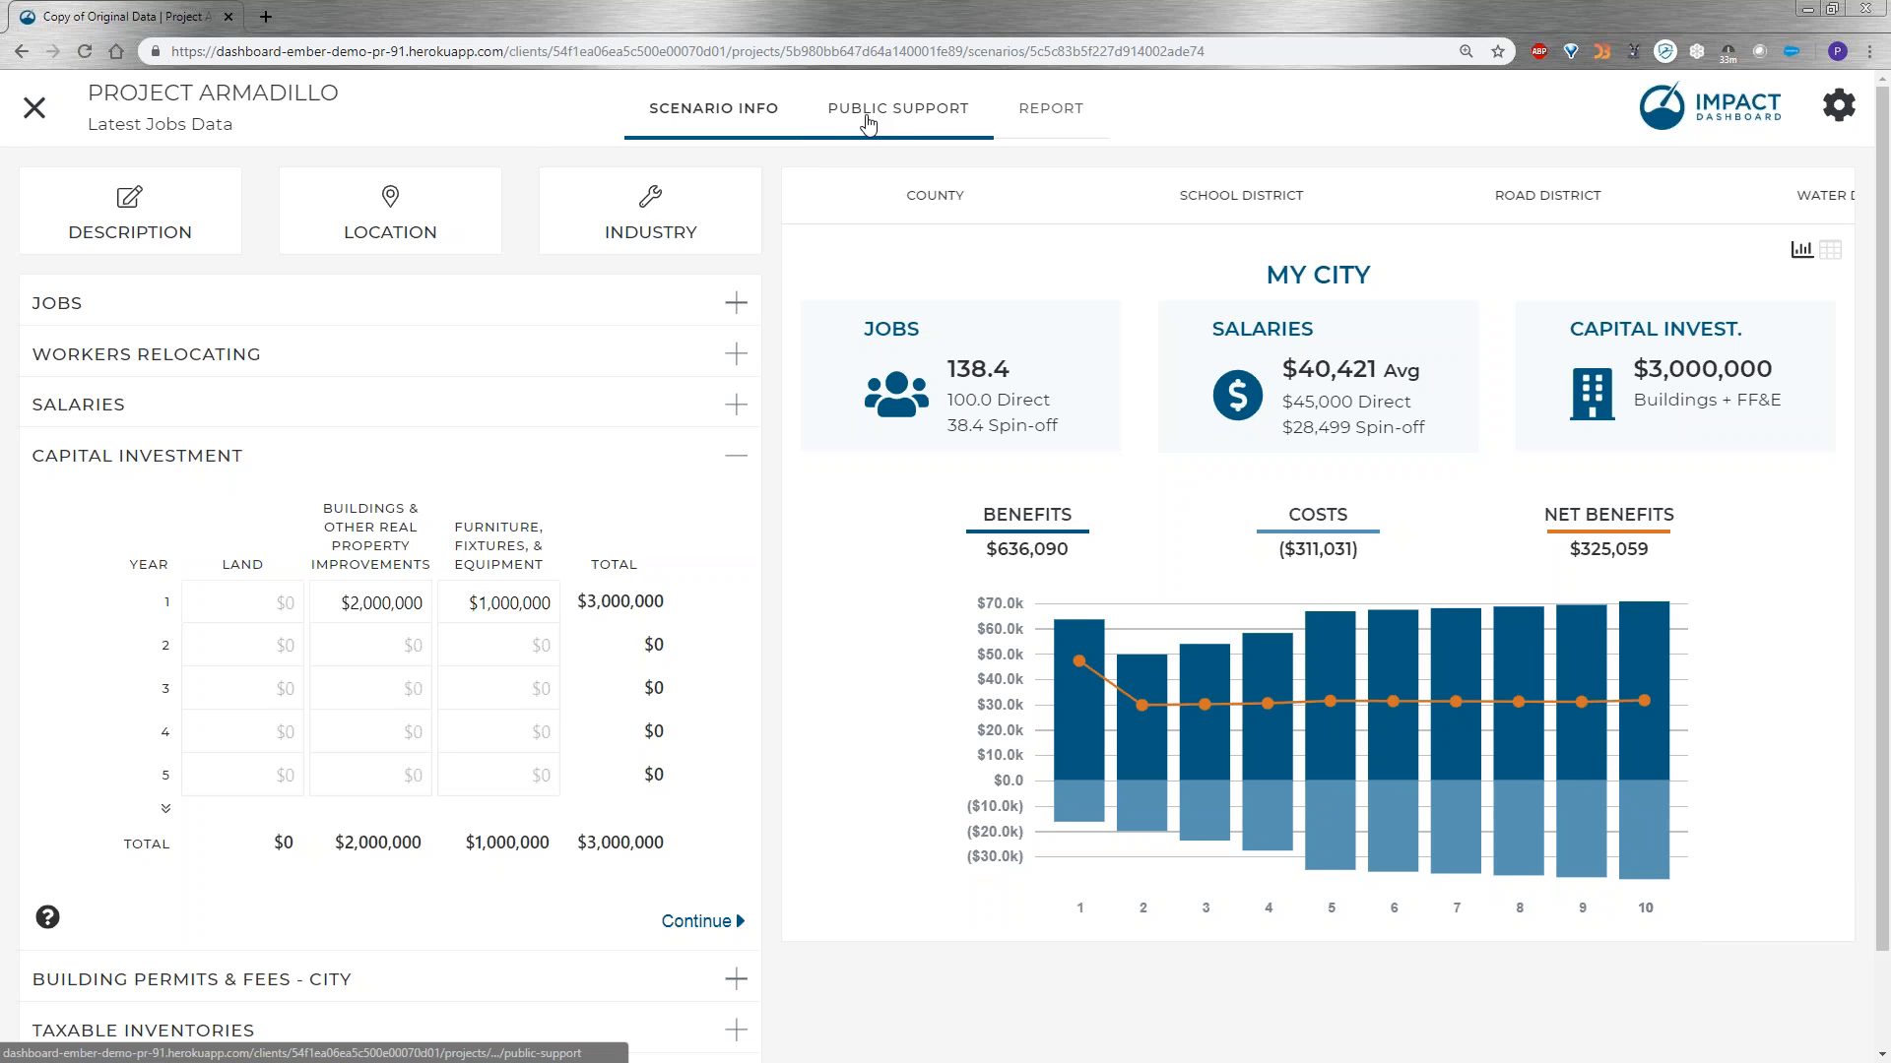
pyautogui.click(877, 115)
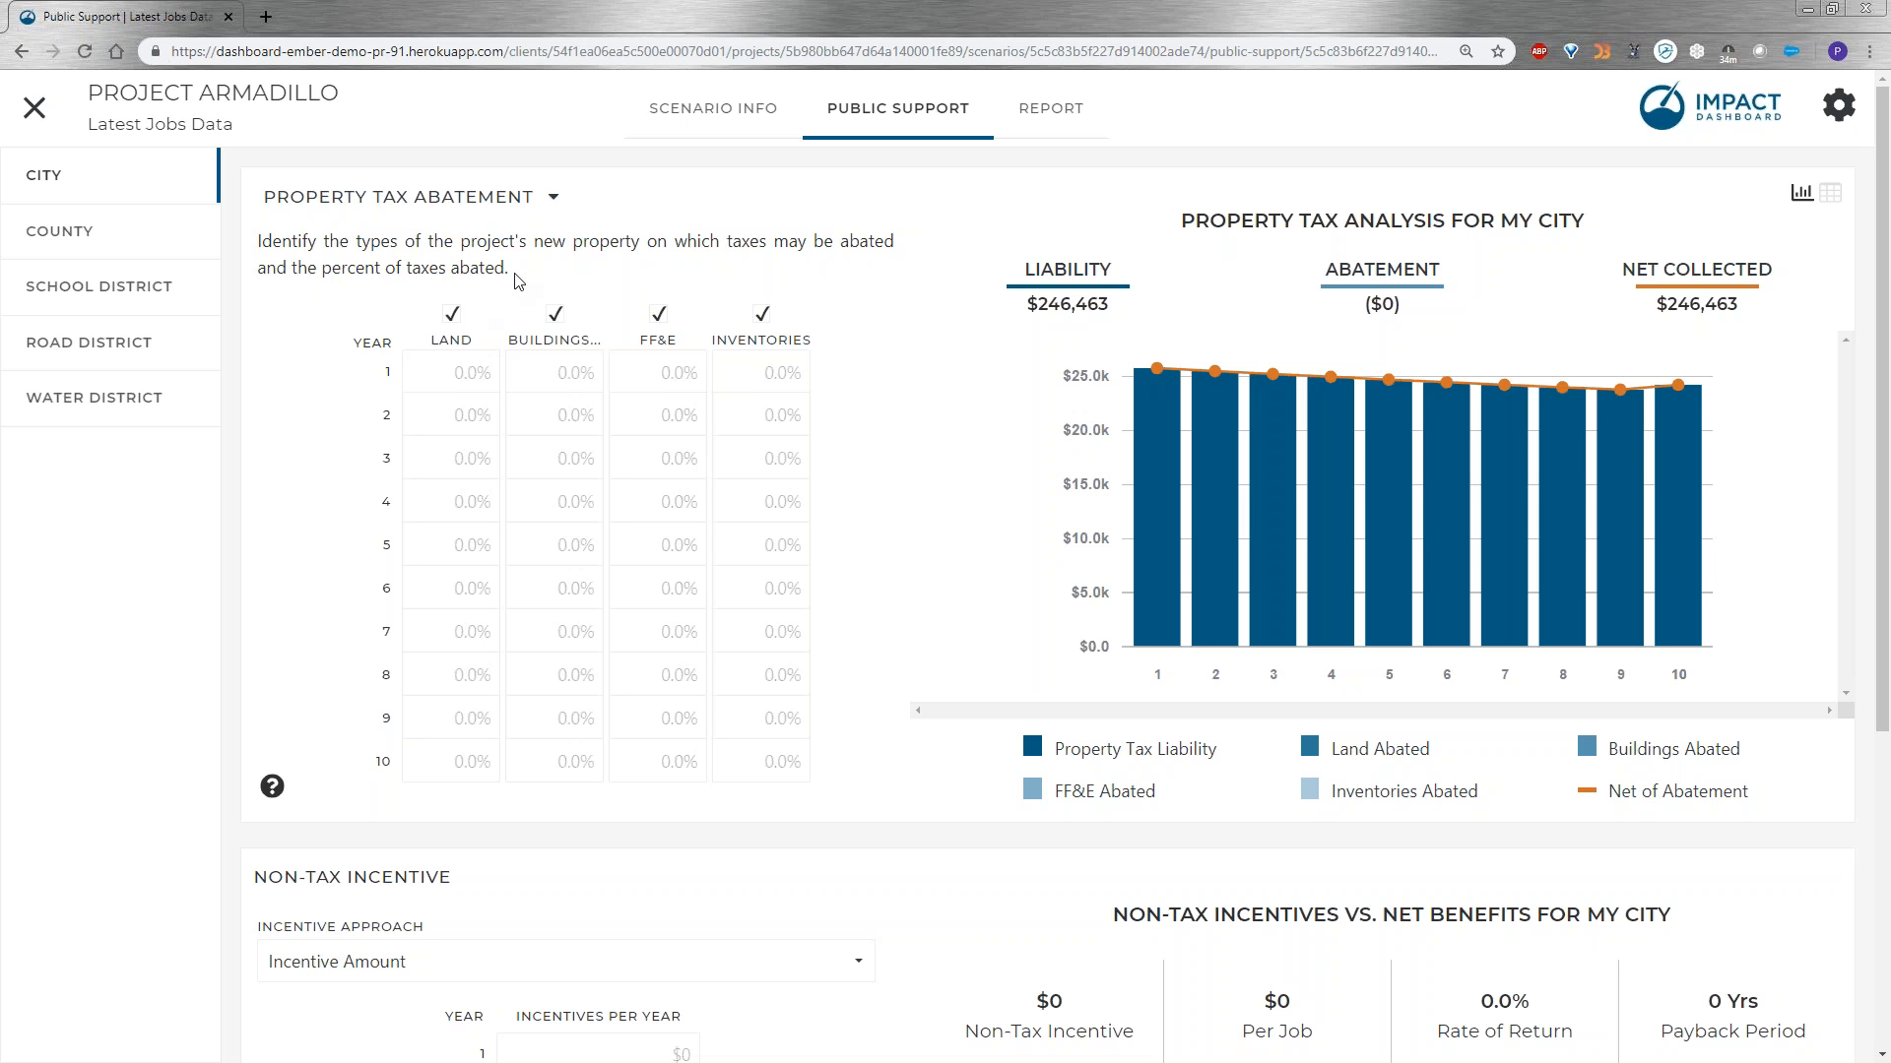
pyautogui.click(553, 197)
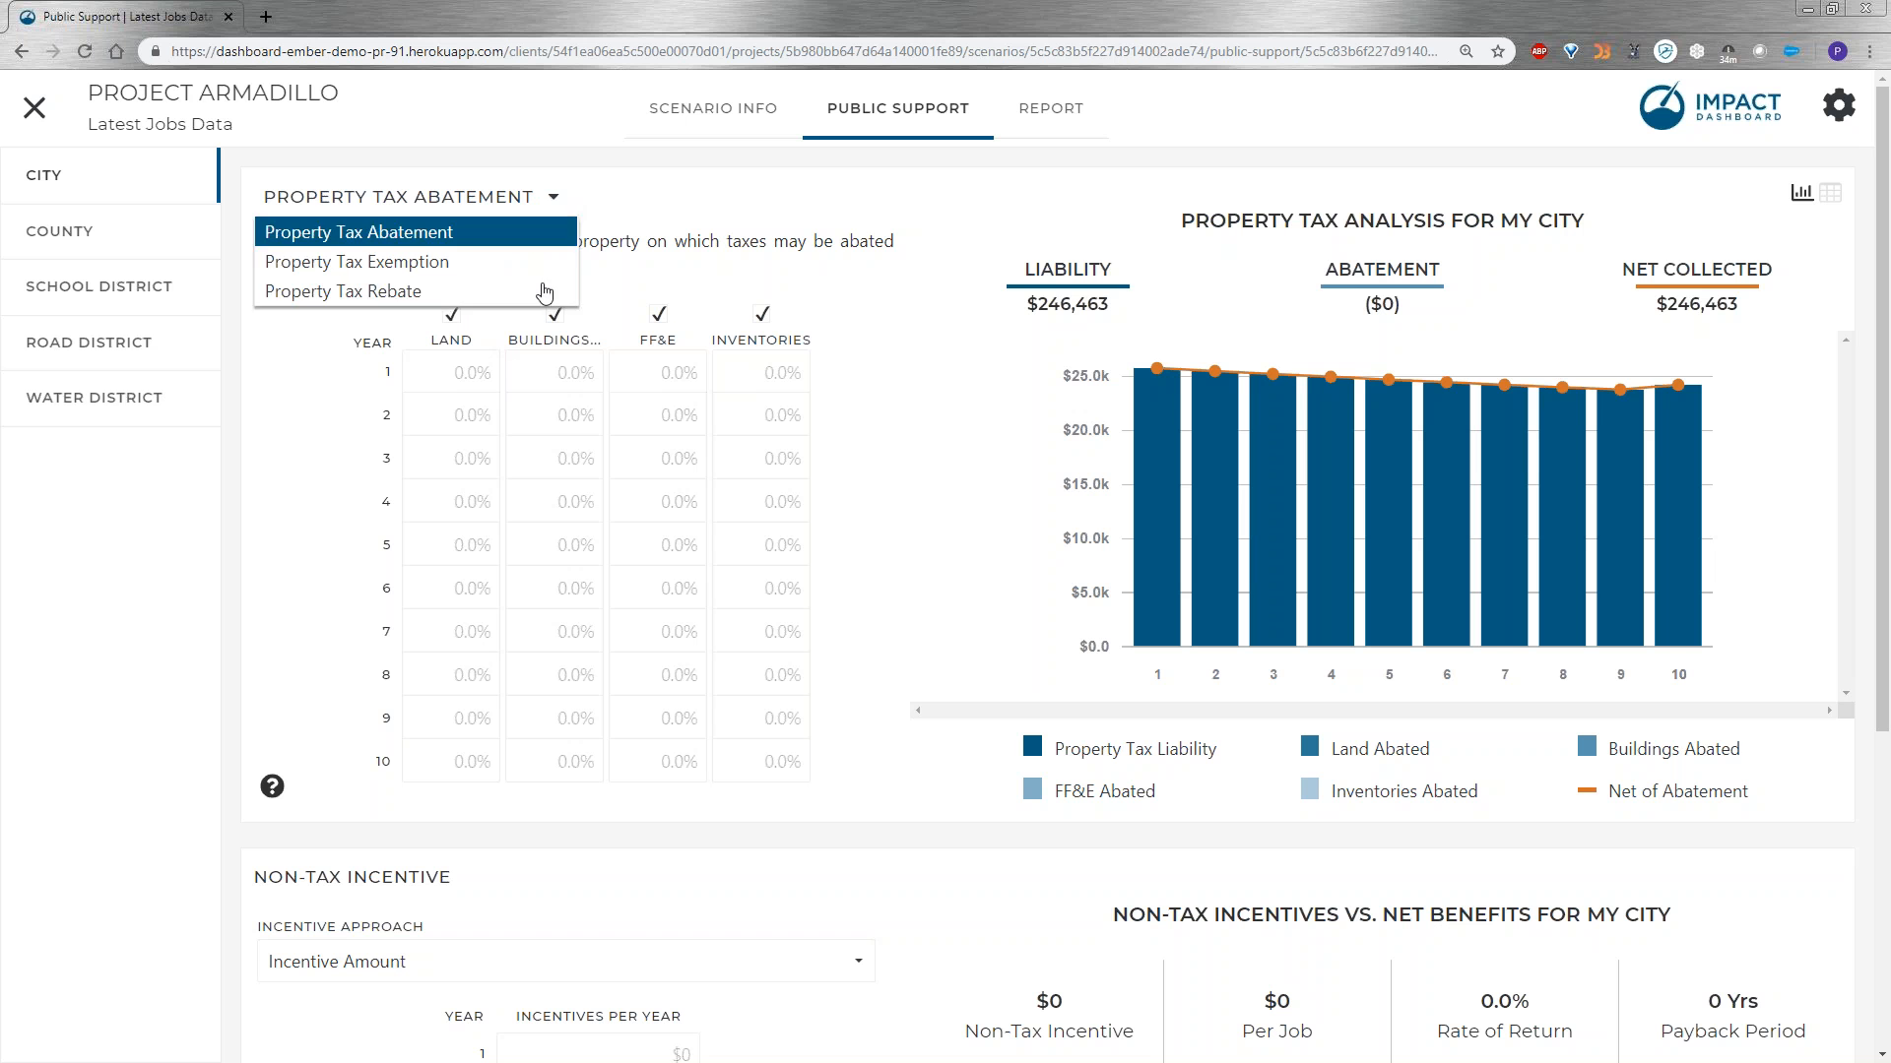
pyautogui.click(340, 293)
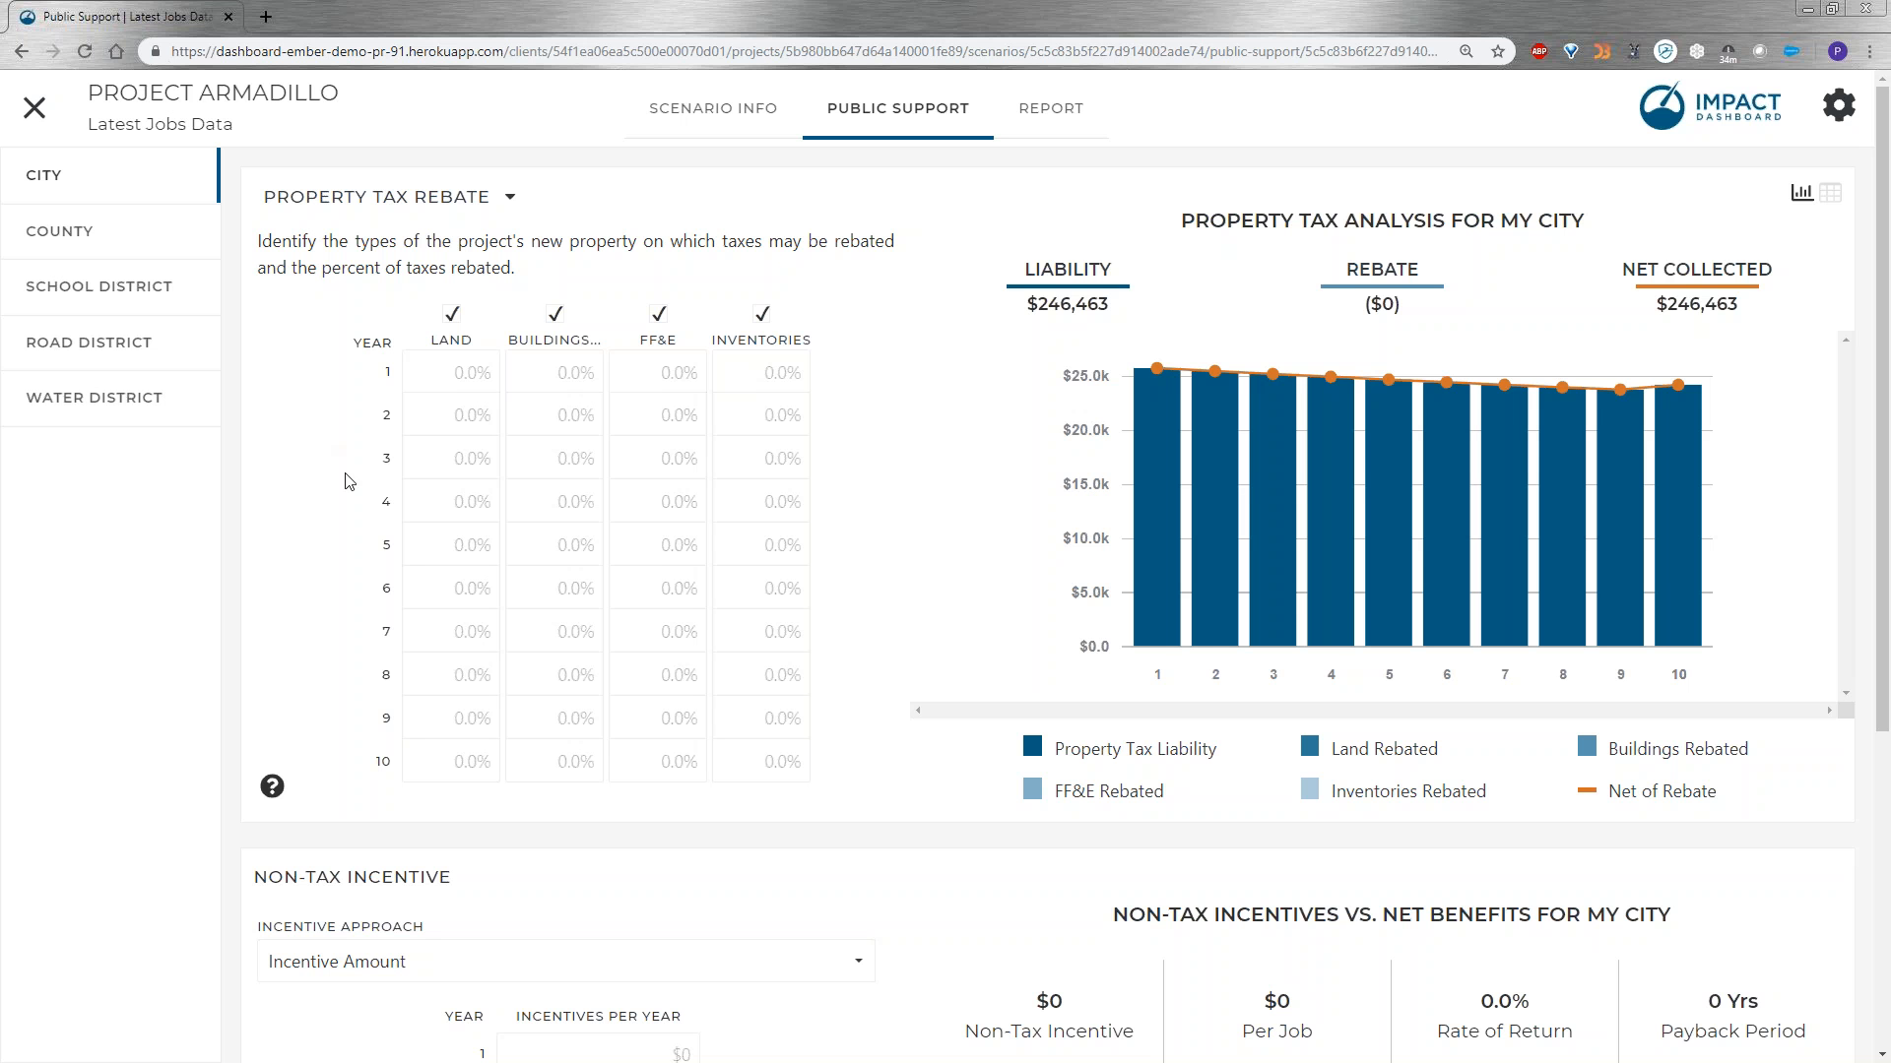
# Set the city's buildings property tax rebate to 100% for years 1 through 5.
pyautogui.click(591, 373)
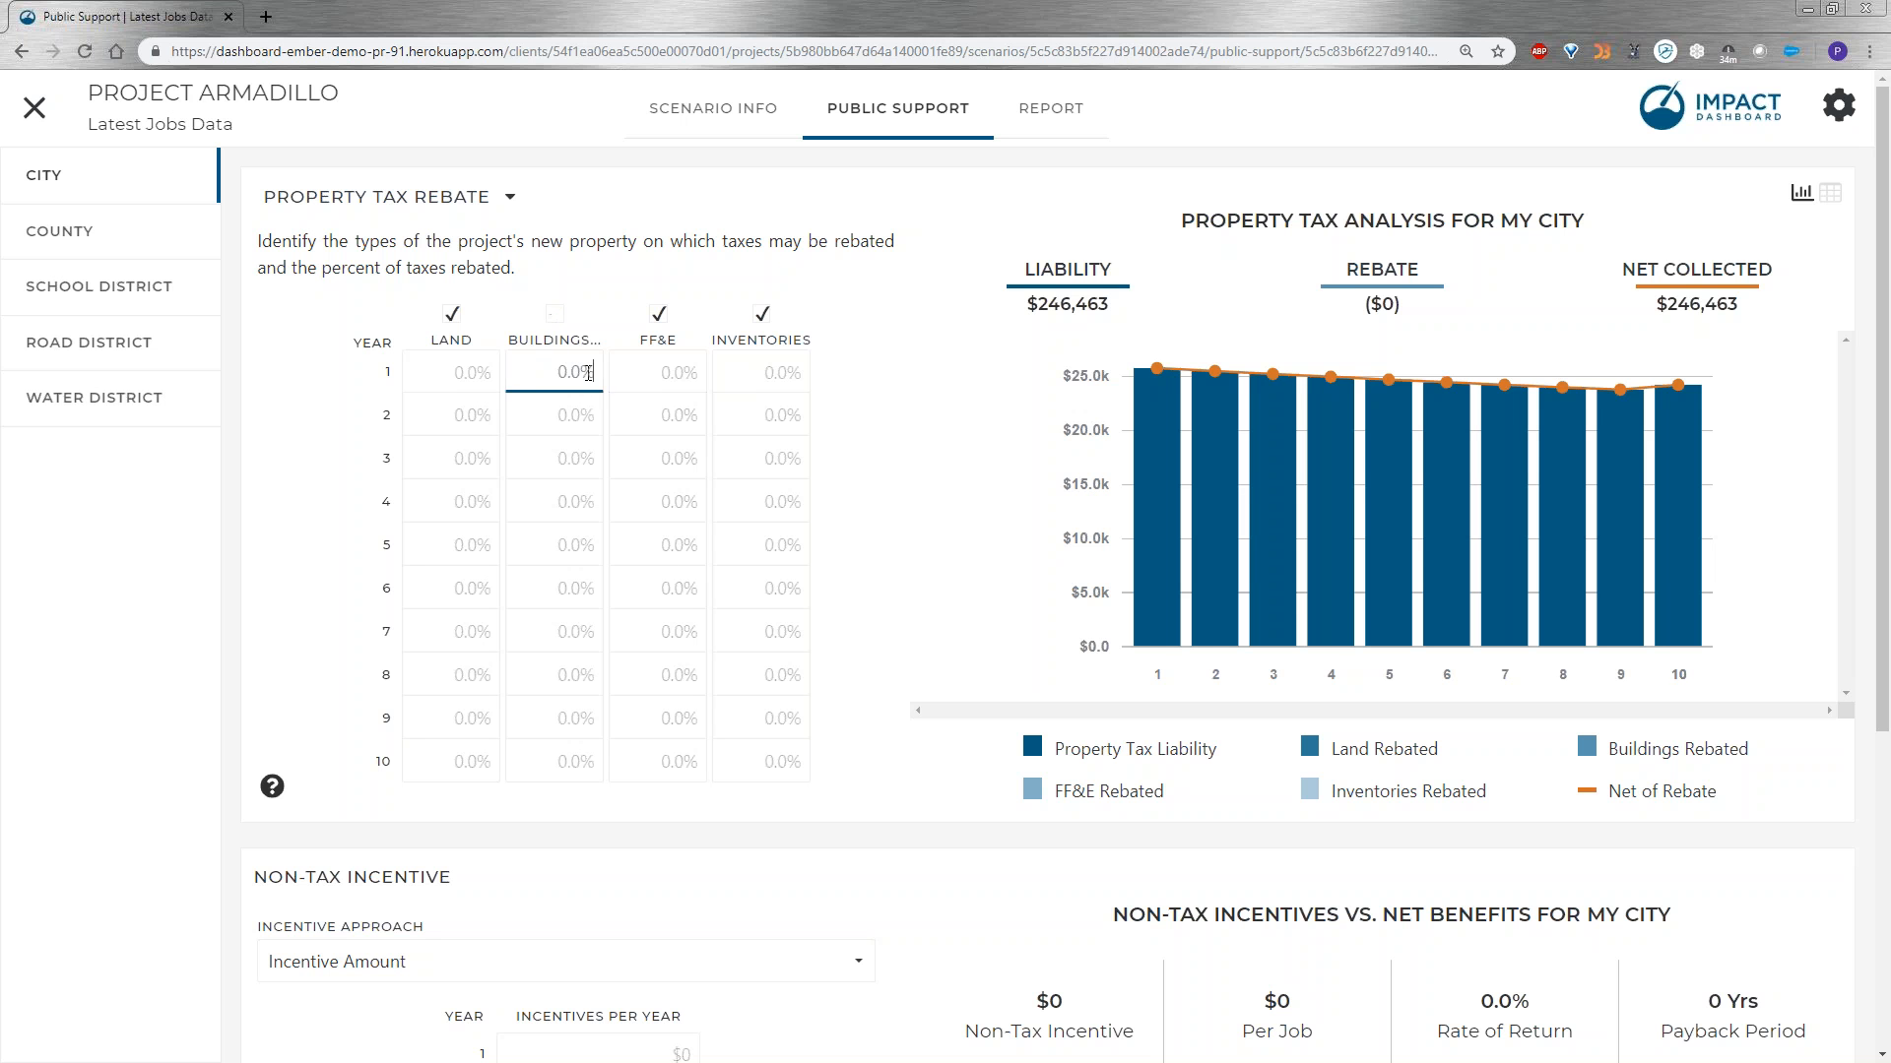
pyautogui.click(560, 316)
pyautogui.click(567, 373)
pyautogui.write('100')
pyautogui.press('Return')
pyautogui.hotkey('ctrl', 'c')
pyautogui.click(560, 417)
pyautogui.hotkey('ctrl', 'v')
pyautogui.click(547, 460)
pyautogui.hotkey('ctrl', 'v')
pyautogui.click(558, 503)
pyautogui.hotkey('ctrl', 'v')
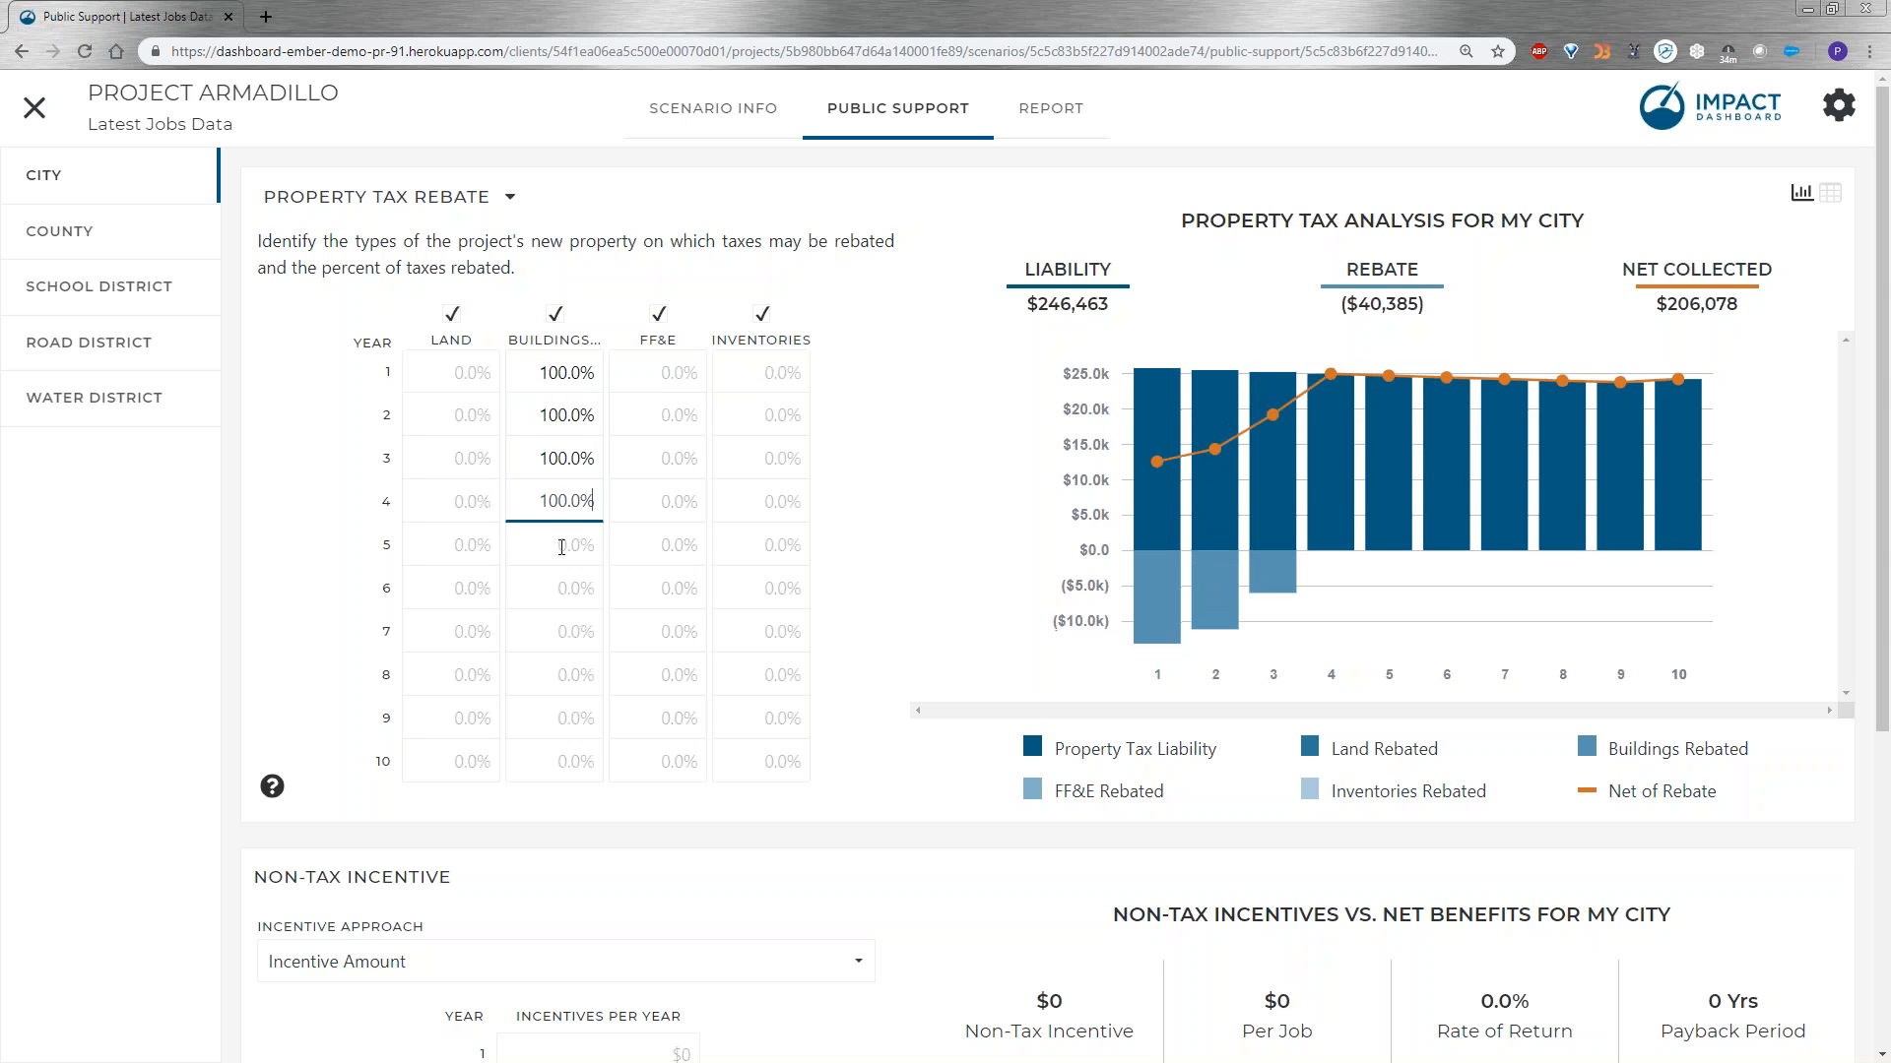
pyautogui.click(562, 547)
pyautogui.hotkey('ctrl', 'v')
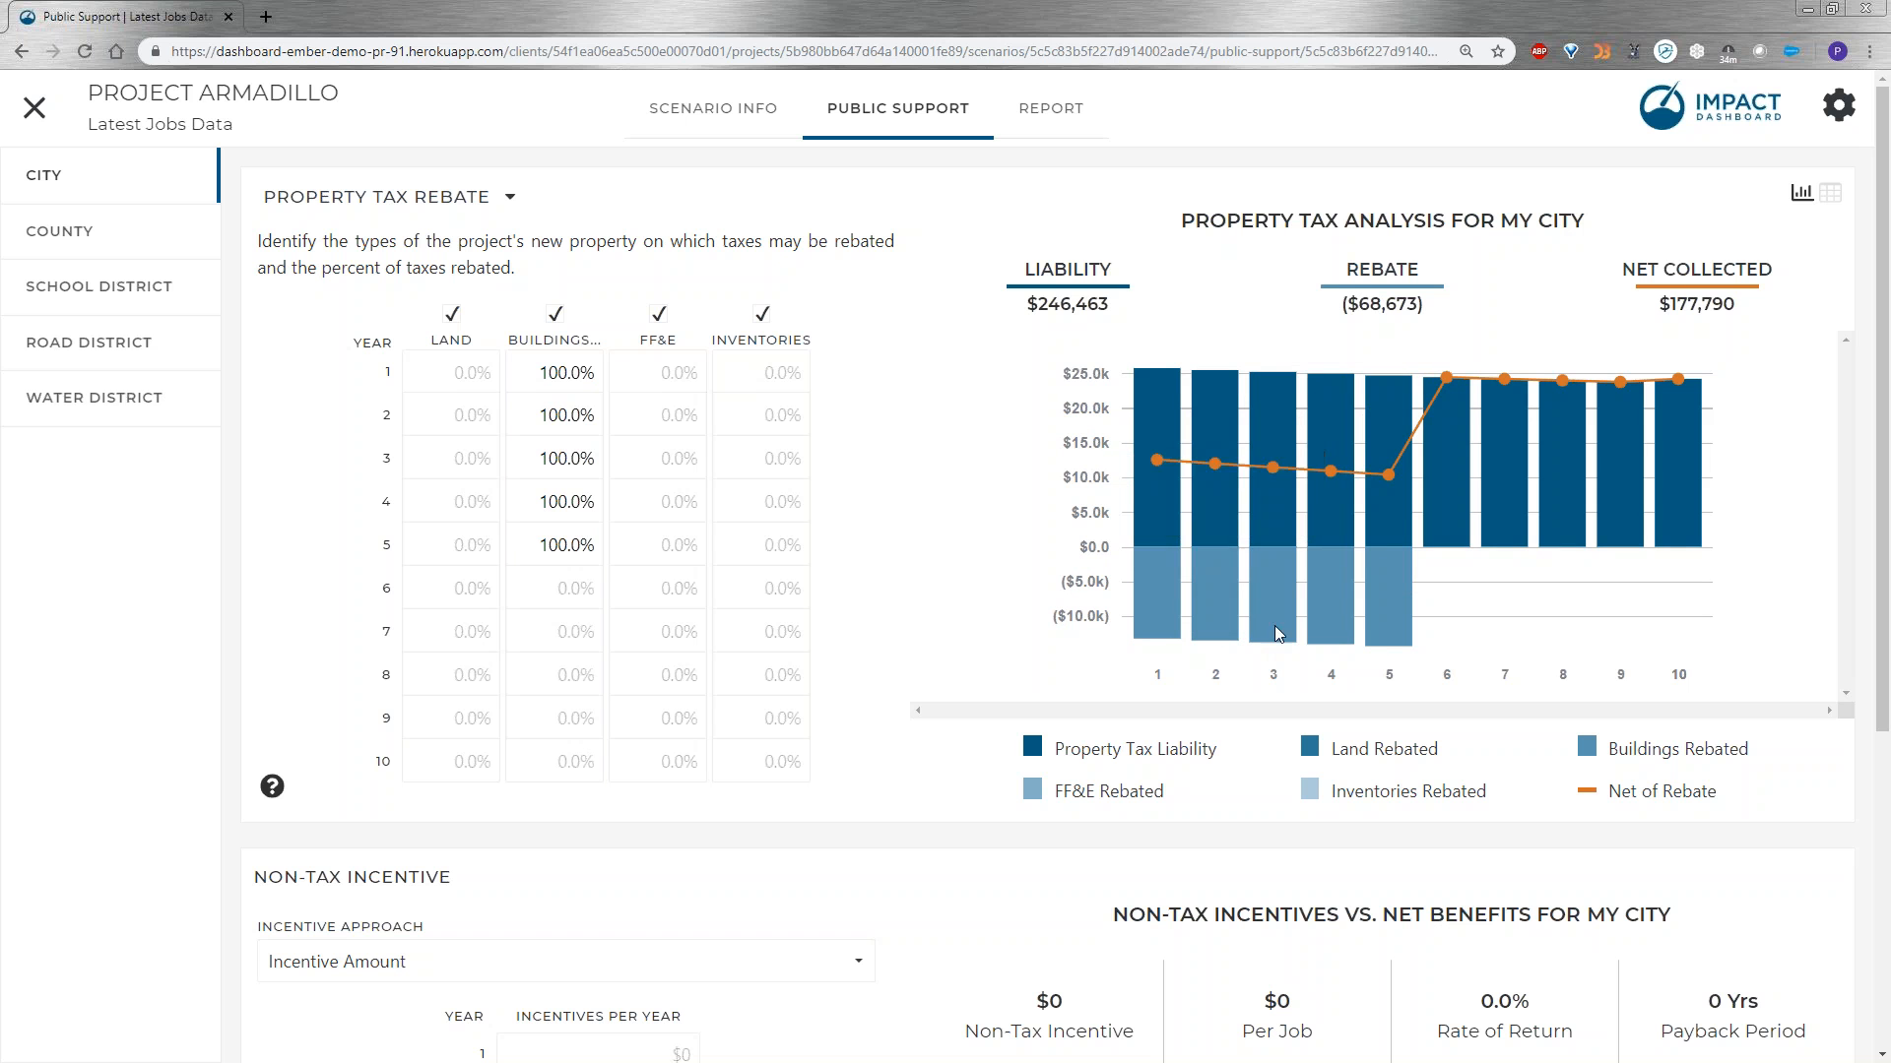
# Review the My City summary report, checking yearly net benefits on the chart, the benefits and costs, and the rebated property taxes.
pyautogui.moveTo(1373, 635)
pyautogui.click(1091, 132)
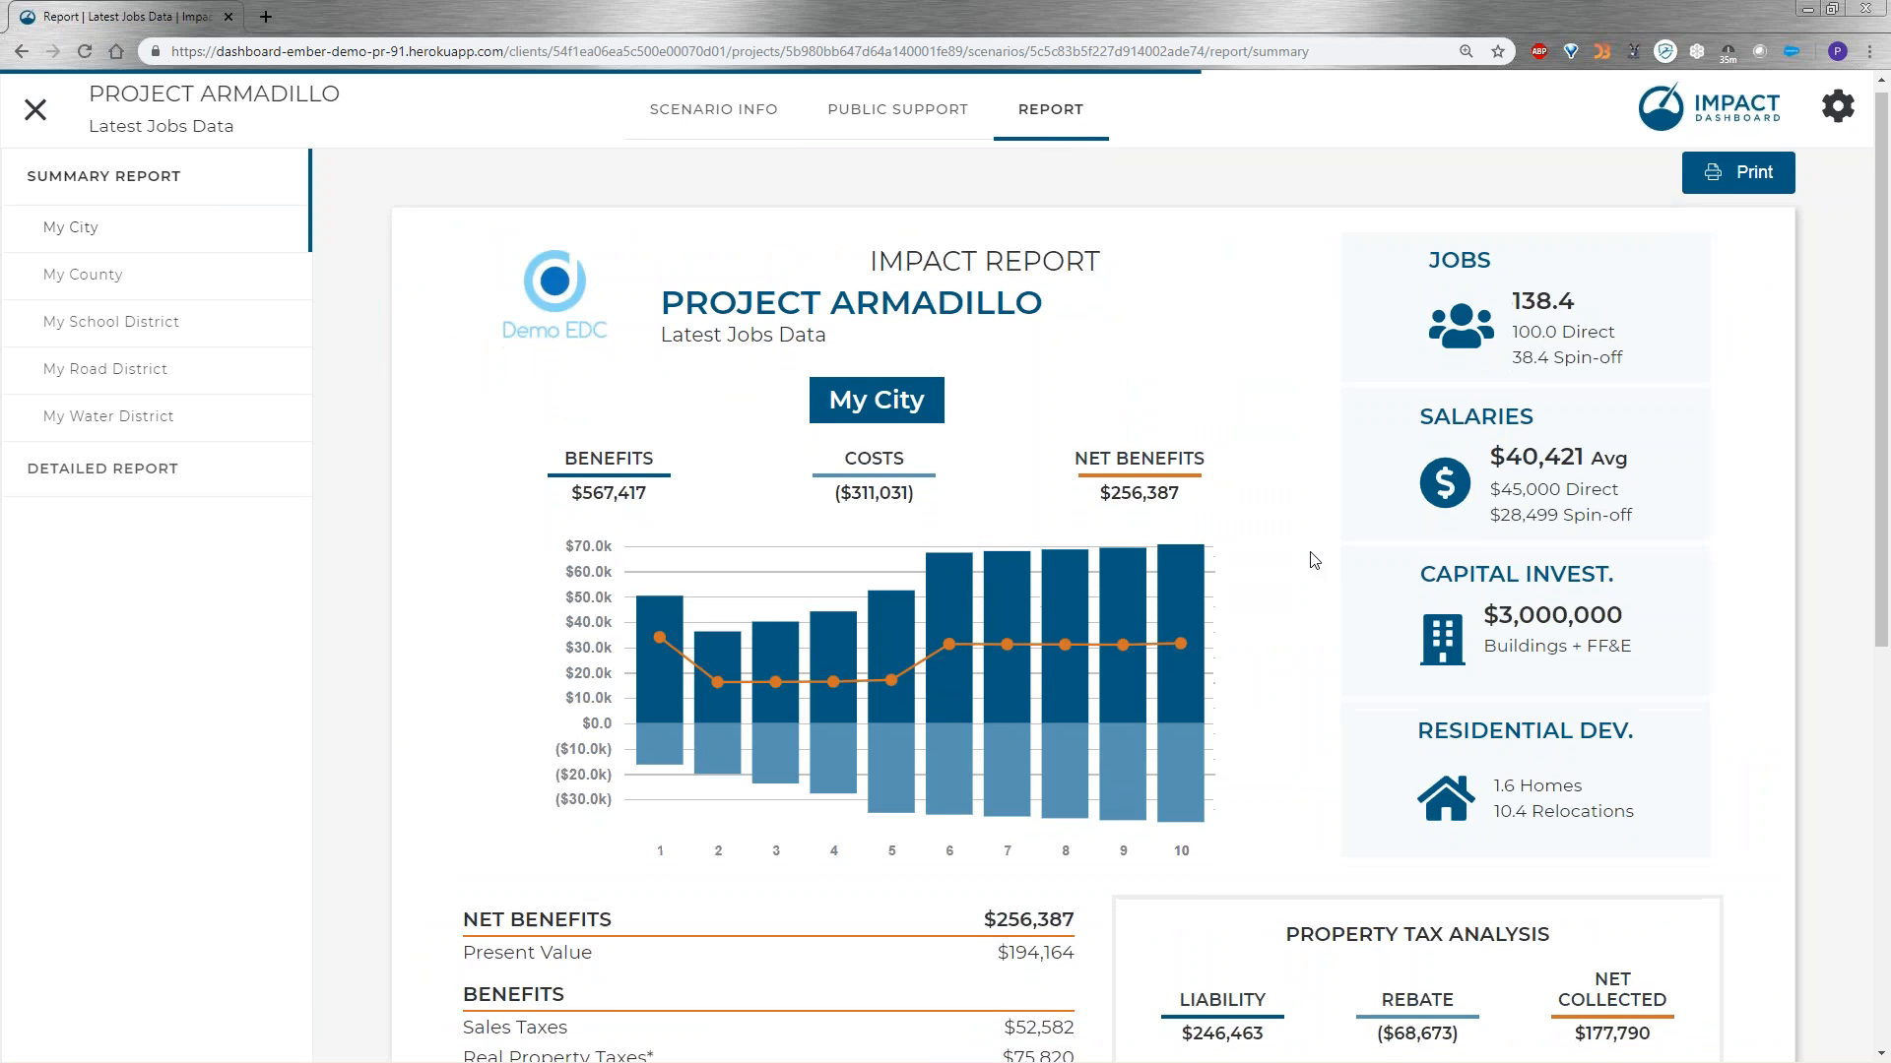
pyautogui.scroll(-2, 1314, 561)
pyautogui.moveTo(917, 490)
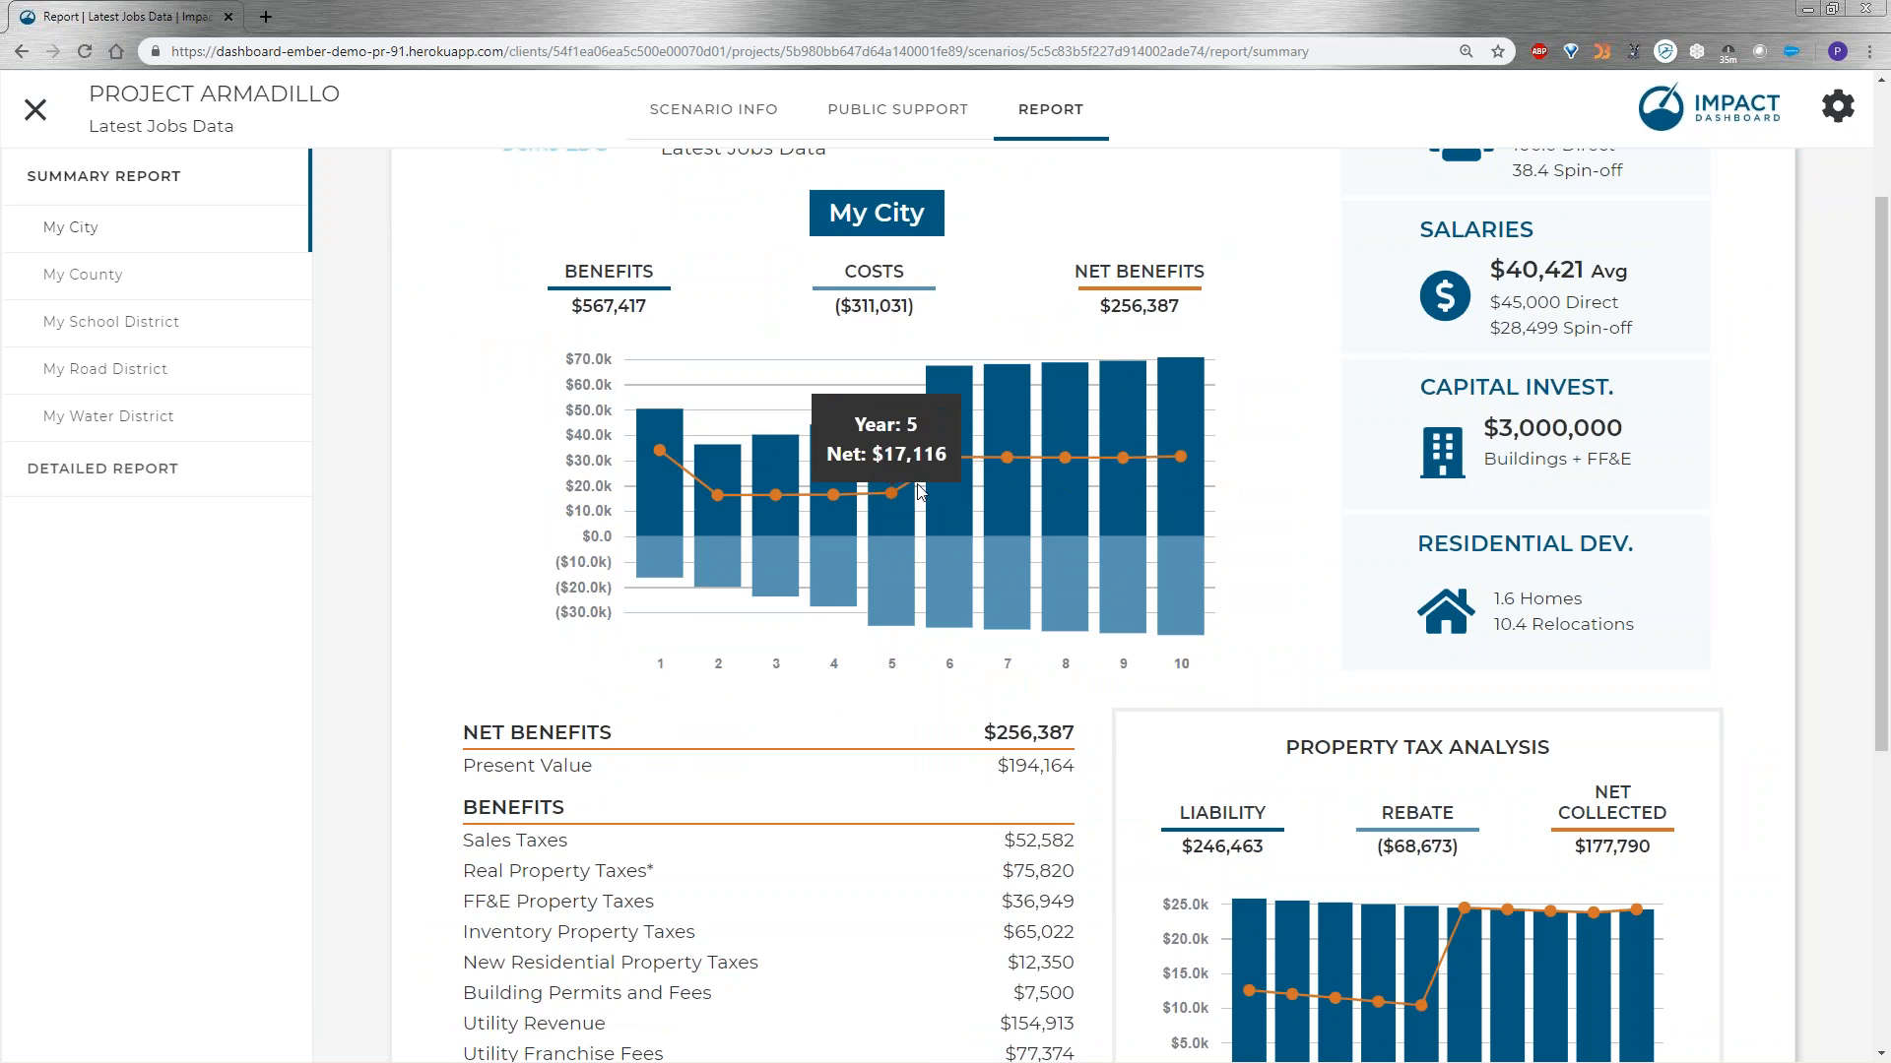
pyautogui.moveTo(952, 459)
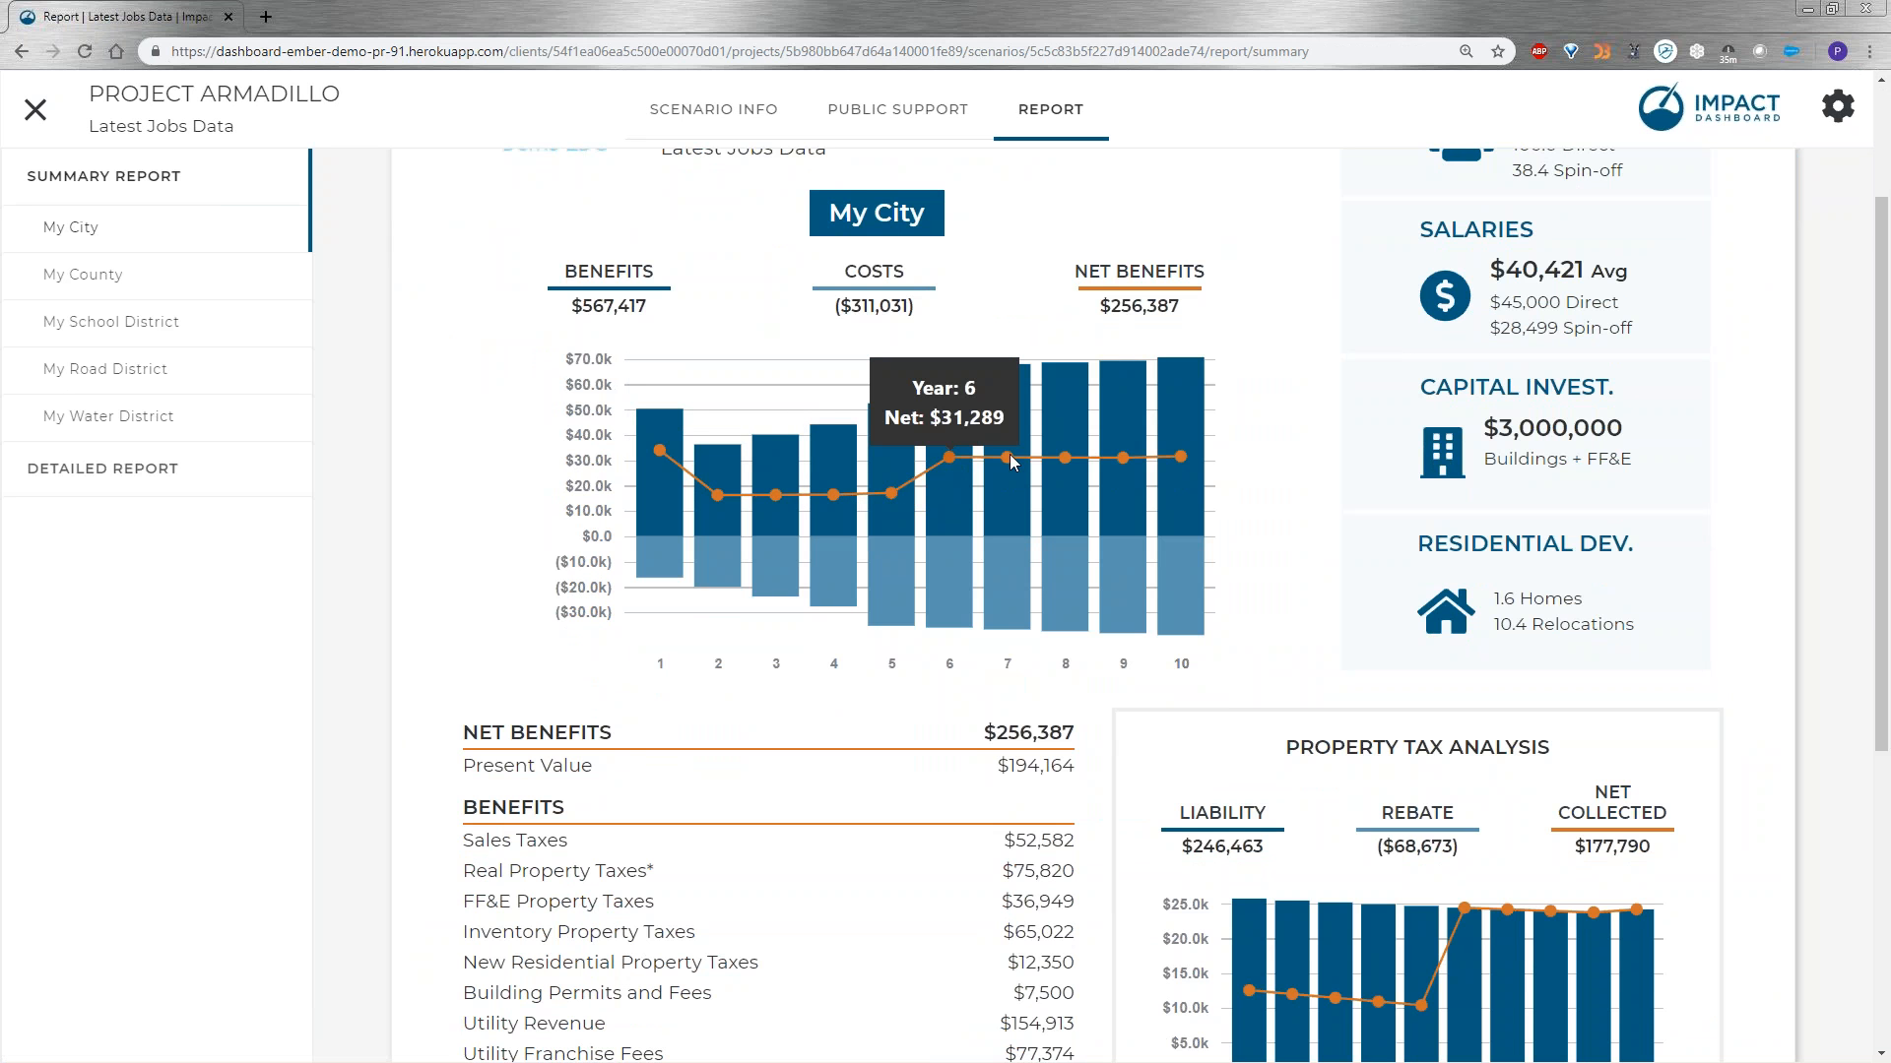
pyautogui.scroll(-4, 1248, 473)
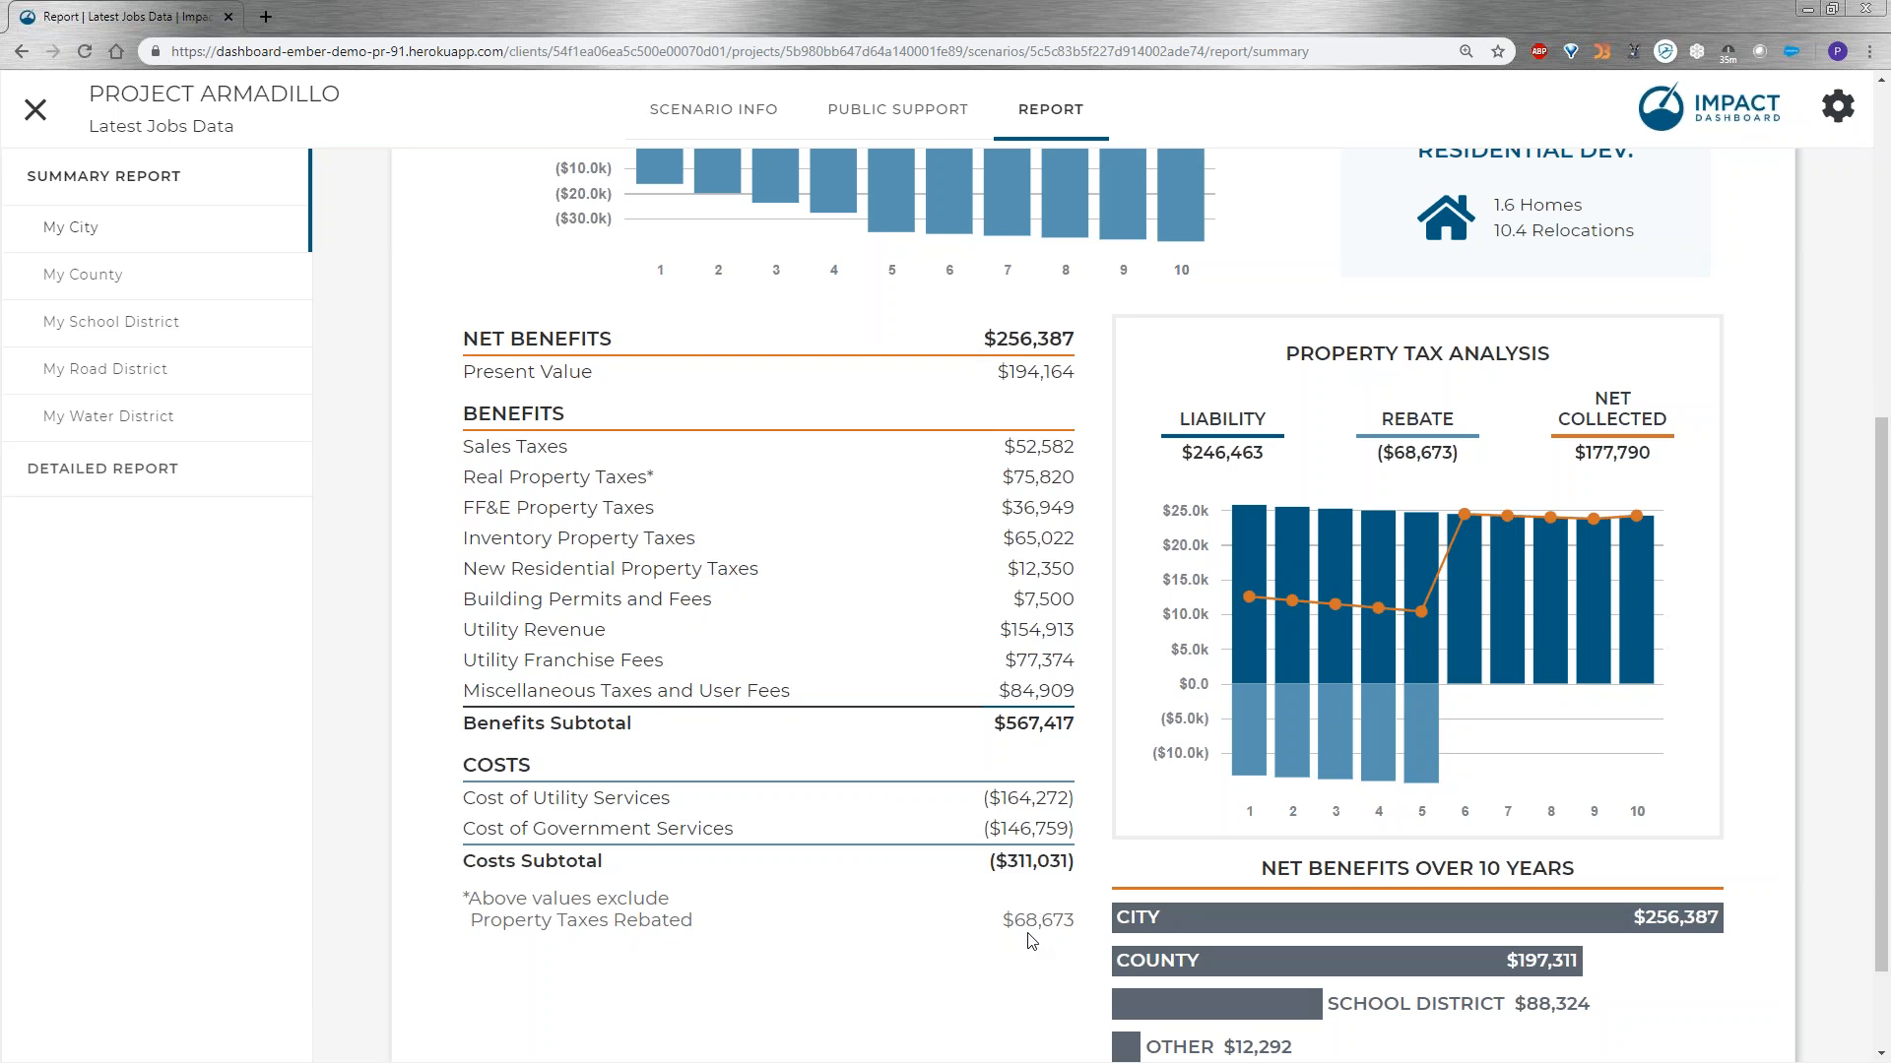
pyautogui.scroll(2, 996, 666)
pyautogui.scroll(3, 997, 667)
# Return to the city's public support settings and enter a year 1 non-tax incentive of $100,000, keeping the Incentive Amount approach.
pyautogui.click(859, 113)
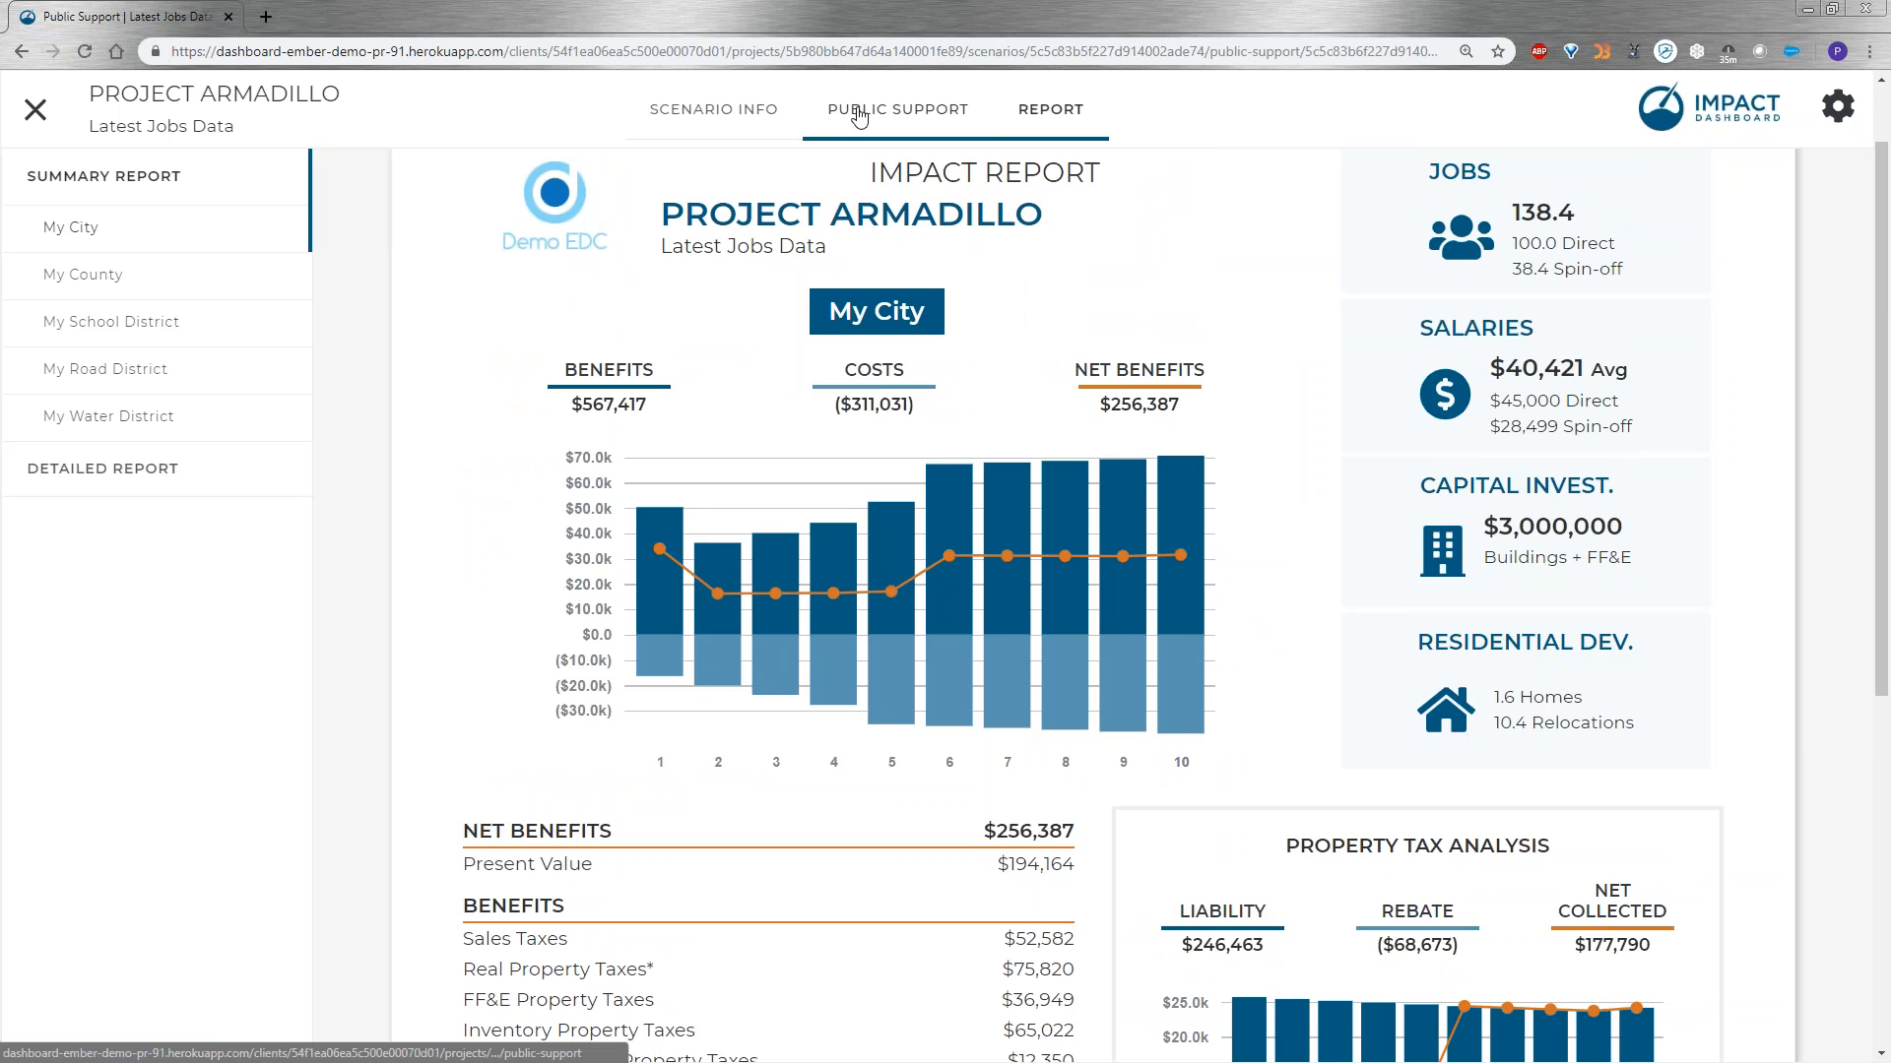
pyautogui.scroll(-2, 695, 576)
pyautogui.scroll(-3, 705, 624)
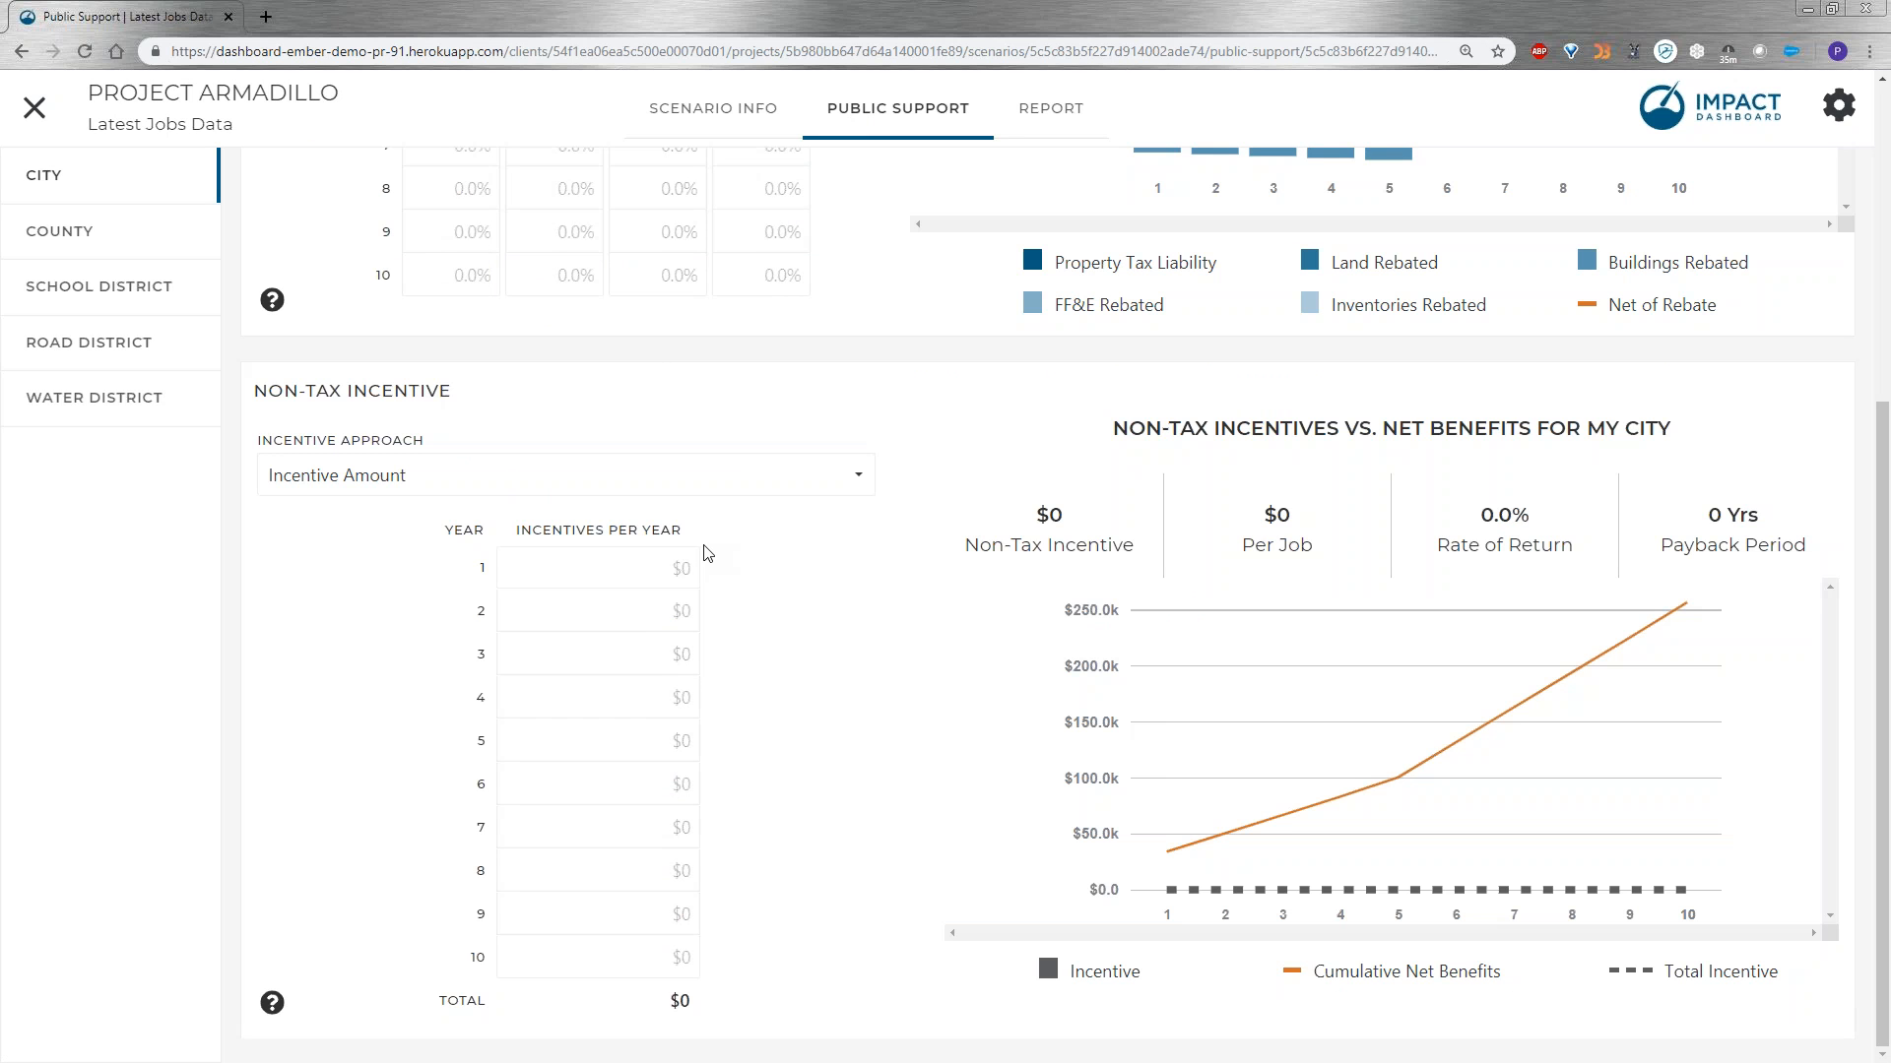
pyautogui.click(731, 494)
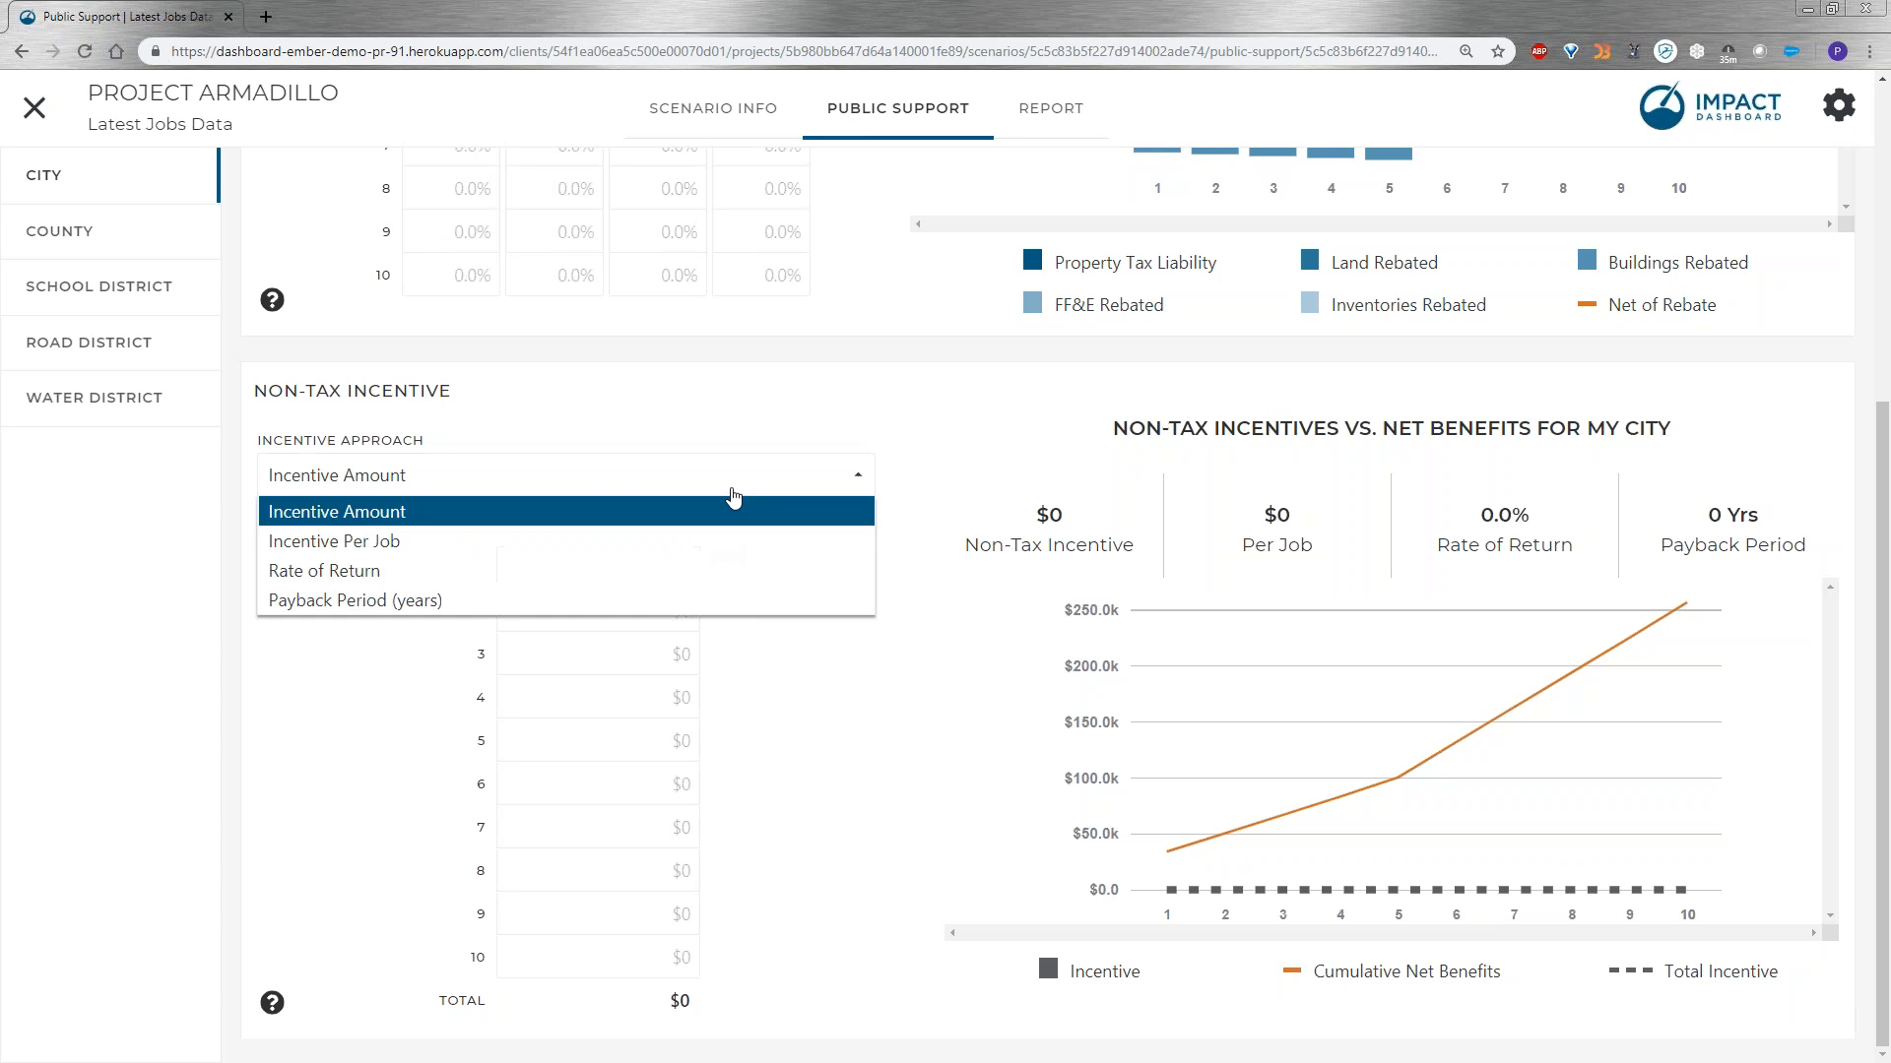
pyautogui.click(713, 420)
pyautogui.click(622, 578)
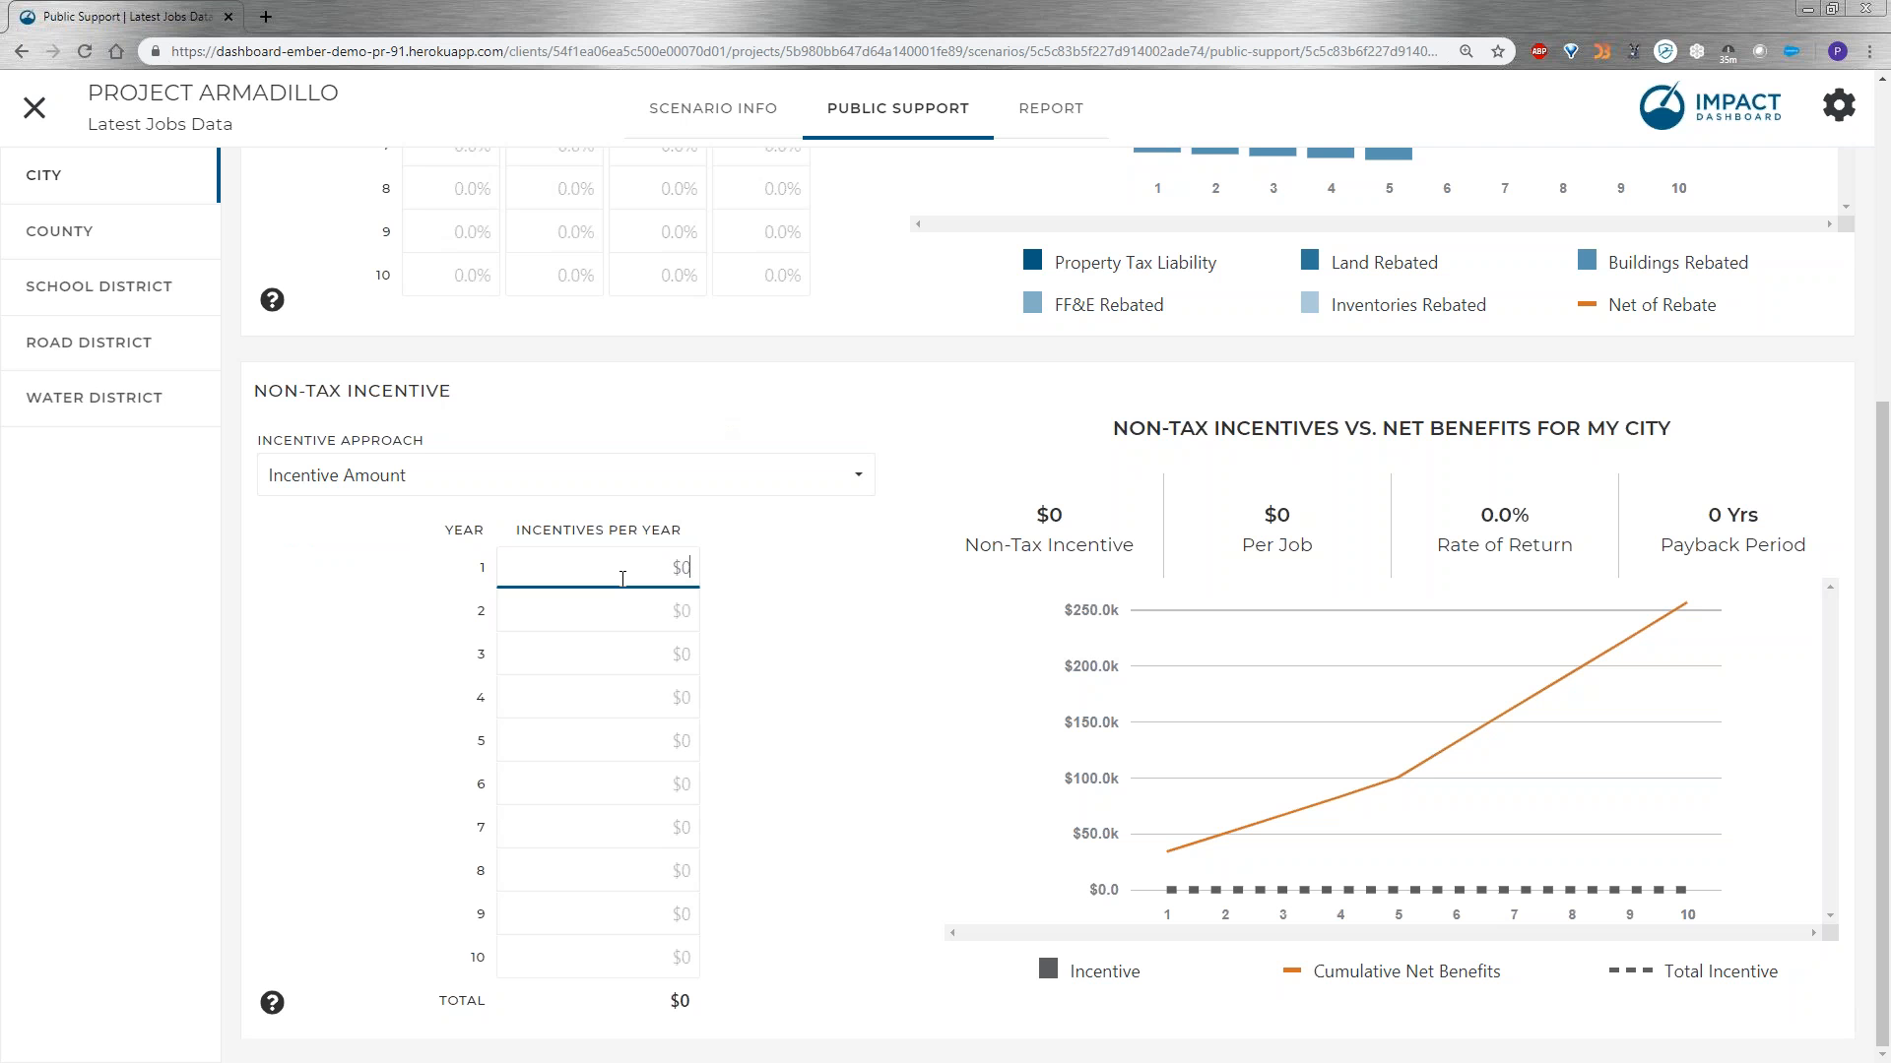
pyautogui.write('100000')
pyautogui.click(757, 610)
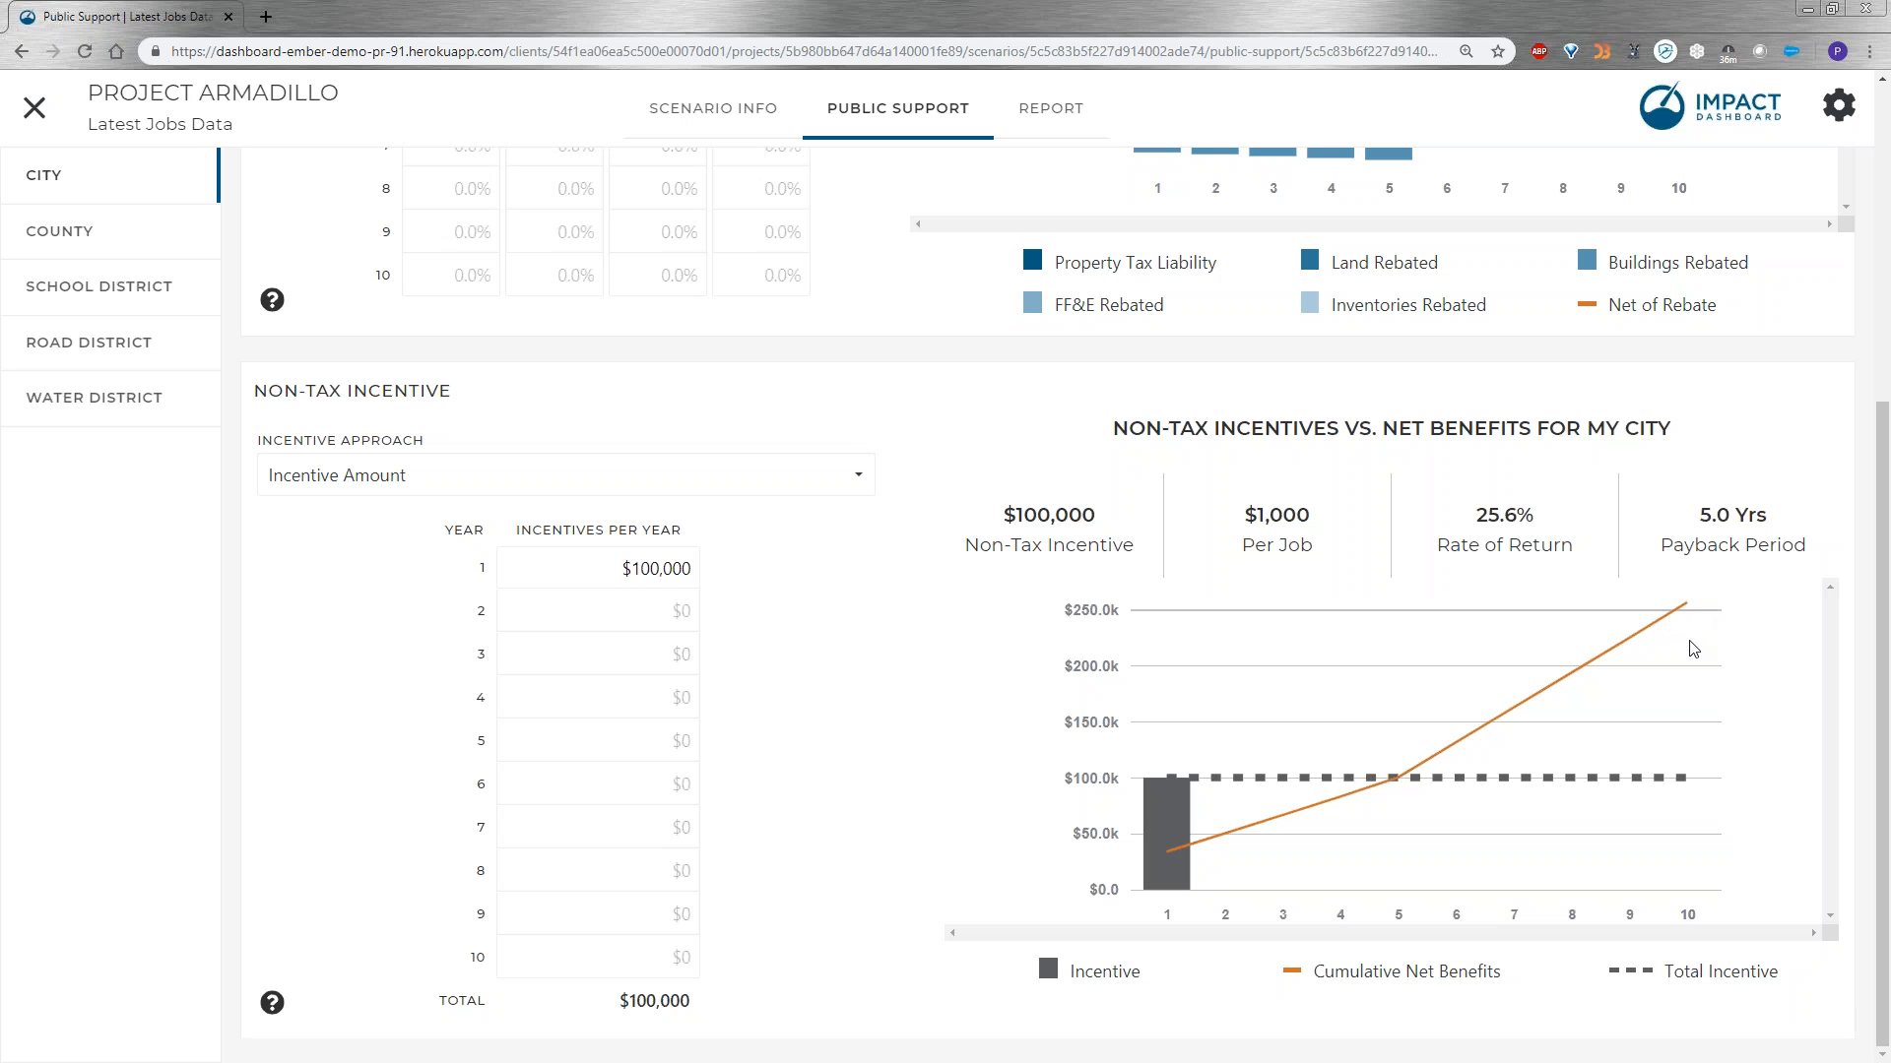
# Examine the incentive analysis in the My City summary report and return to the non-tax incentive settings.
pyautogui.moveTo(1170, 794)
pyautogui.click(1042, 122)
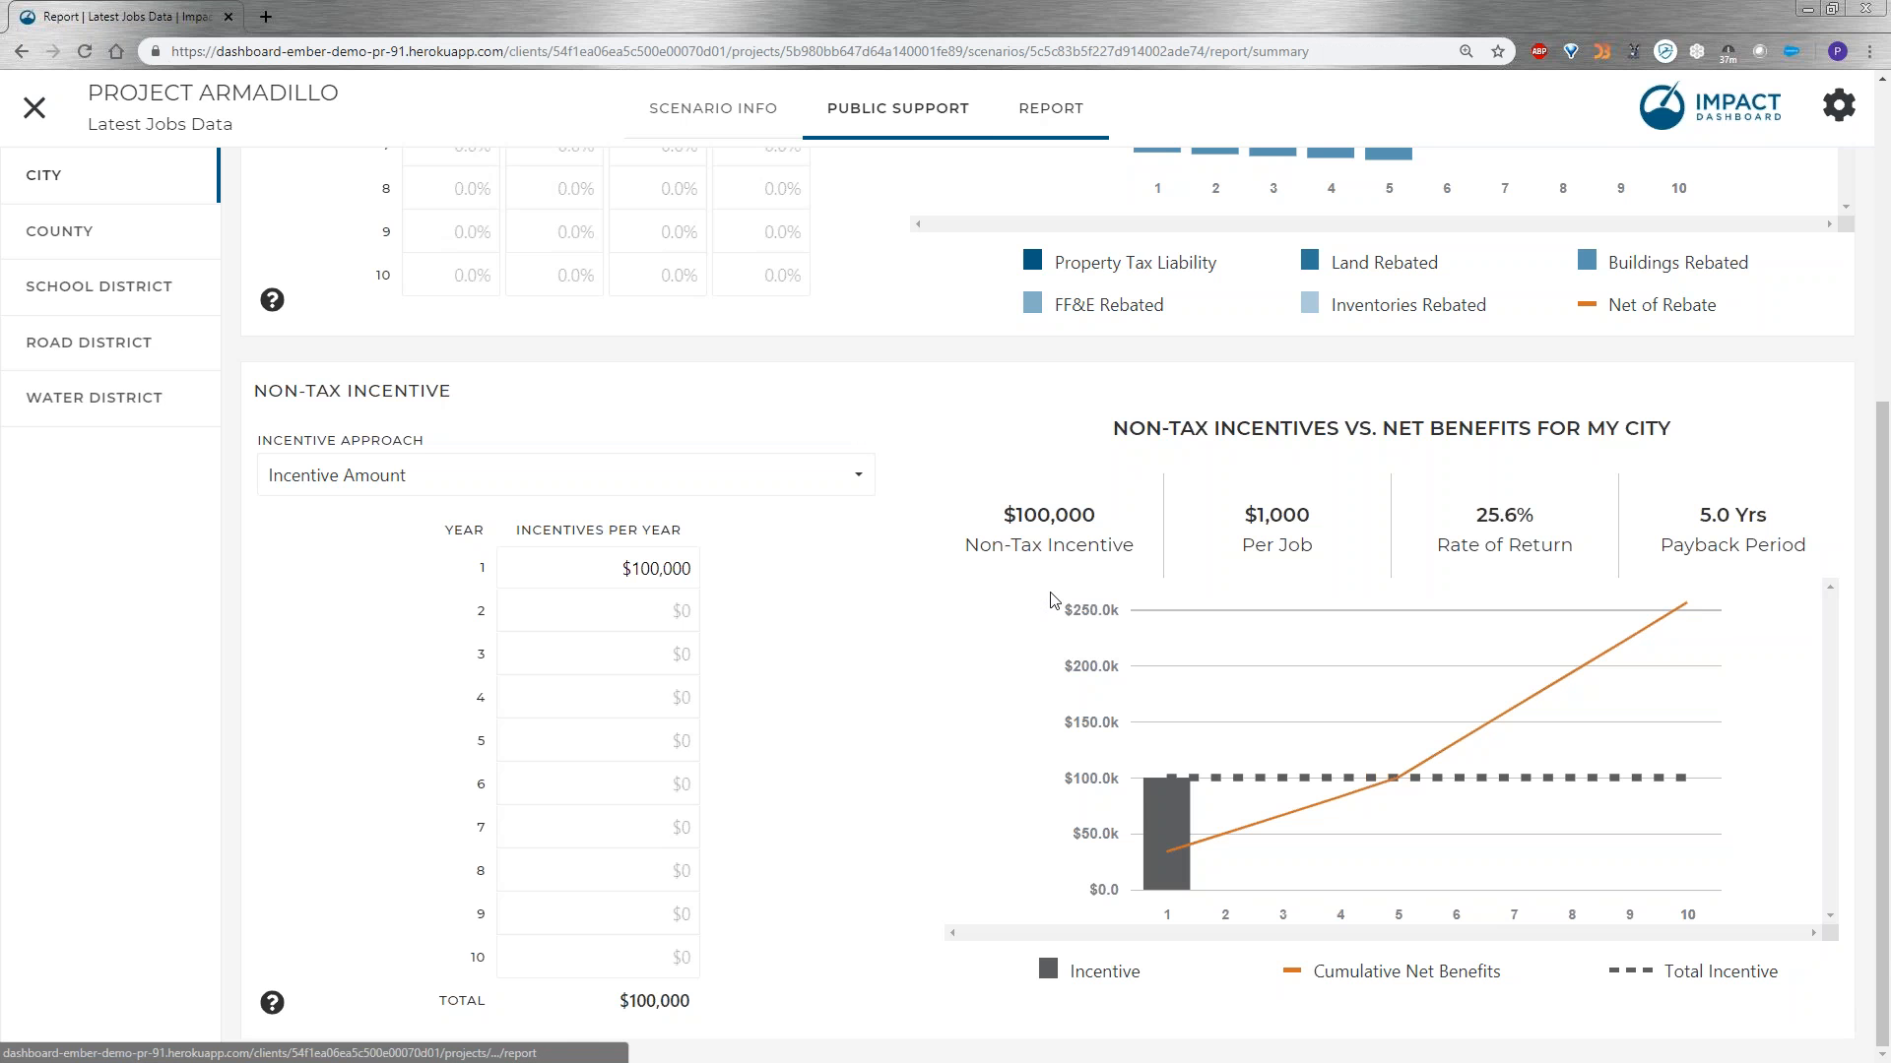
pyautogui.scroll(-5, 1066, 630)
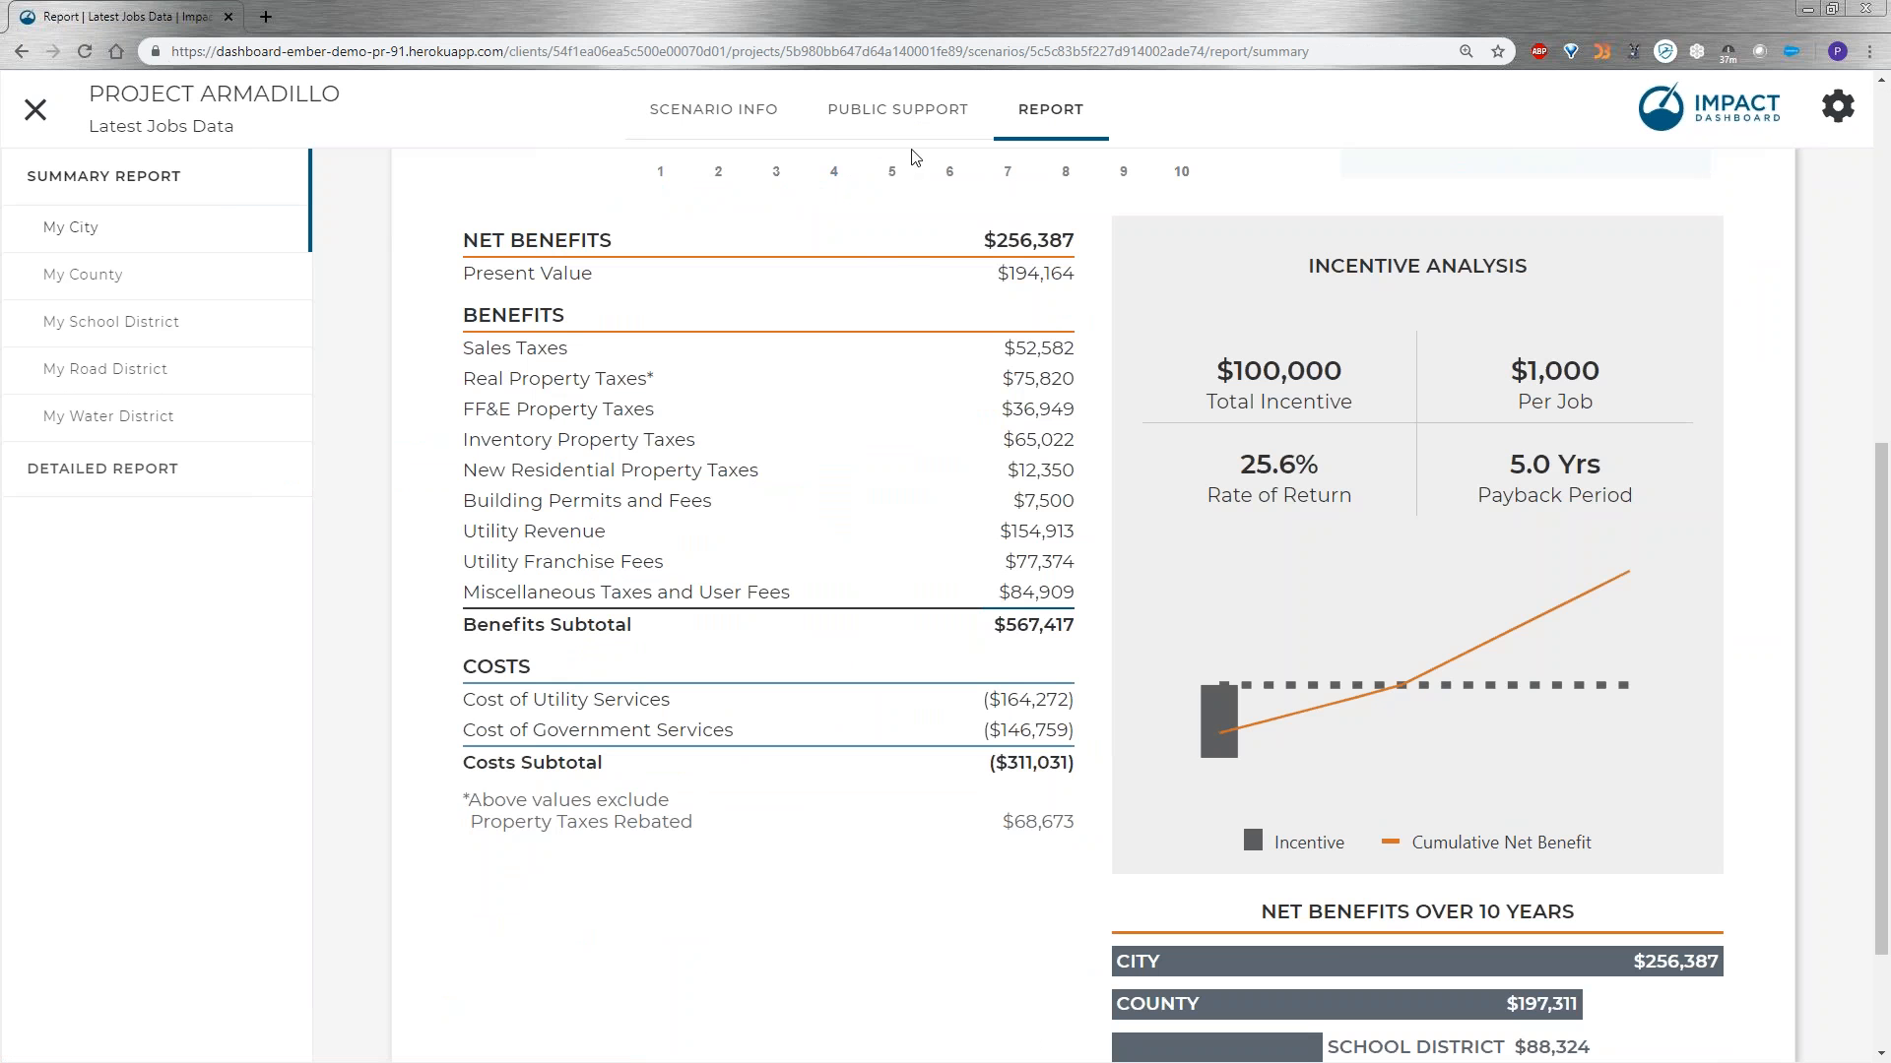
pyautogui.click(886, 113)
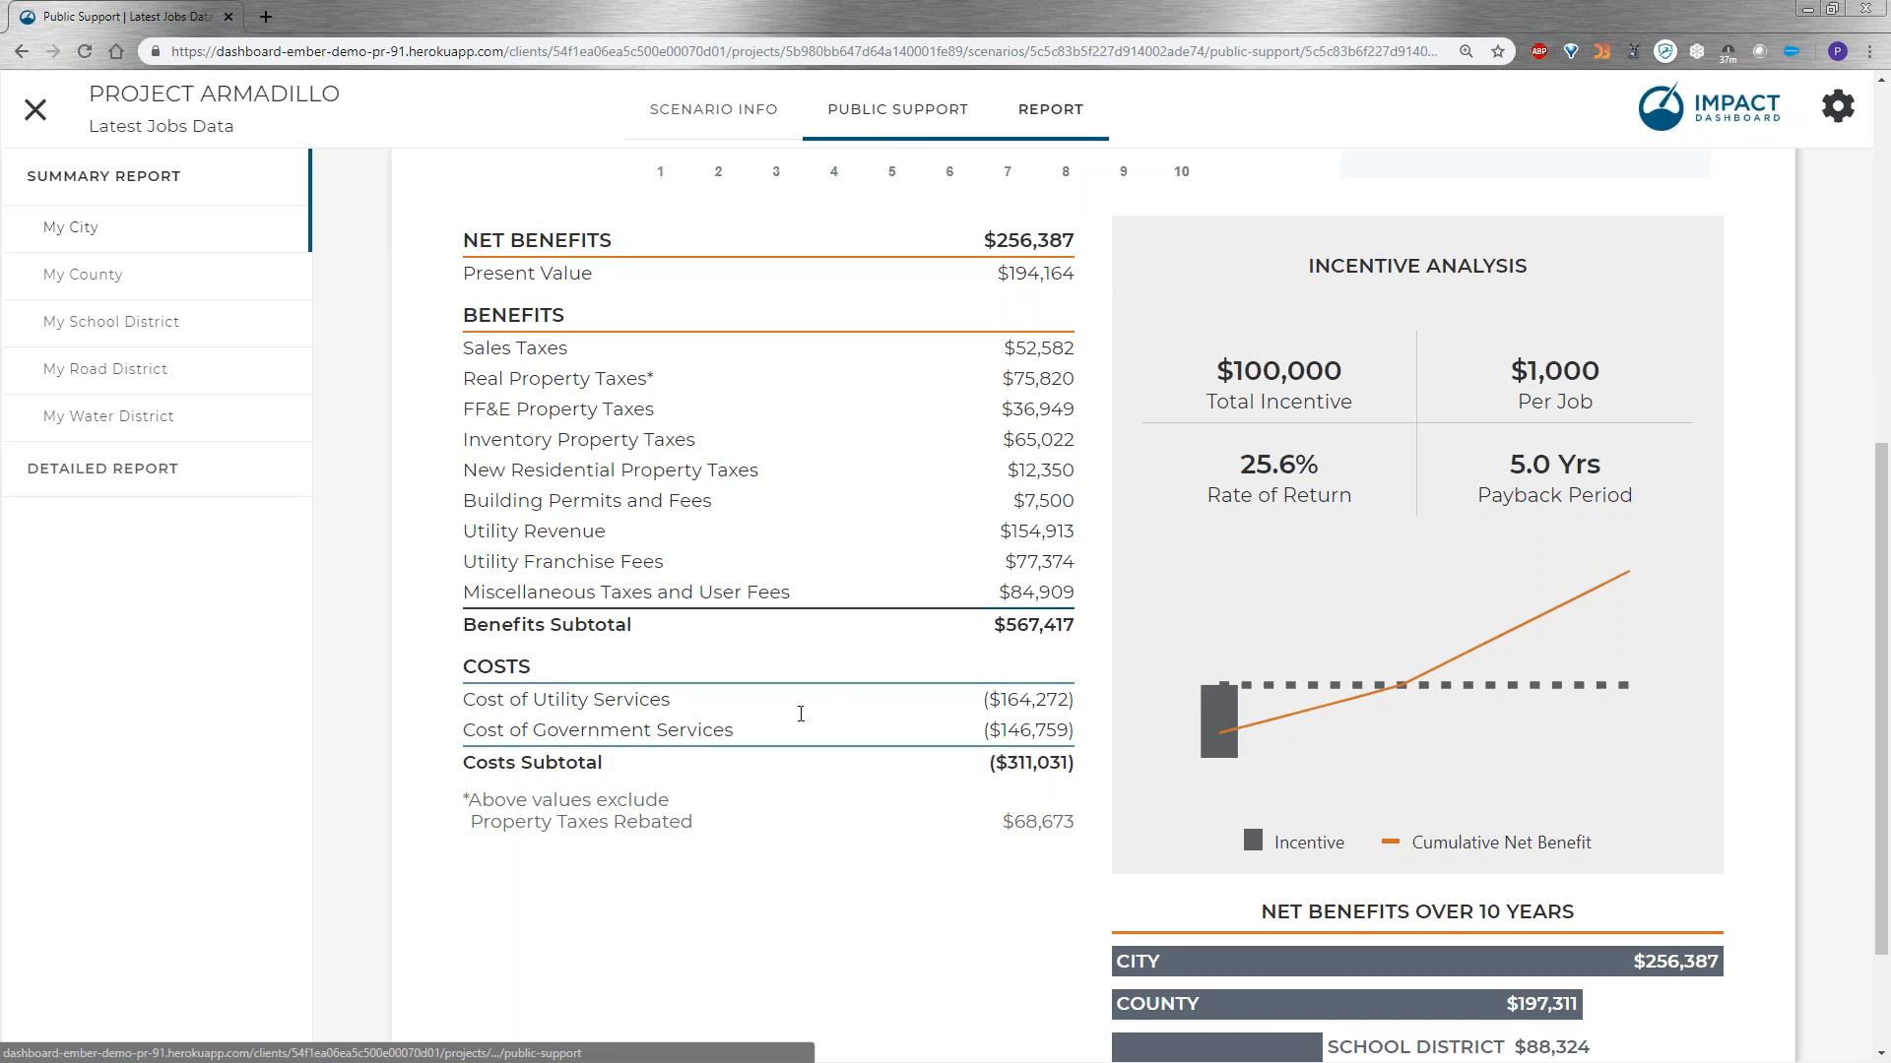
pyautogui.scroll(-5, 1428, 591)
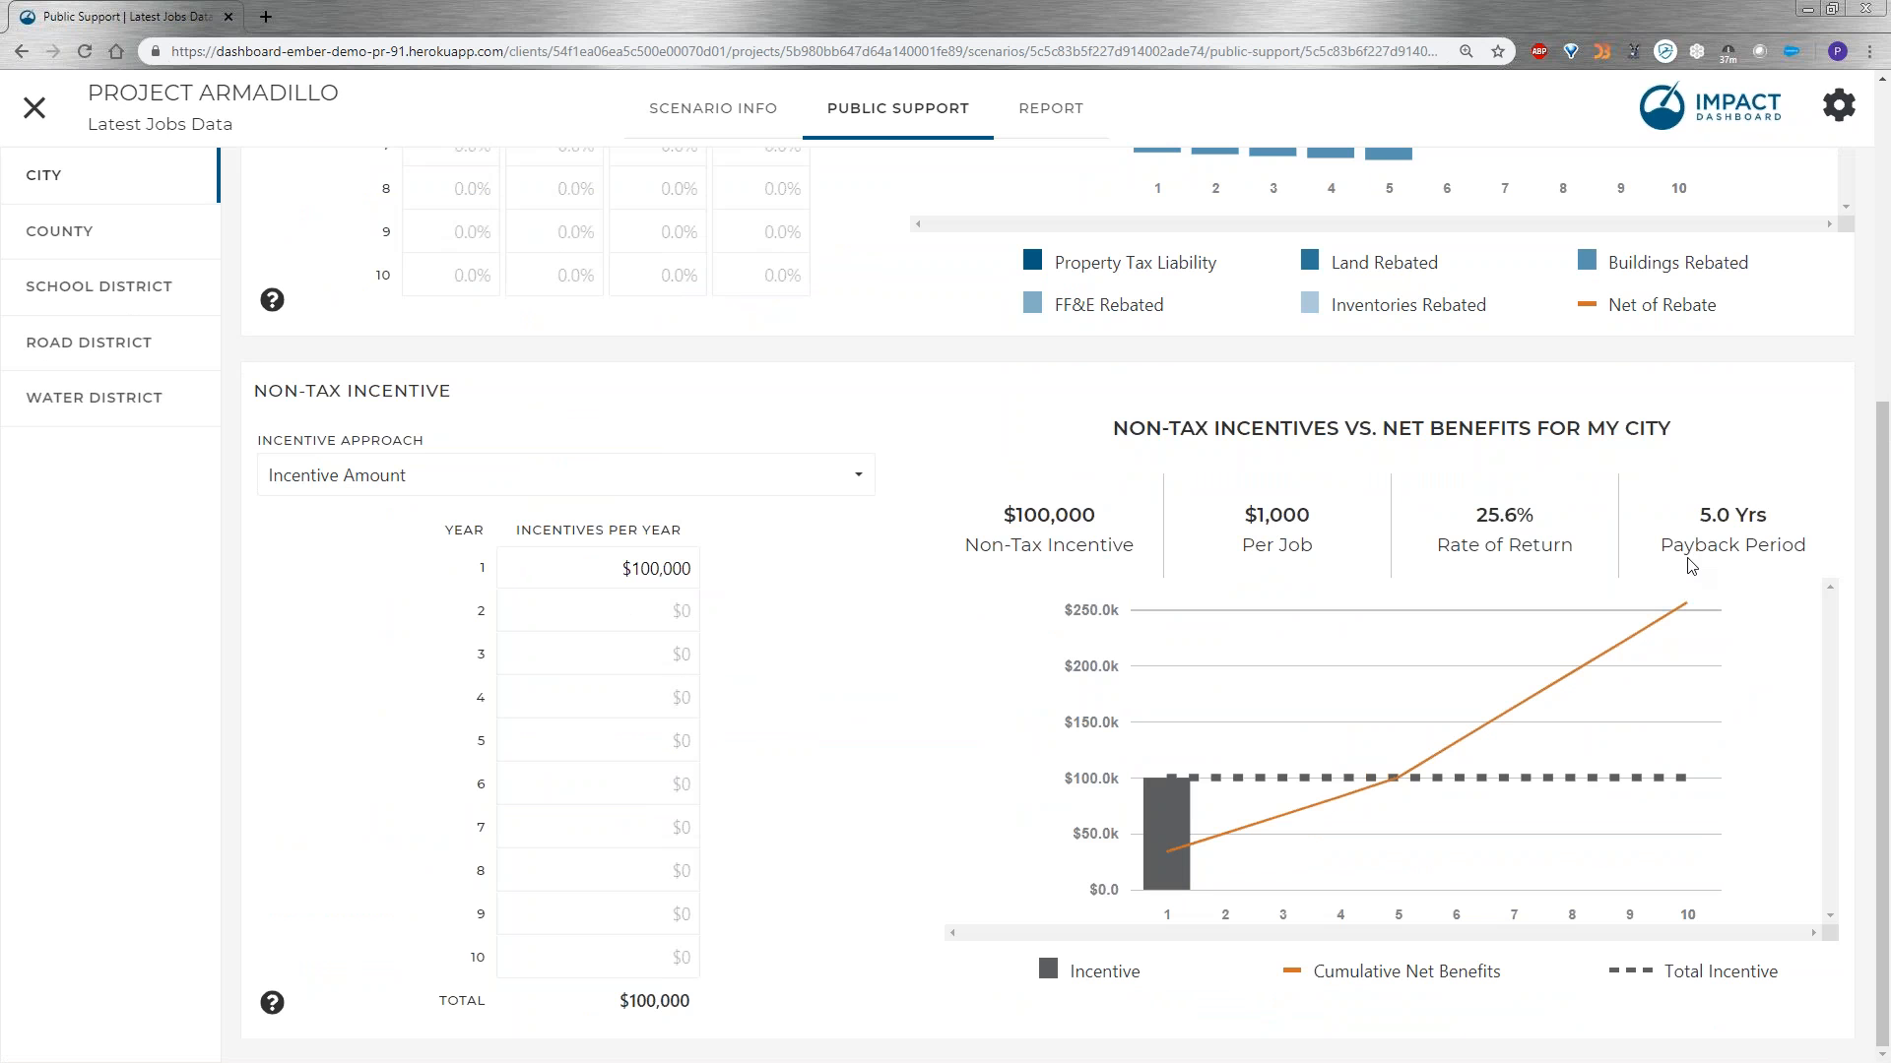
# Switch the non-tax incentive approach to Payback Period (years) and set the payback period to 3 years.
pyautogui.click(847, 485)
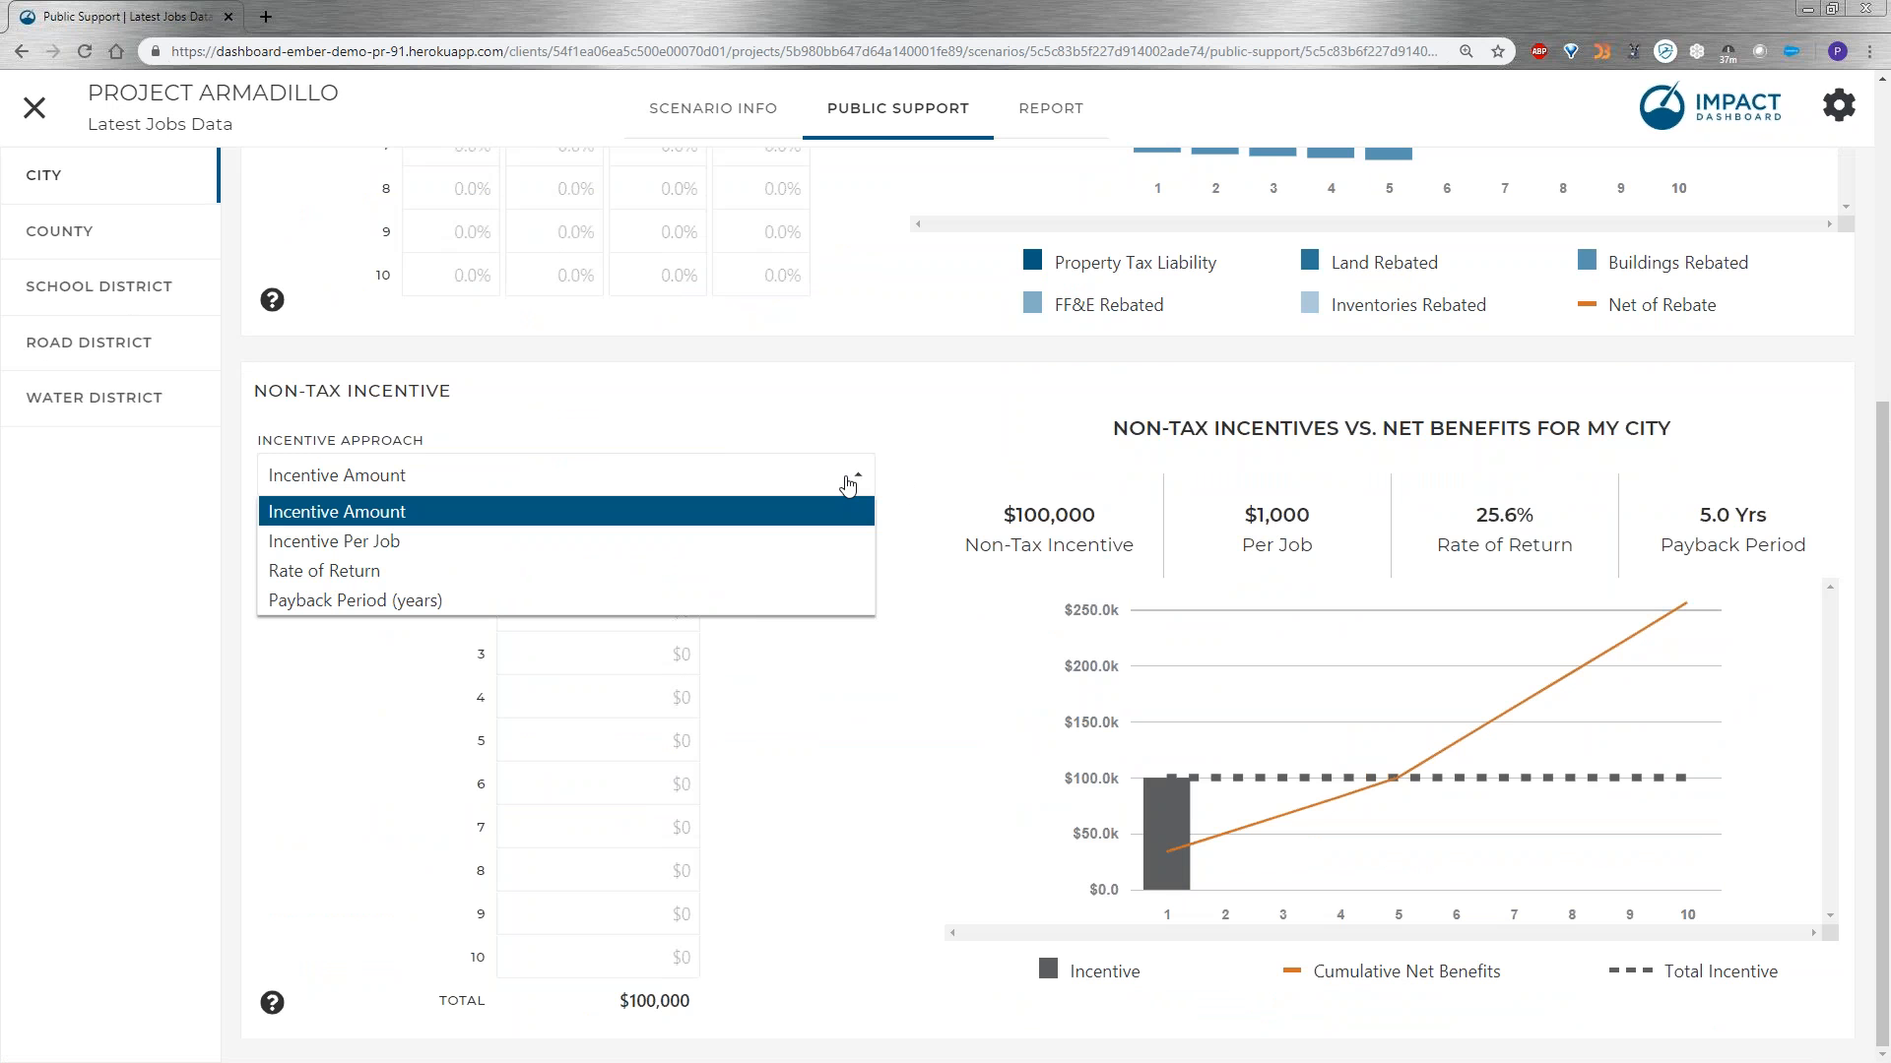
pyautogui.click(518, 602)
pyautogui.click(492, 597)
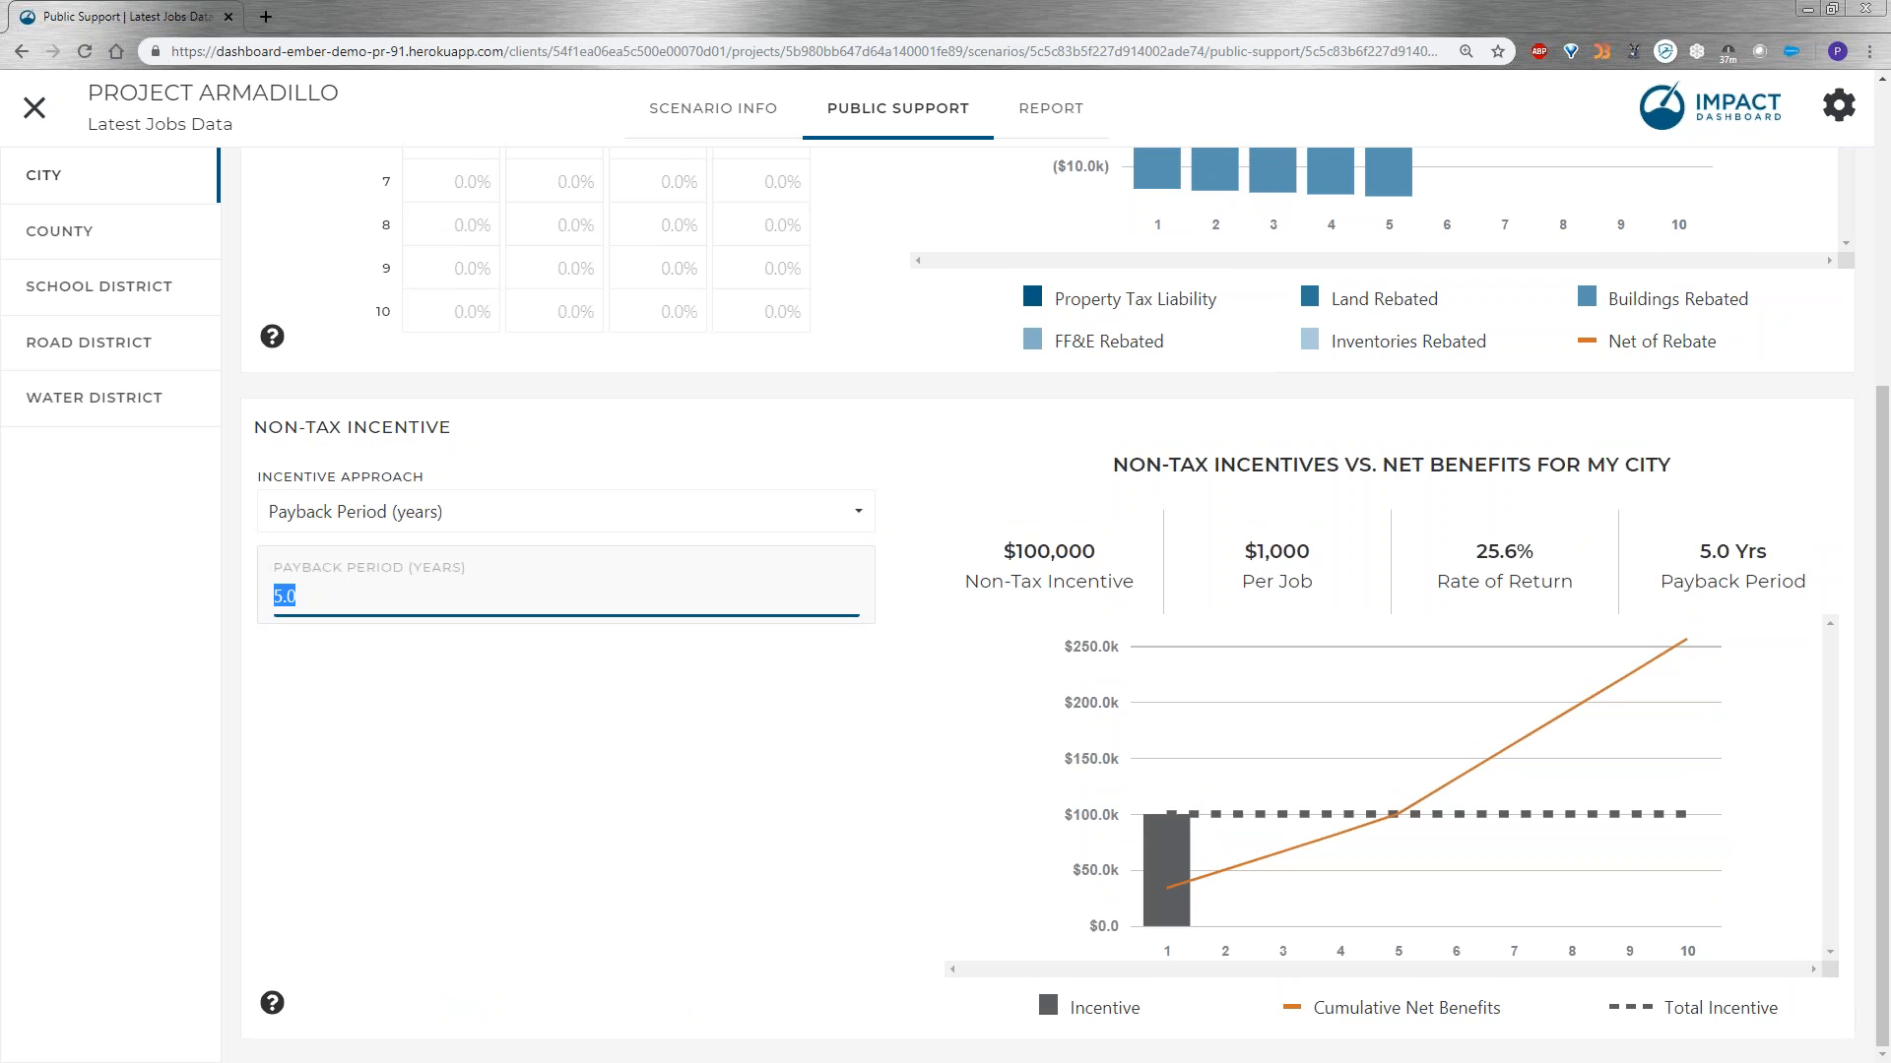
pyautogui.write('3')
pyautogui.click(633, 785)
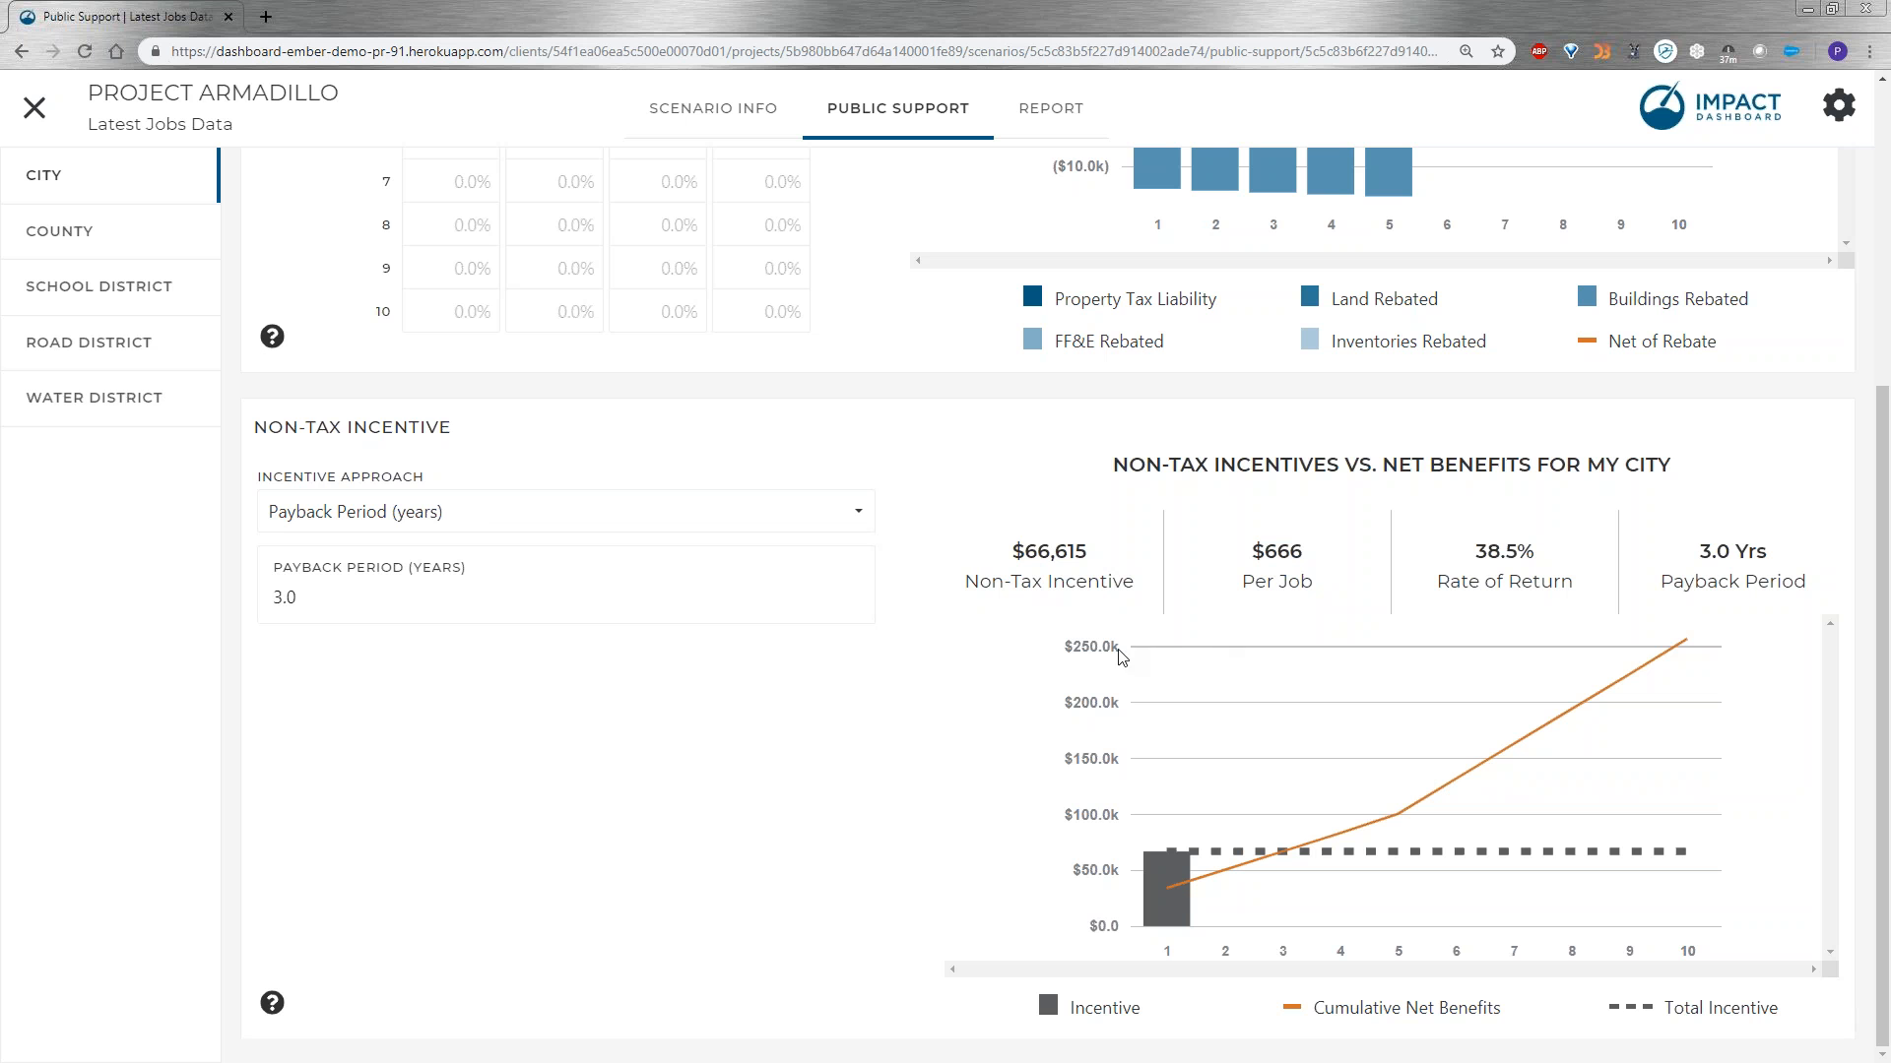
# Switch the city's non-tax incentive approach to Incentive Per Job and set the incentive per job to $1,000.
pyautogui.click(493, 511)
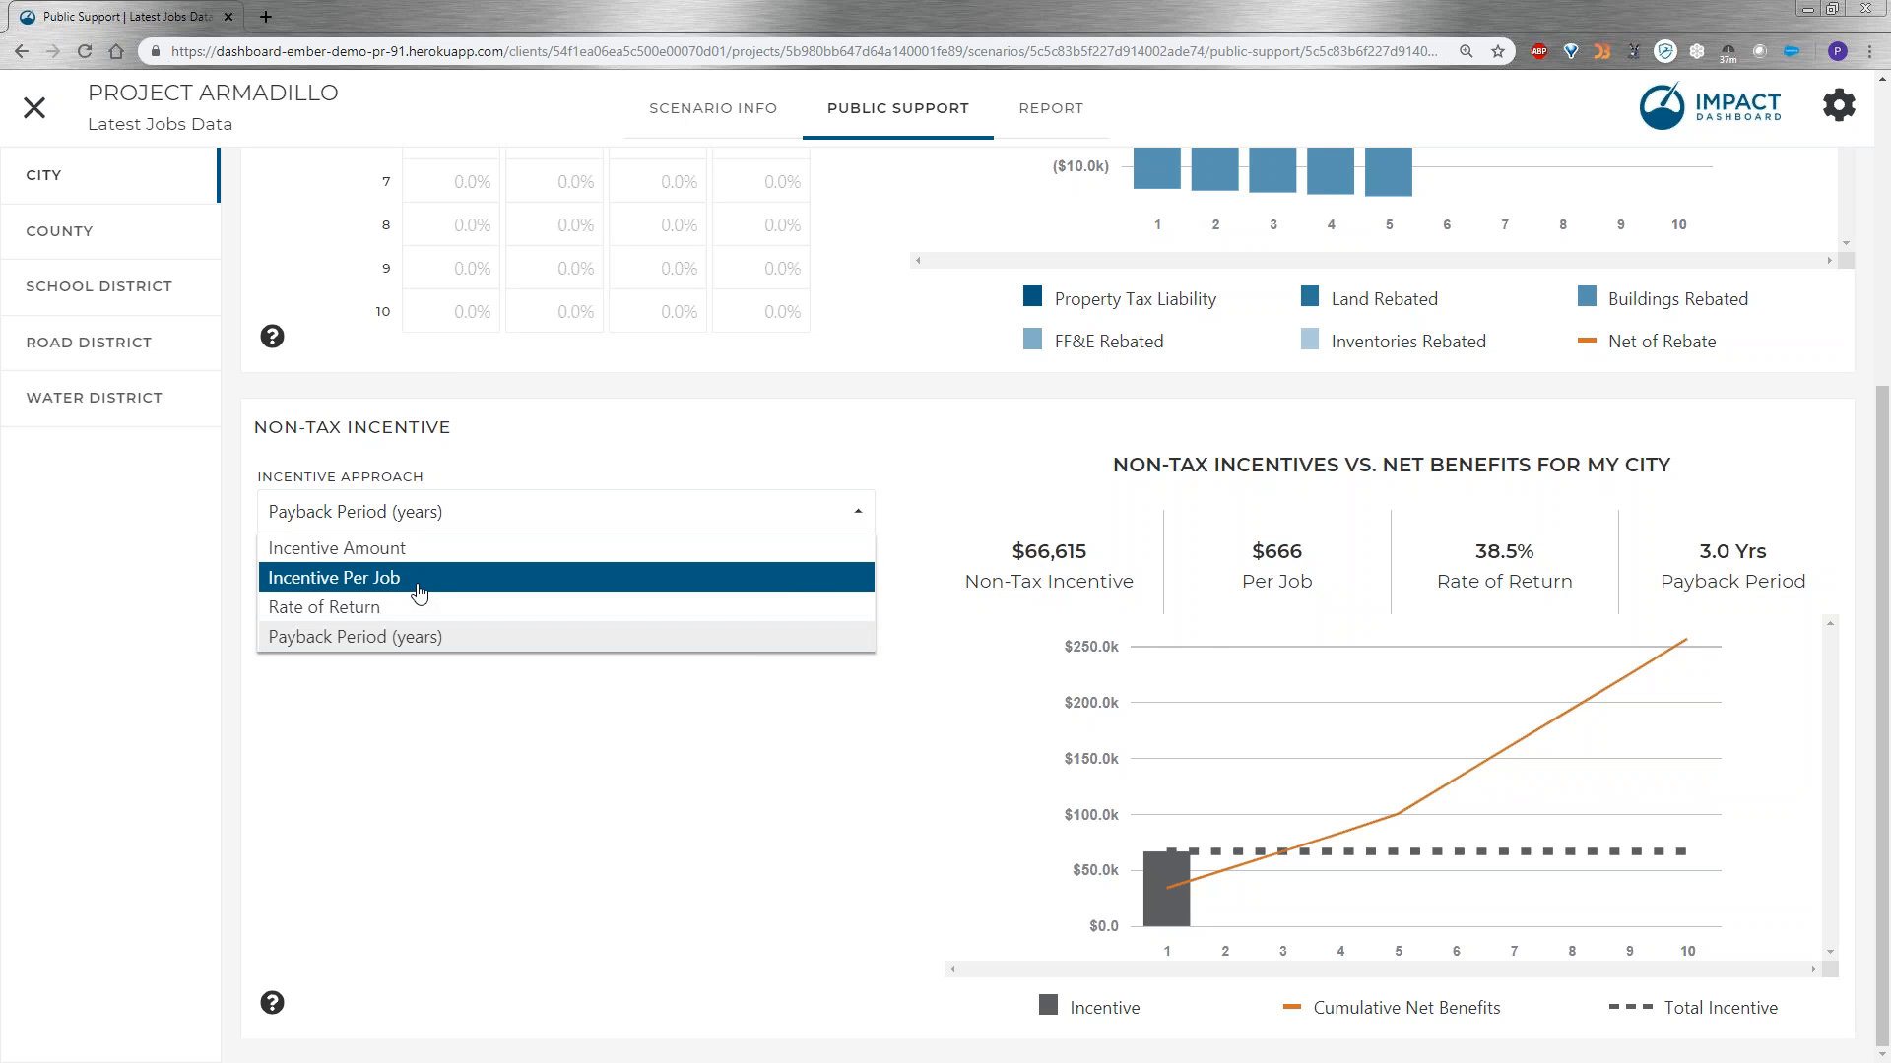
pyautogui.click(420, 580)
pyautogui.click(365, 608)
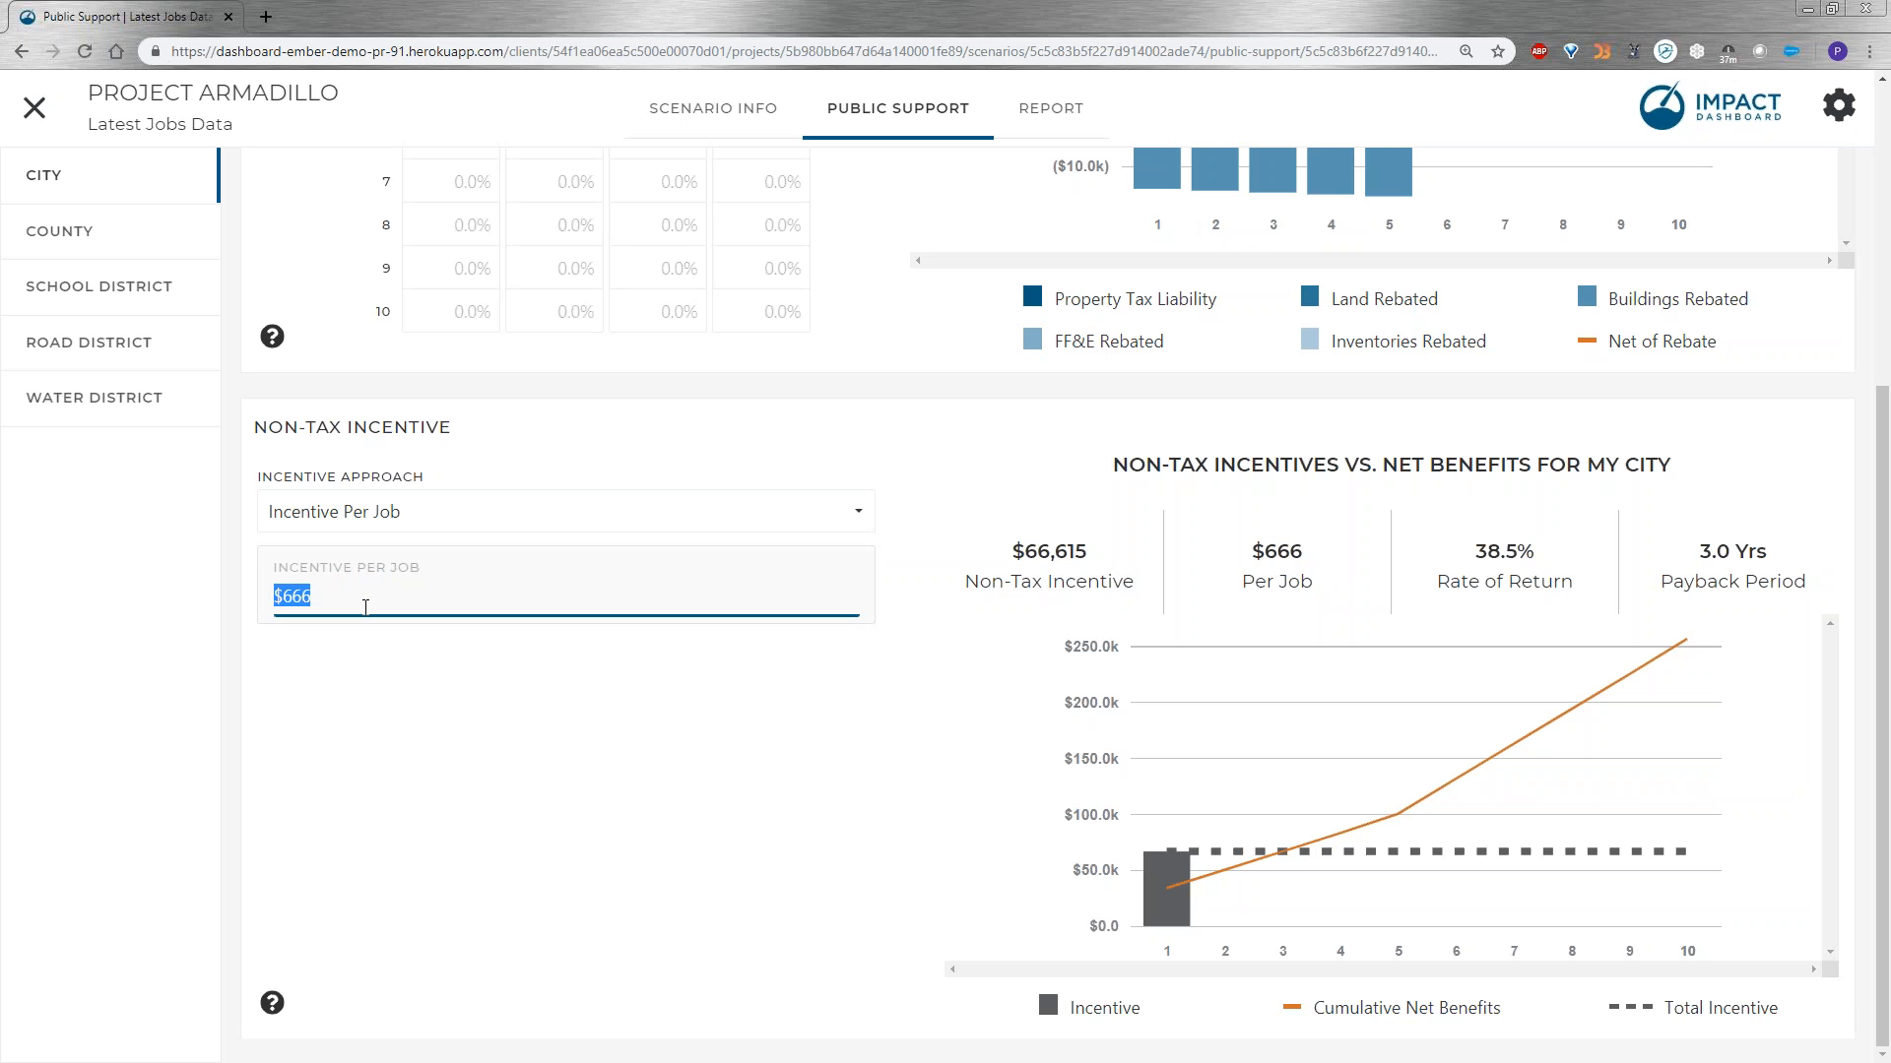
pyautogui.write('1000')
pyautogui.press('Tab')
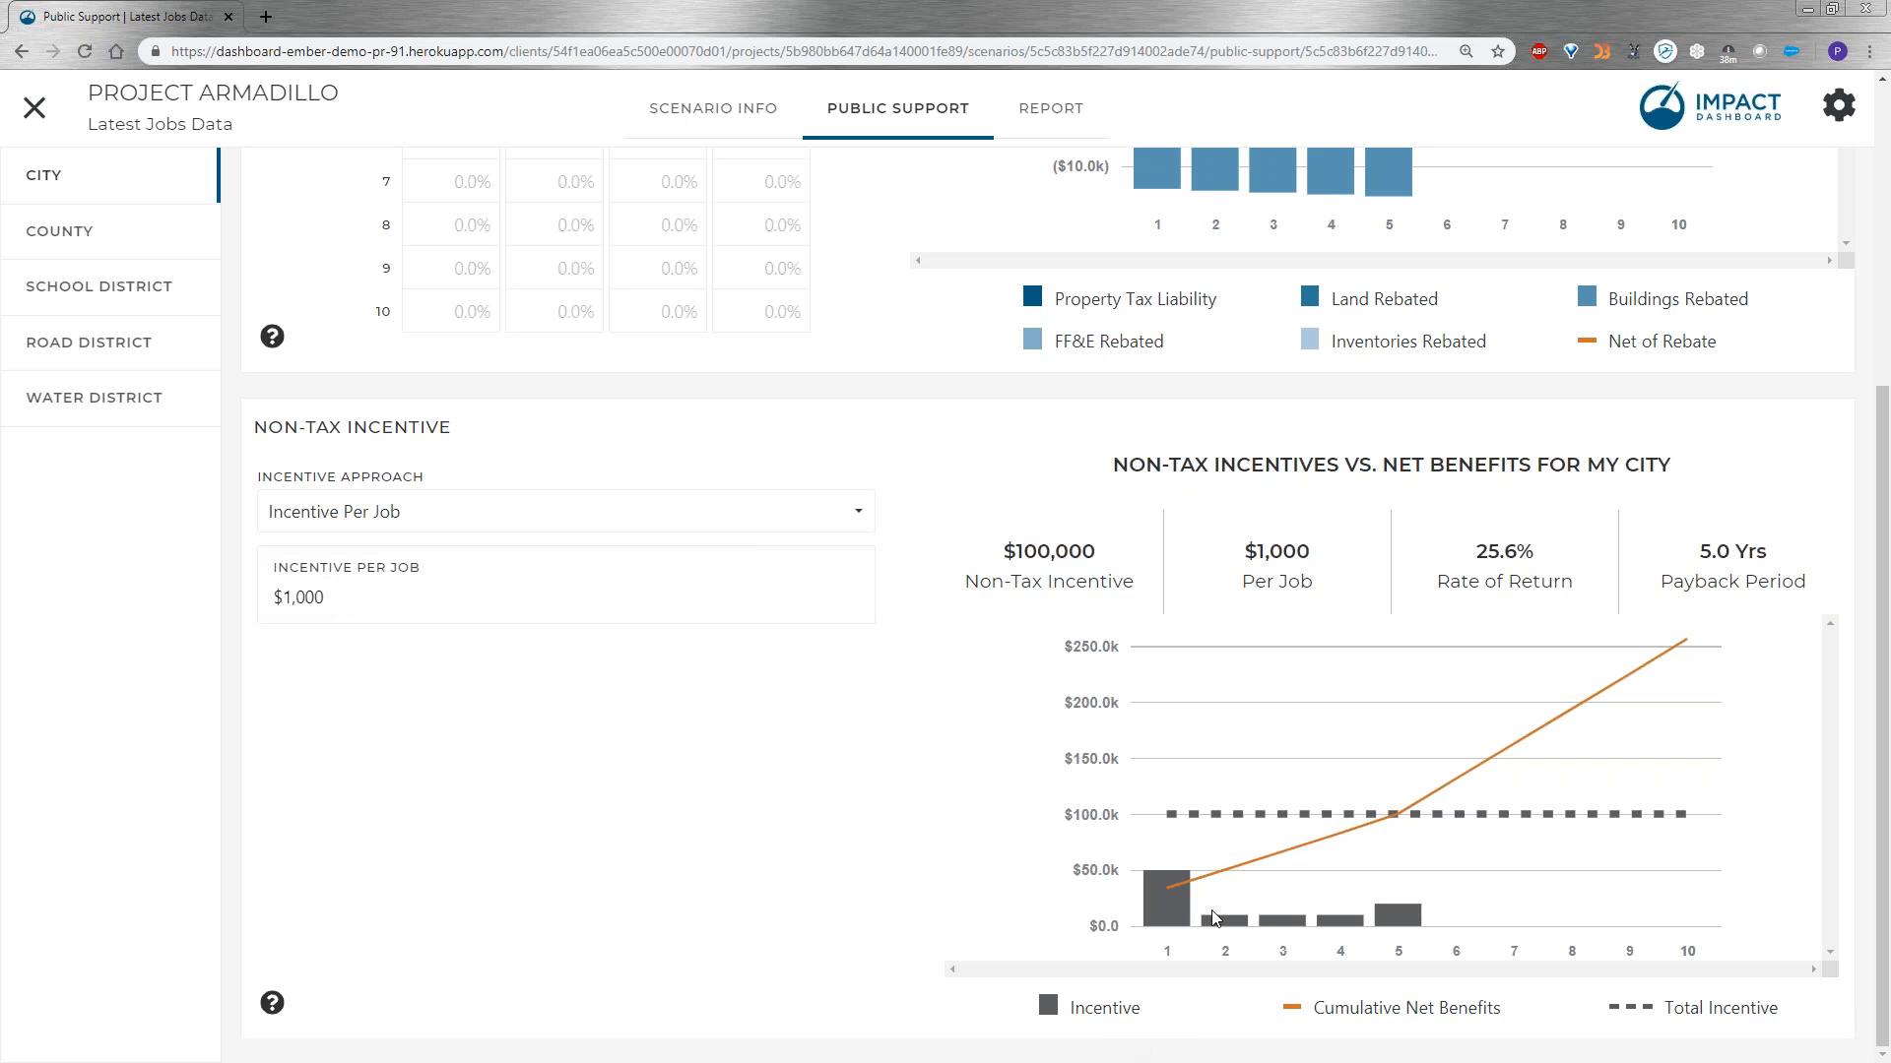
pyautogui.moveTo(1179, 916)
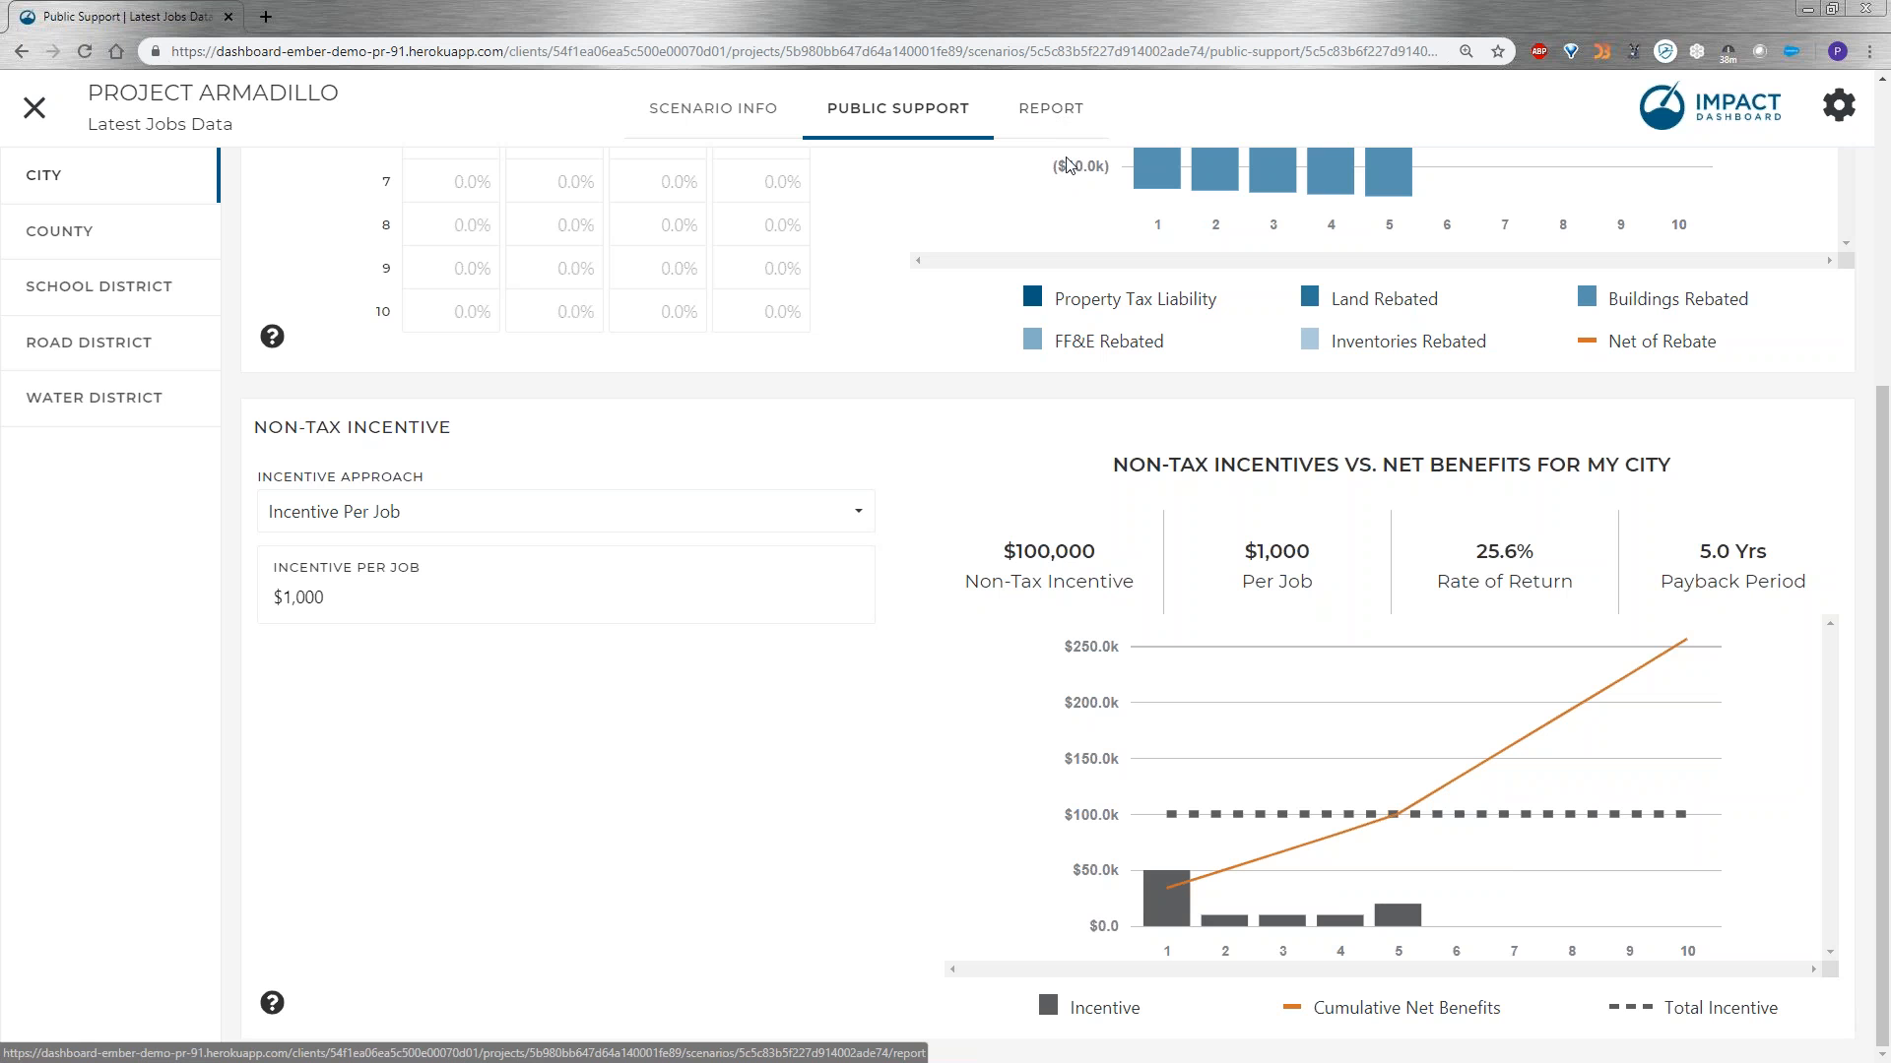
# In the county's public support settings, choose the Incentive Per Job approach for the non-tax incentive and enter $500 per job.
pyautogui.scroll(1, 764, 417)
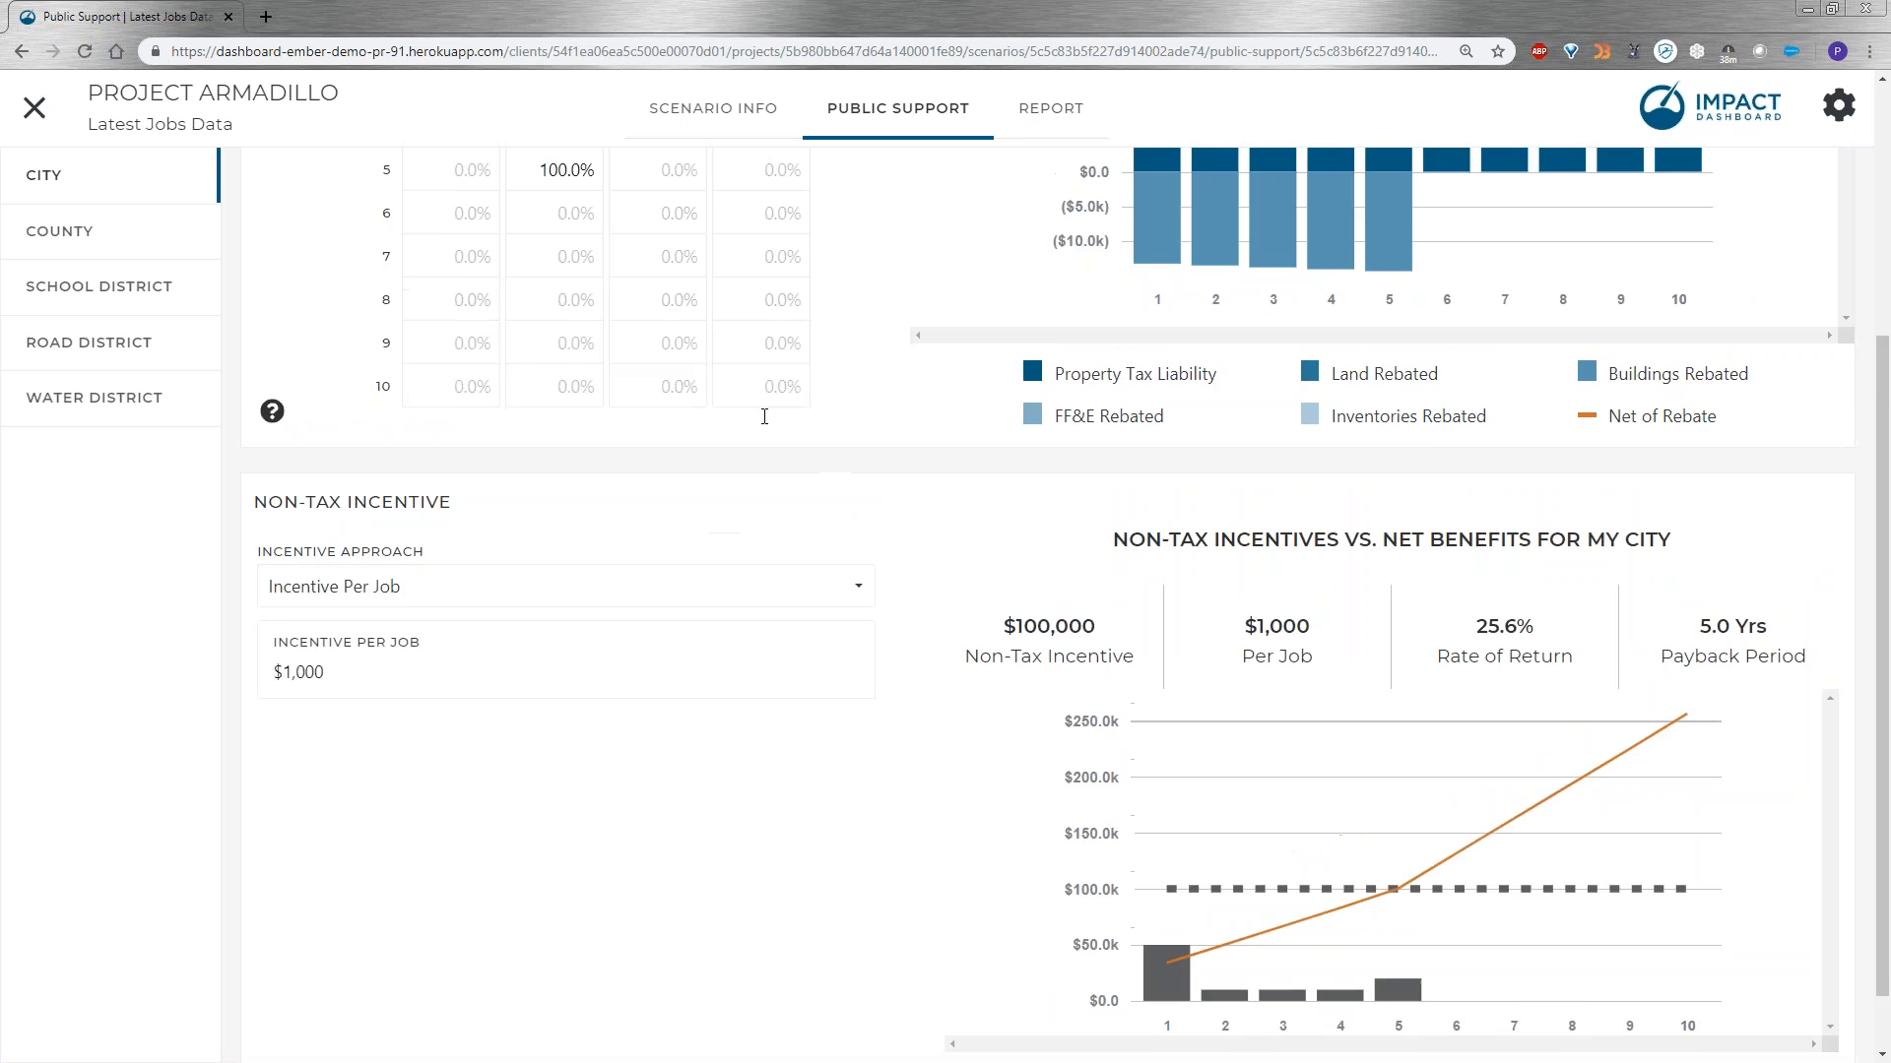
pyautogui.scroll(4, 764, 416)
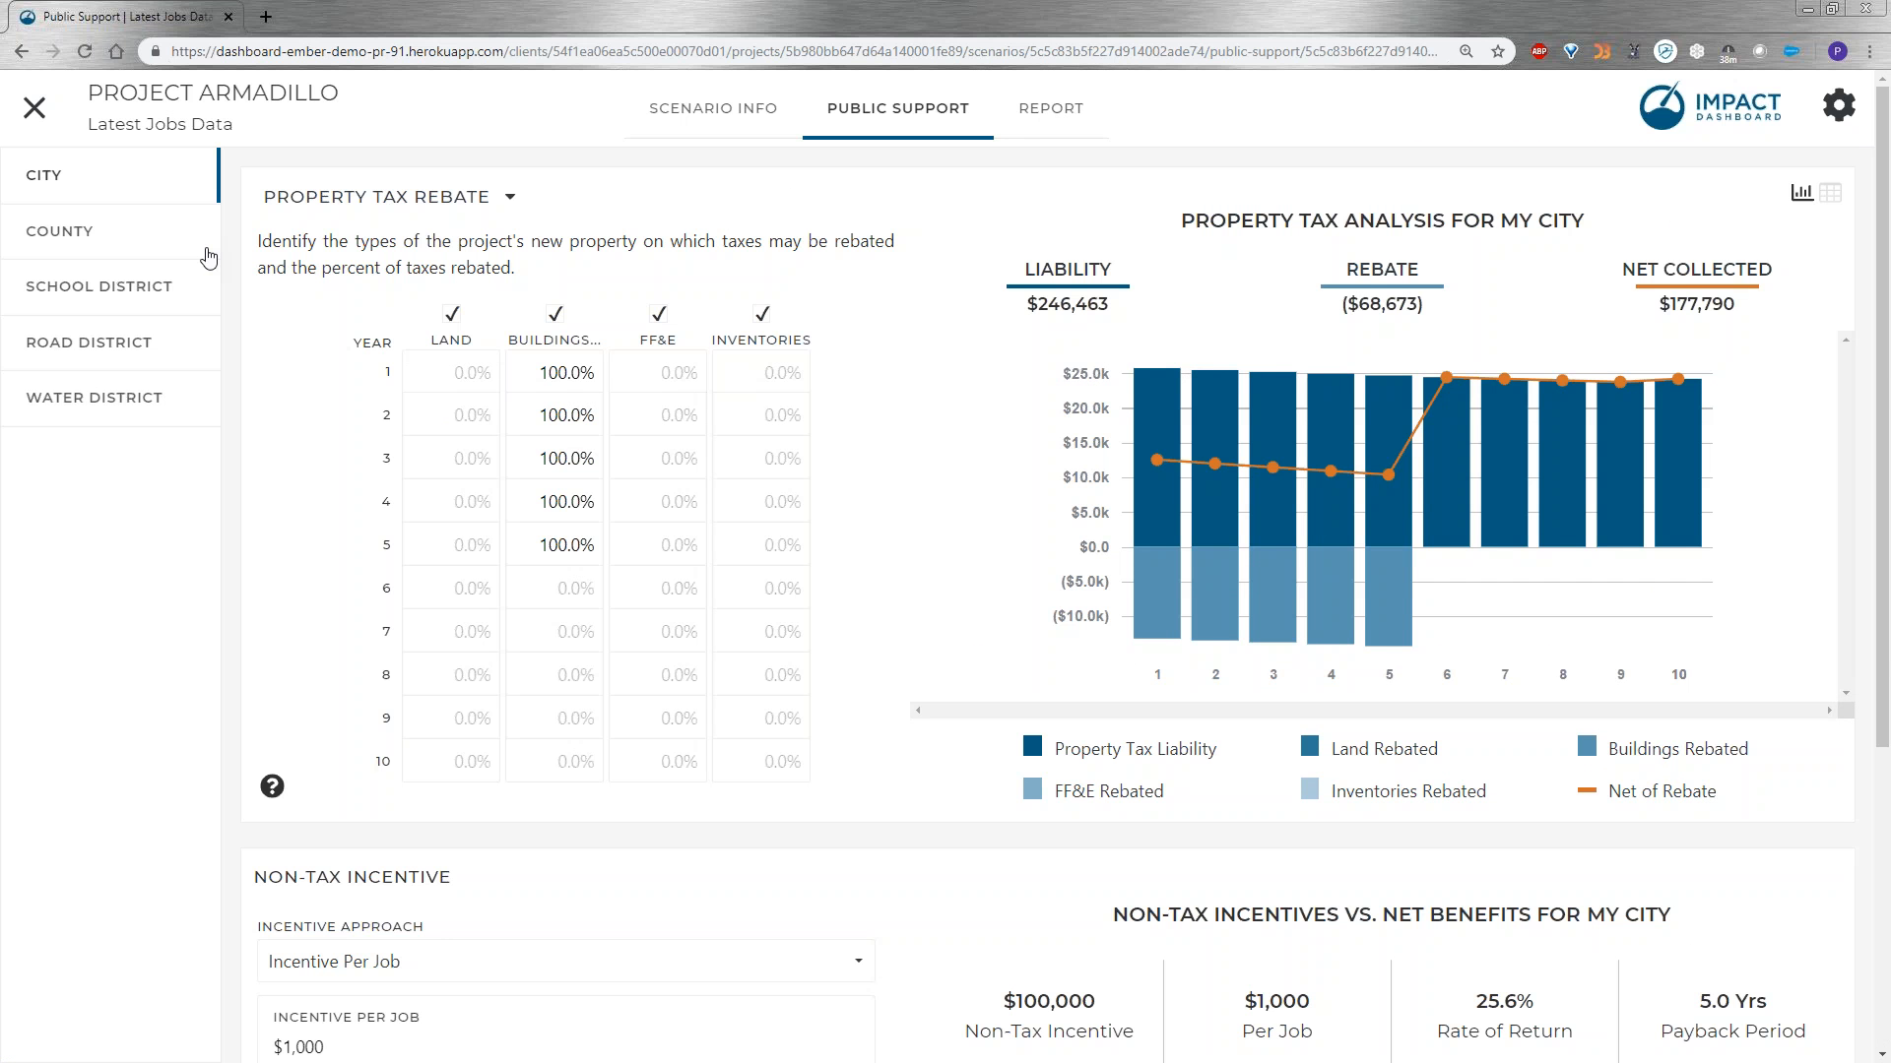
pyautogui.click(114, 250)
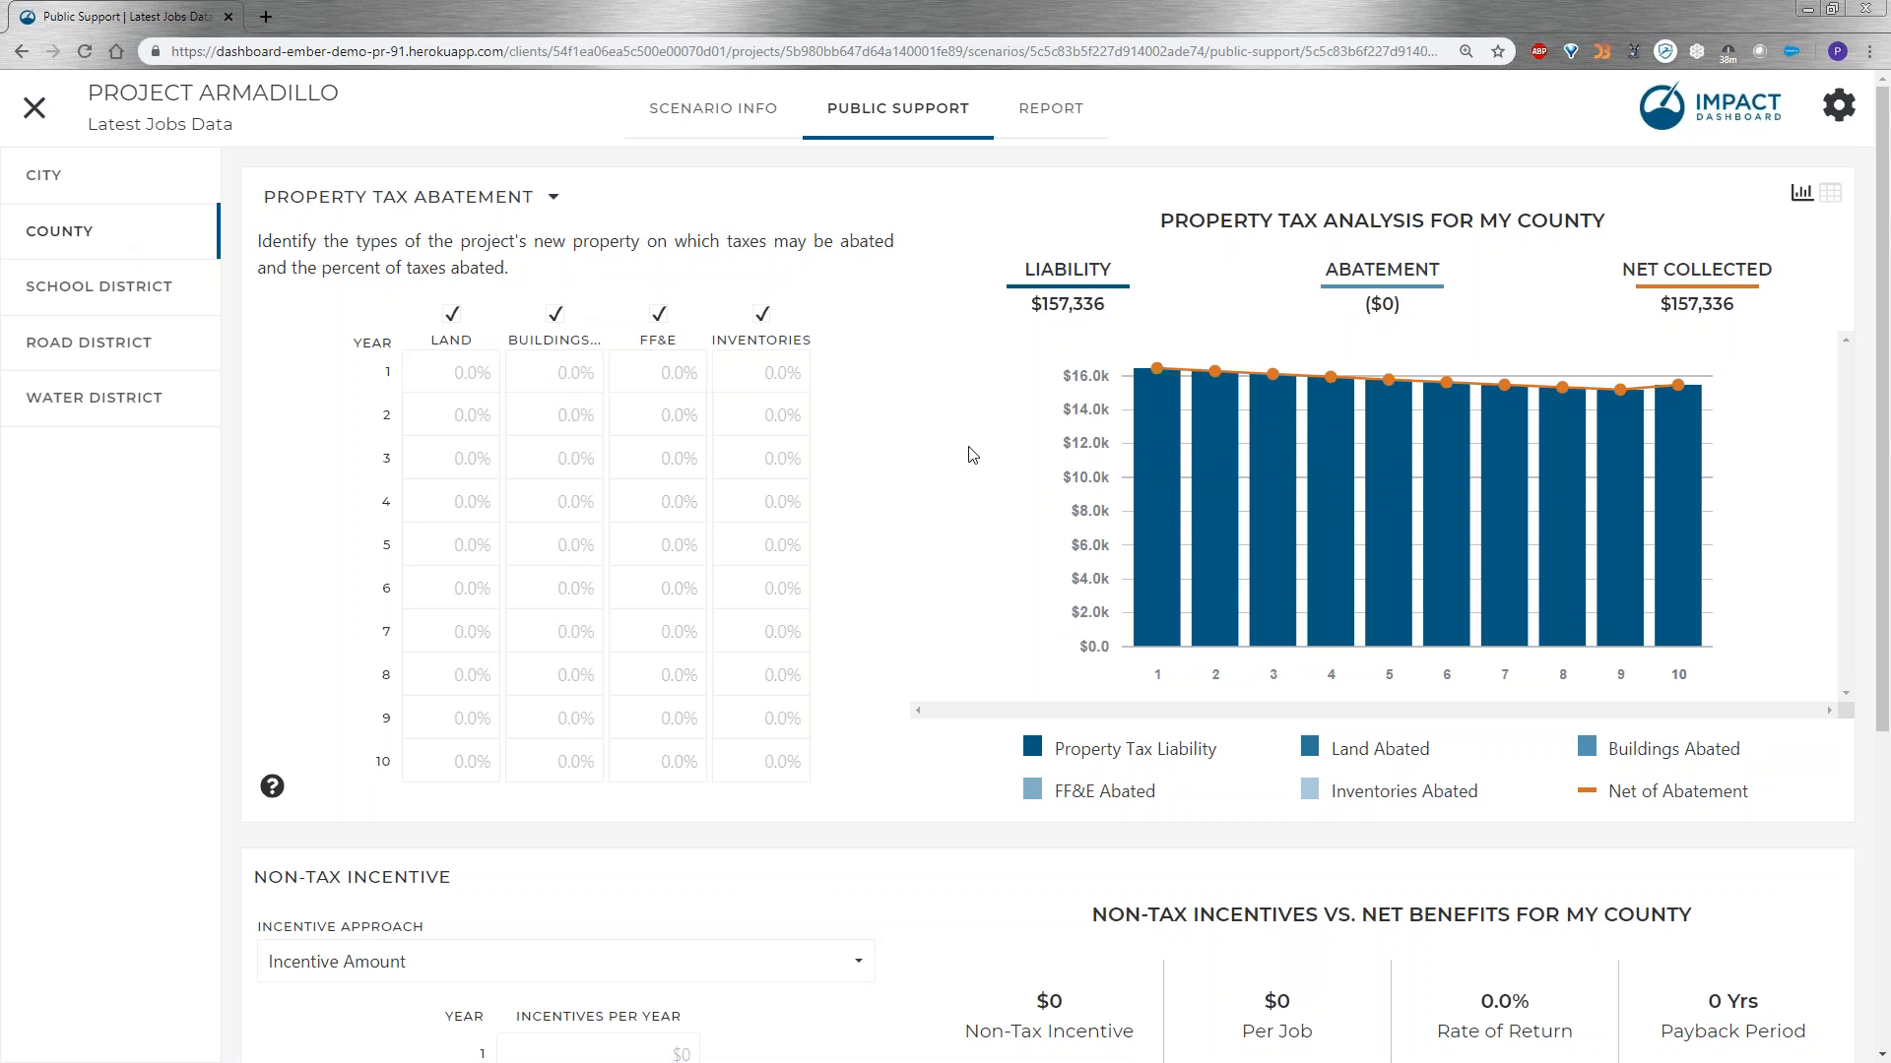
pyautogui.scroll(-5, 975, 472)
pyautogui.click(644, 474)
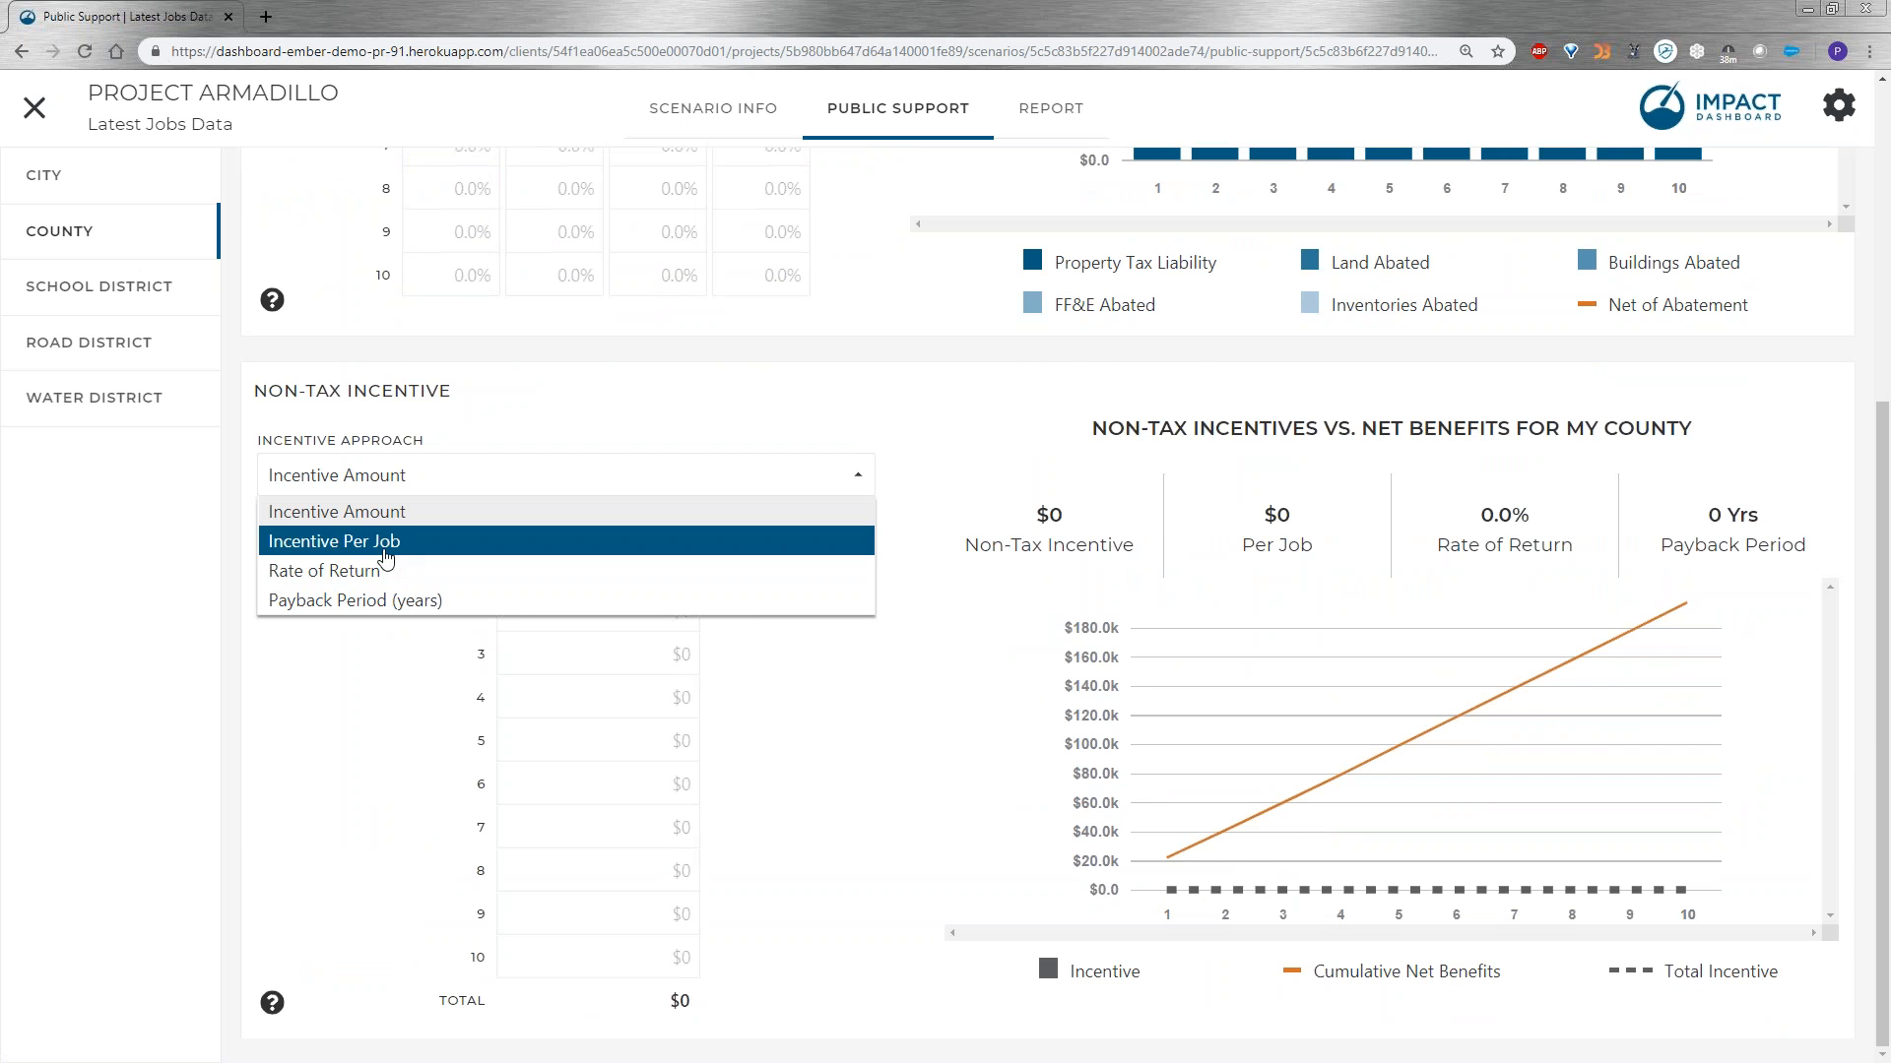
pyautogui.click(394, 547)
pyautogui.click(434, 589)
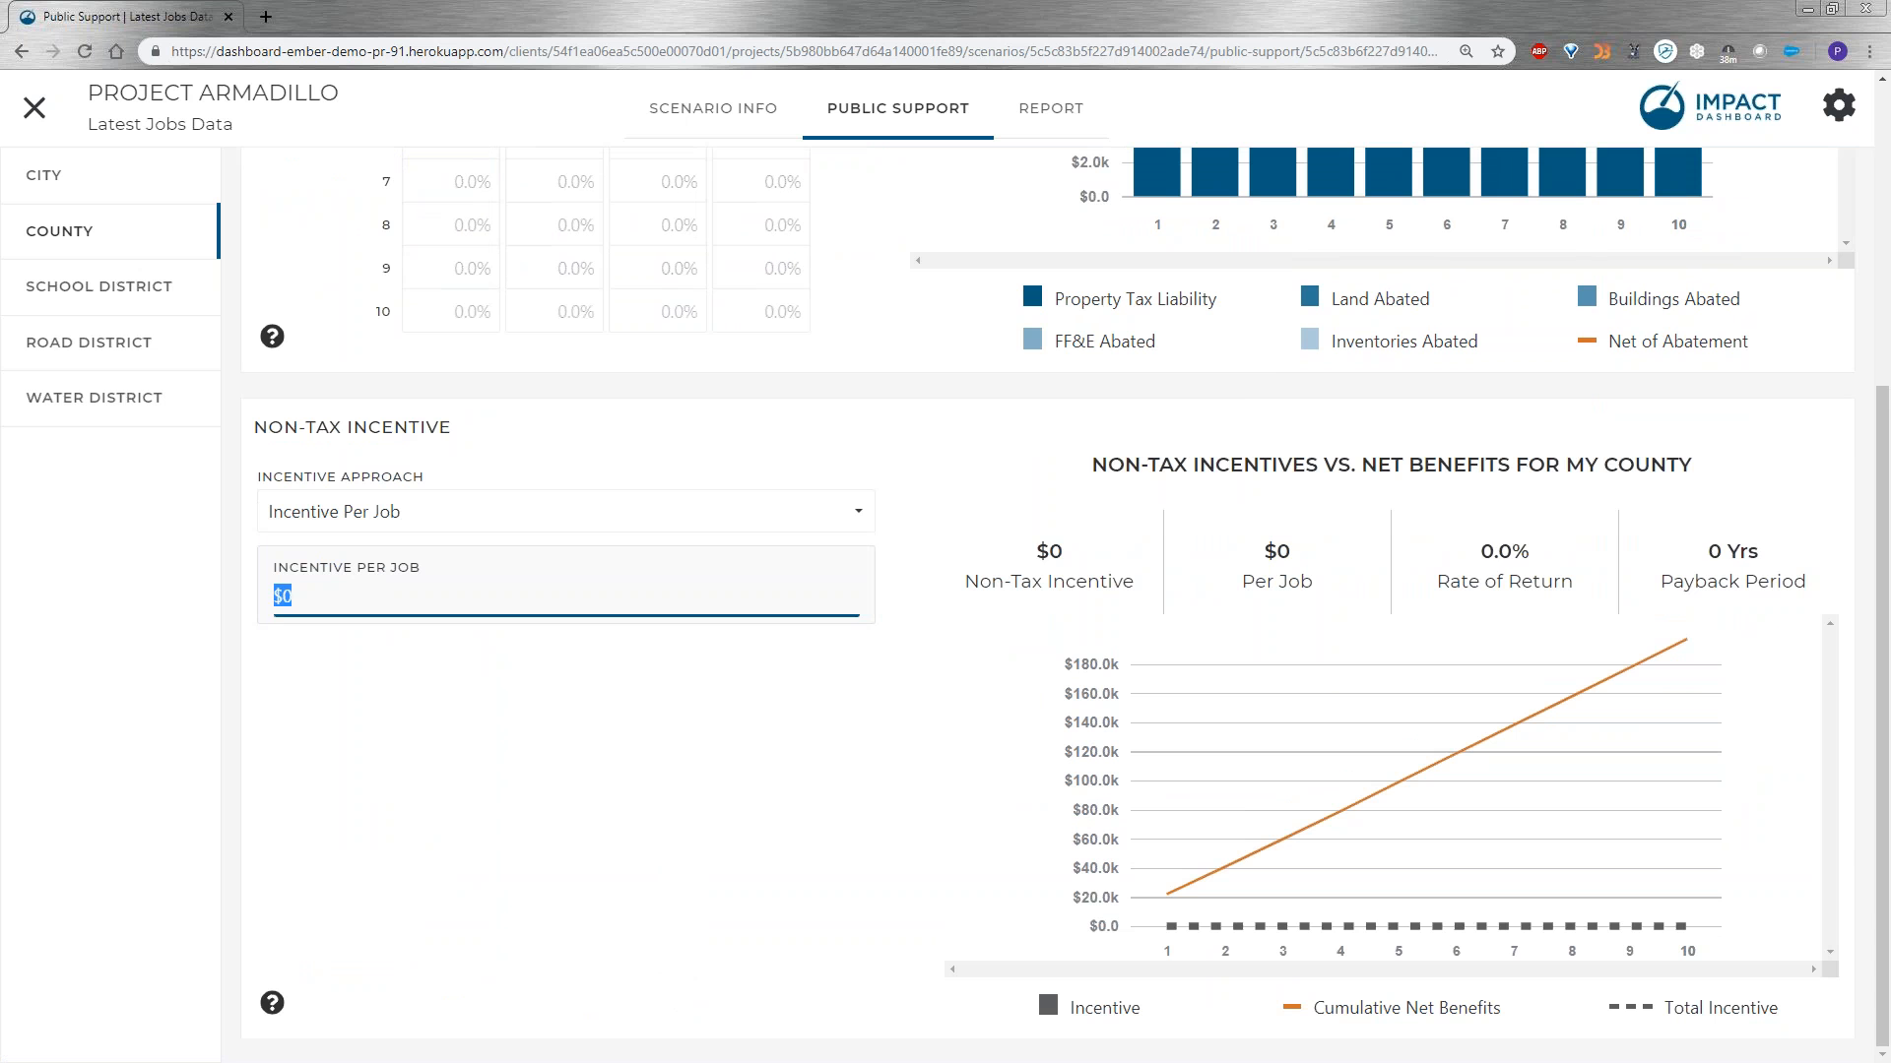
pyautogui.write('500')
pyautogui.click(629, 793)
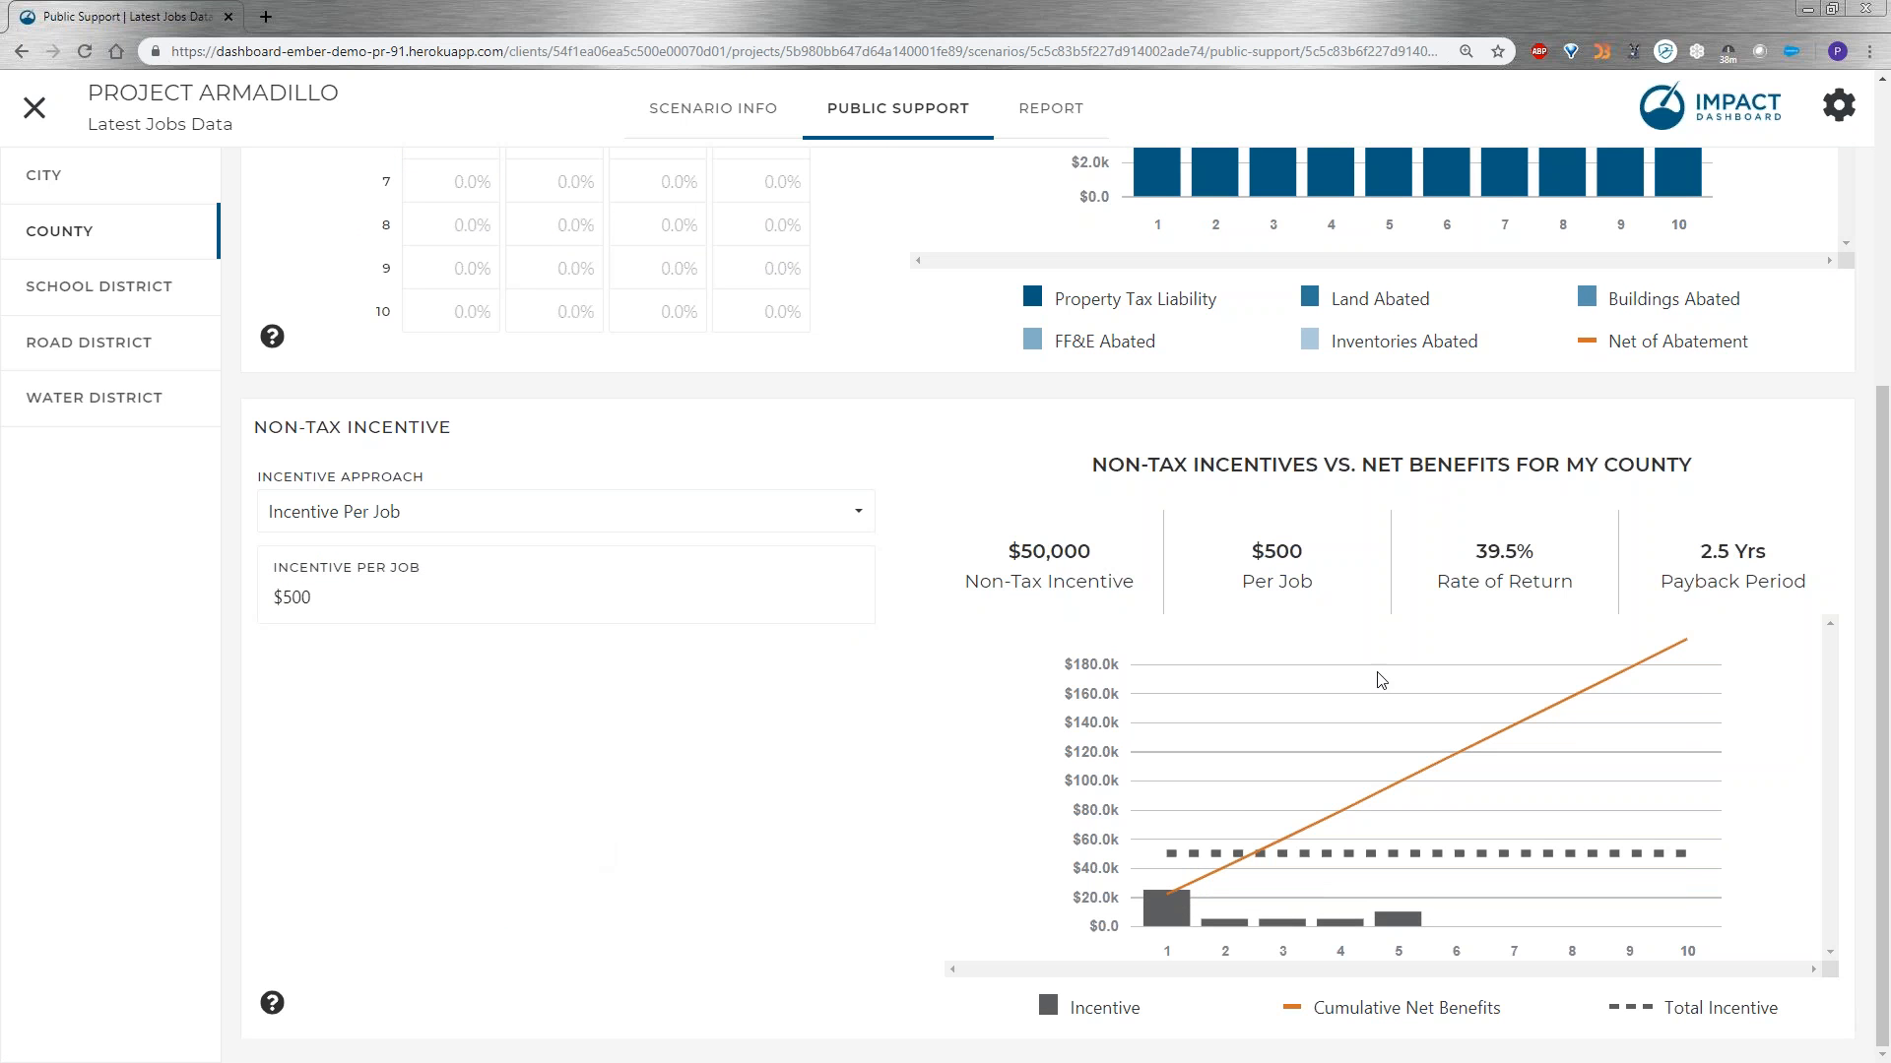
# View the My City summary report for the scenario and return to the scenario info.
pyautogui.scroll(5, 932, 630)
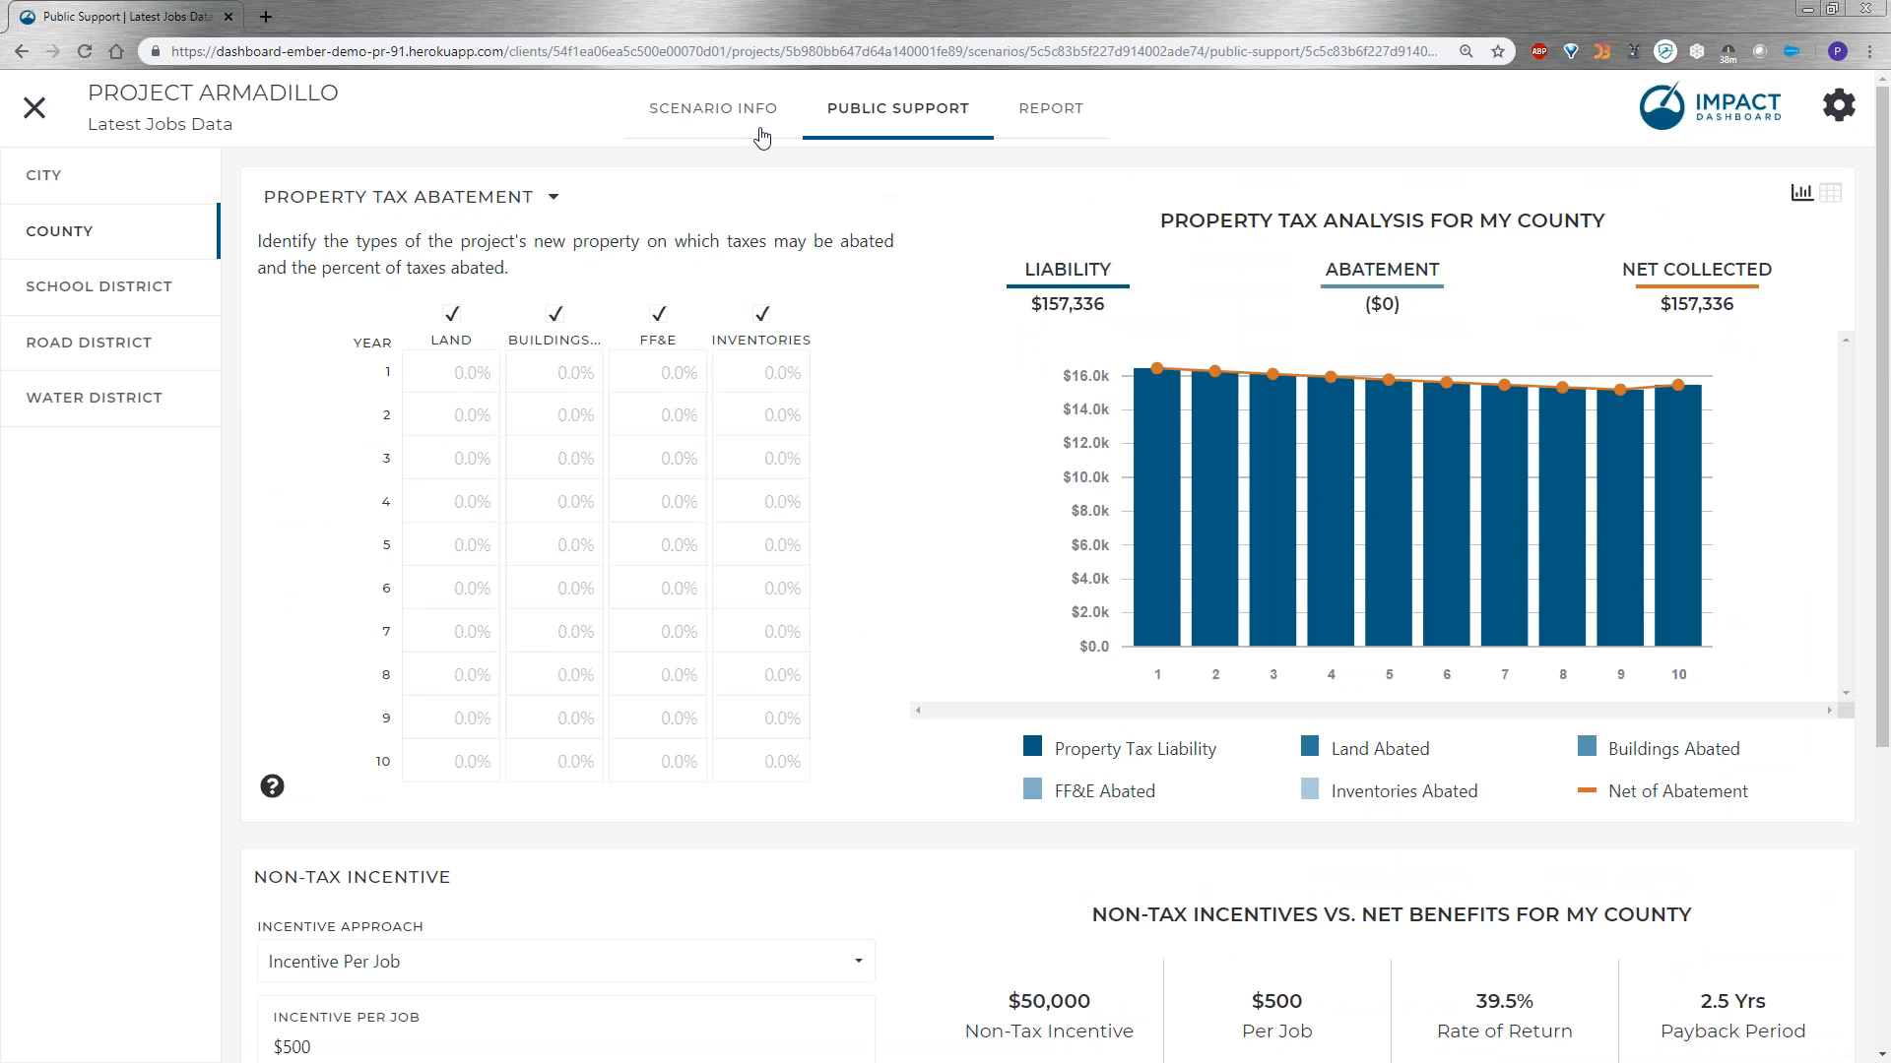
pyautogui.click(1041, 135)
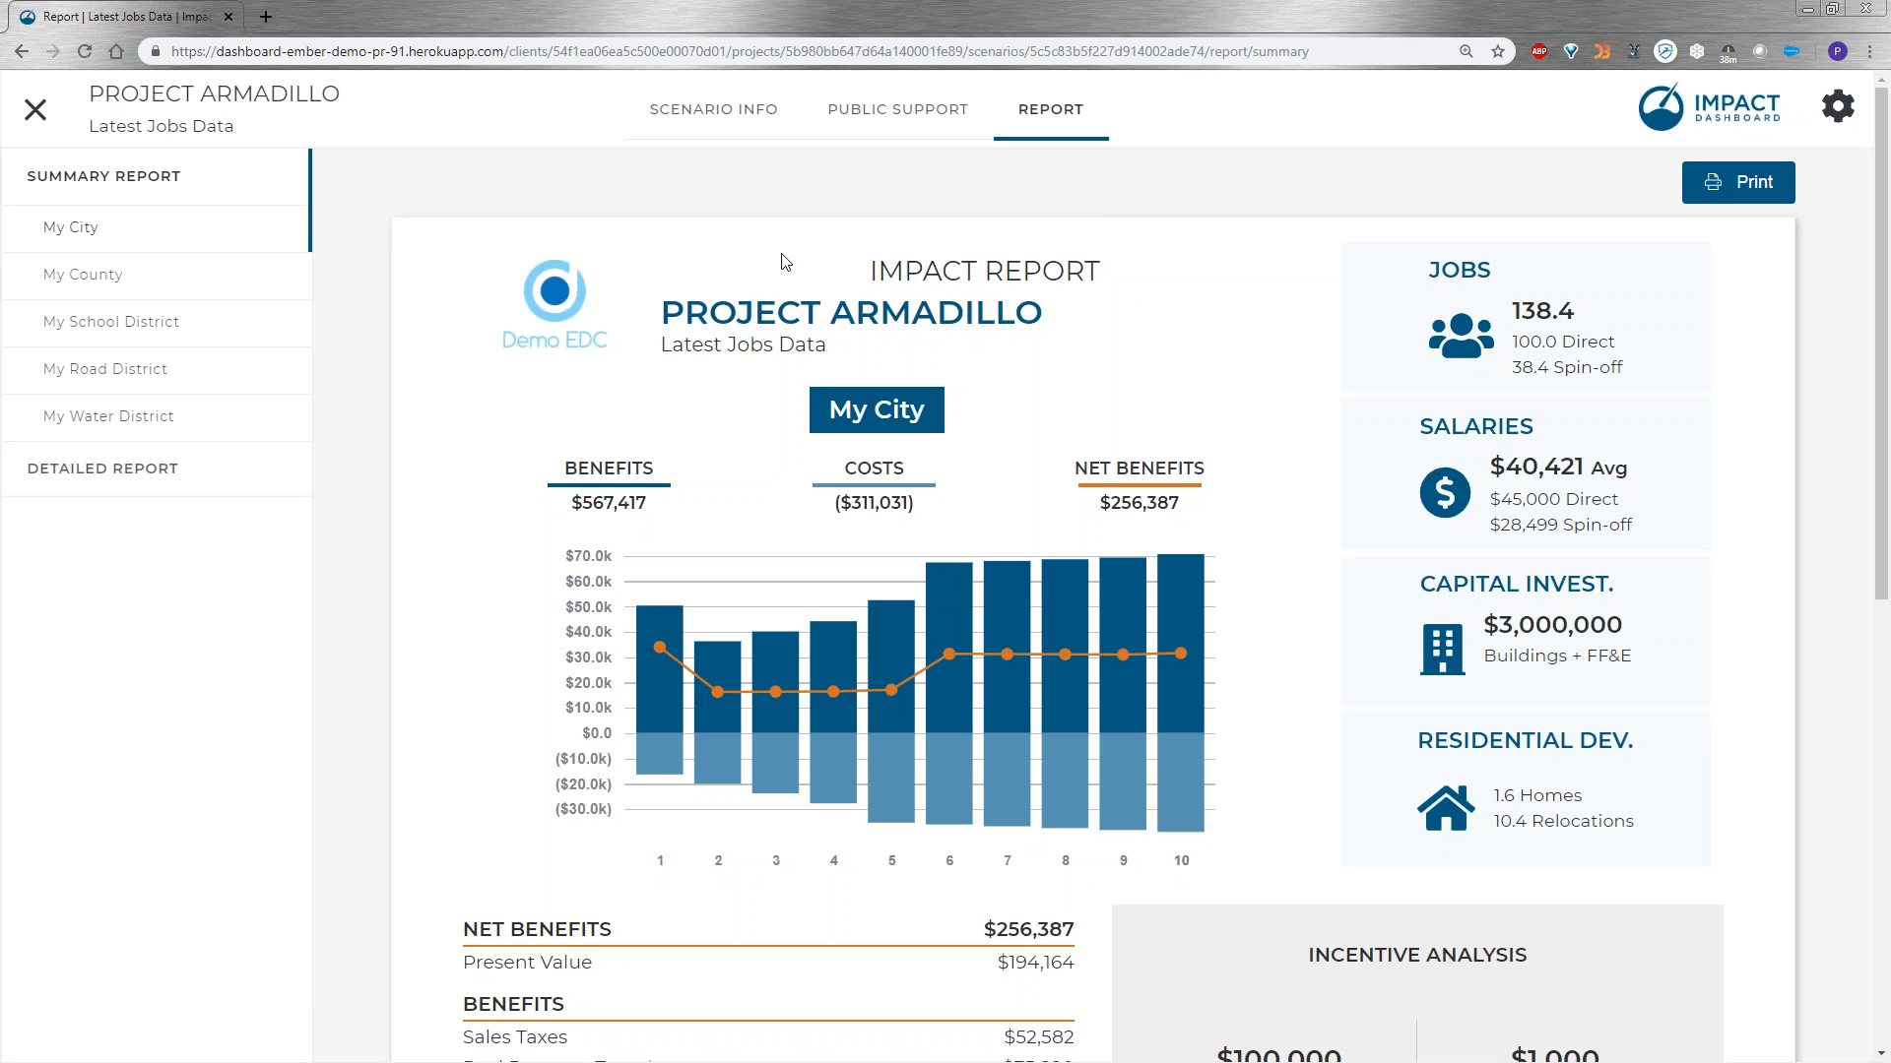
pyautogui.click(730, 131)
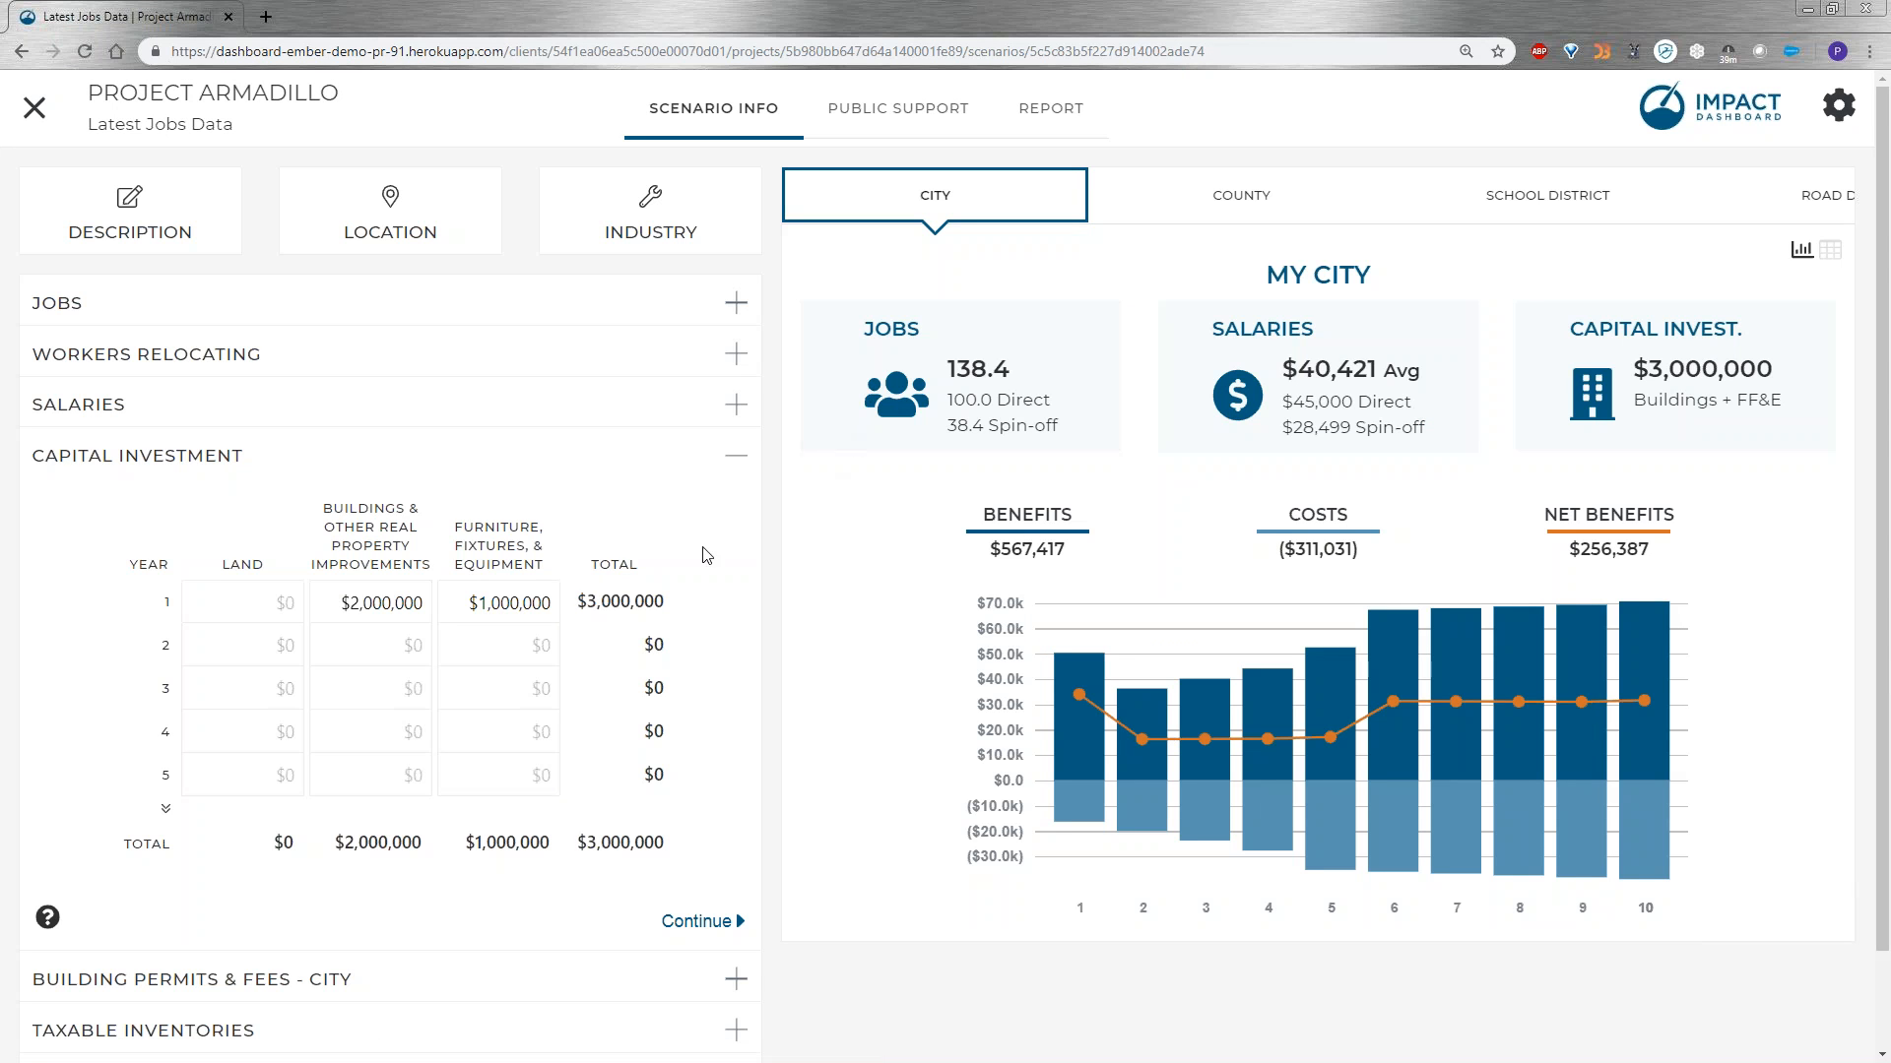
# Open the scenario assumptions and look through the general assumptions and the city's property and sales tax settings.
pyautogui.click(1833, 114)
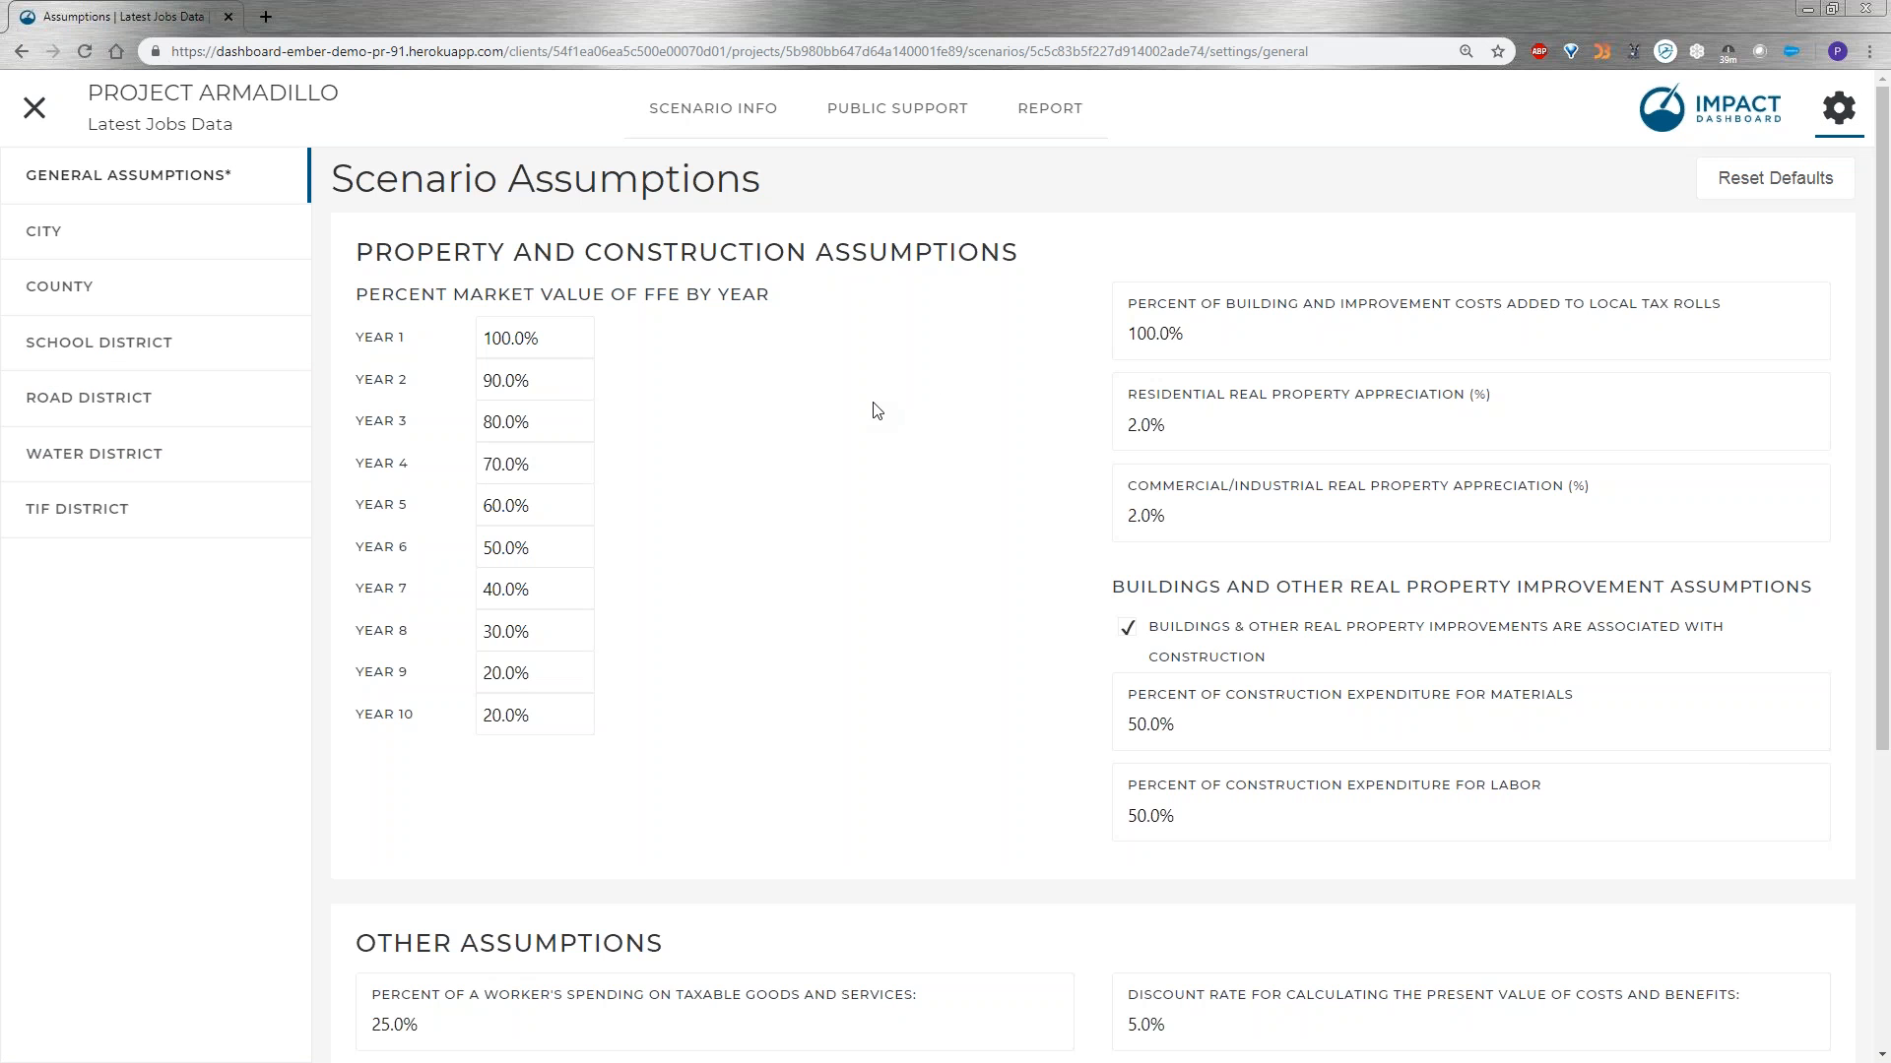
pyautogui.click(126, 249)
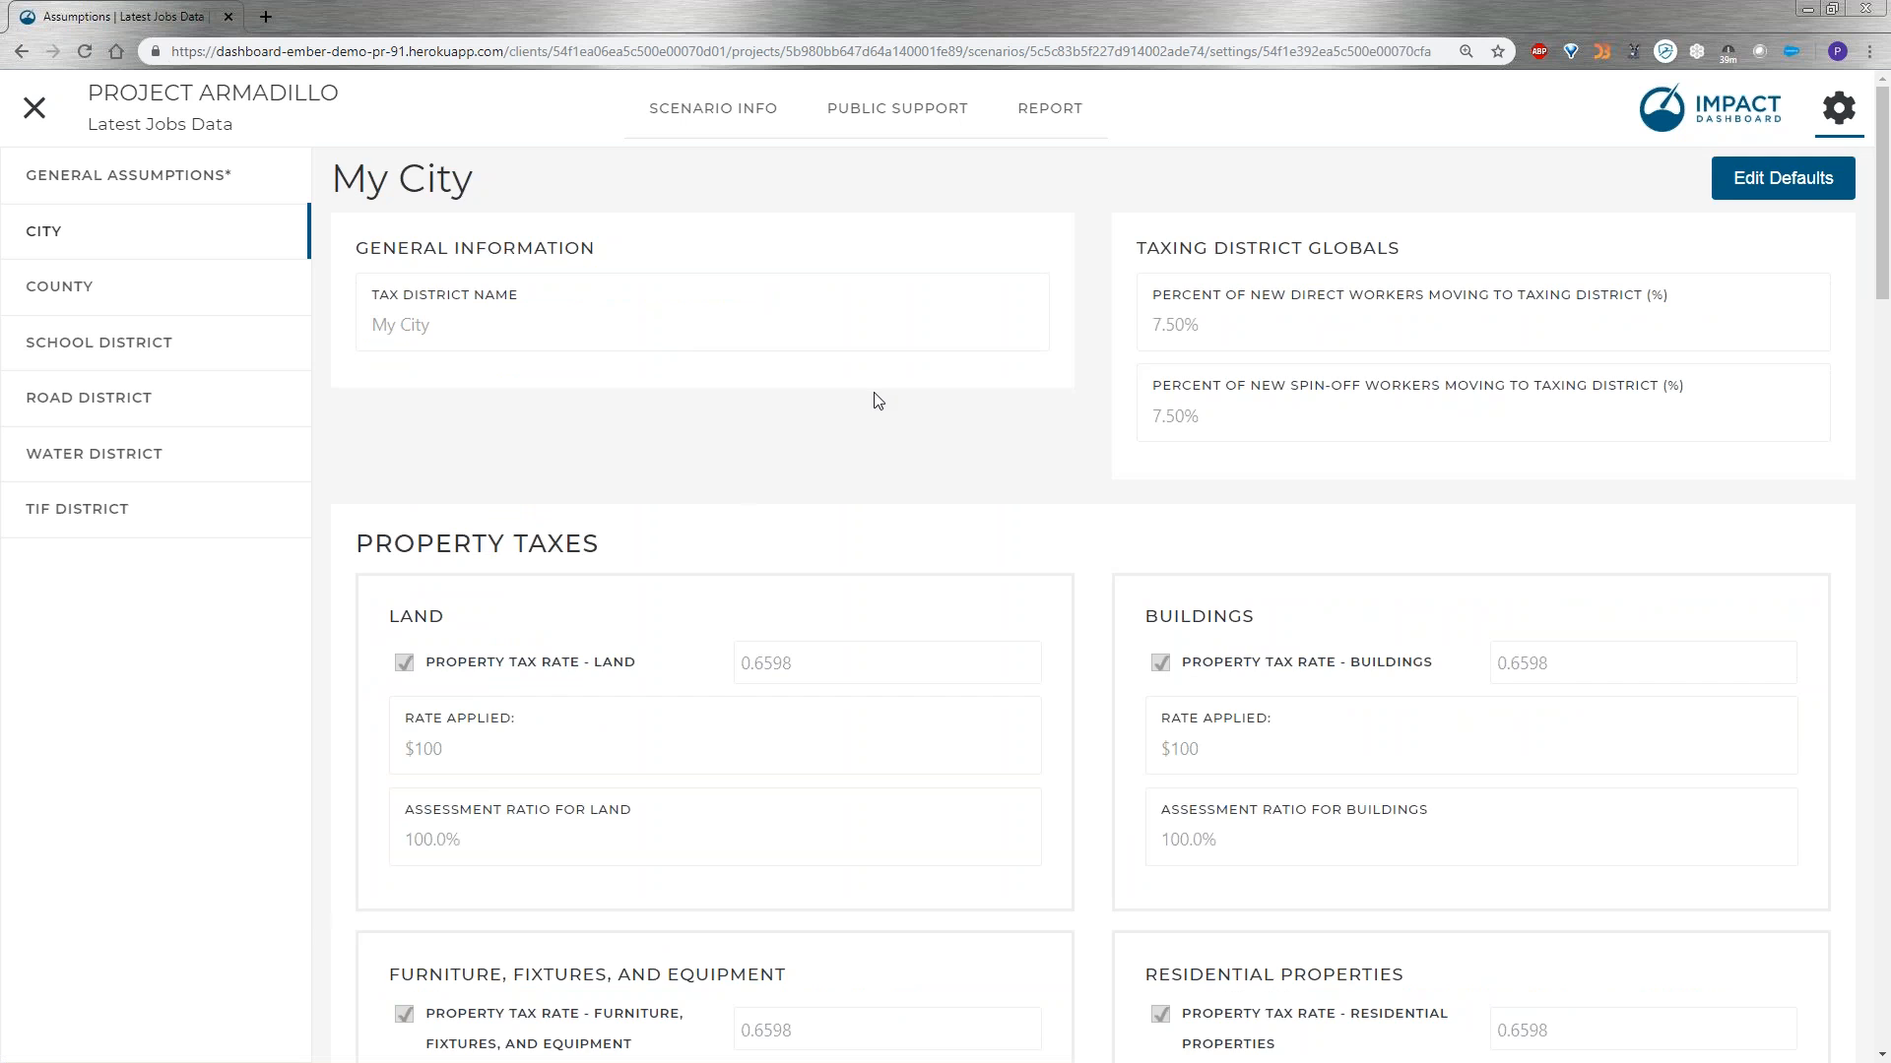
pyautogui.scroll(-9, 876, 402)
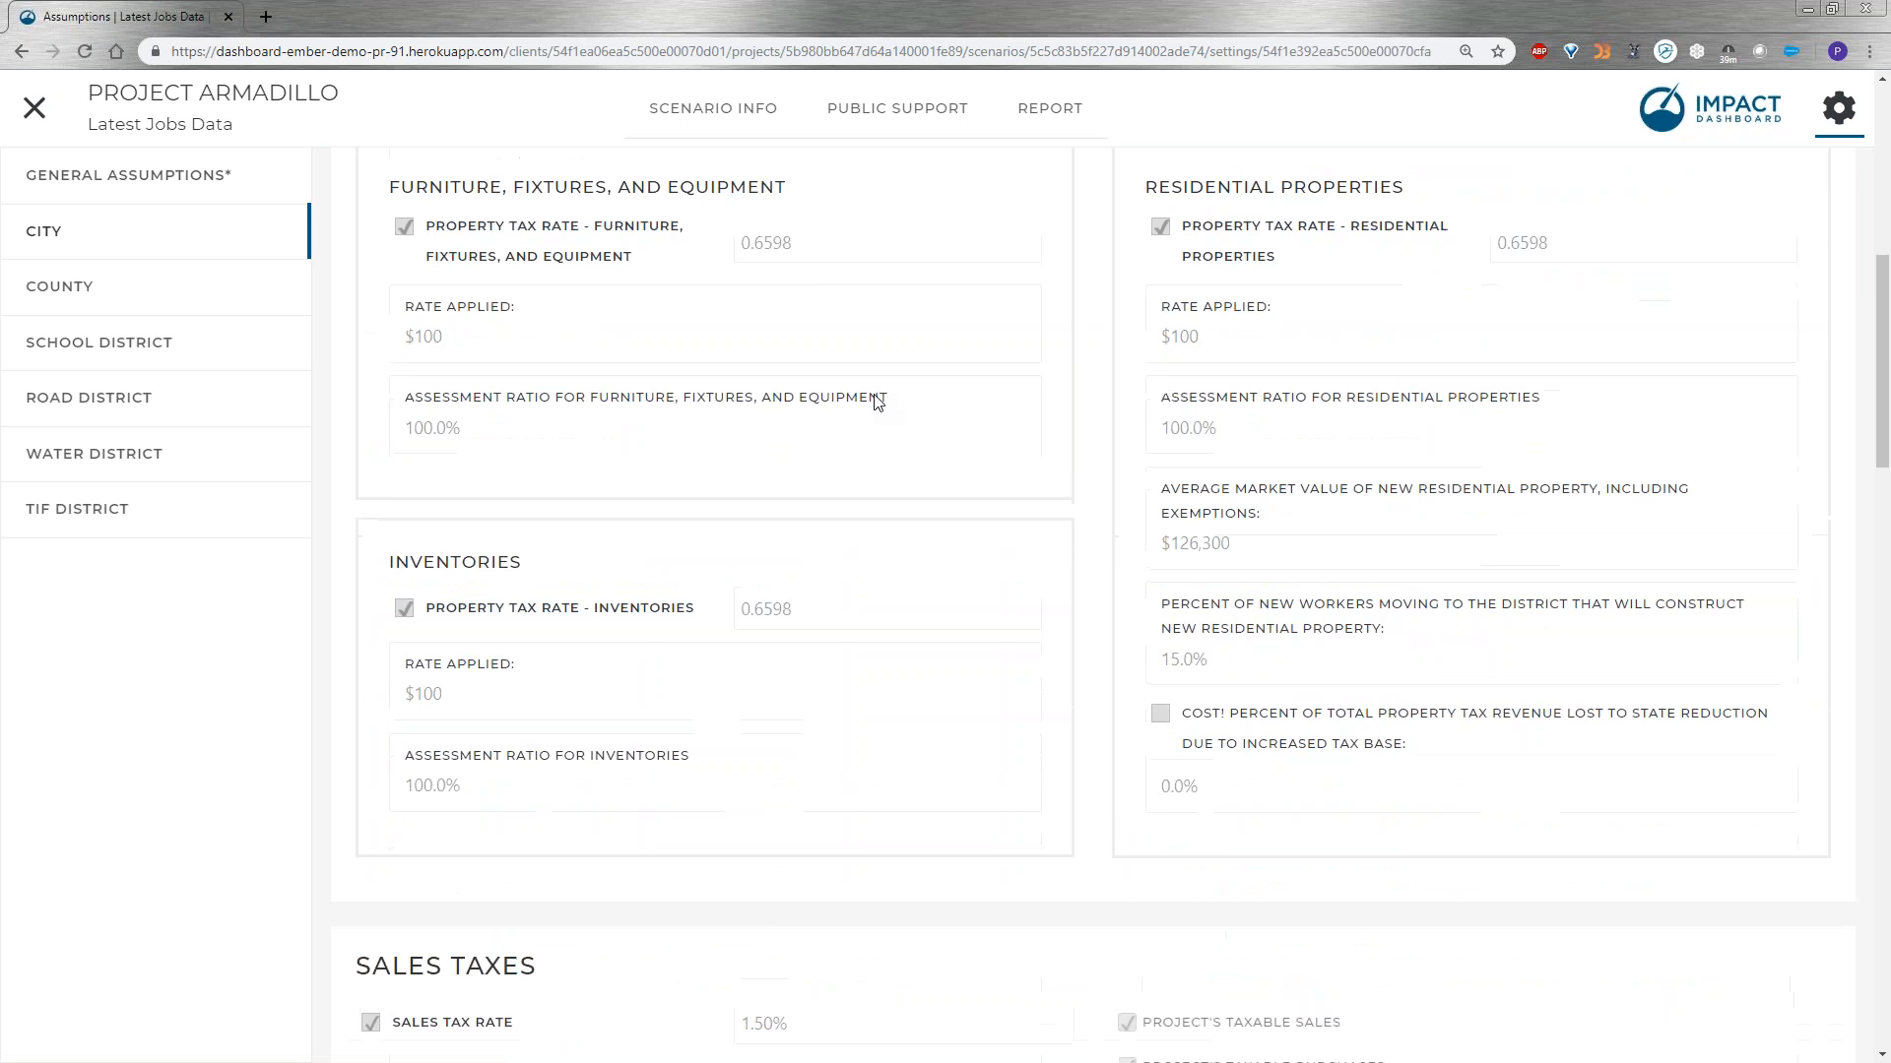
pyautogui.scroll(-5, 877, 402)
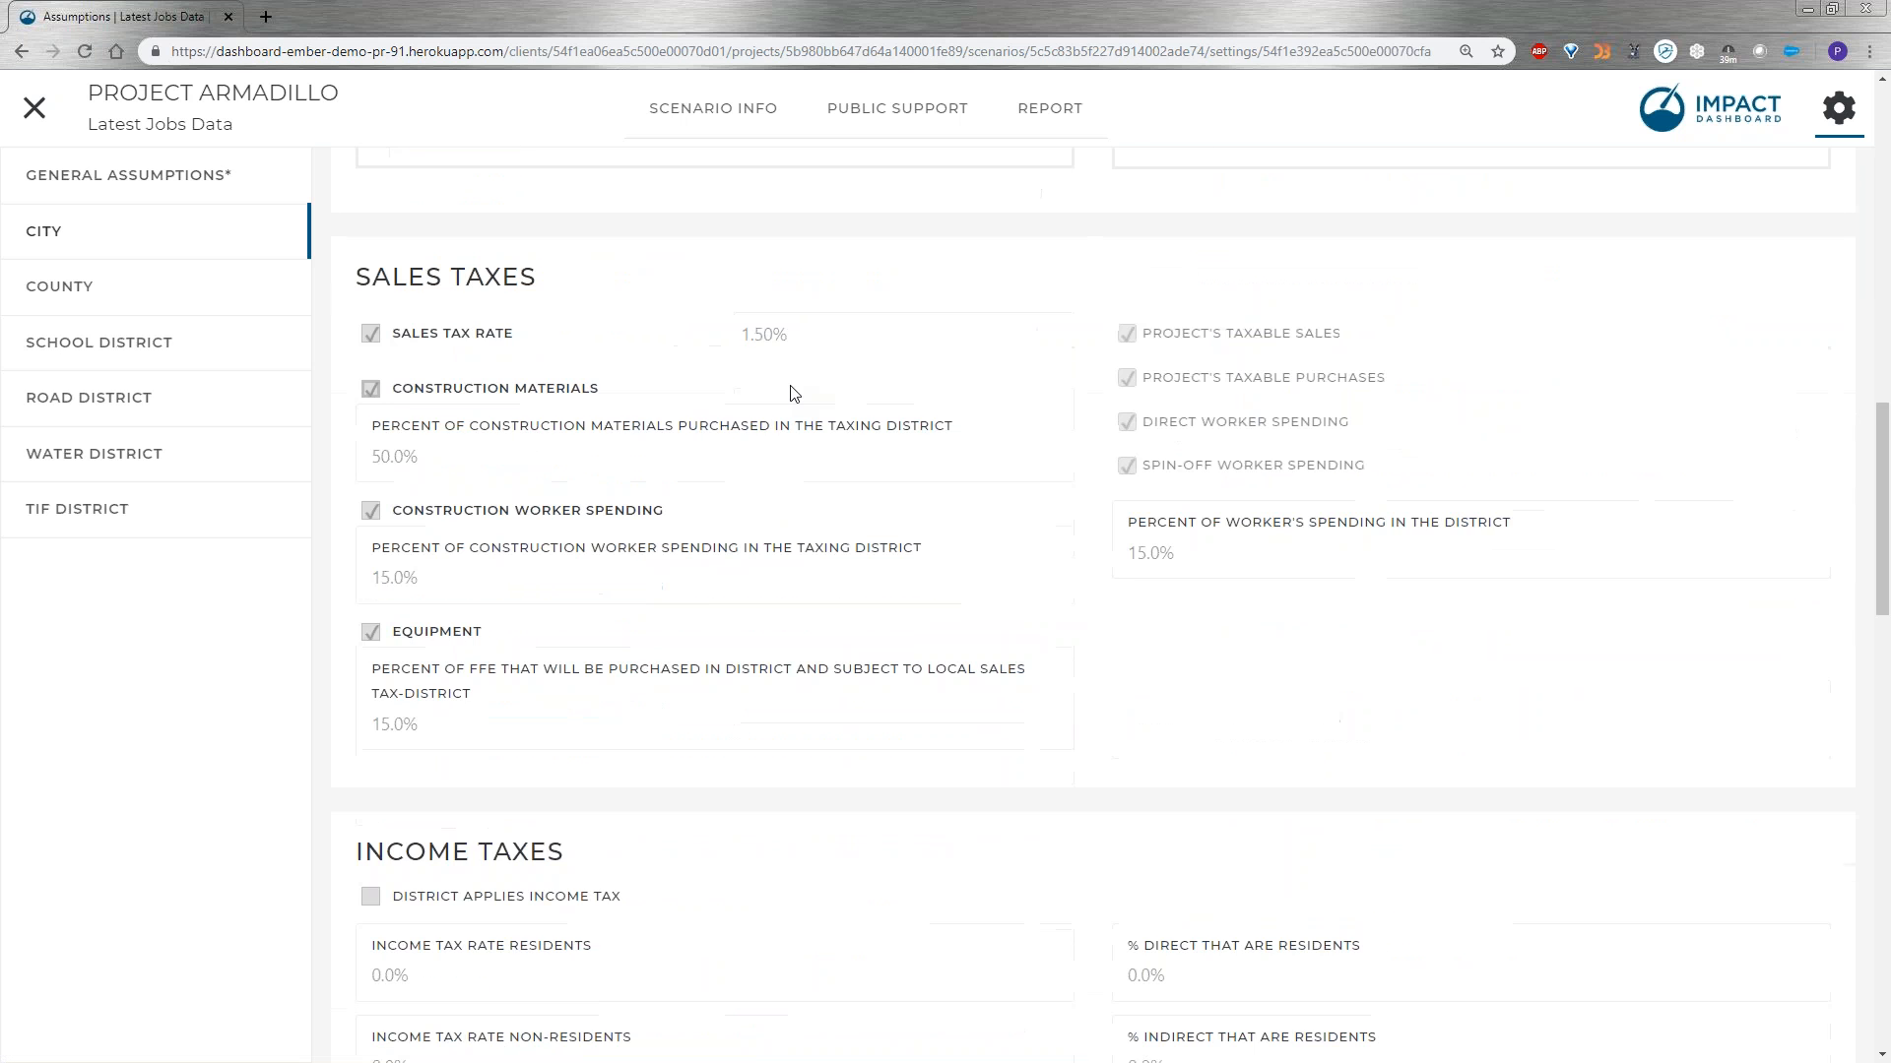
pyautogui.scroll(14, 591, 408)
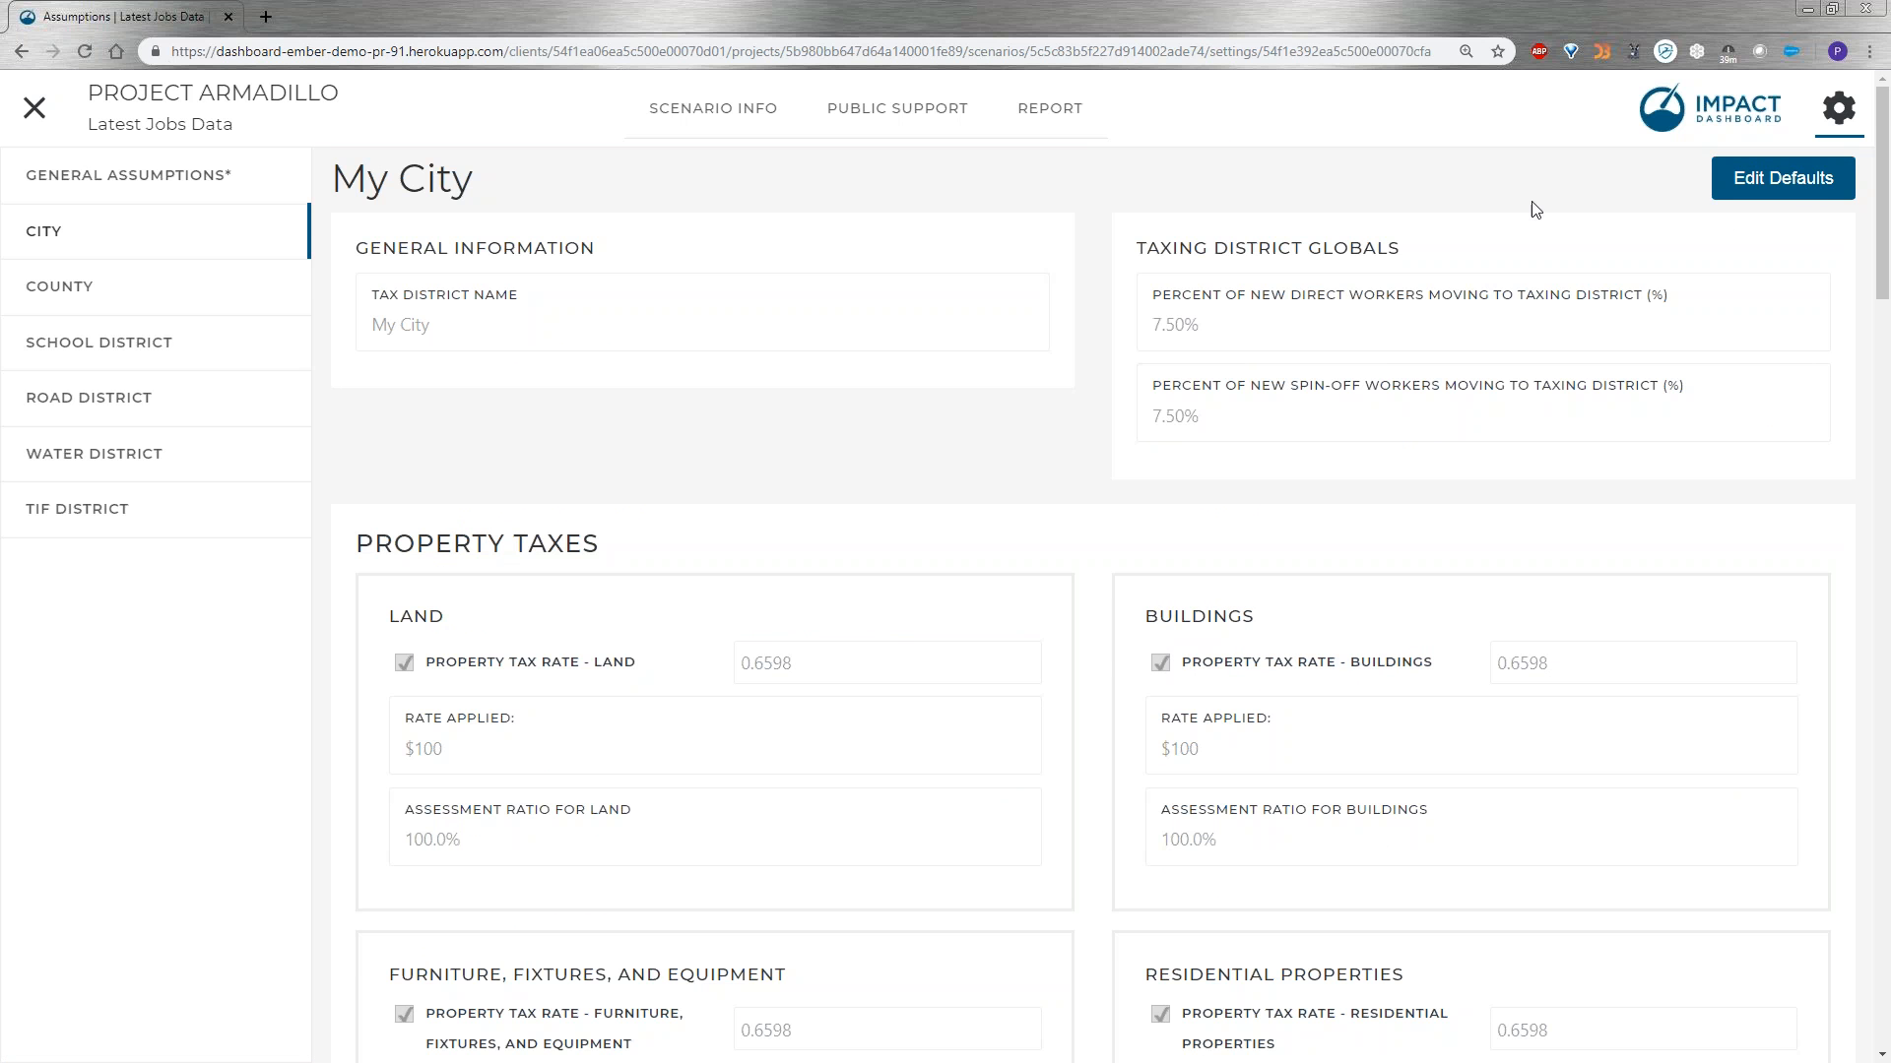
# Set the scenario length to 15 years in the general assumptions.
pyautogui.click(193, 183)
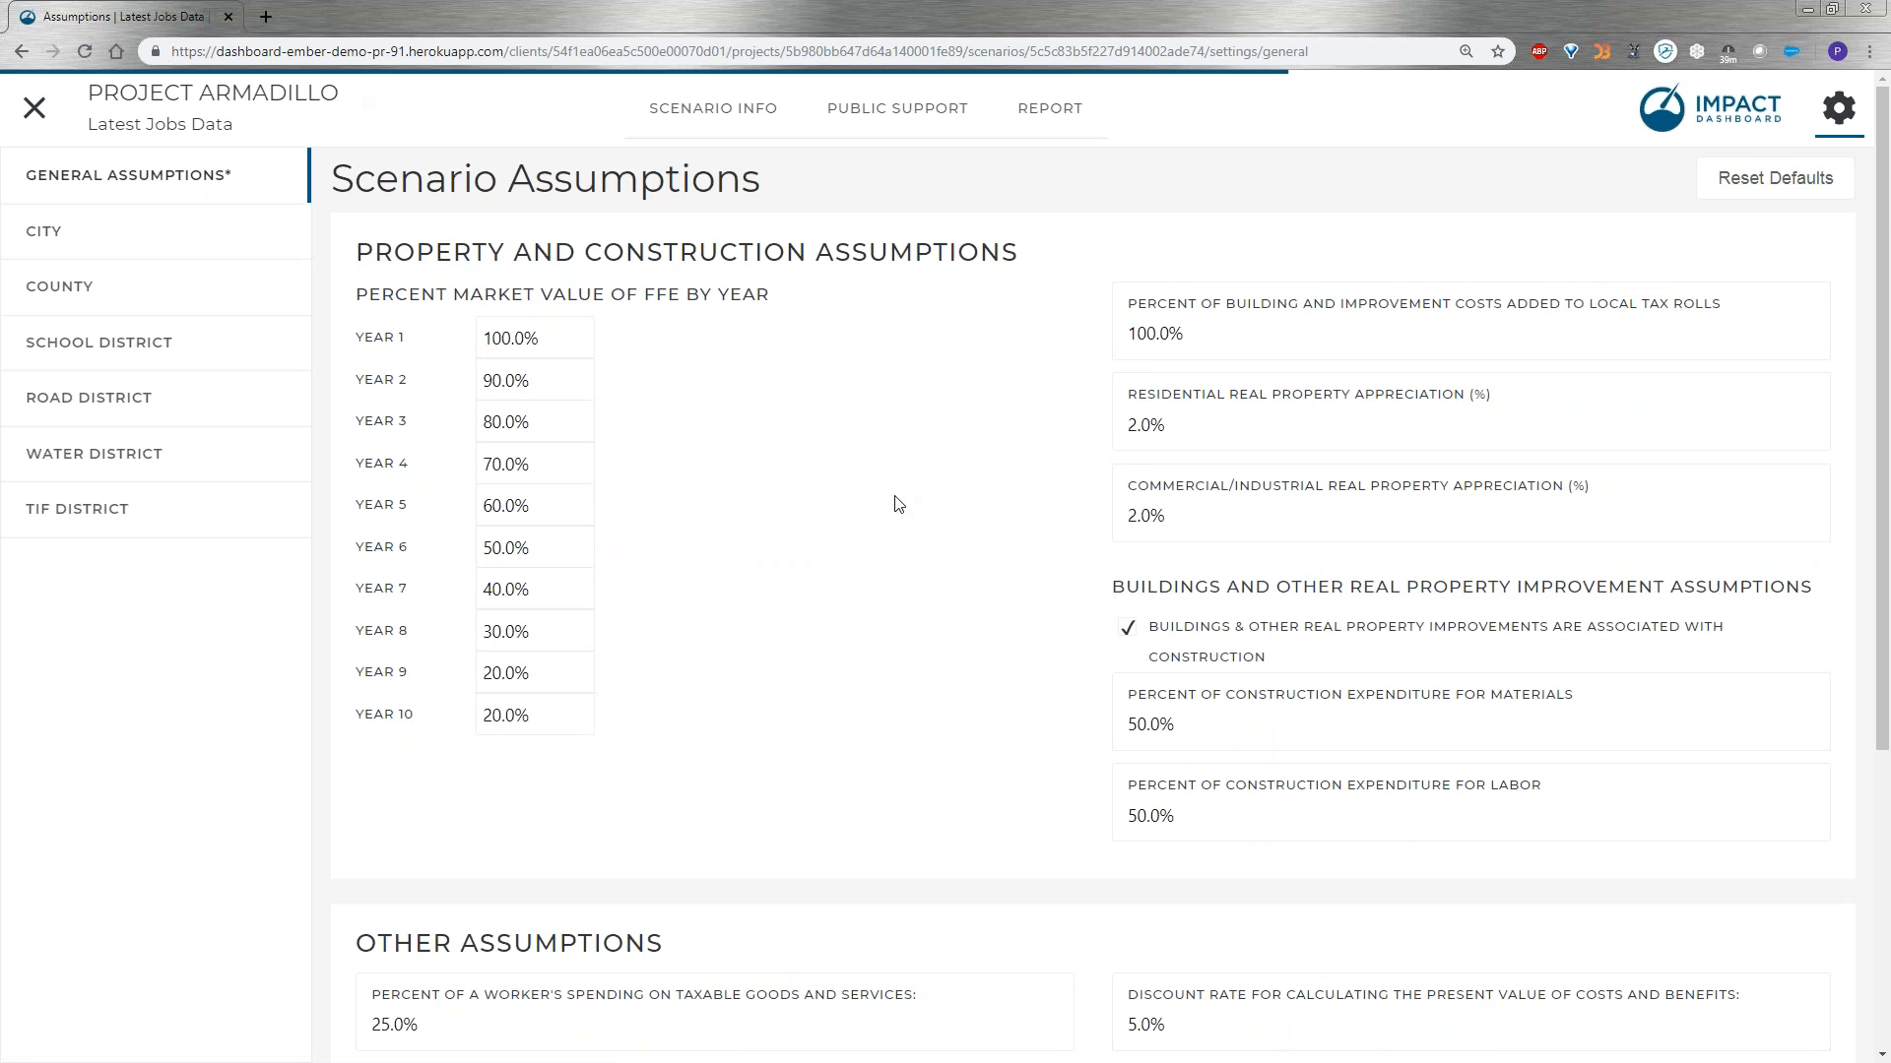
pyautogui.scroll(-5, 896, 505)
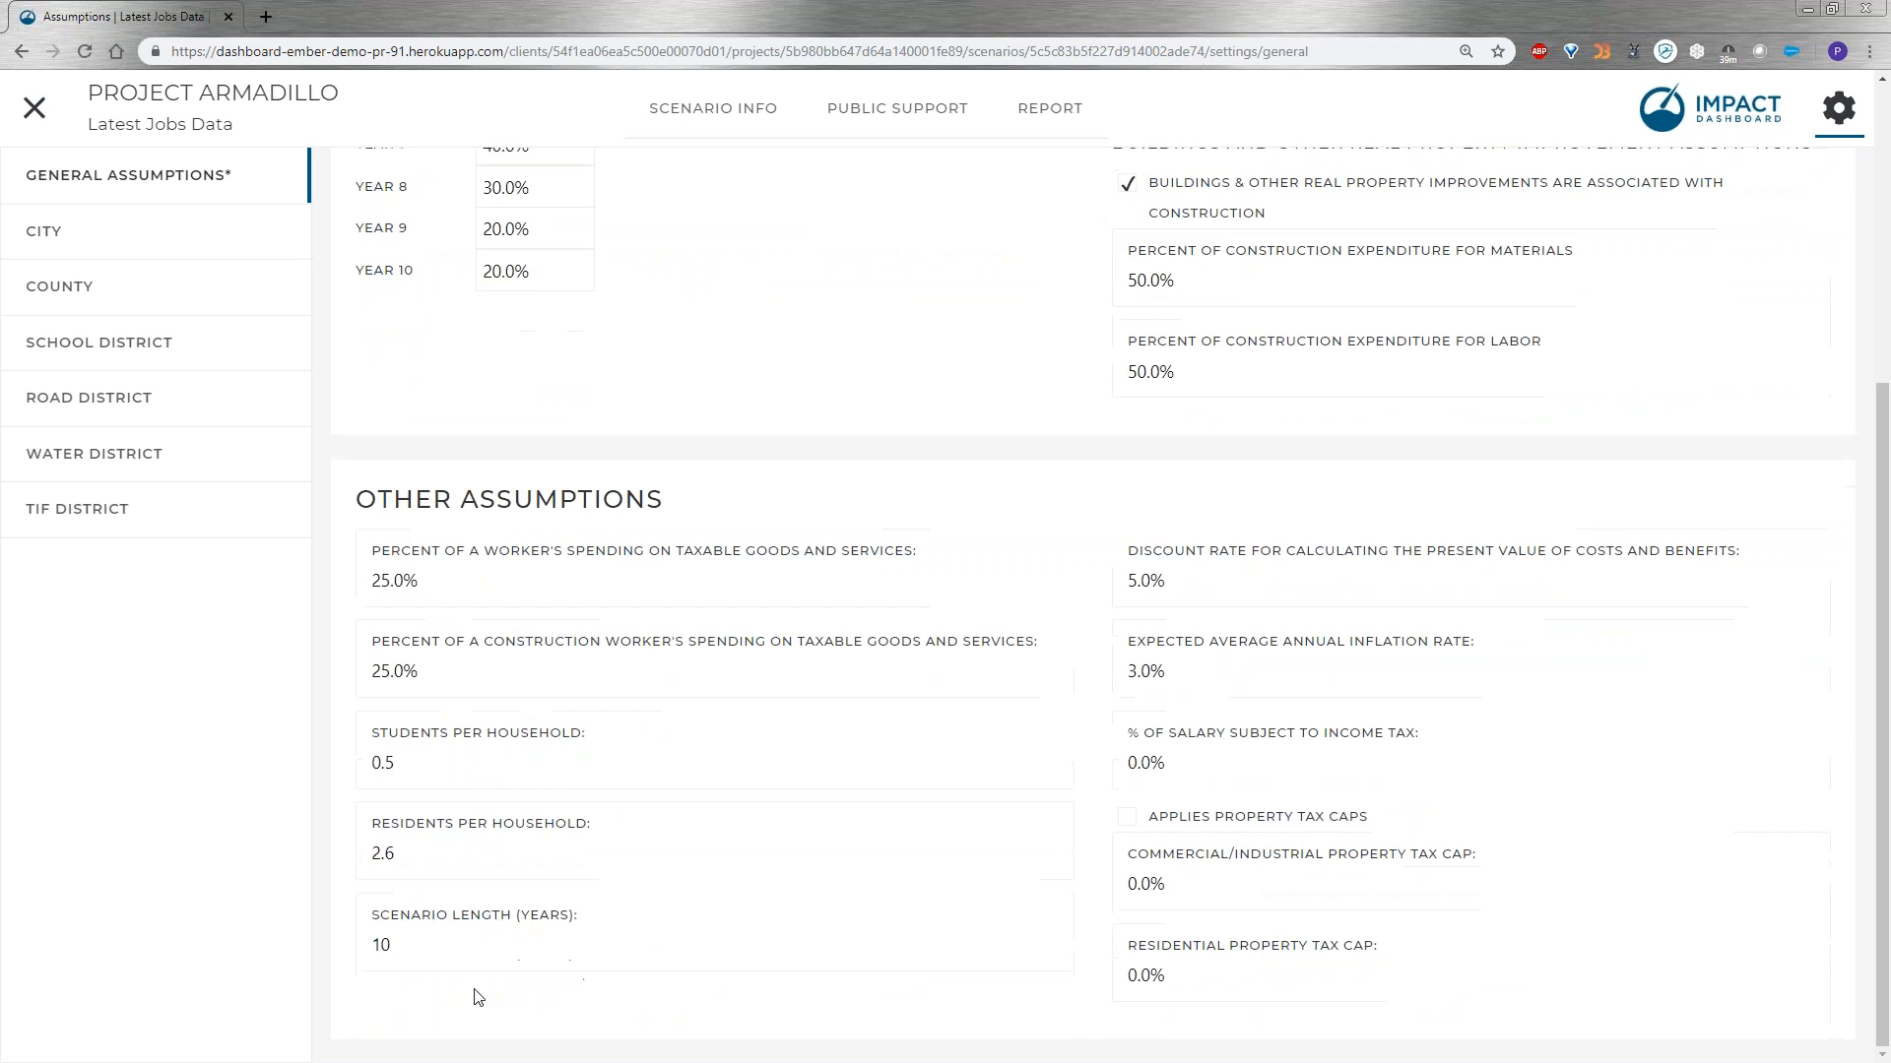
pyautogui.click(455, 949)
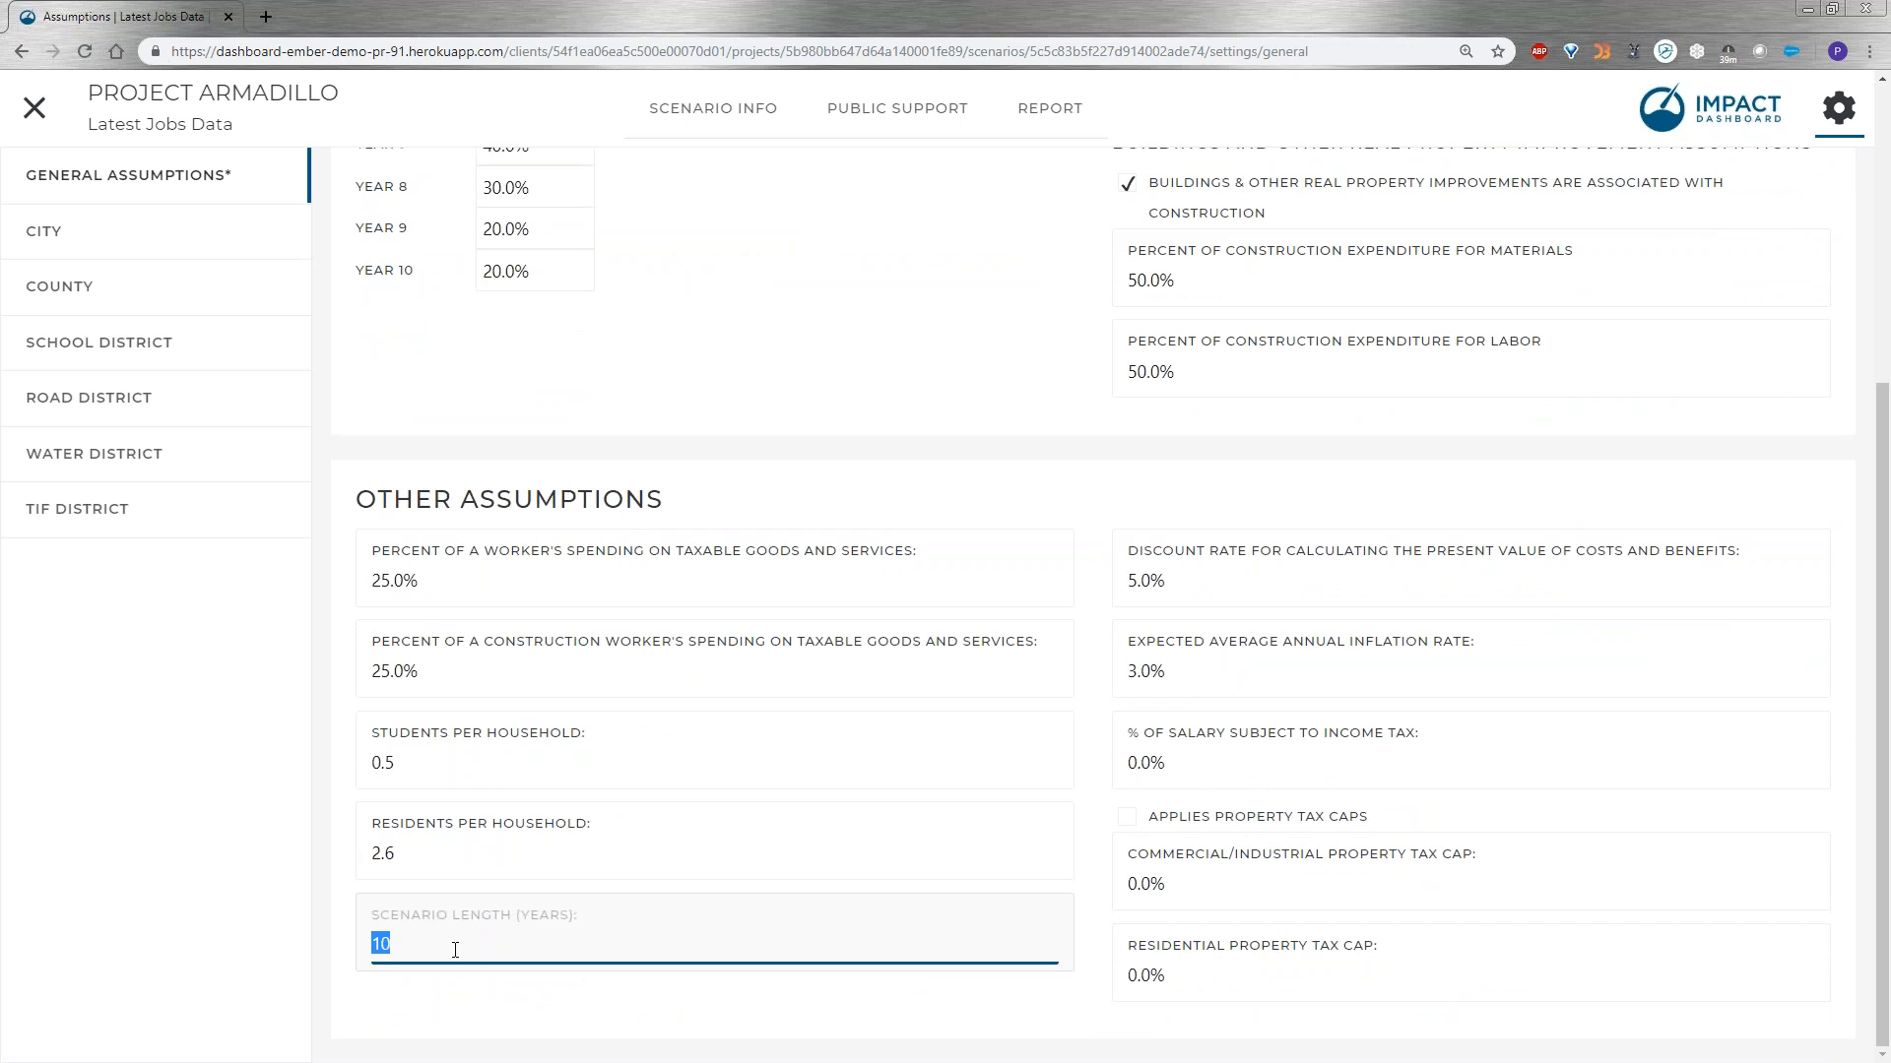
pyautogui.write('15')
pyautogui.click(349, 785)
pyautogui.scroll(3, 891, 313)
# Check the extended timeline on the scenario info chart and in the My City summary report, including the incentive analysis.
pyautogui.click(685, 113)
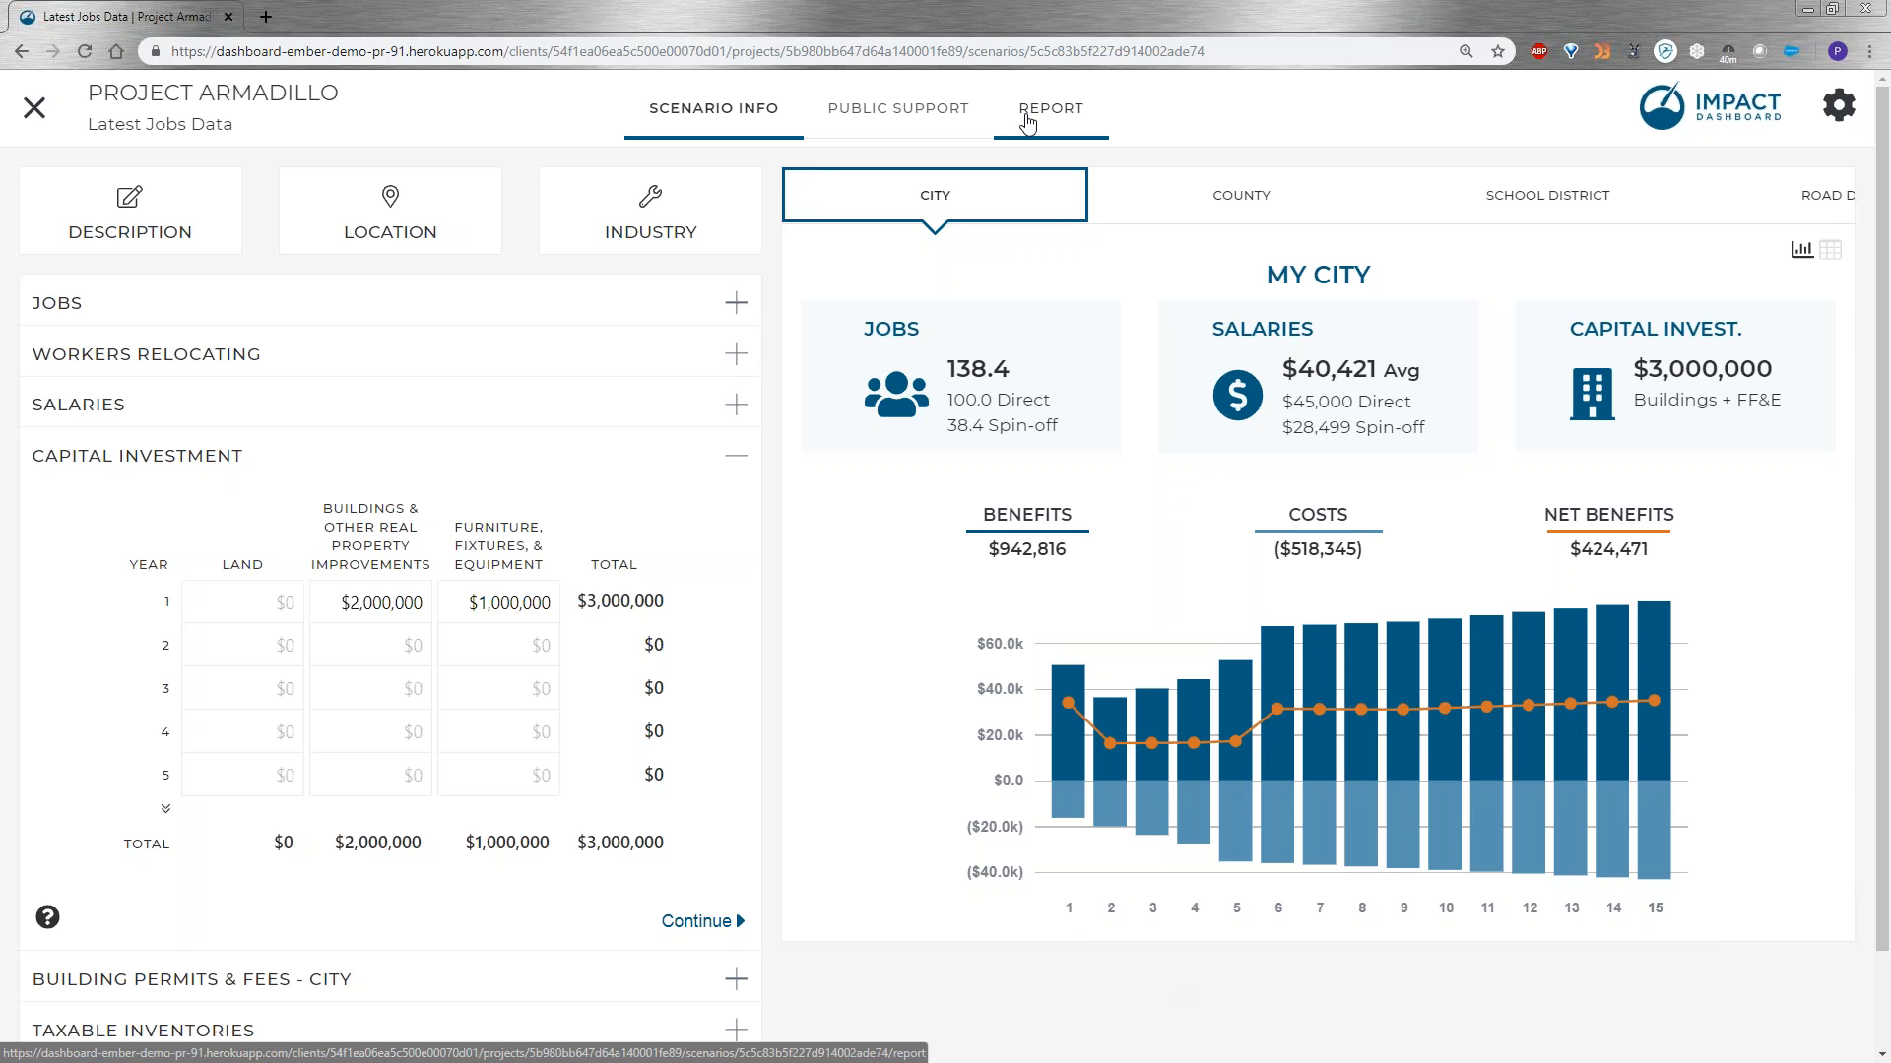
pyautogui.click(1080, 118)
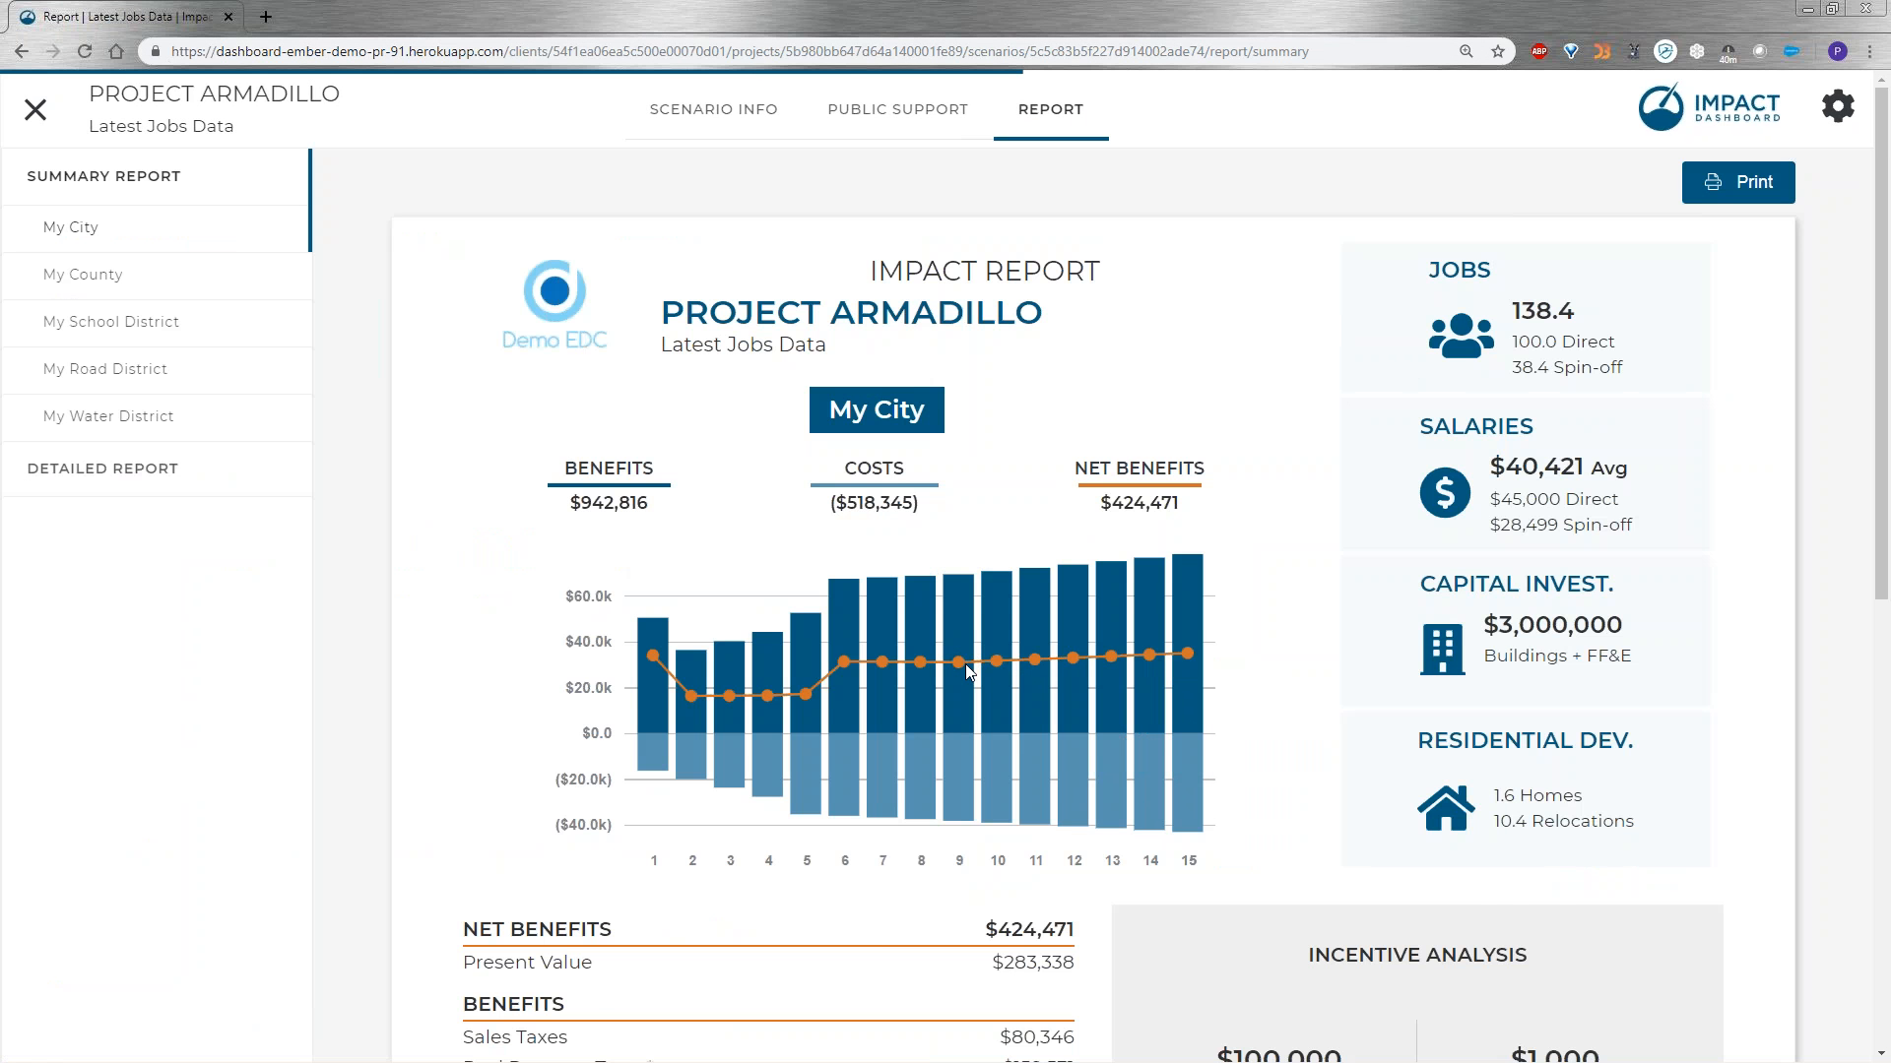
pyautogui.scroll(-2, 965, 664)
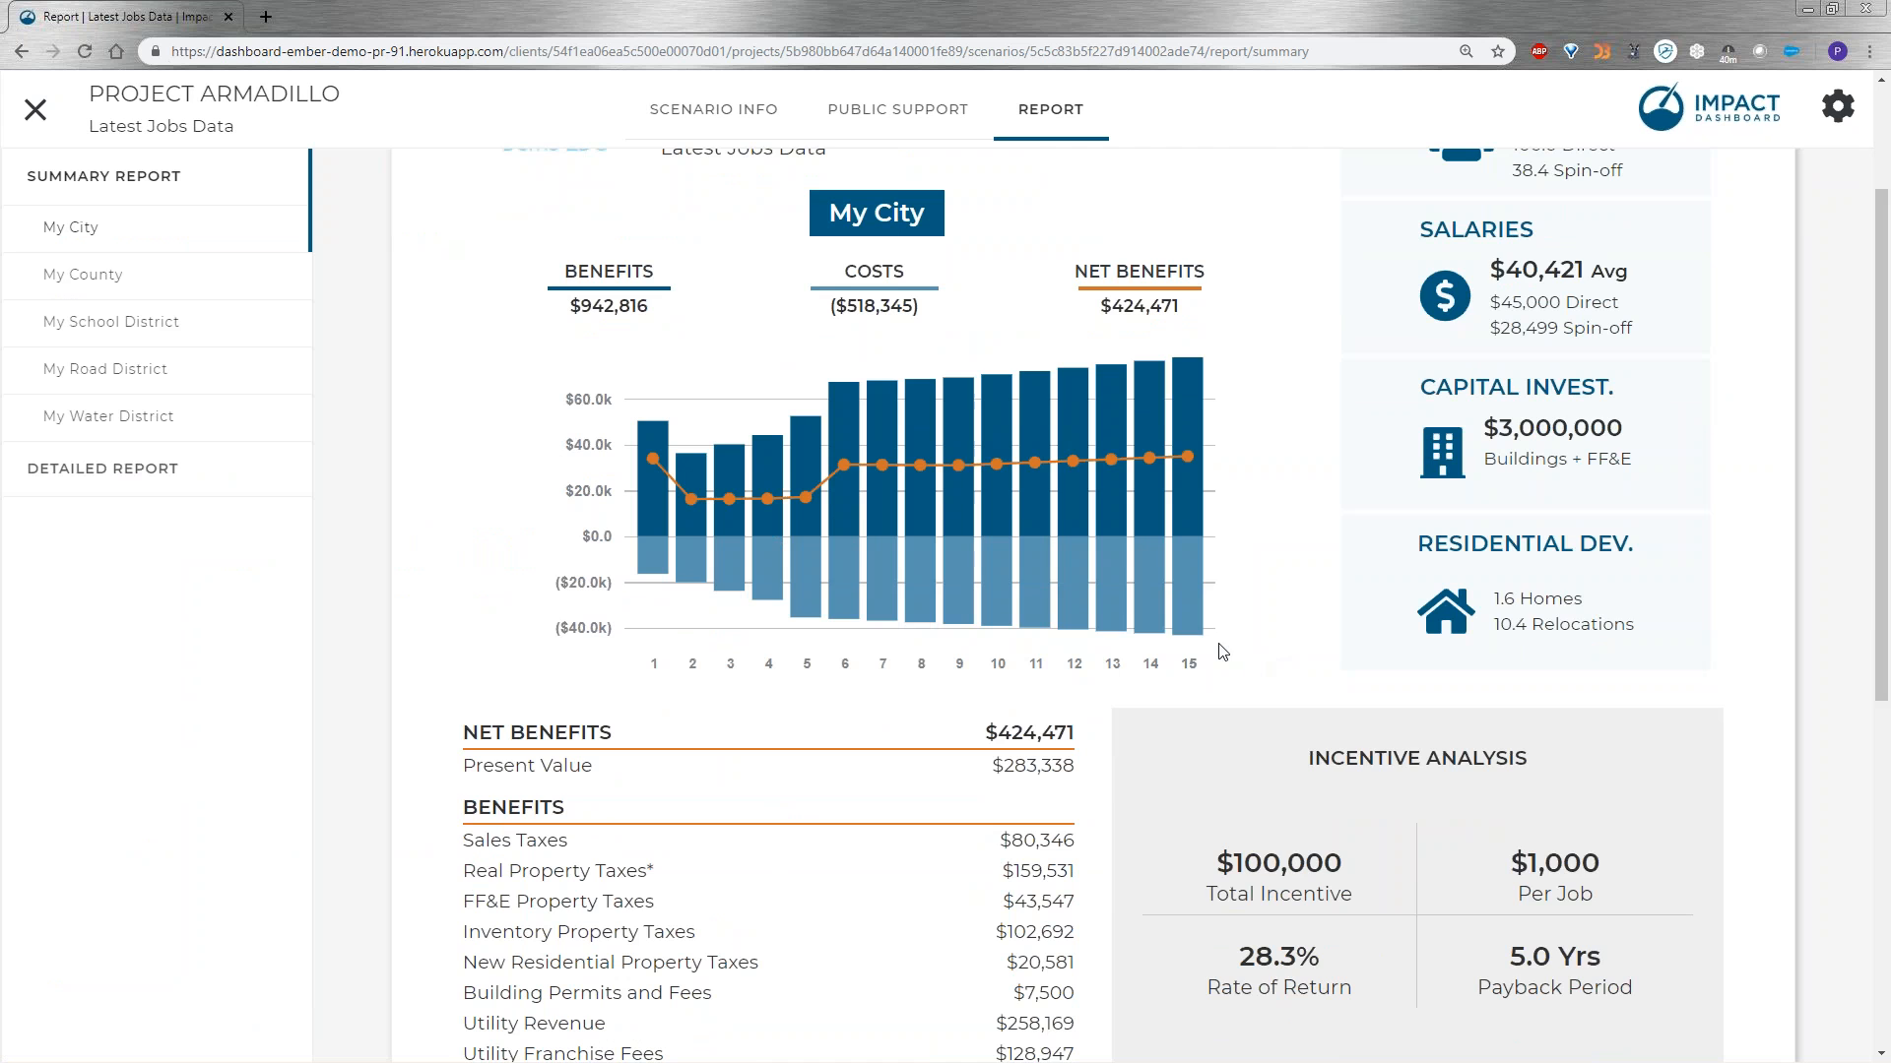
pyautogui.scroll(2, 1221, 652)
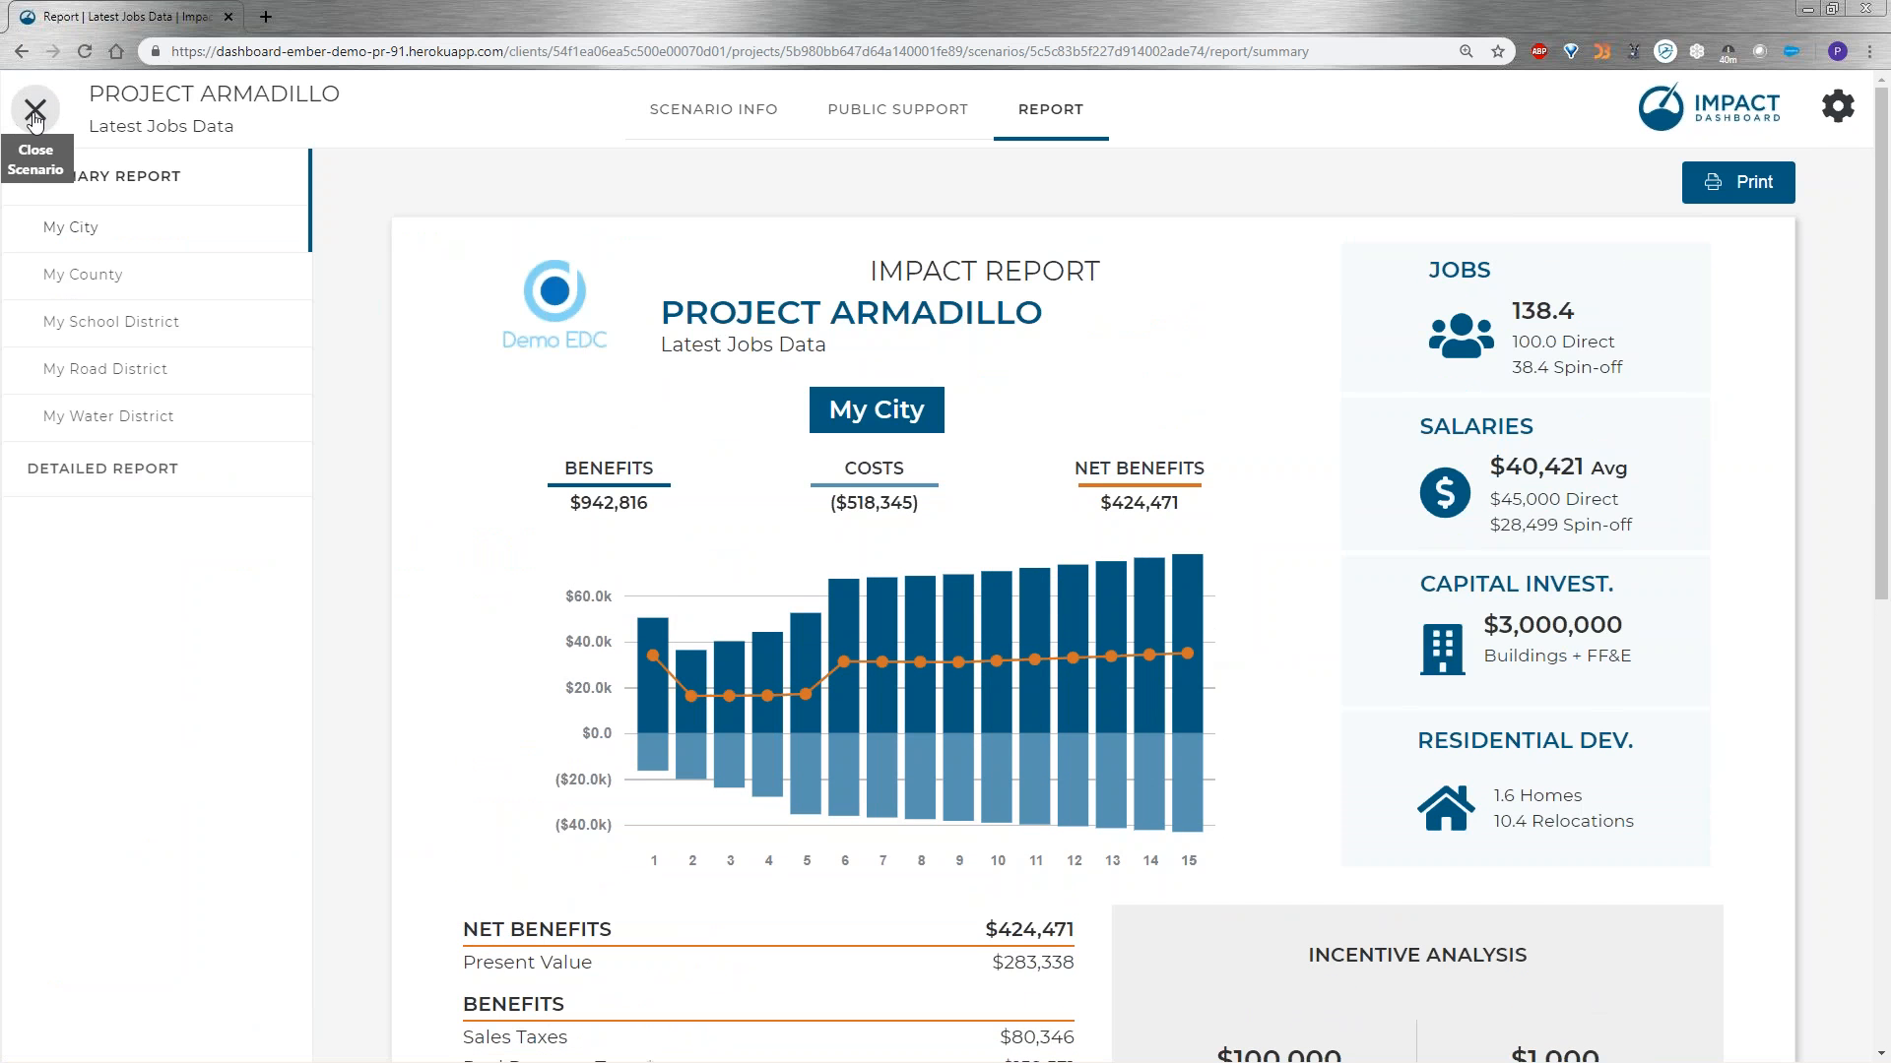
# Close the scenario and compare the project previews of Latest Jobs Data and Original Data, ending on Latest Jobs Data.
pyautogui.click(35, 110)
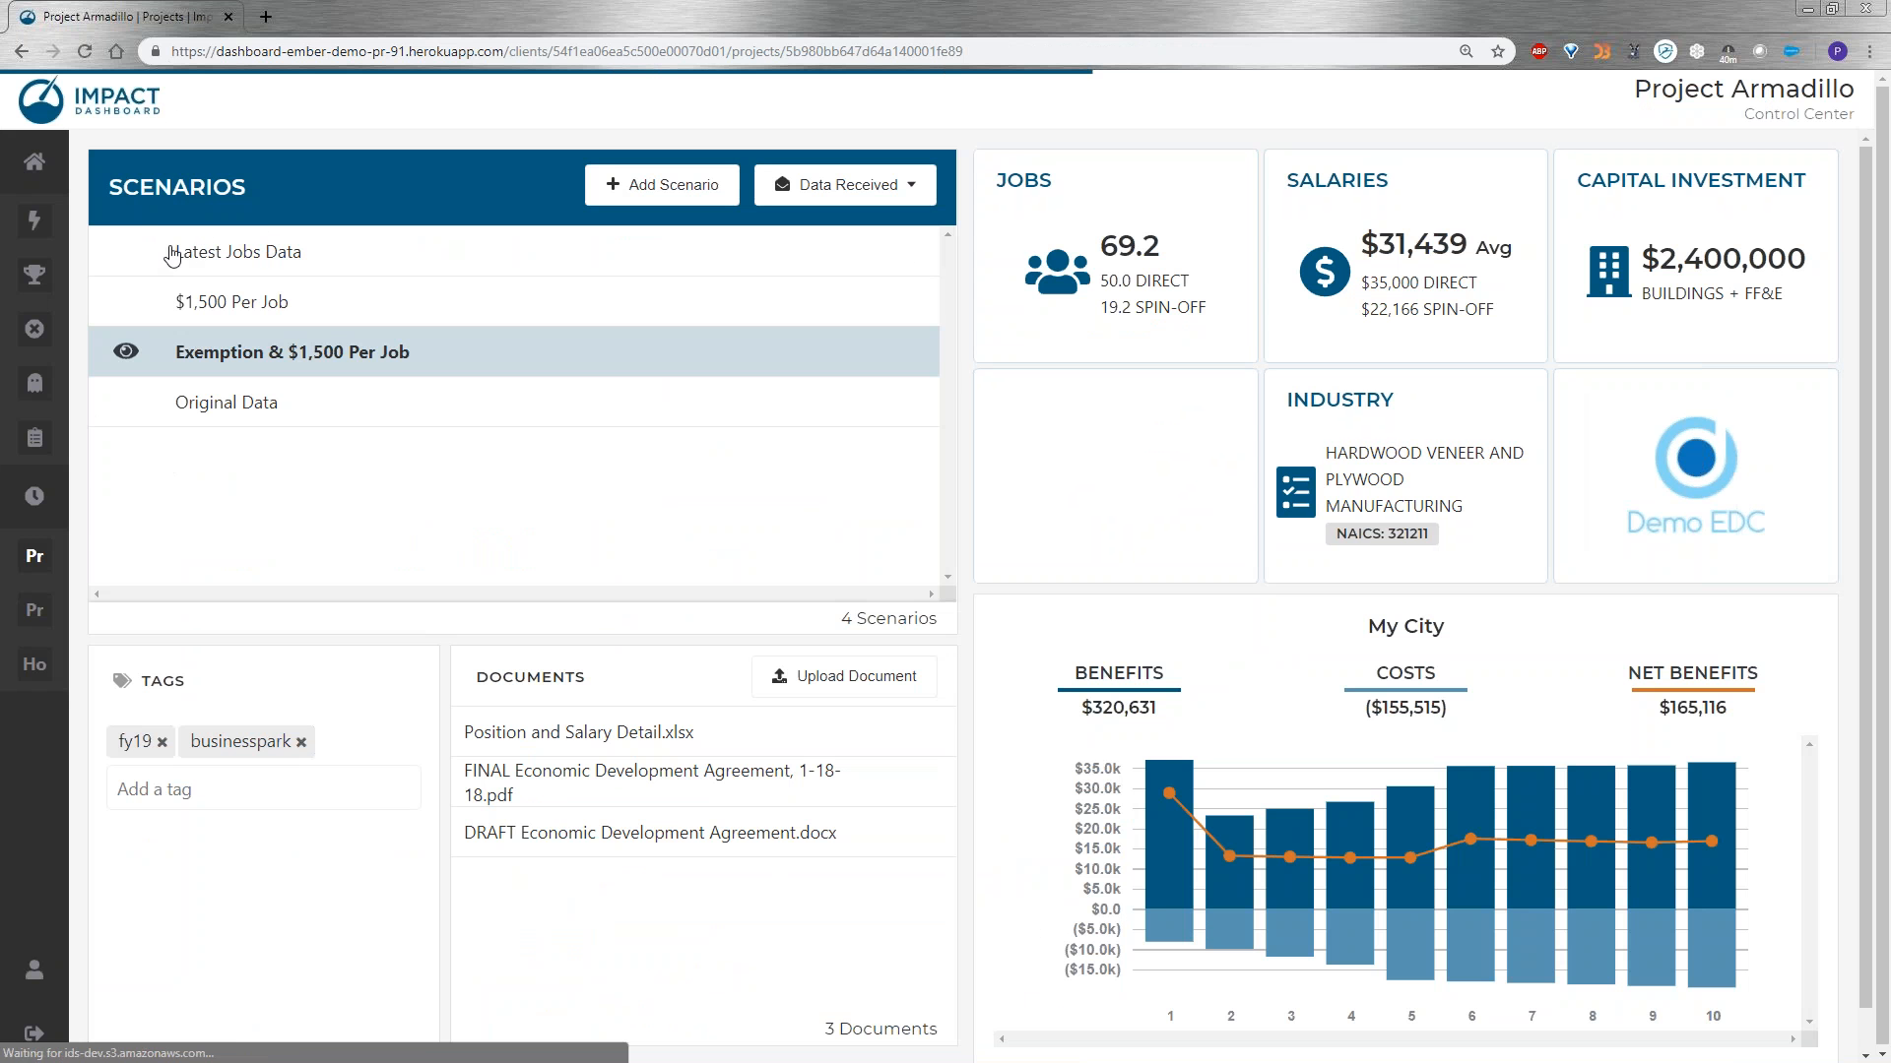
pyautogui.click(126, 251)
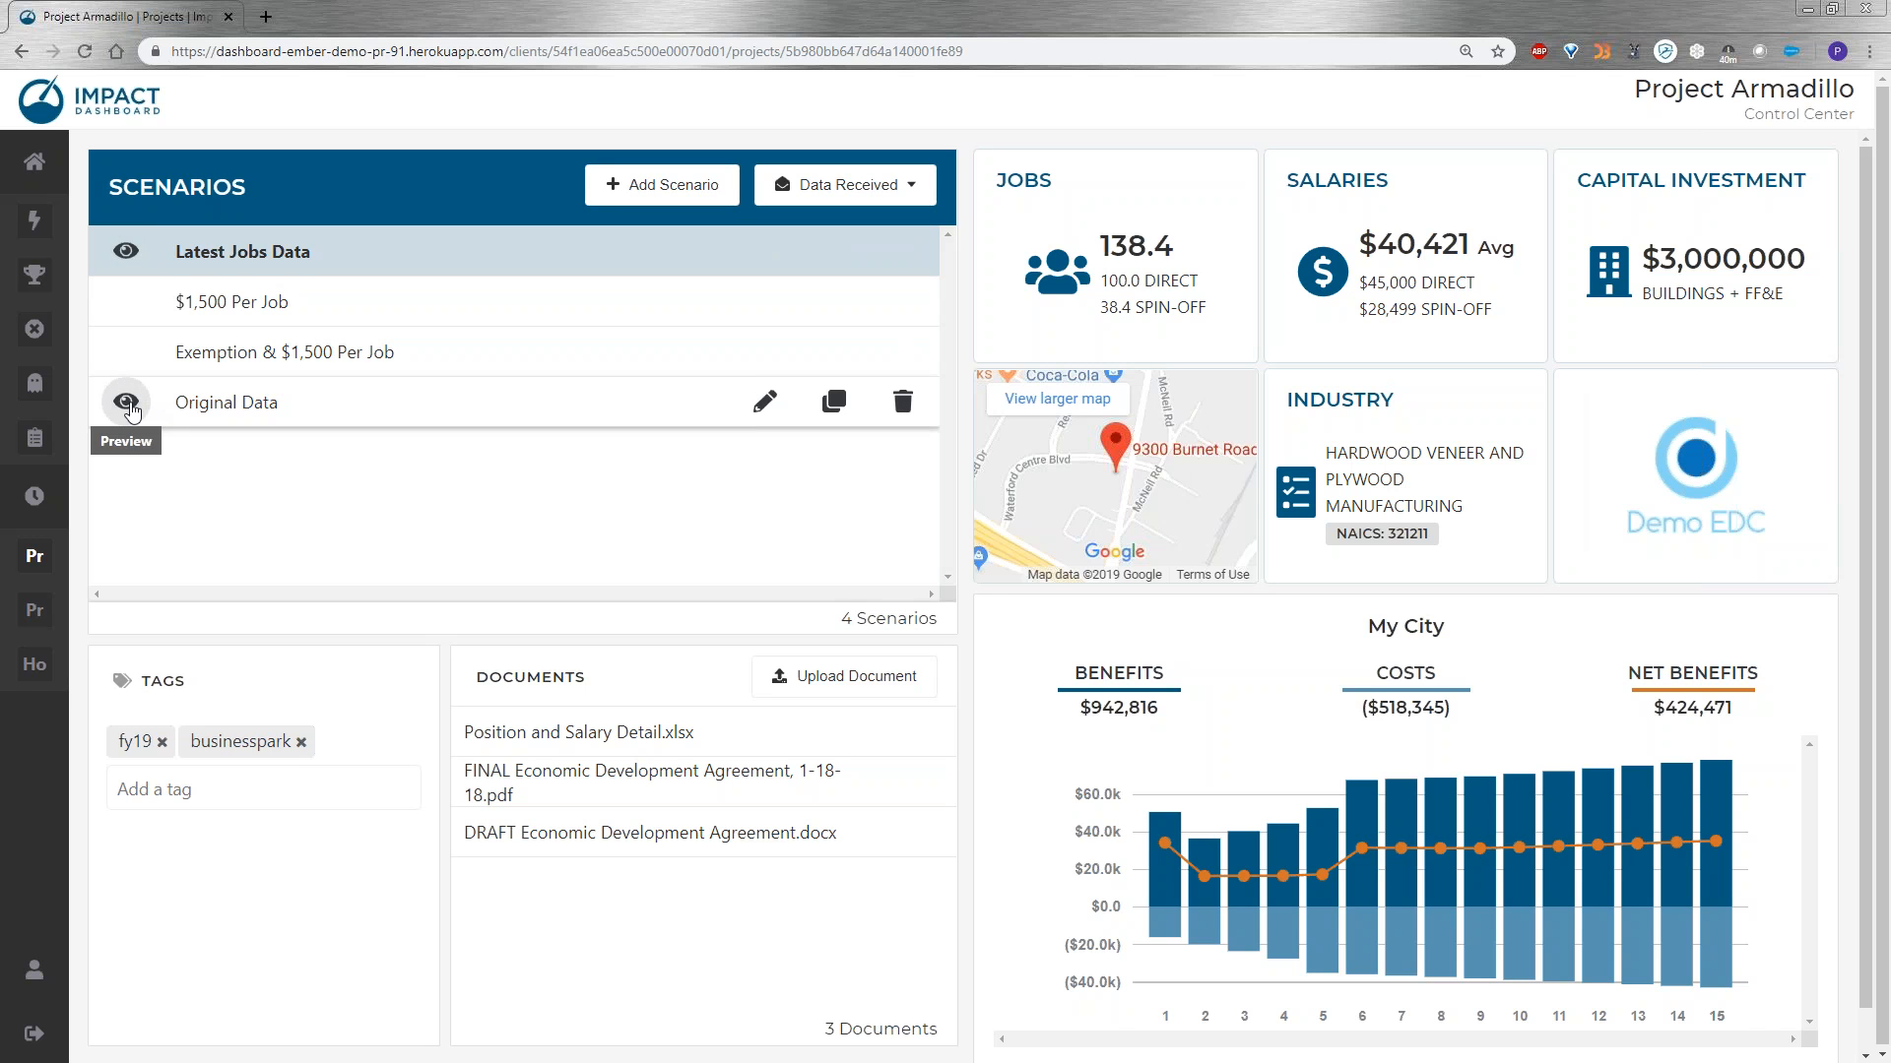
pyautogui.click(126, 402)
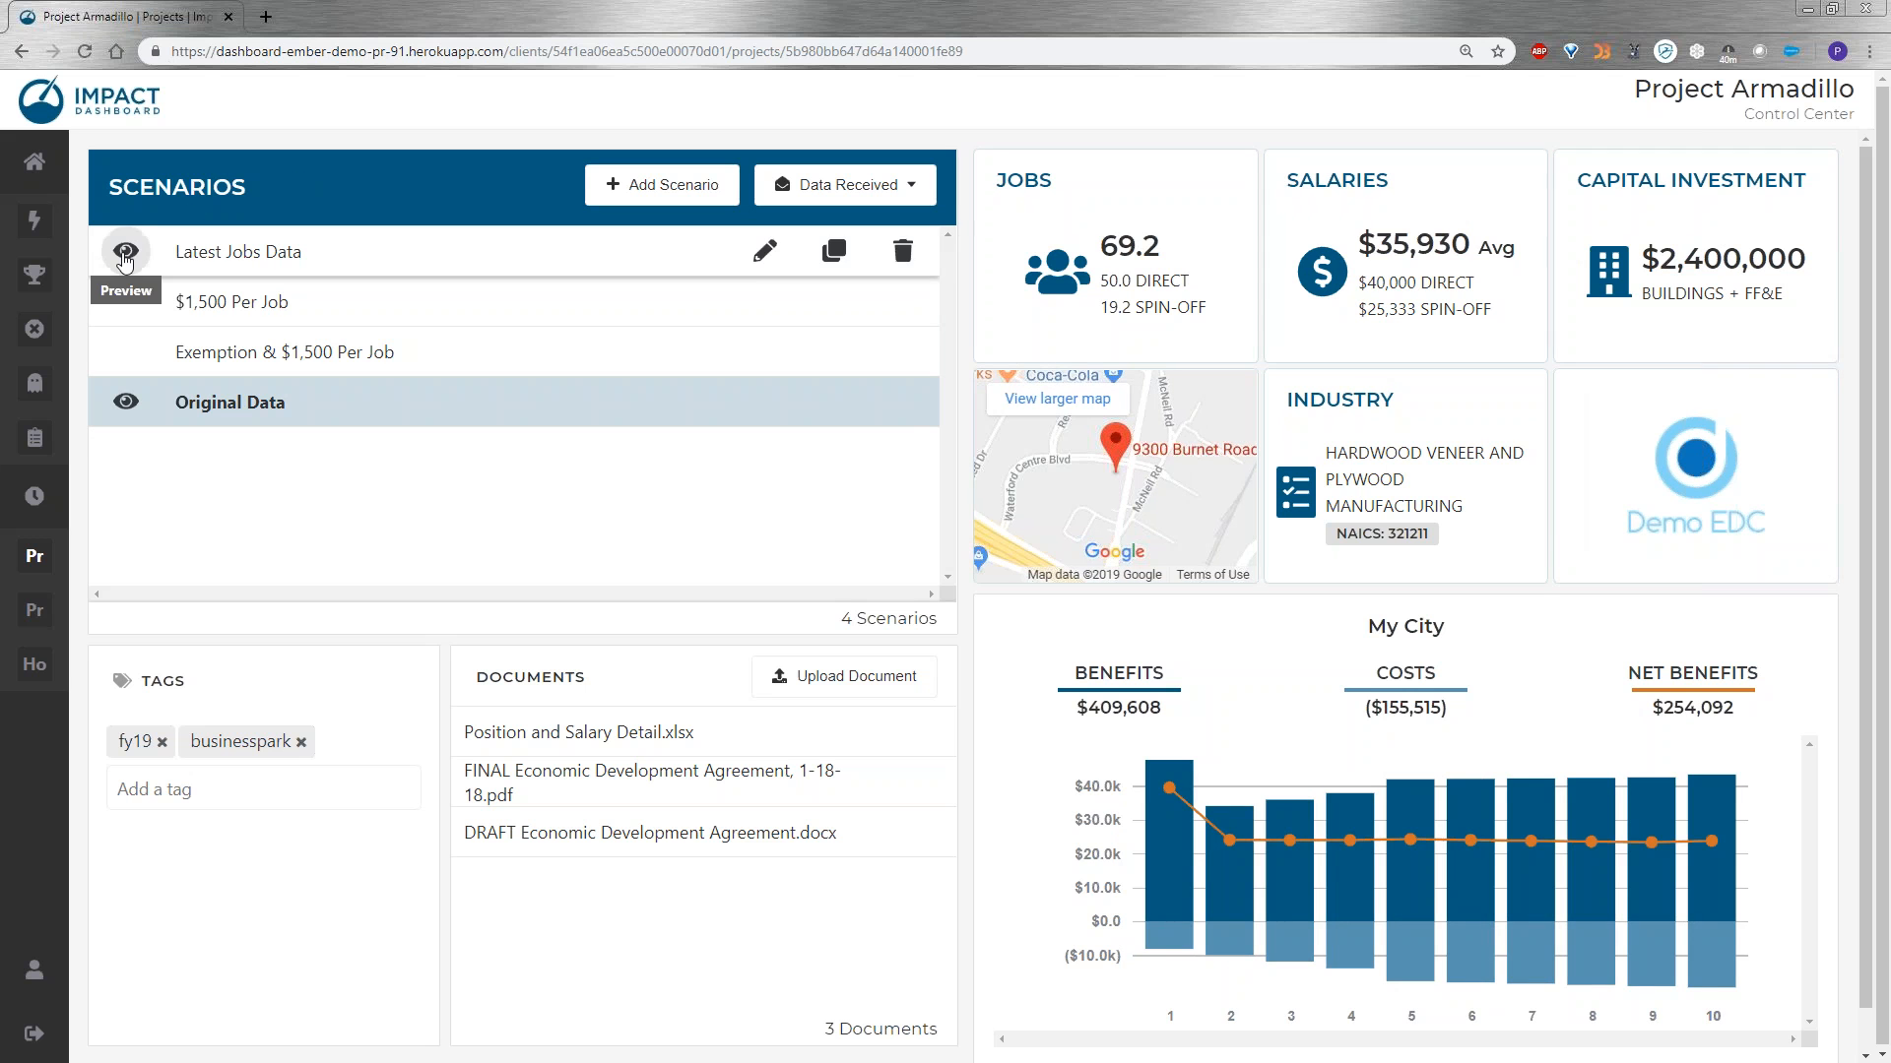
pyautogui.click(125, 253)
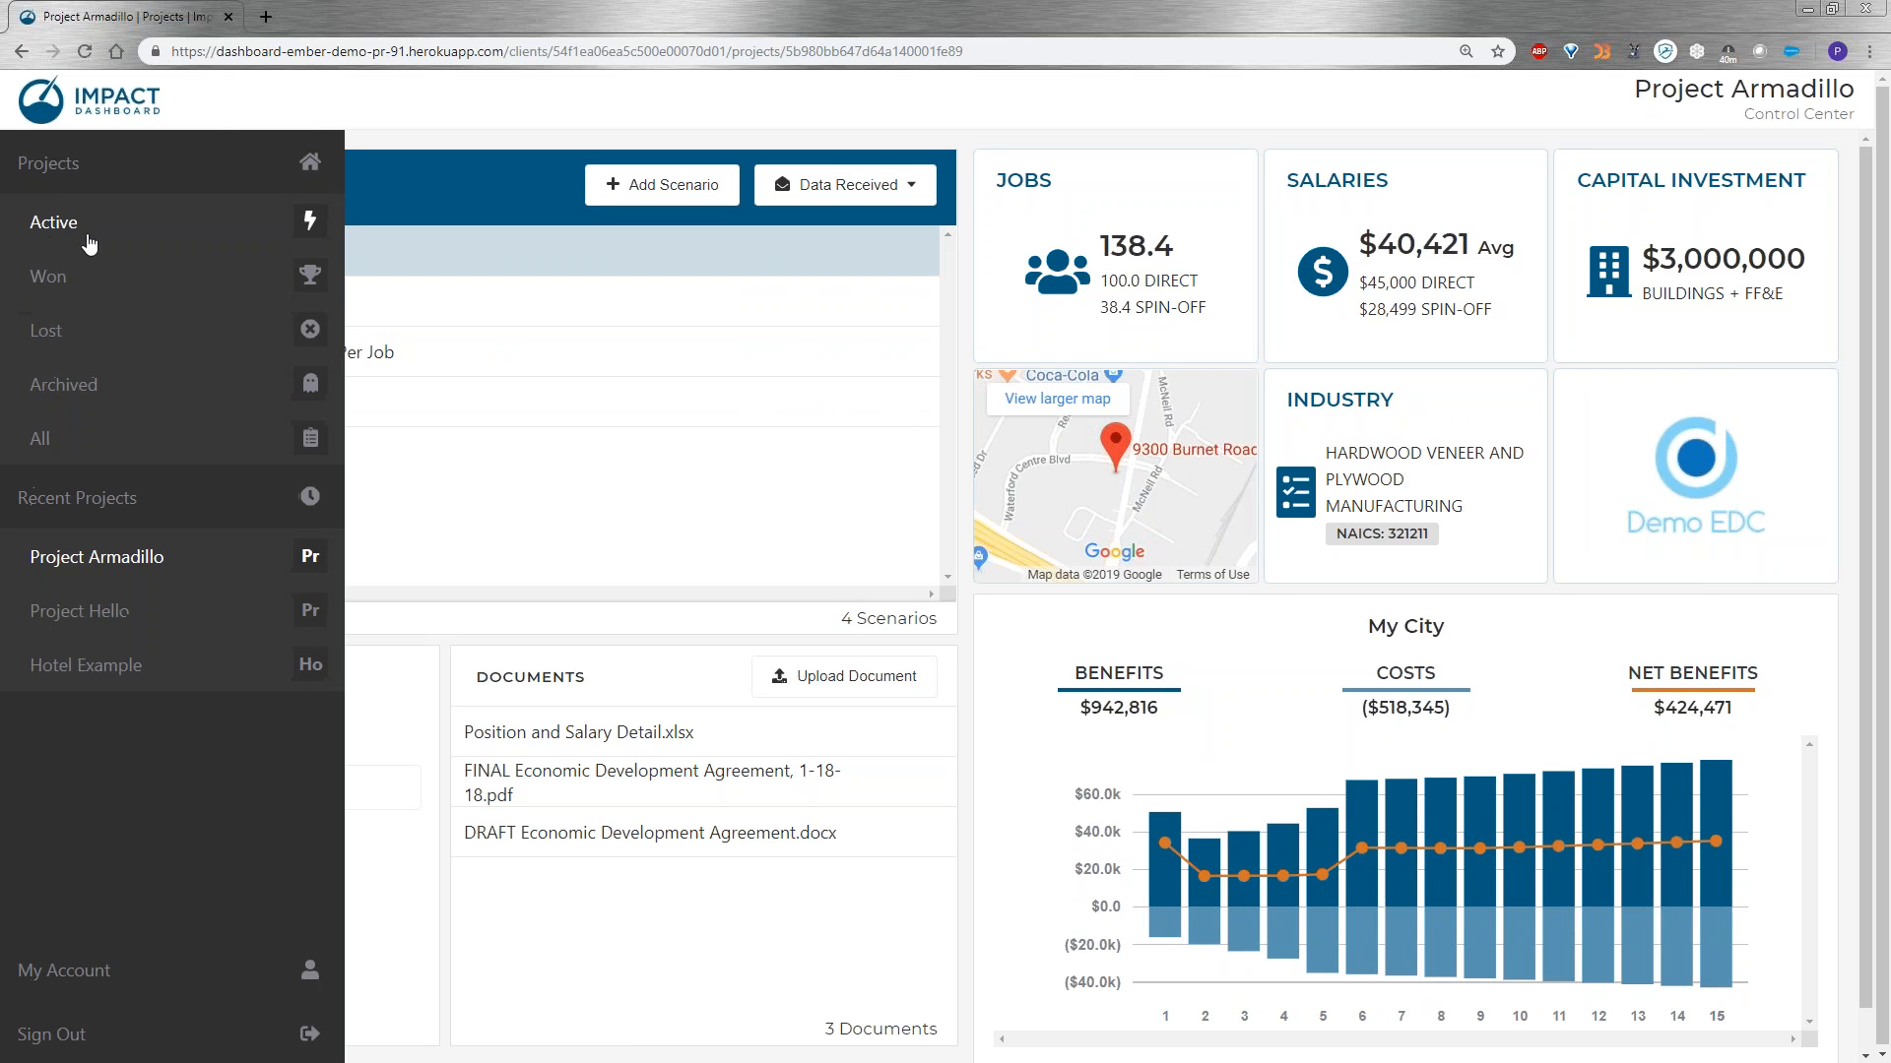
# Open the Watercrest project from the active projects and add a new scenario to it.
pyautogui.click(63, 226)
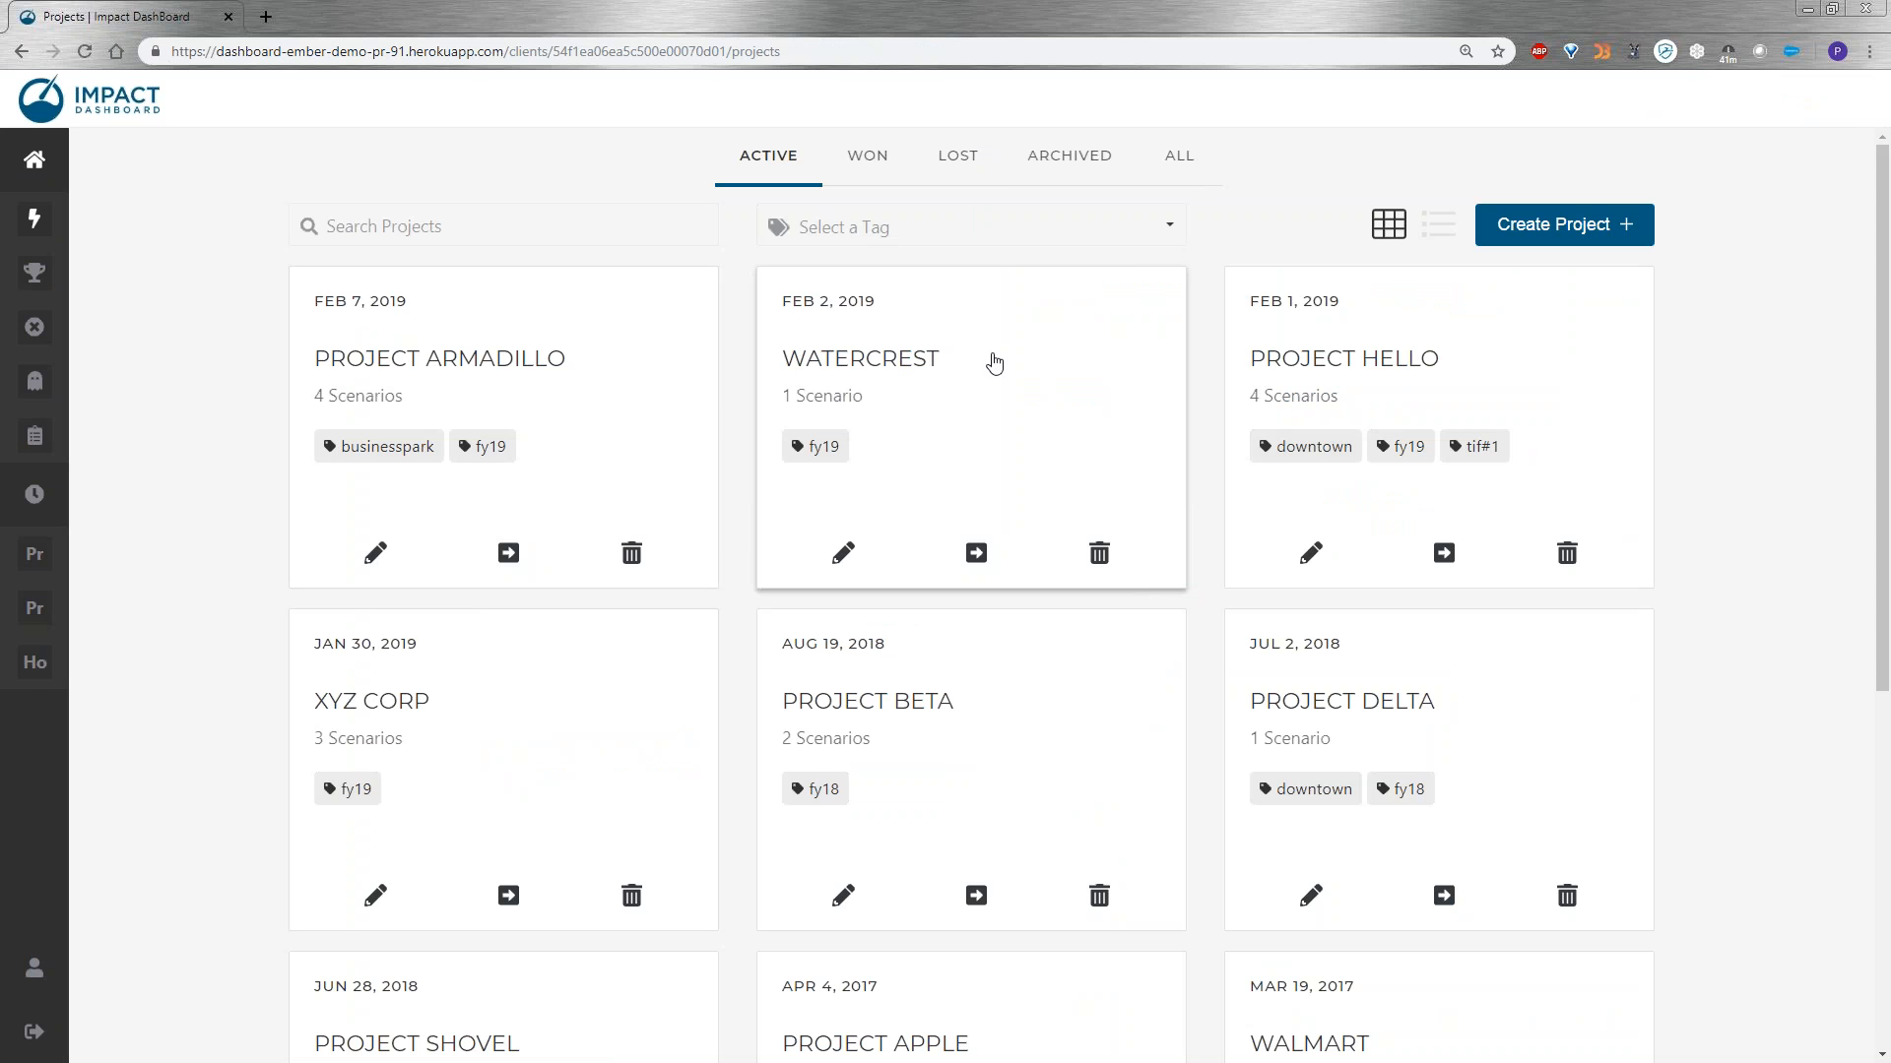
pyautogui.click(984, 352)
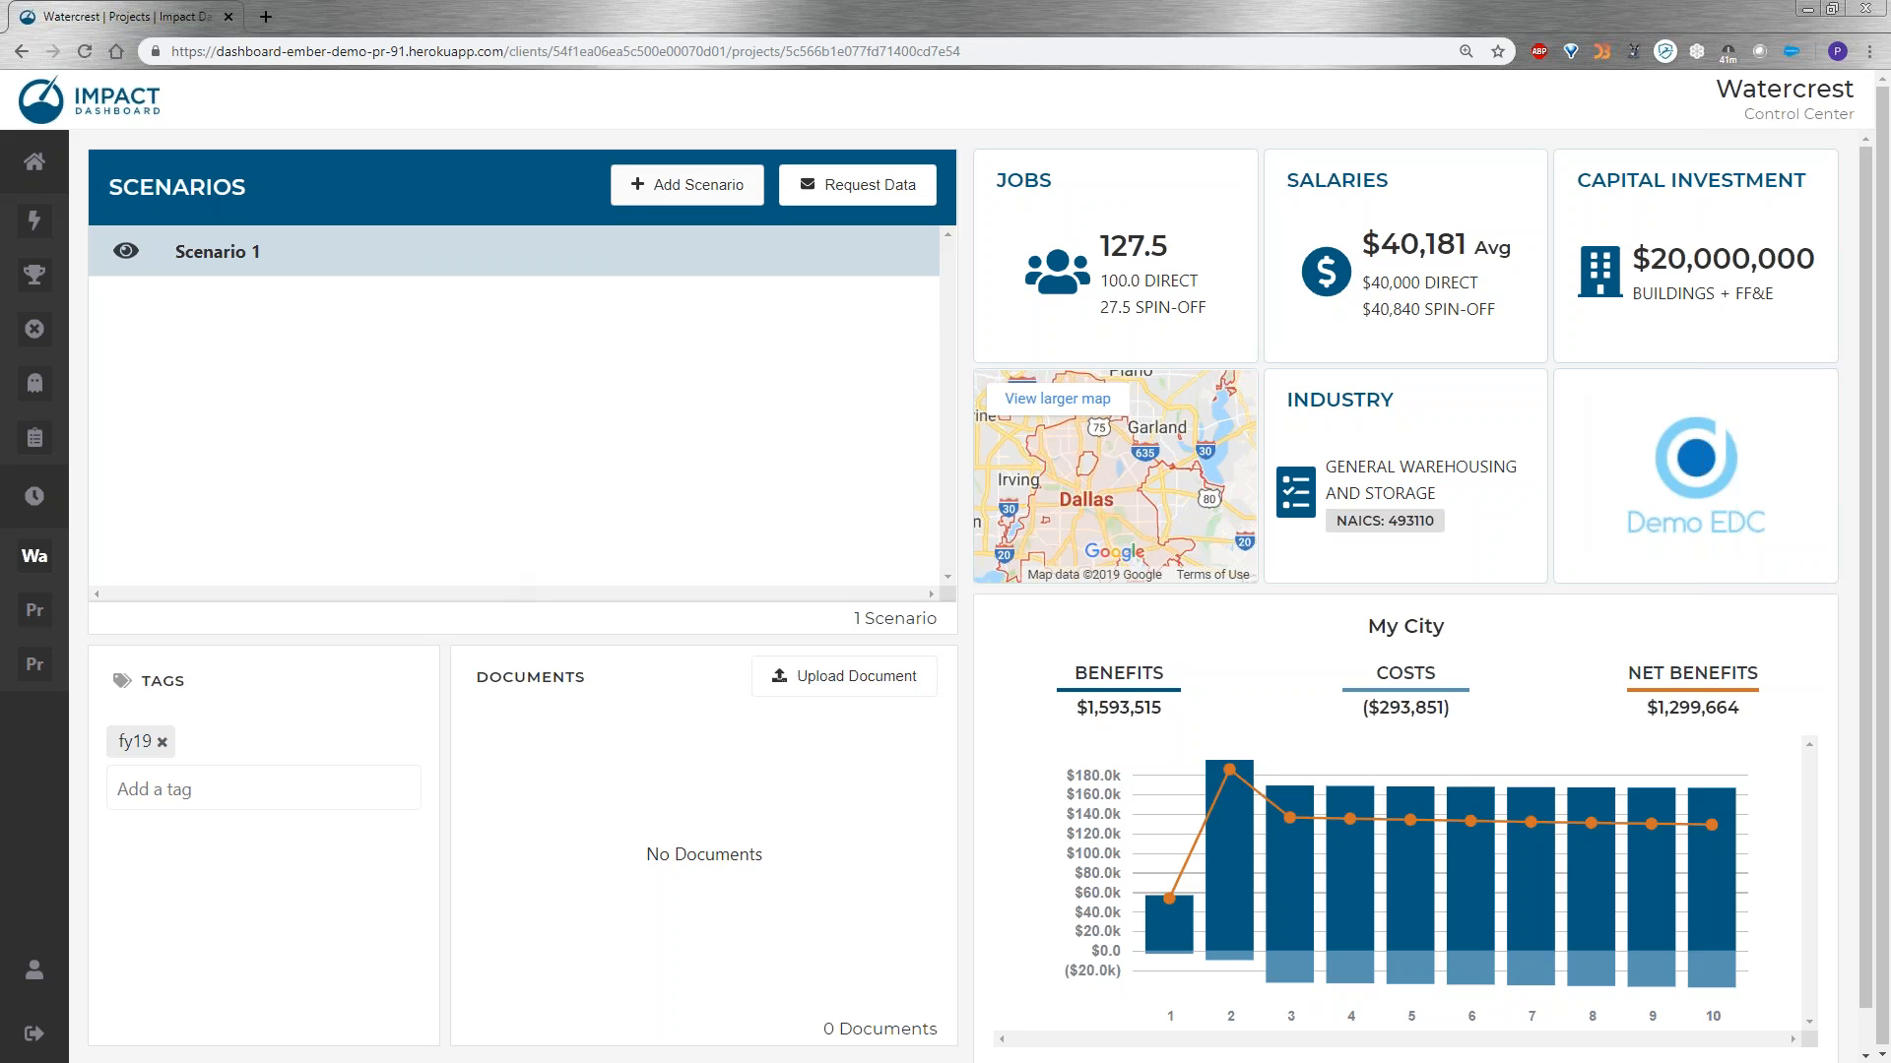
pyautogui.click(687, 184)
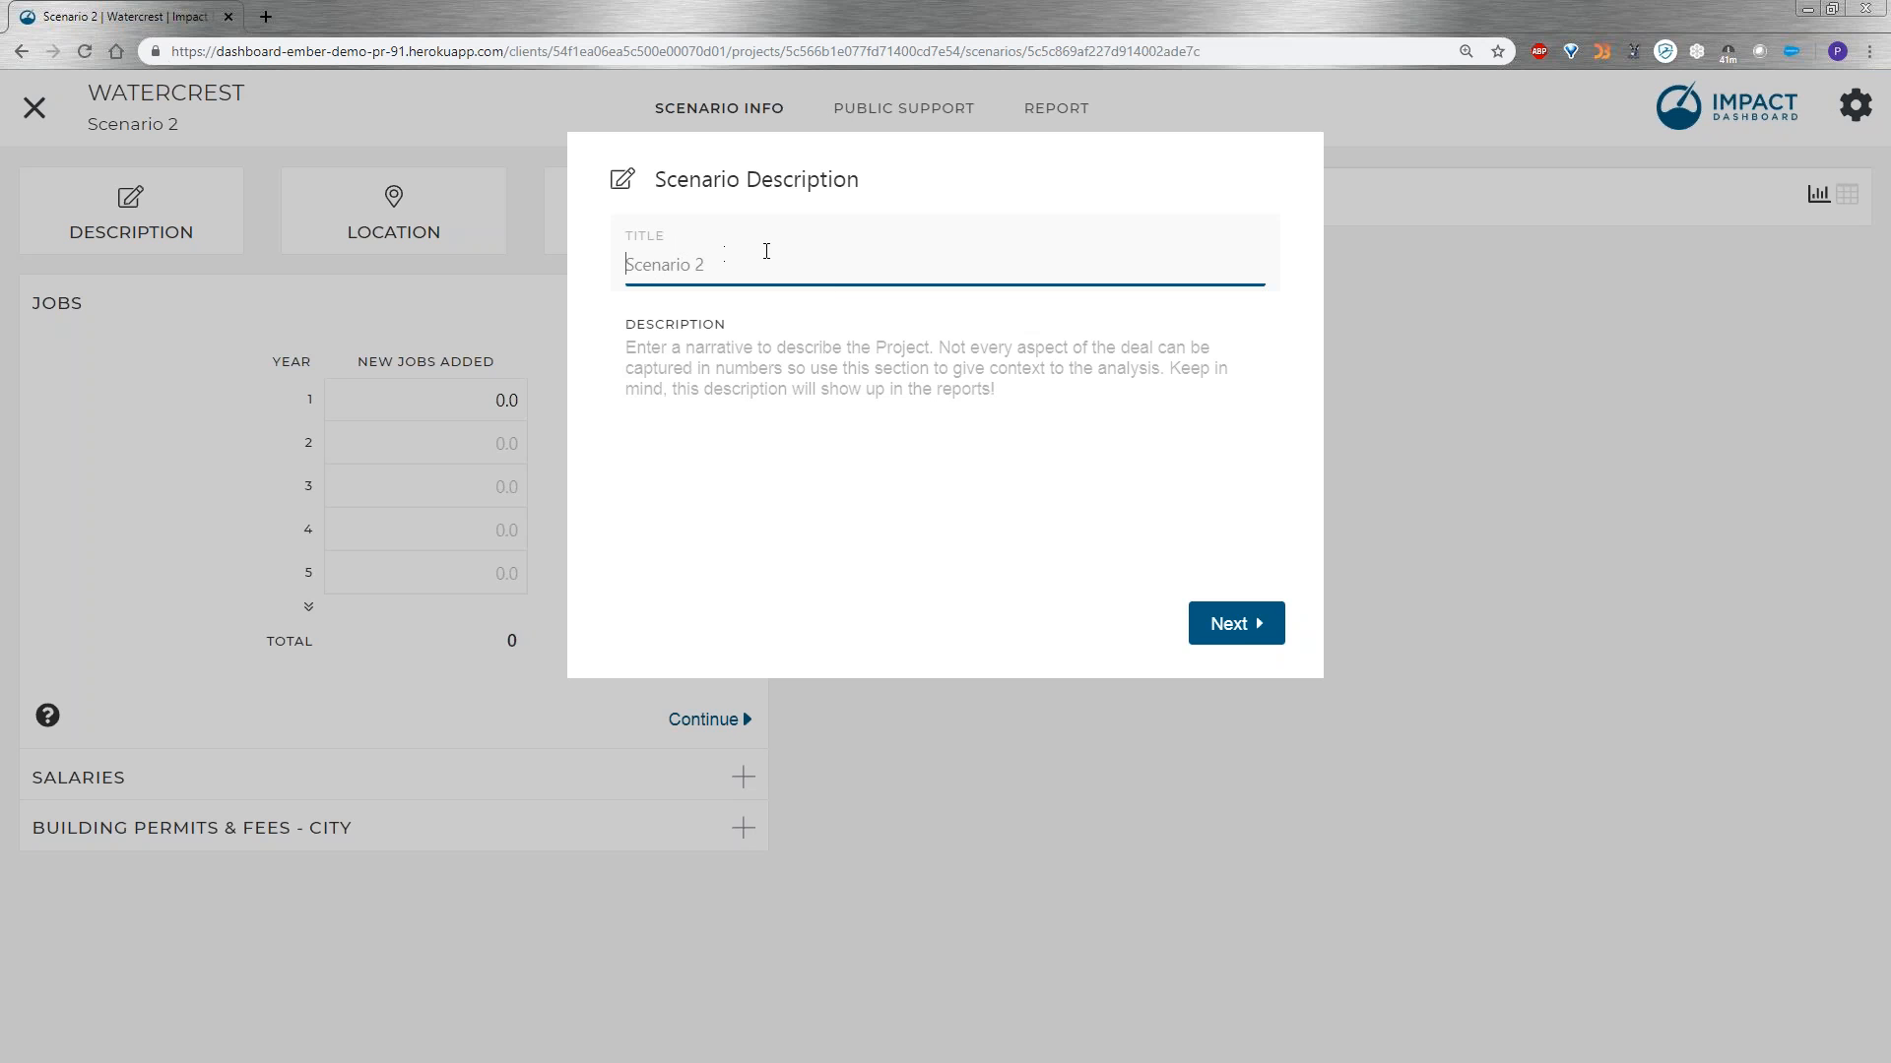
# Keep the default scenario title and the Dallas, Texas address, and set the taxing districts to My City and My School District.
pyautogui.click(921, 419)
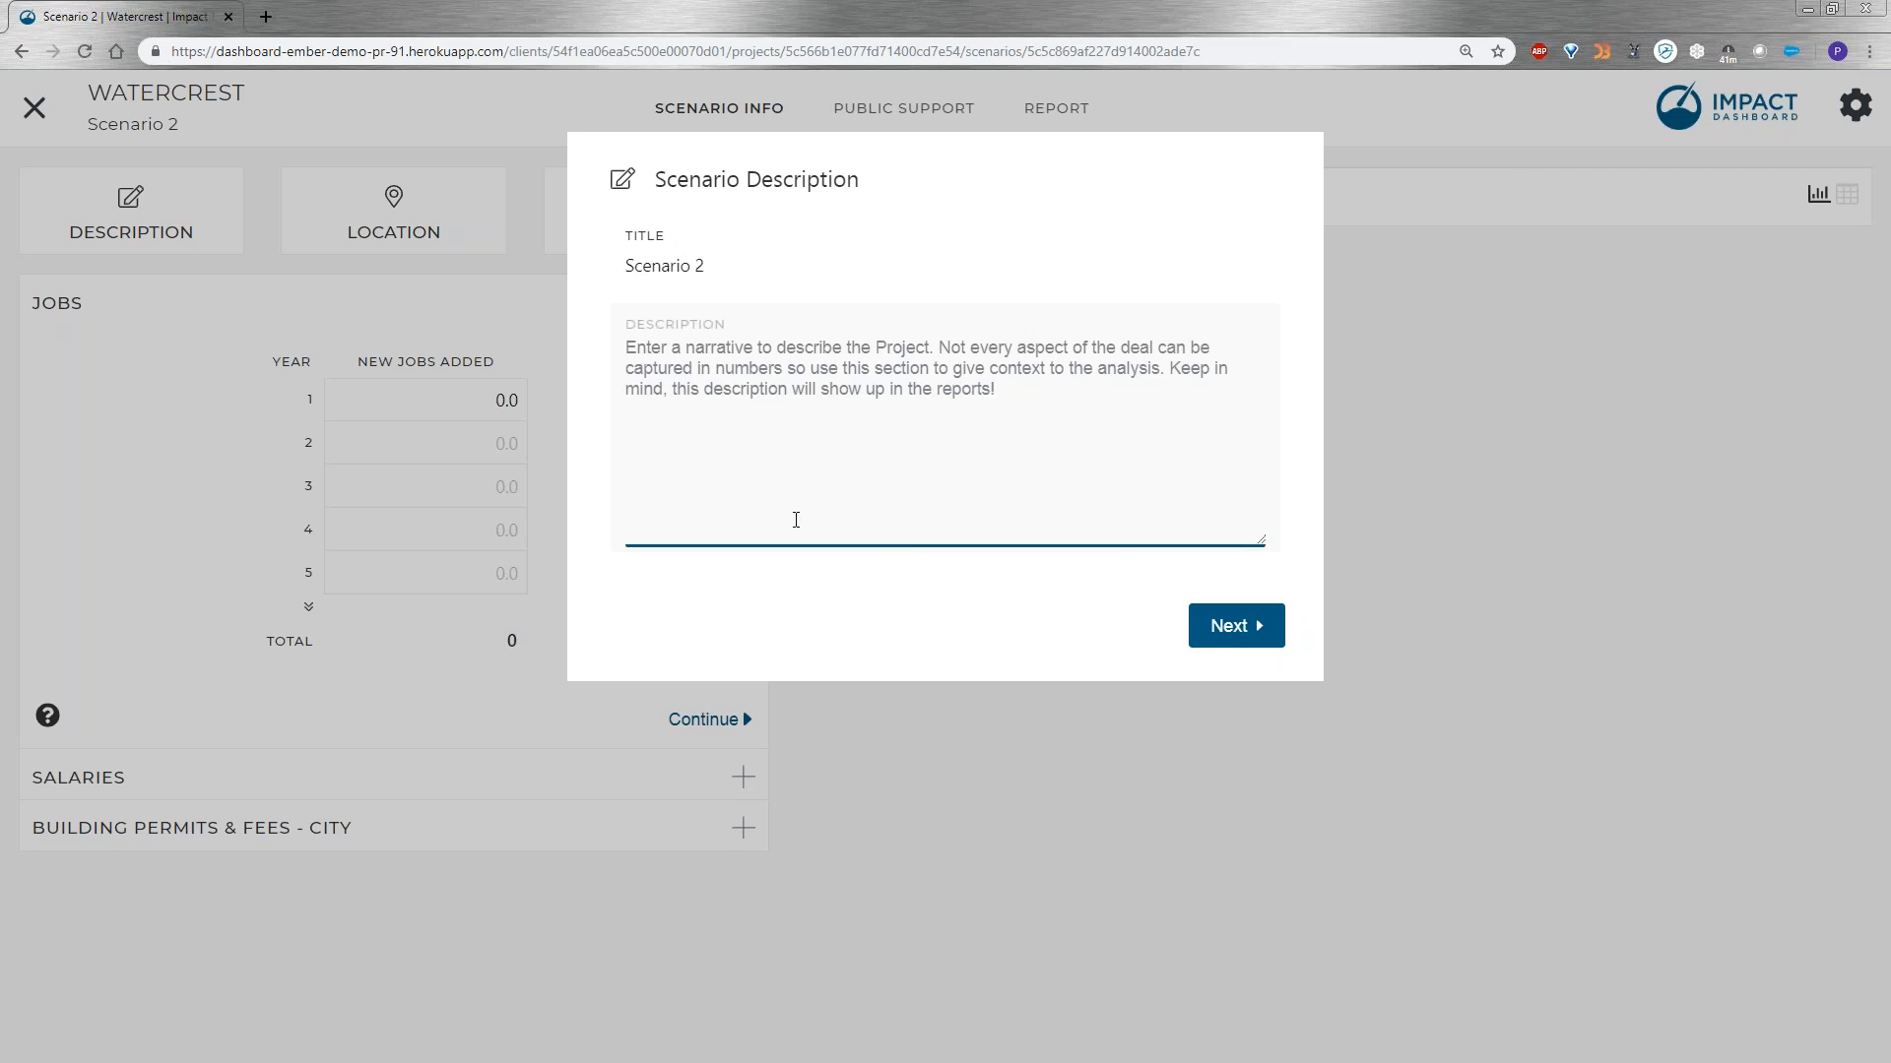
pyautogui.click(1238, 639)
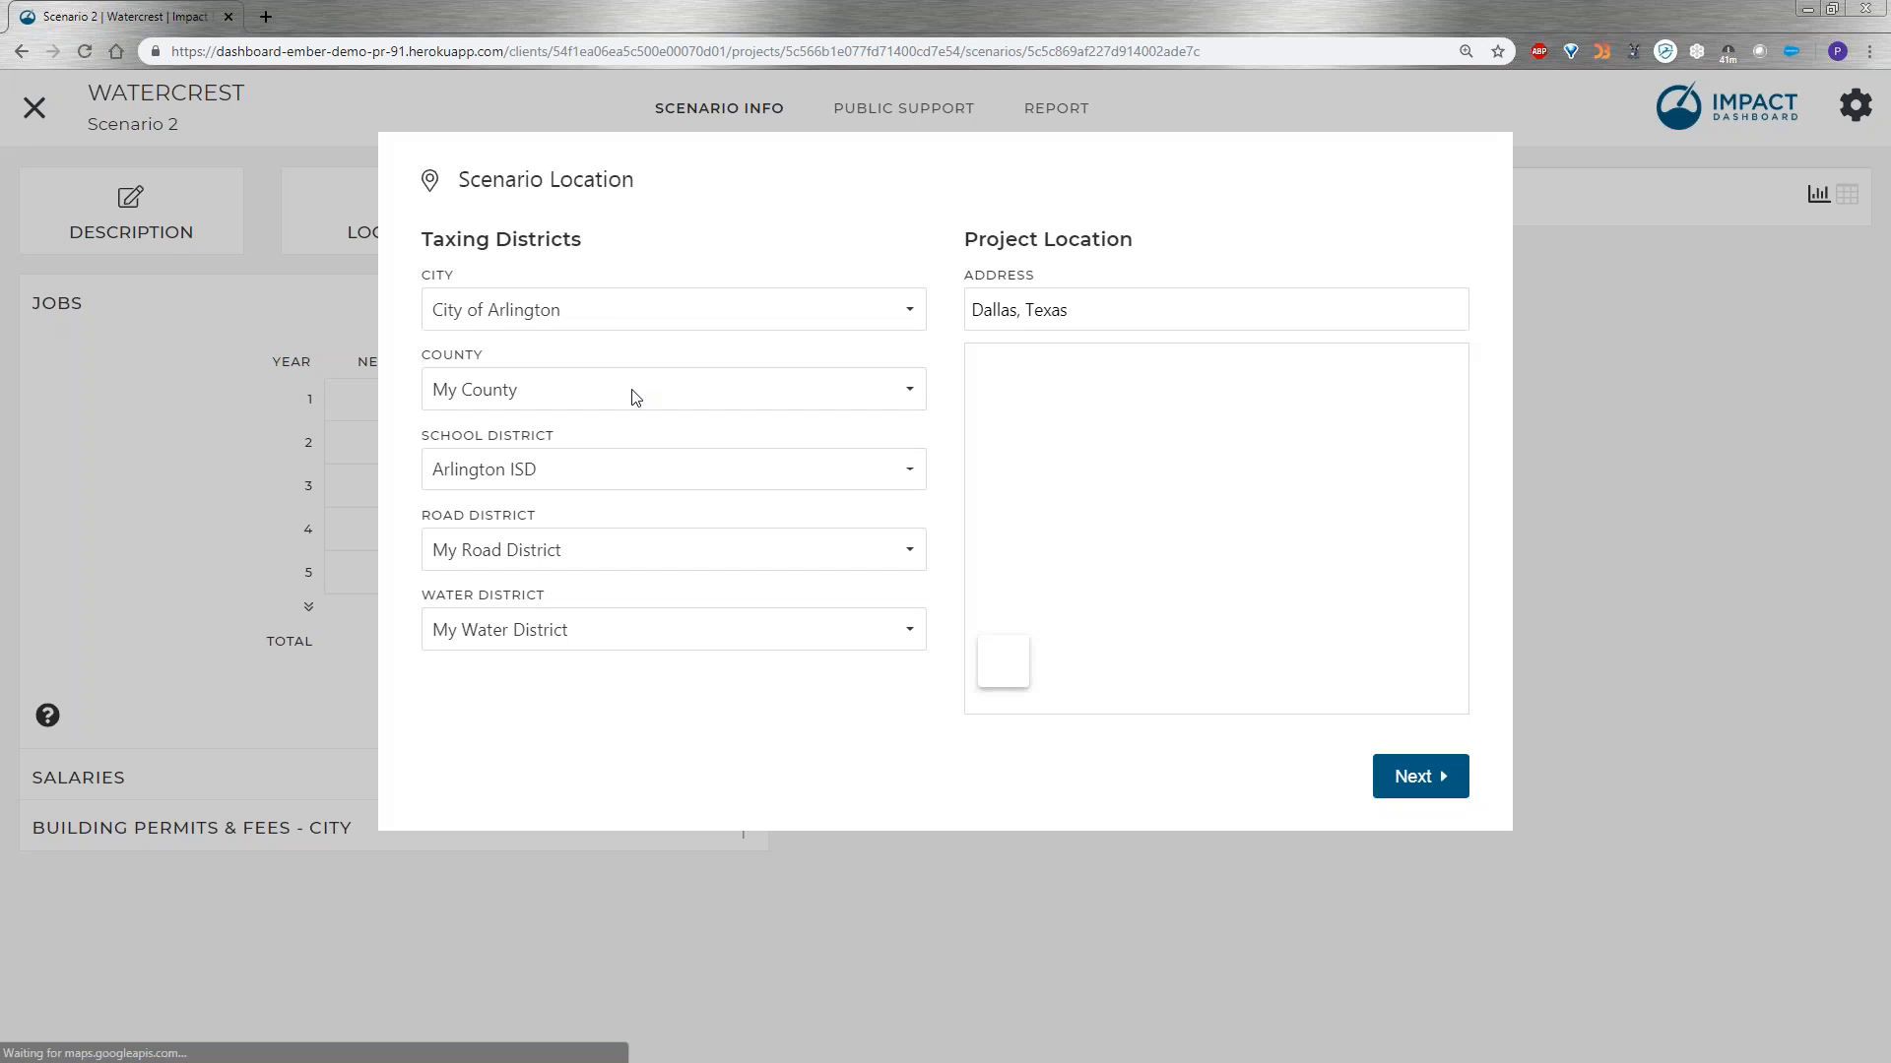
pyautogui.click(621, 313)
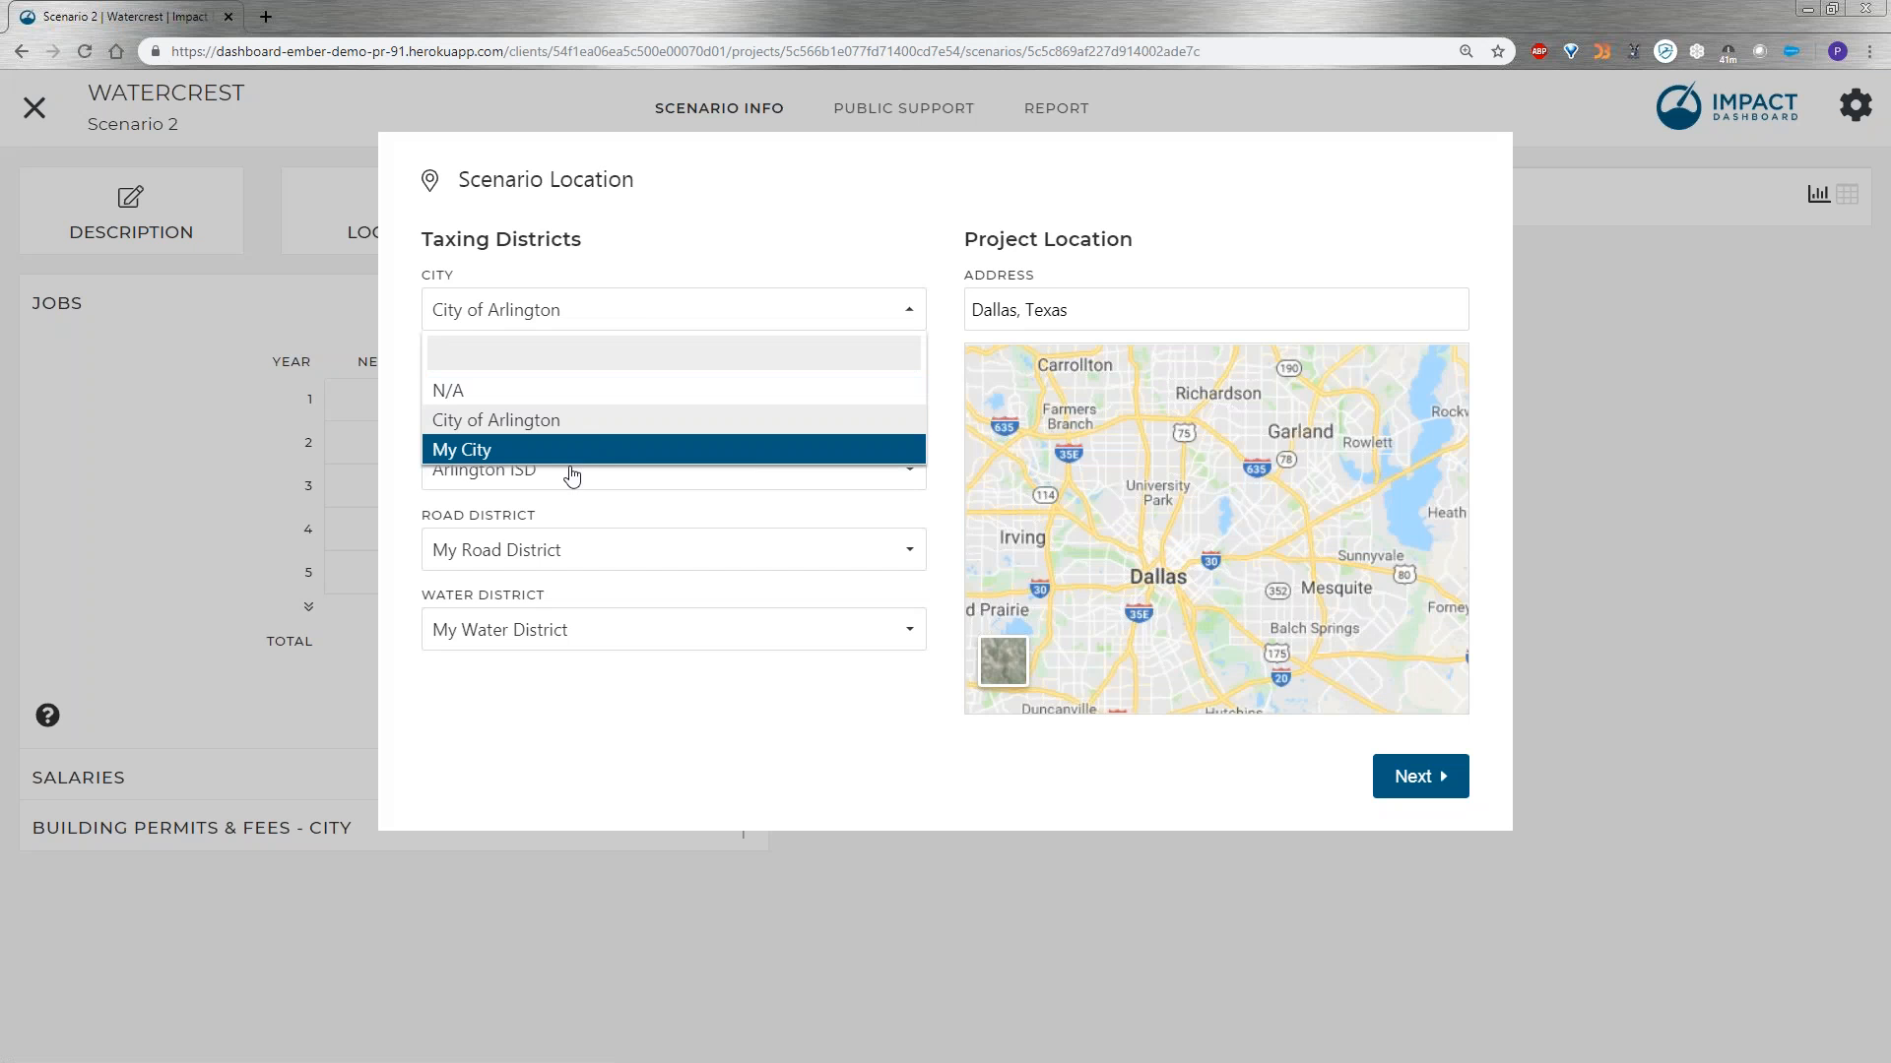
pyautogui.click(481, 449)
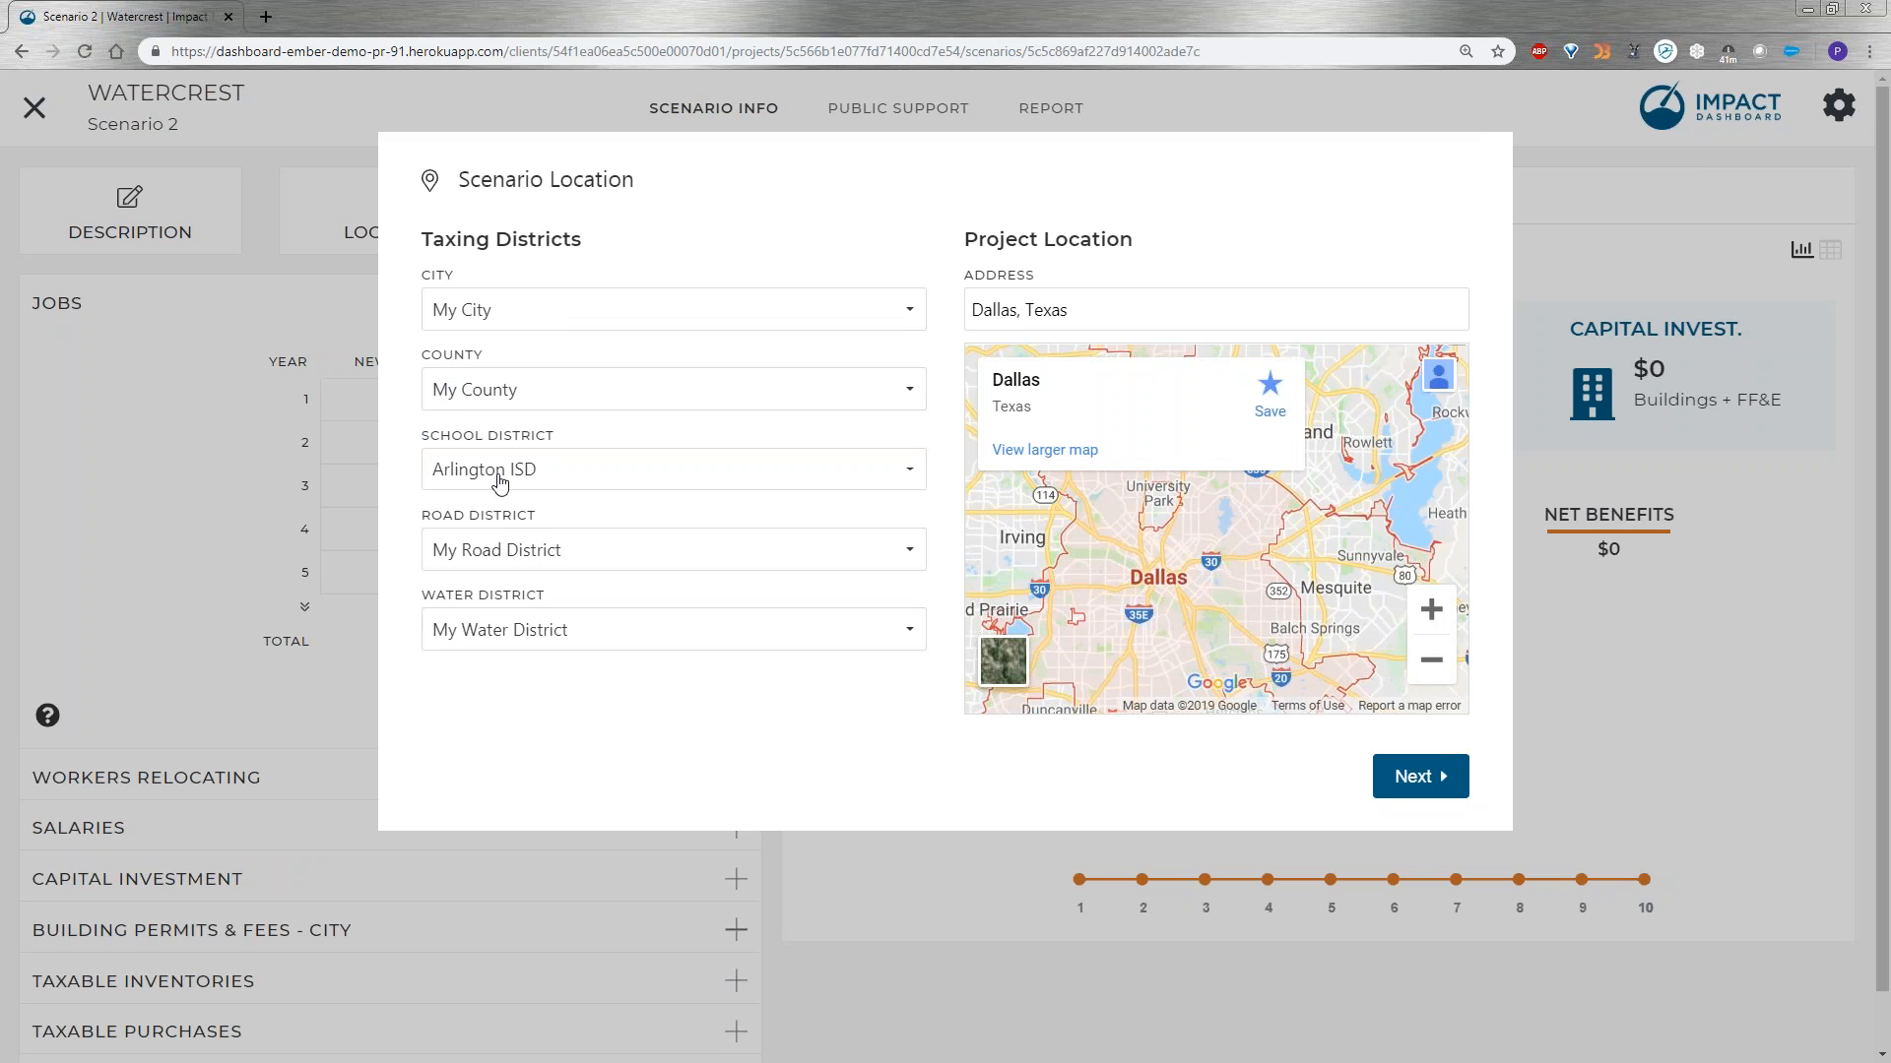
pyautogui.click(500, 476)
pyautogui.click(506, 610)
pyautogui.click(1126, 315)
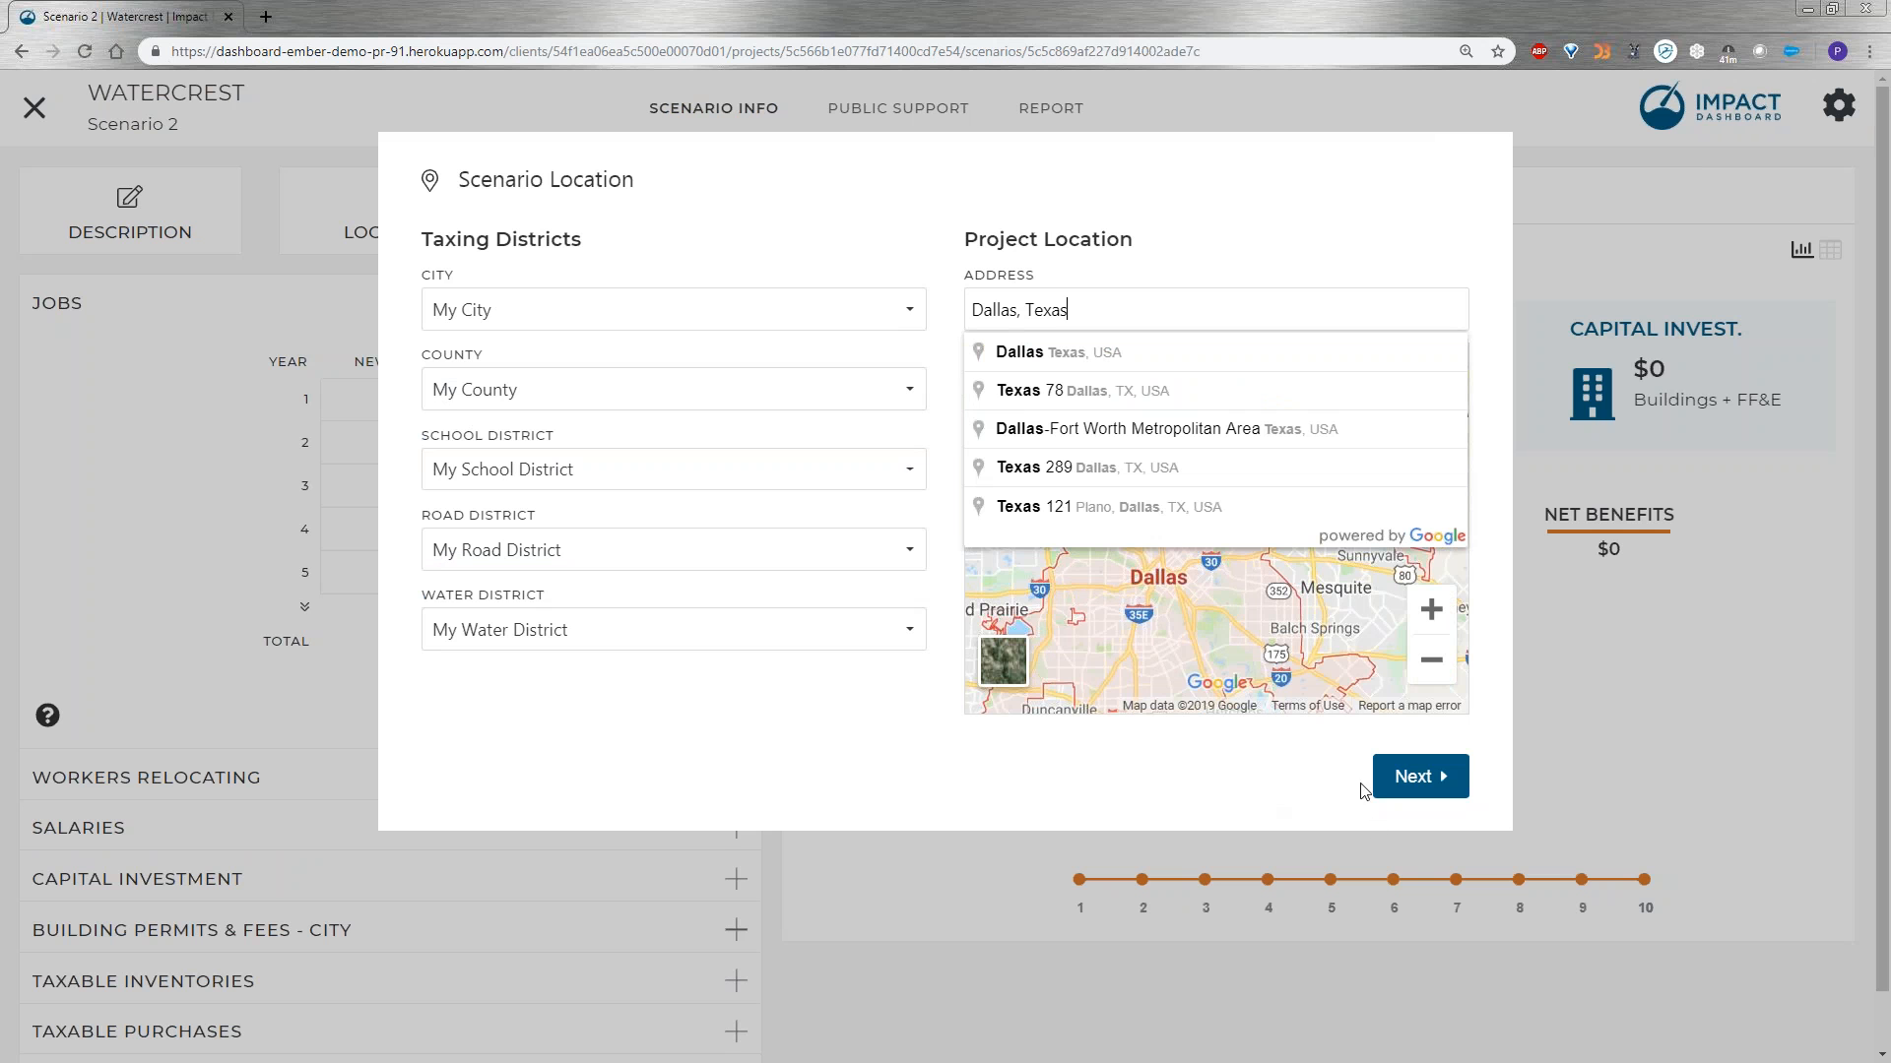
pyautogui.click(1418, 778)
# Set the scenario industry to 333111 Farm Machinery and Equipment Manufacturing and close the scenario setup.
pyautogui.click(759, 278)
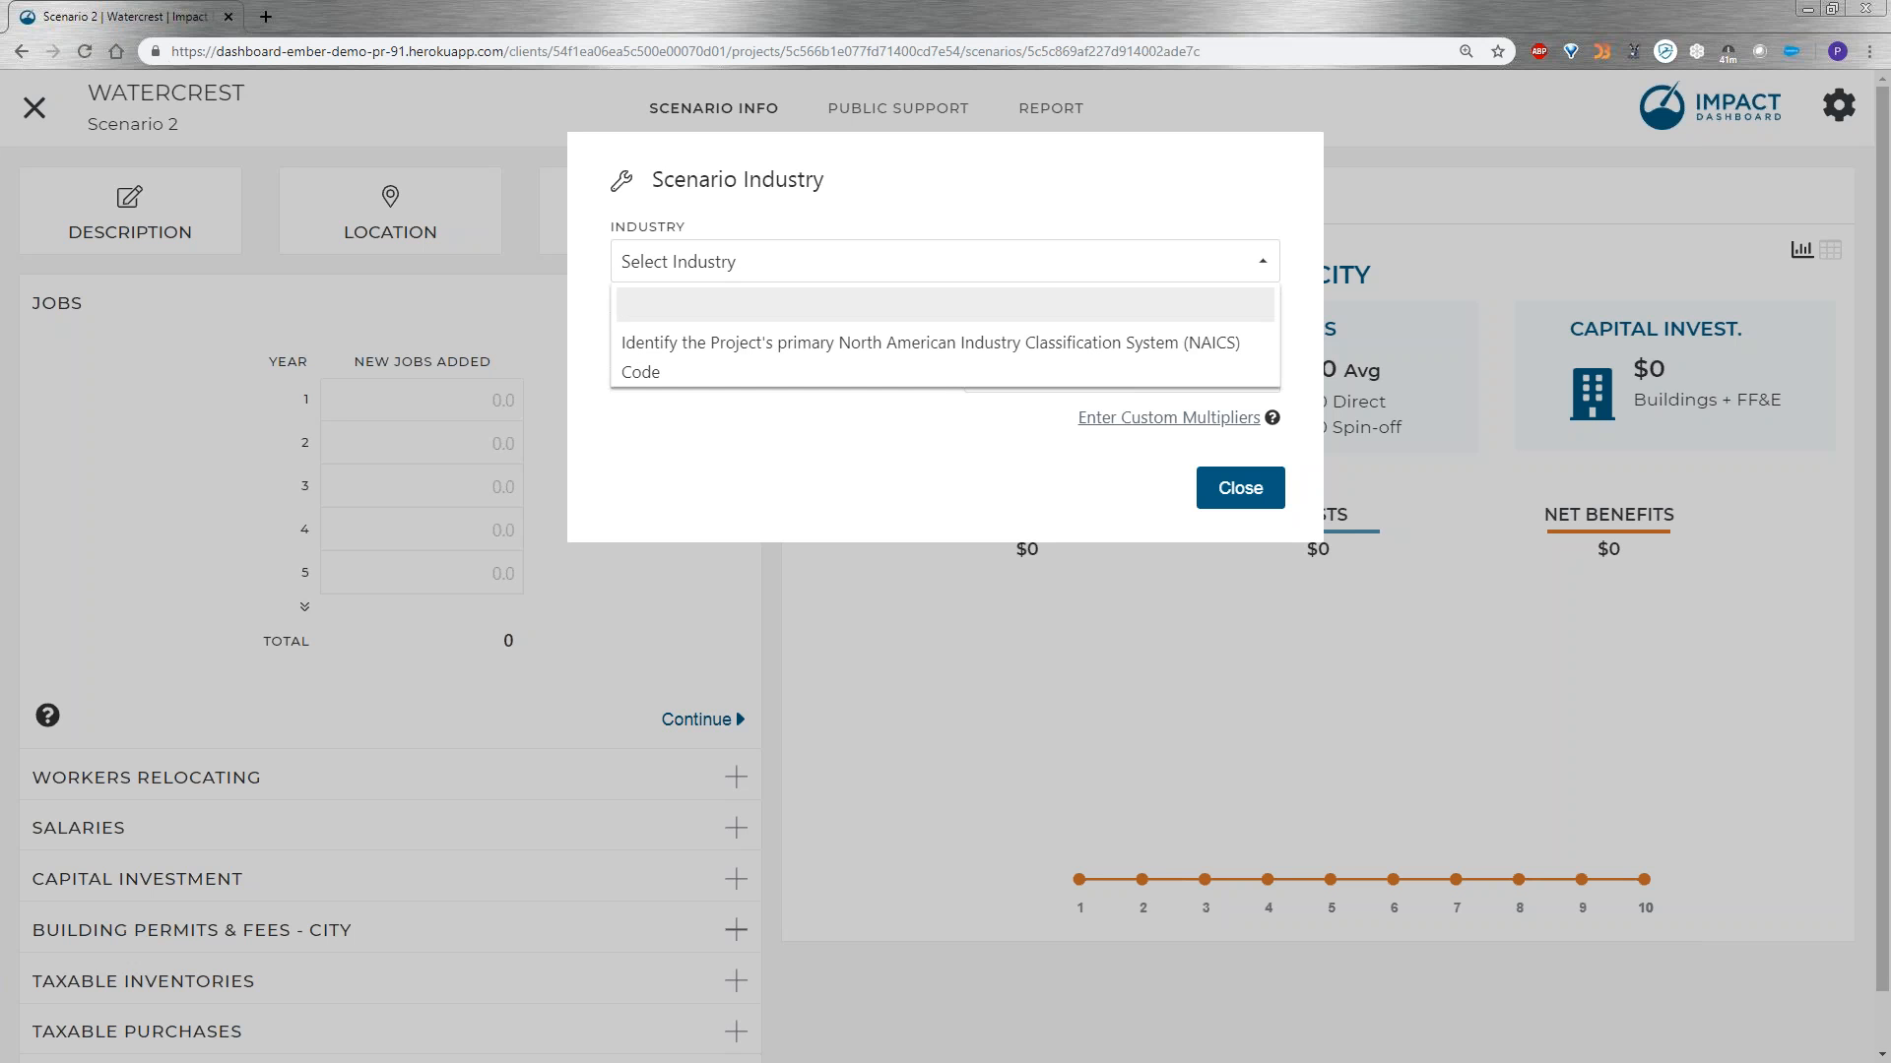
pyautogui.write('333111')
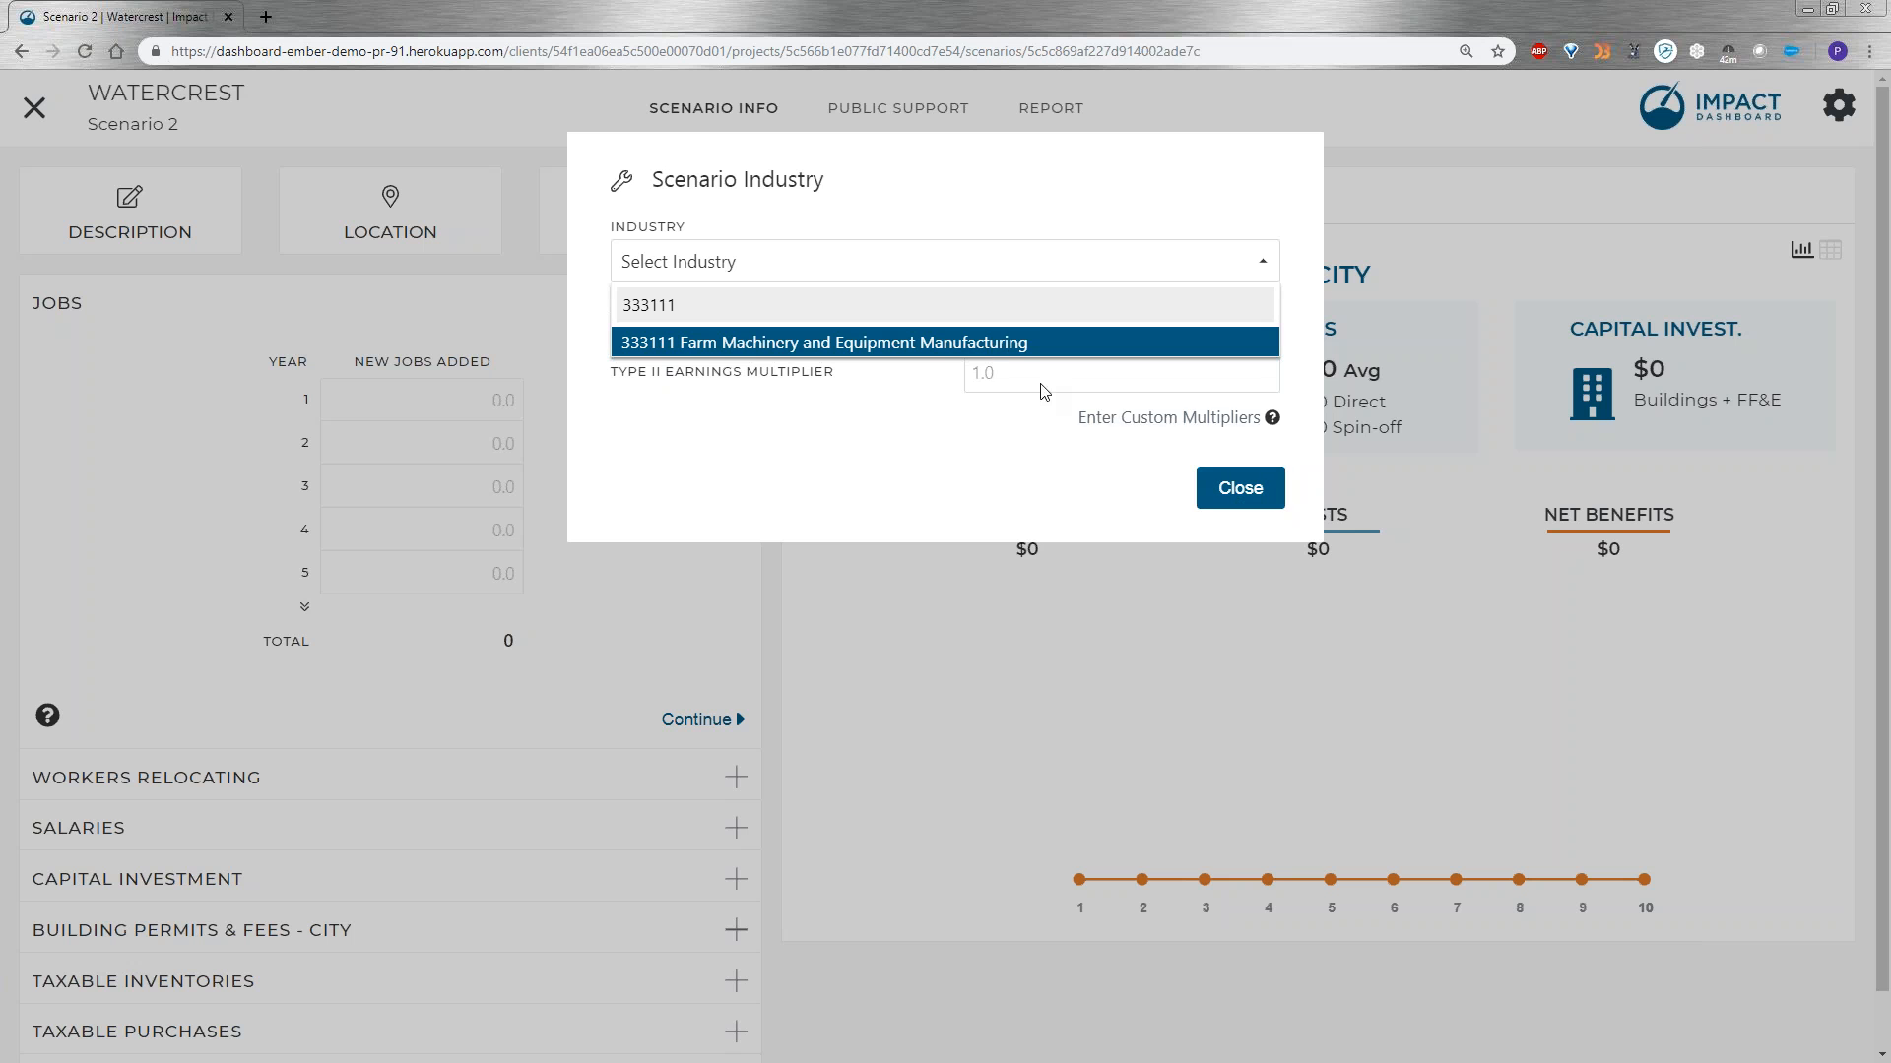
pyautogui.click(693, 347)
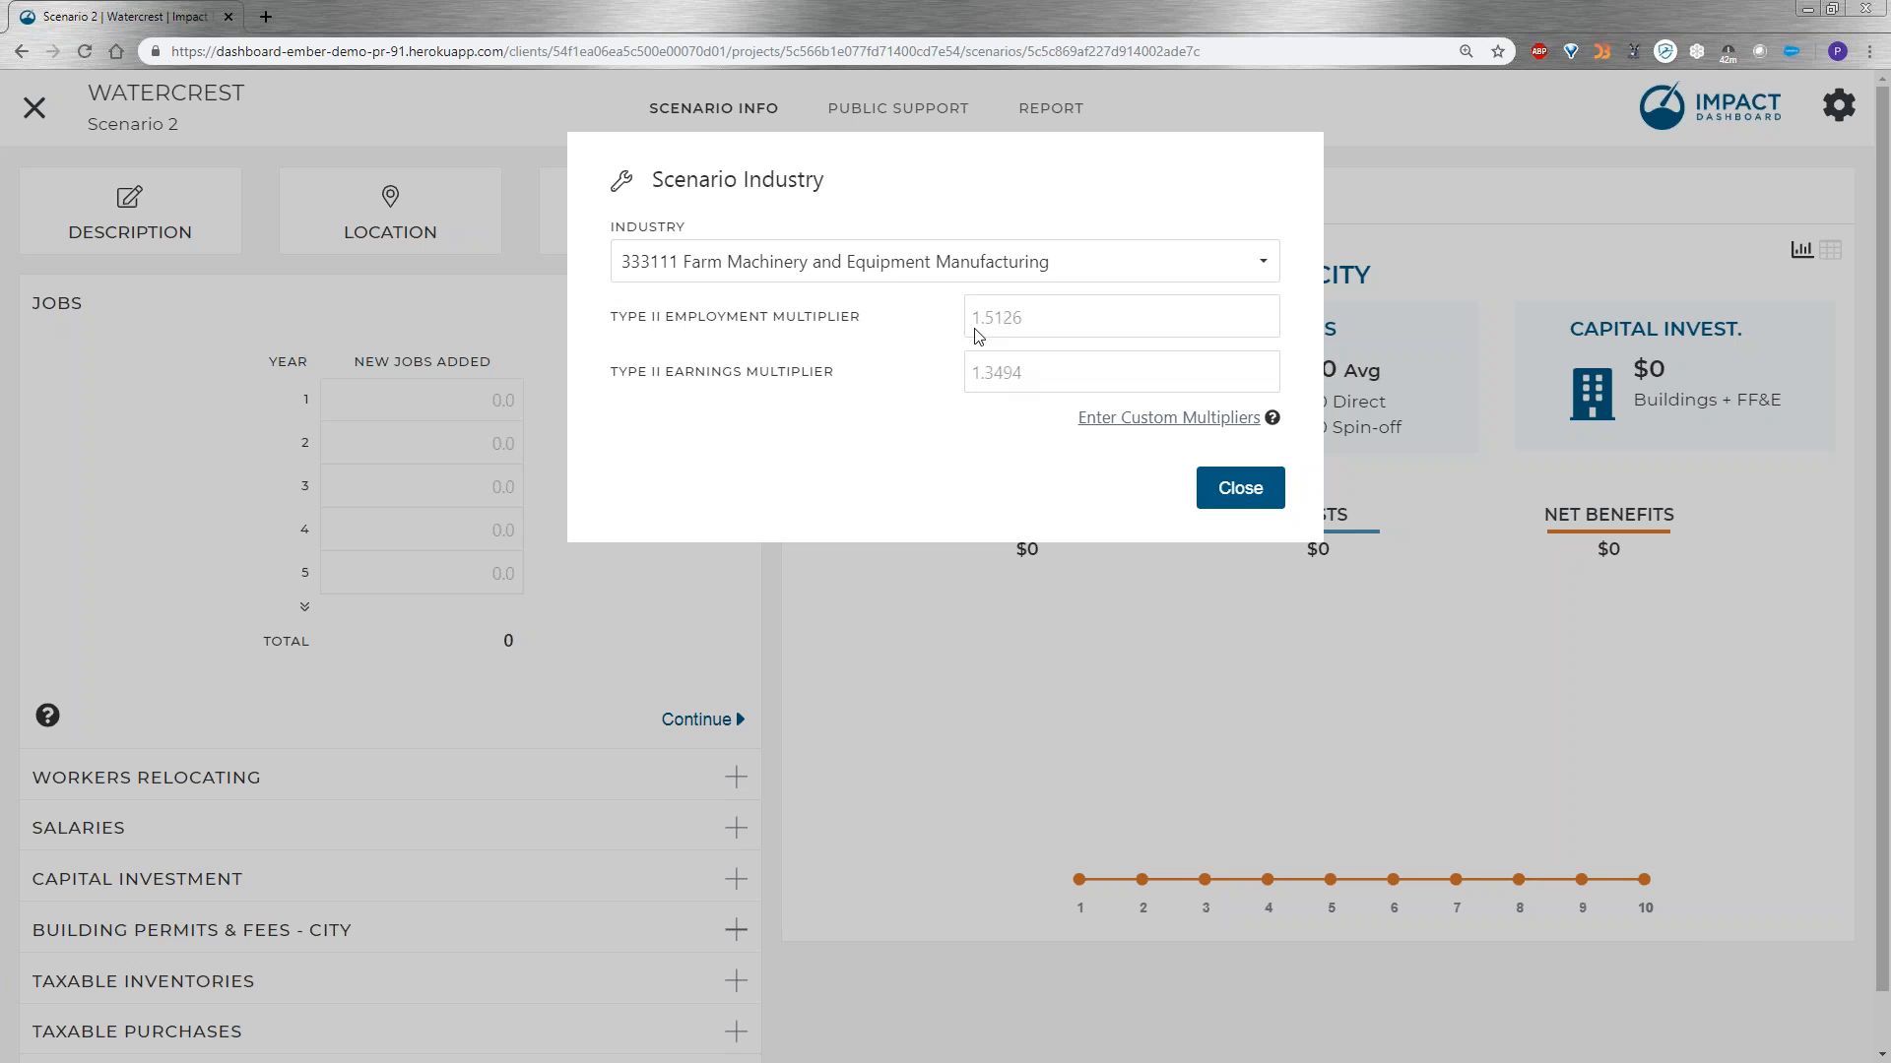
pyautogui.click(1242, 495)
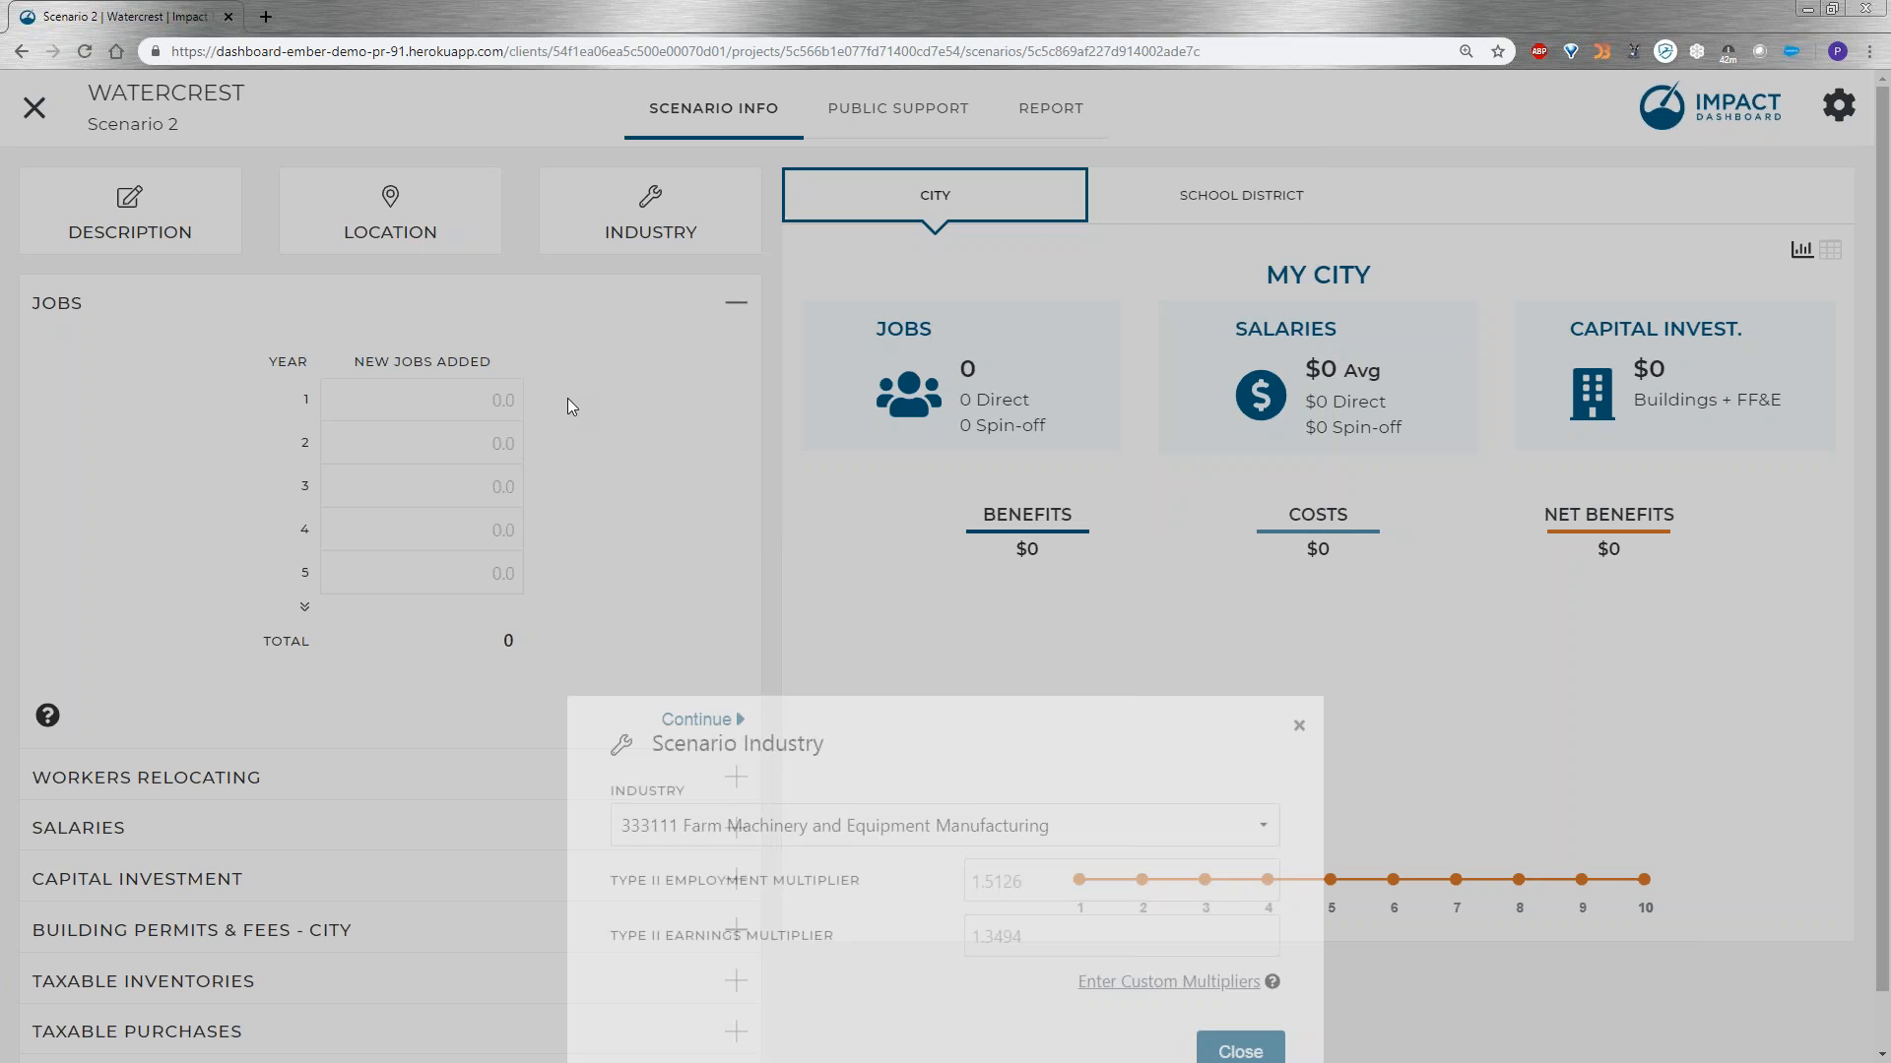
# Enter 100 new jobs for year 1 and continue past Workers Relocating with its default percentage.
pyautogui.click(493, 399)
pyautogui.write('100')
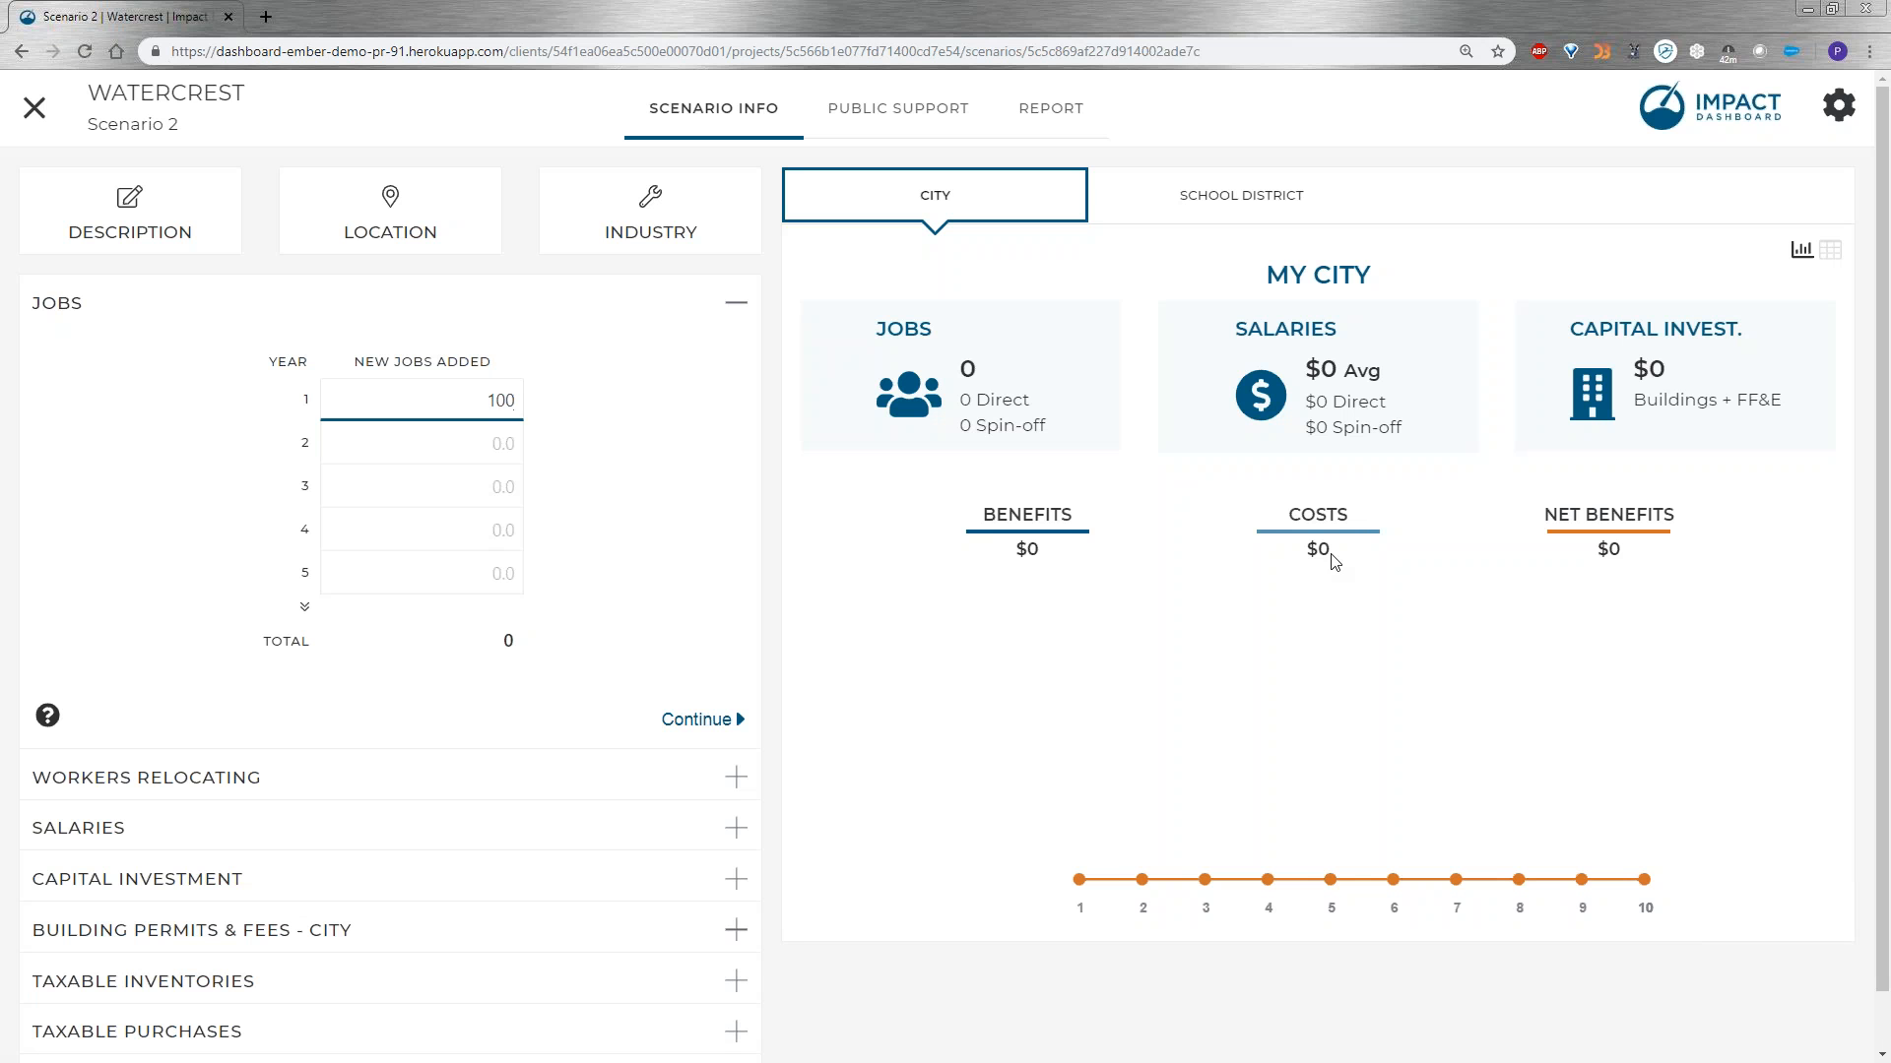
pyautogui.click(635, 504)
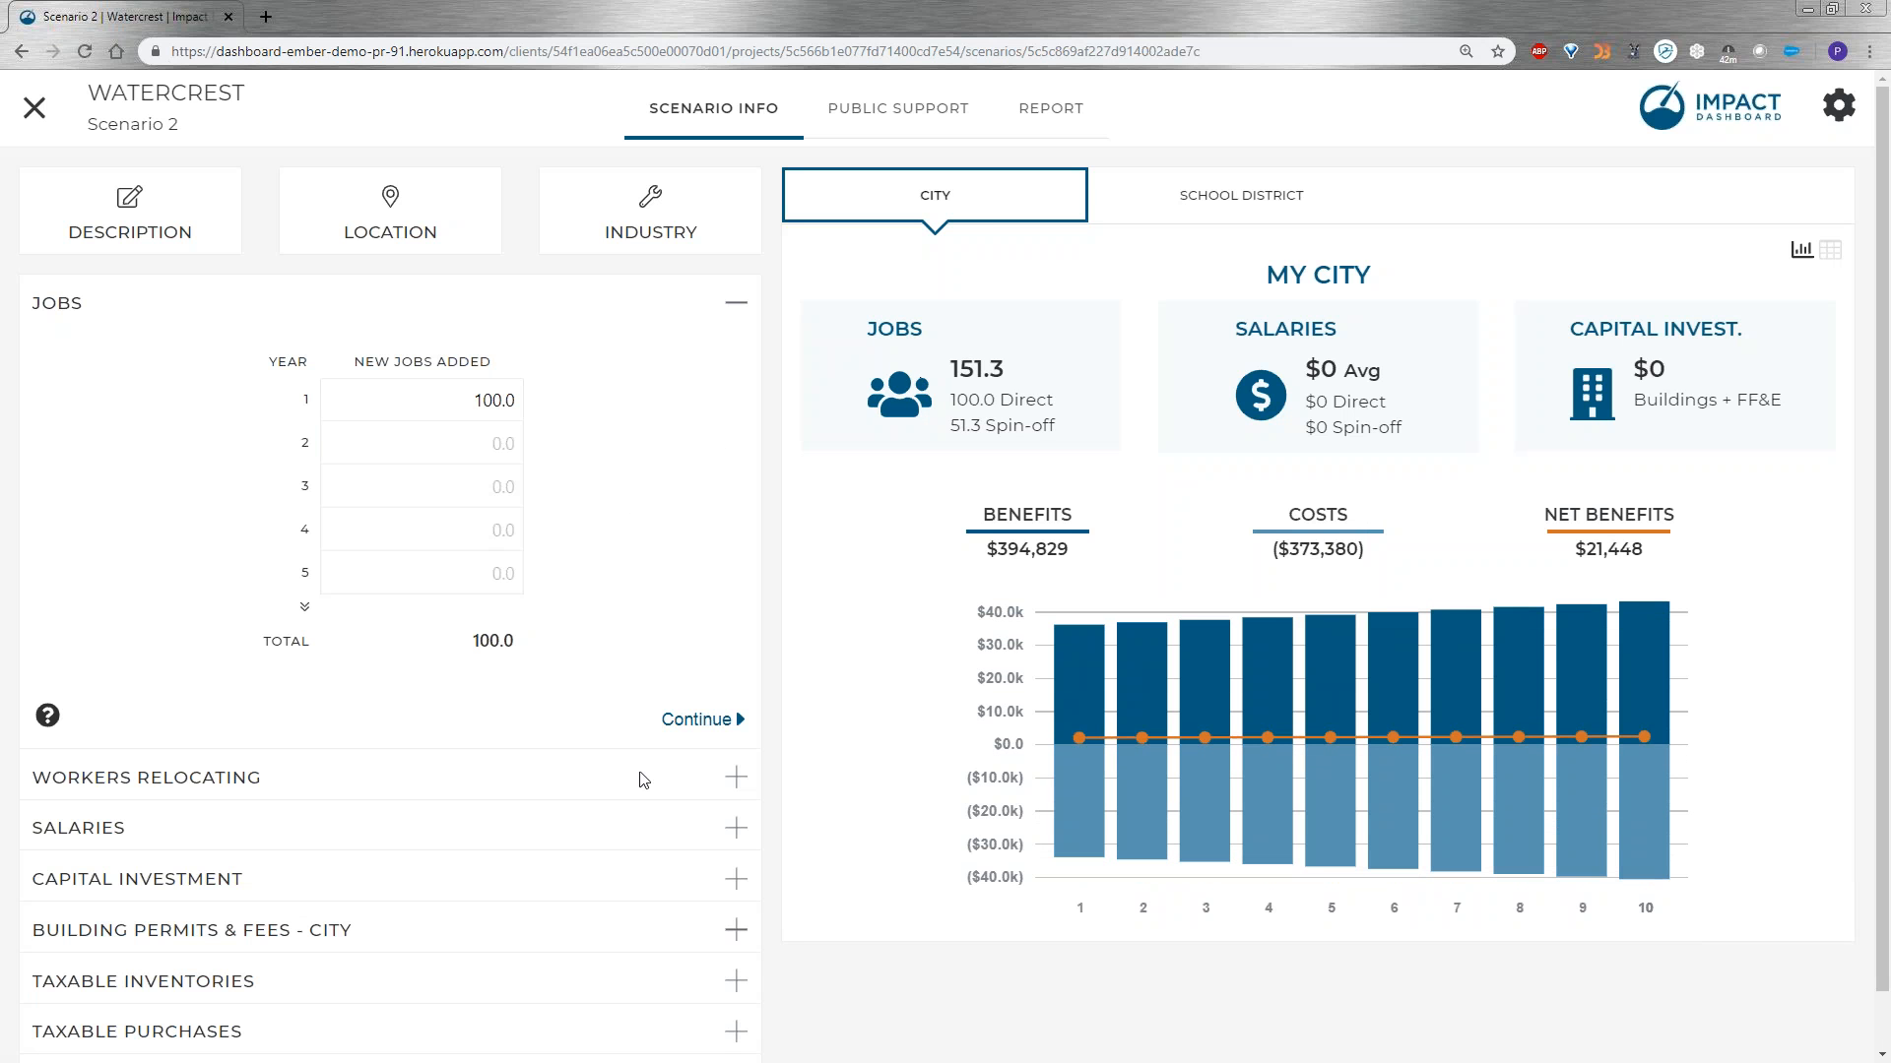
pyautogui.click(694, 719)
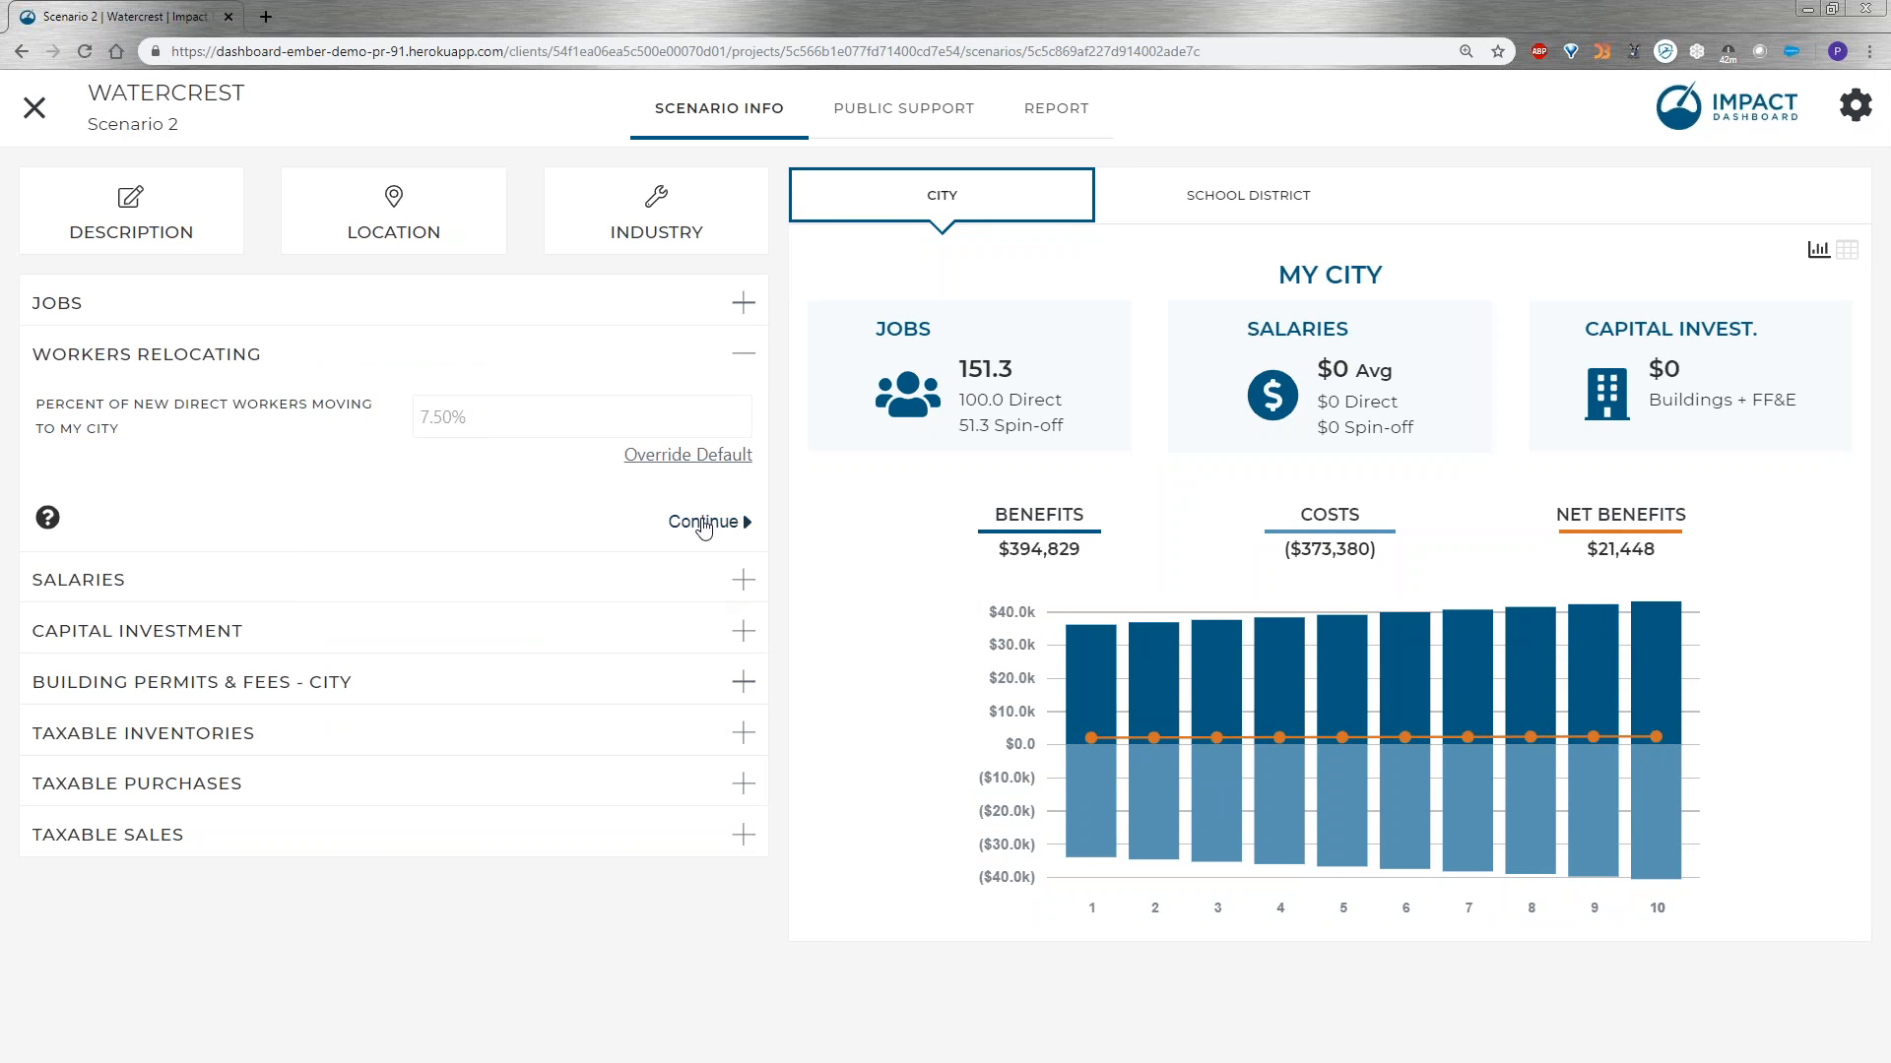
pyautogui.click(703, 524)
# Set the average annual salary to $50,000 for each of years 1, 2 and 3.
pyautogui.click(305, 512)
pyautogui.write('50000')
pyautogui.click(422, 540)
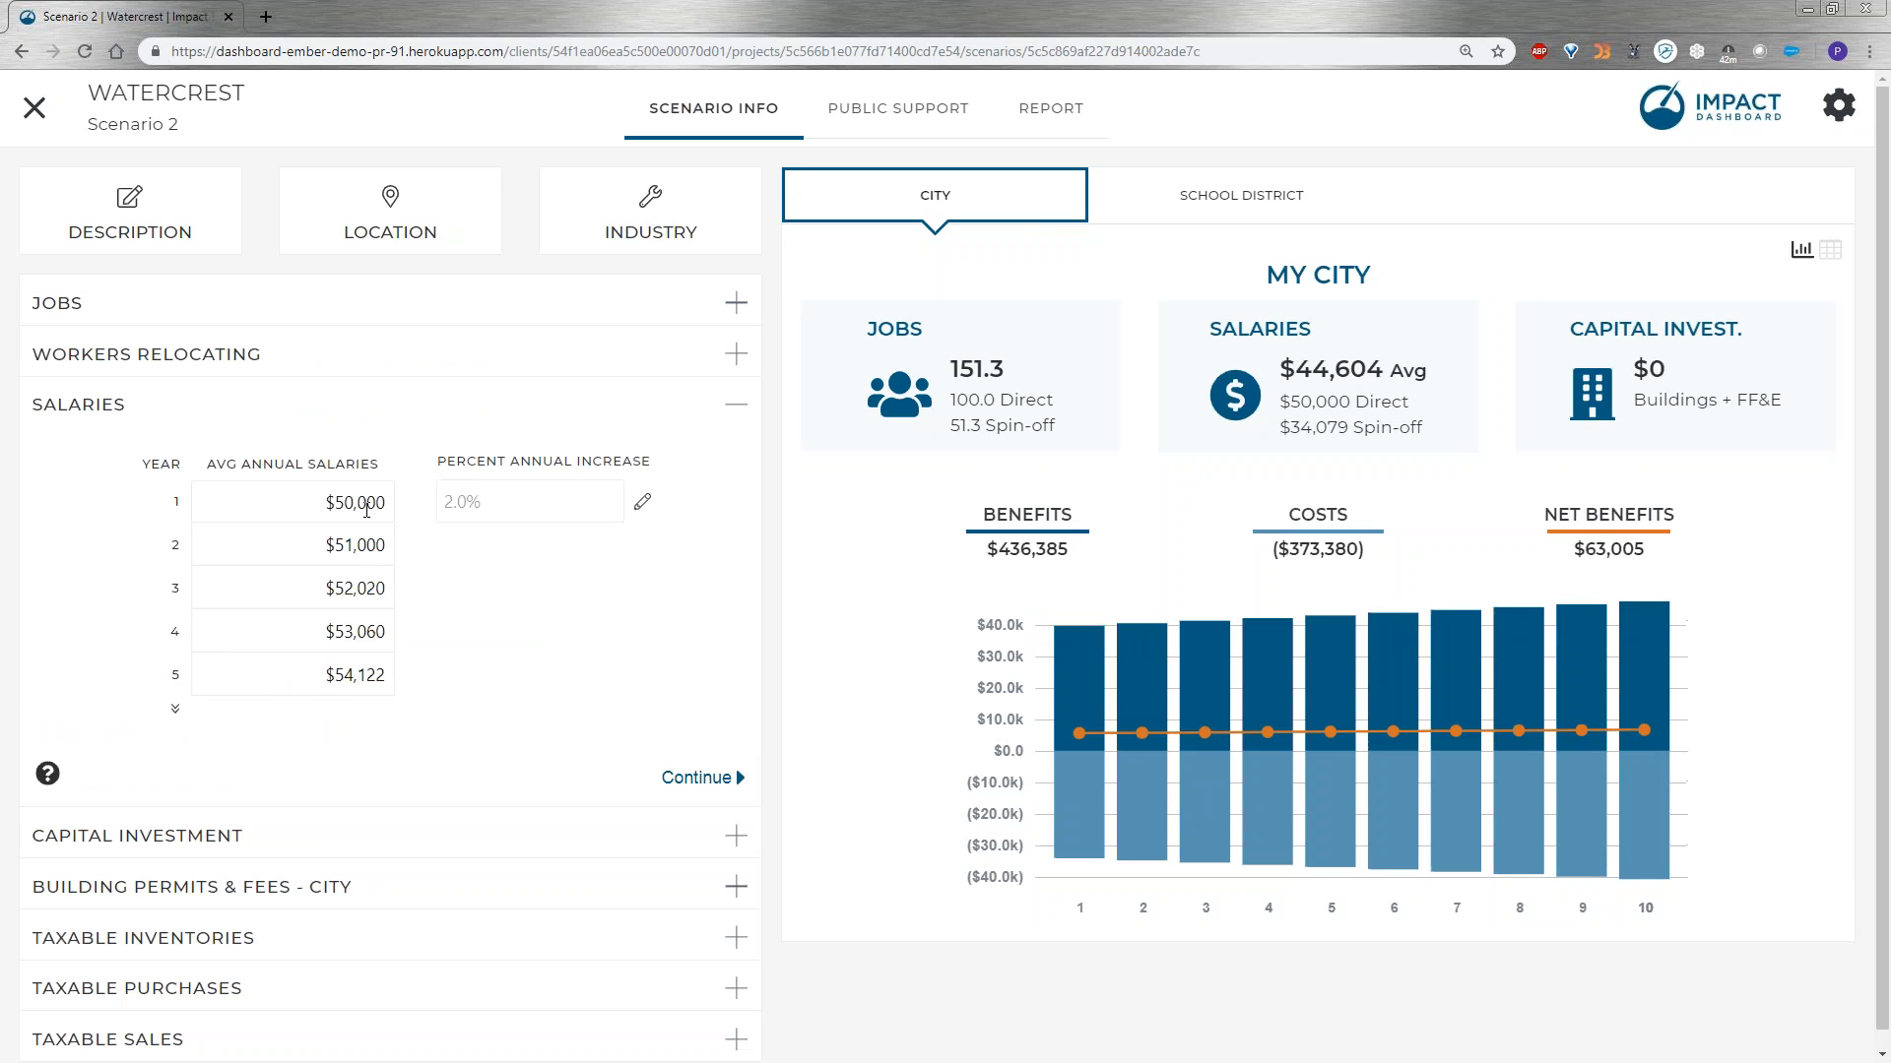
pyautogui.click(355, 547)
pyautogui.write('50000')
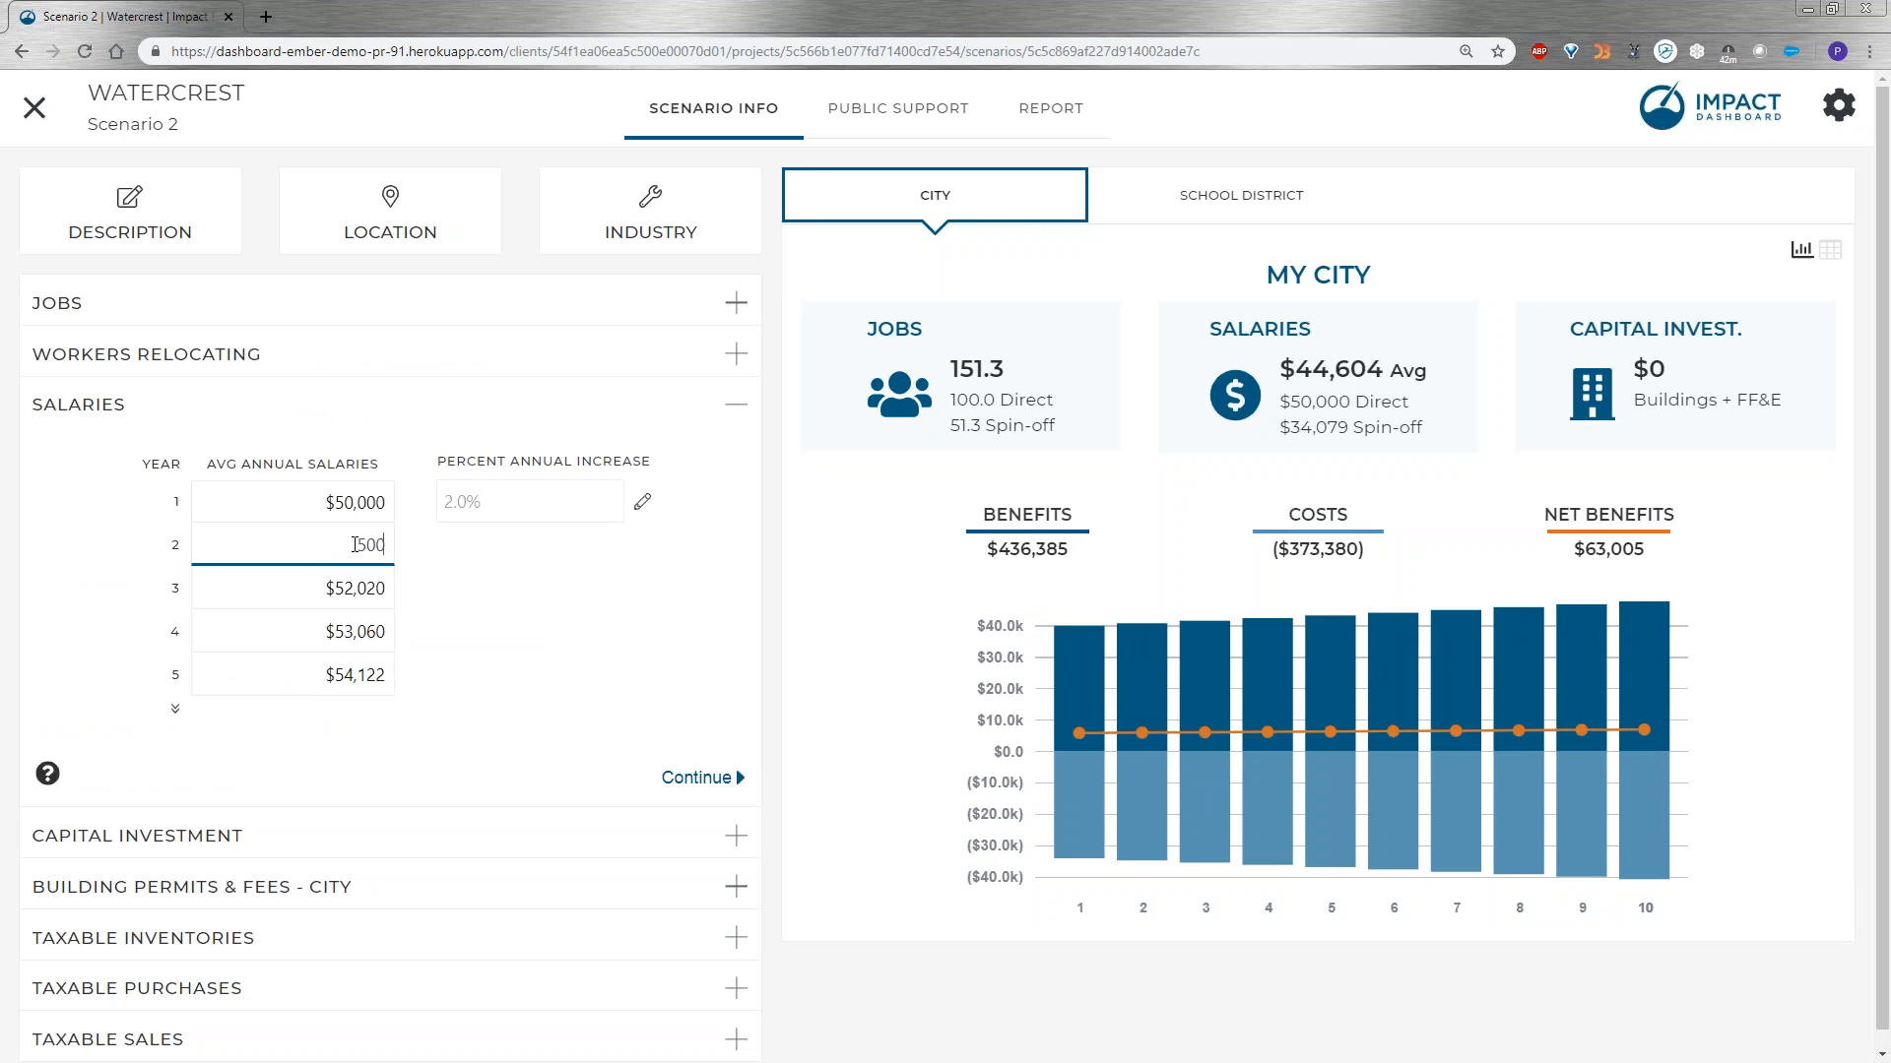
pyautogui.click(466, 564)
pyautogui.click(374, 589)
pyautogui.write('50000')
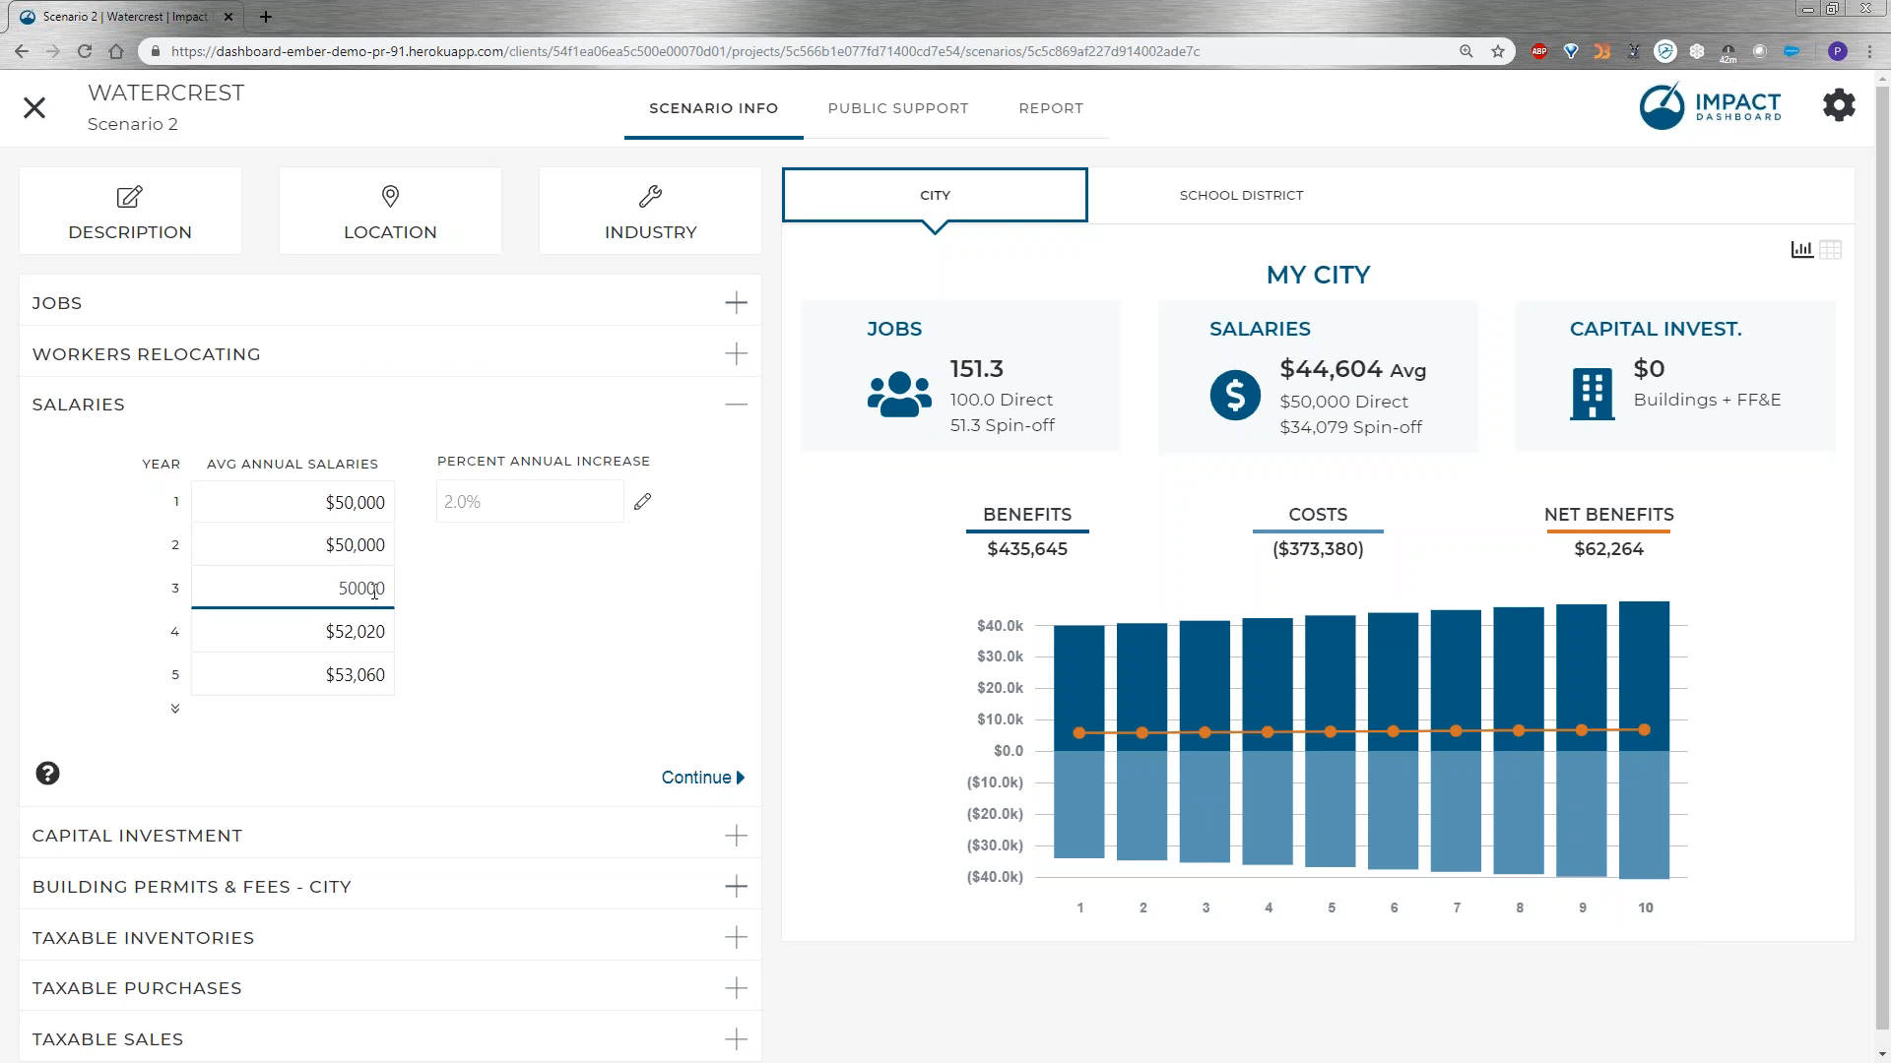
pyautogui.click(554, 572)
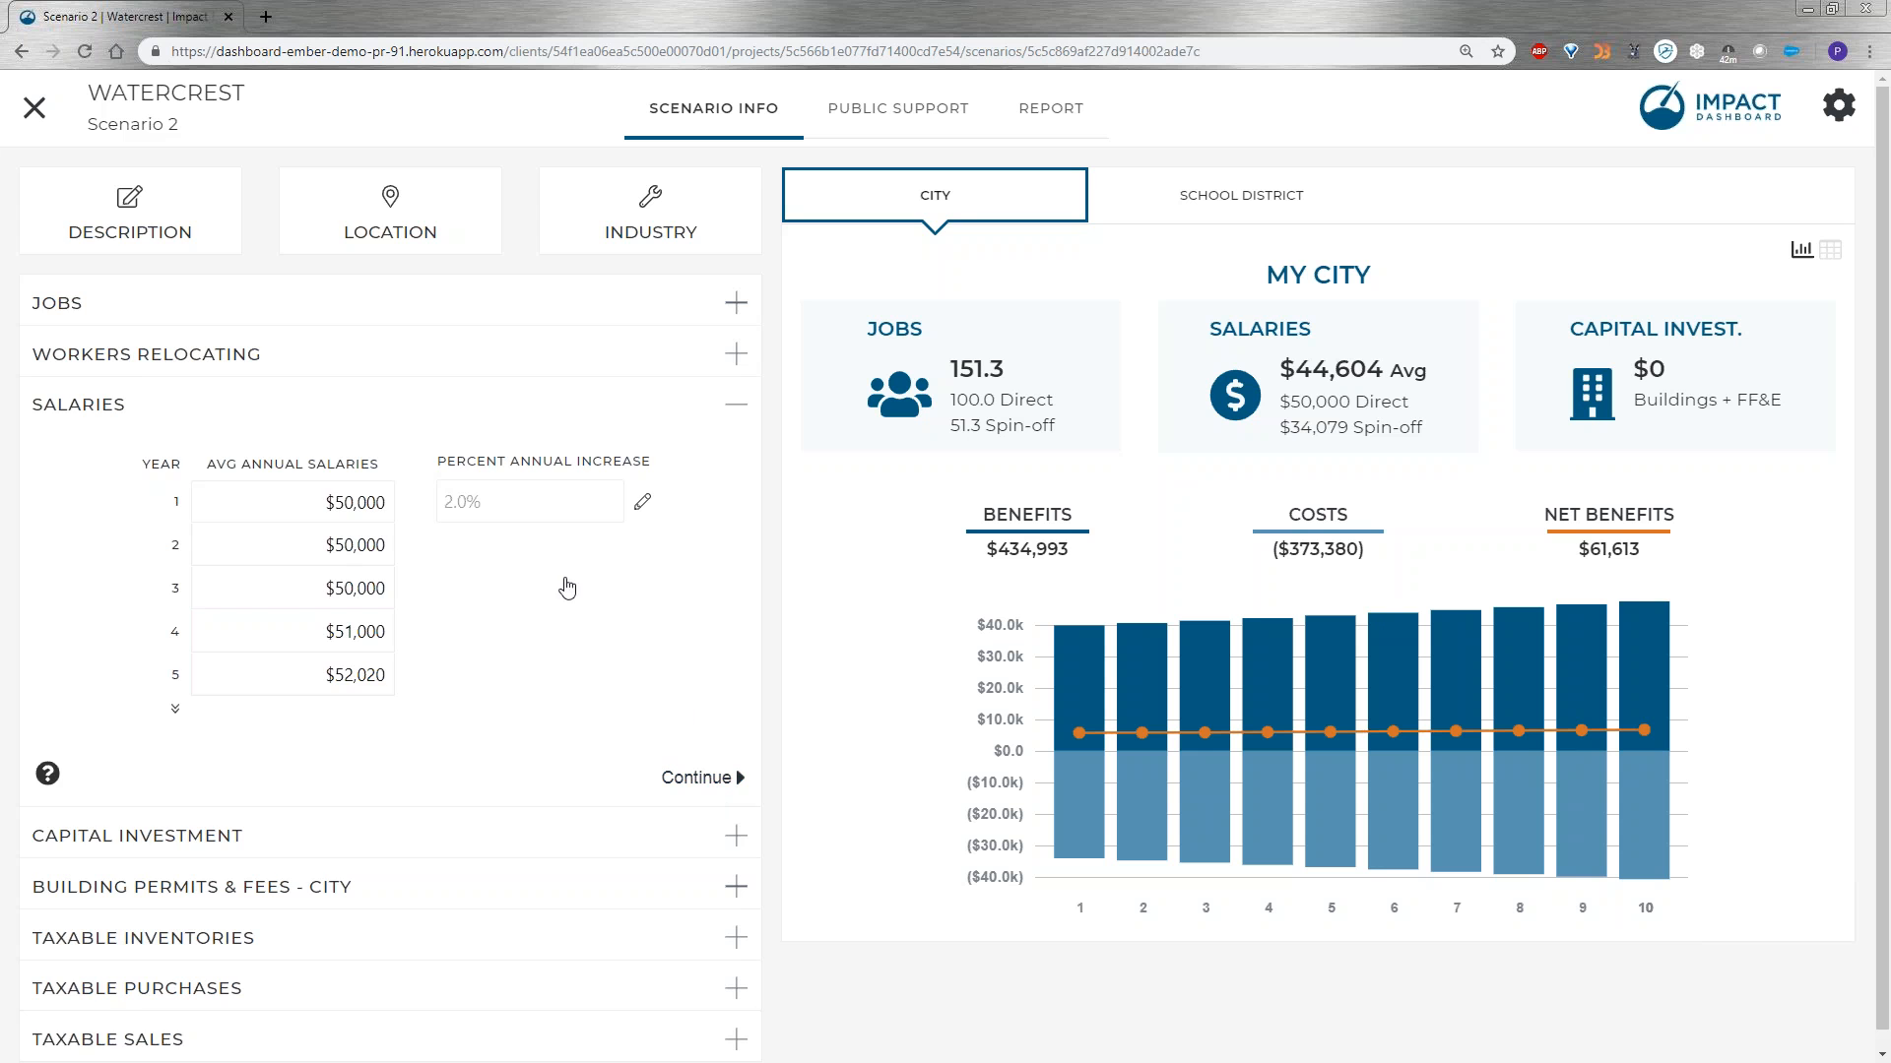
# Enter year 1 capital investments of $5,000,000 for buildings and $5,000,000 for furniture, fixtures and equipment, and collapse the section.
pyautogui.click(404, 515)
pyautogui.write('5000000')
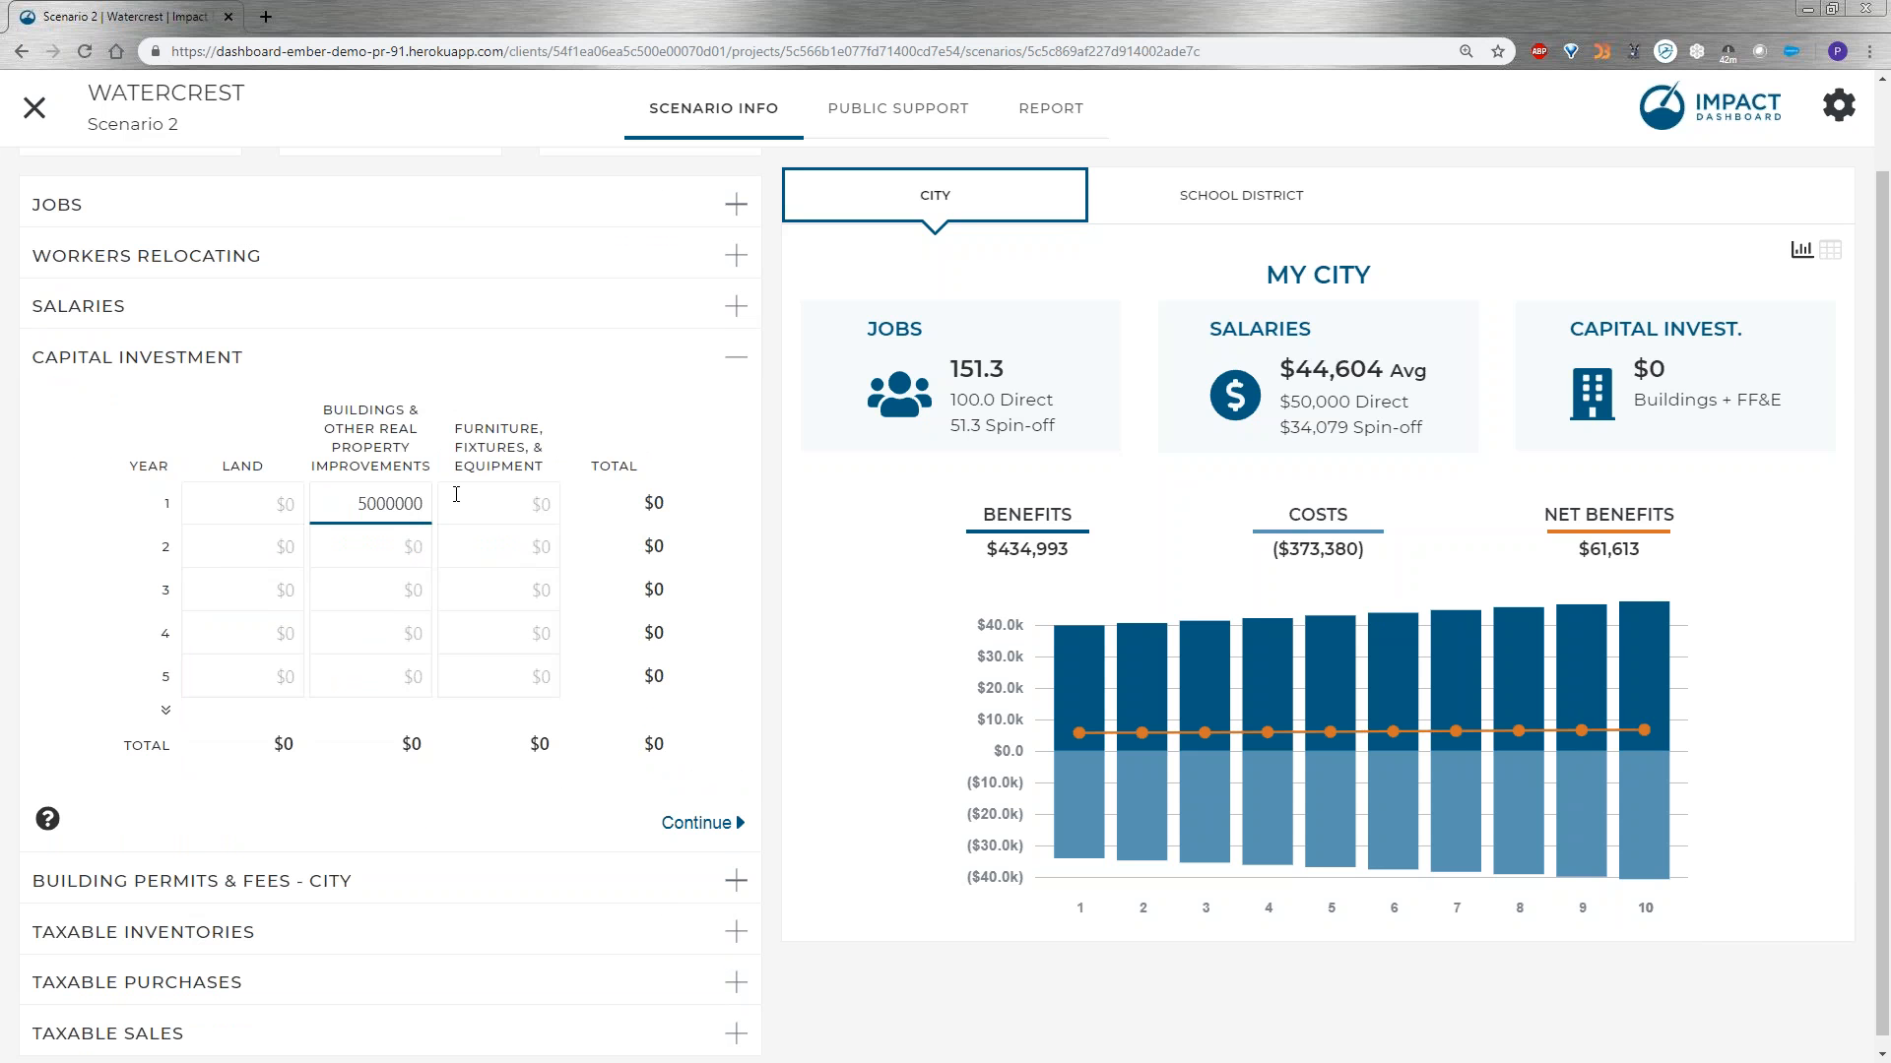
pyautogui.click(456, 495)
pyautogui.write('5000000')
pyautogui.click(688, 481)
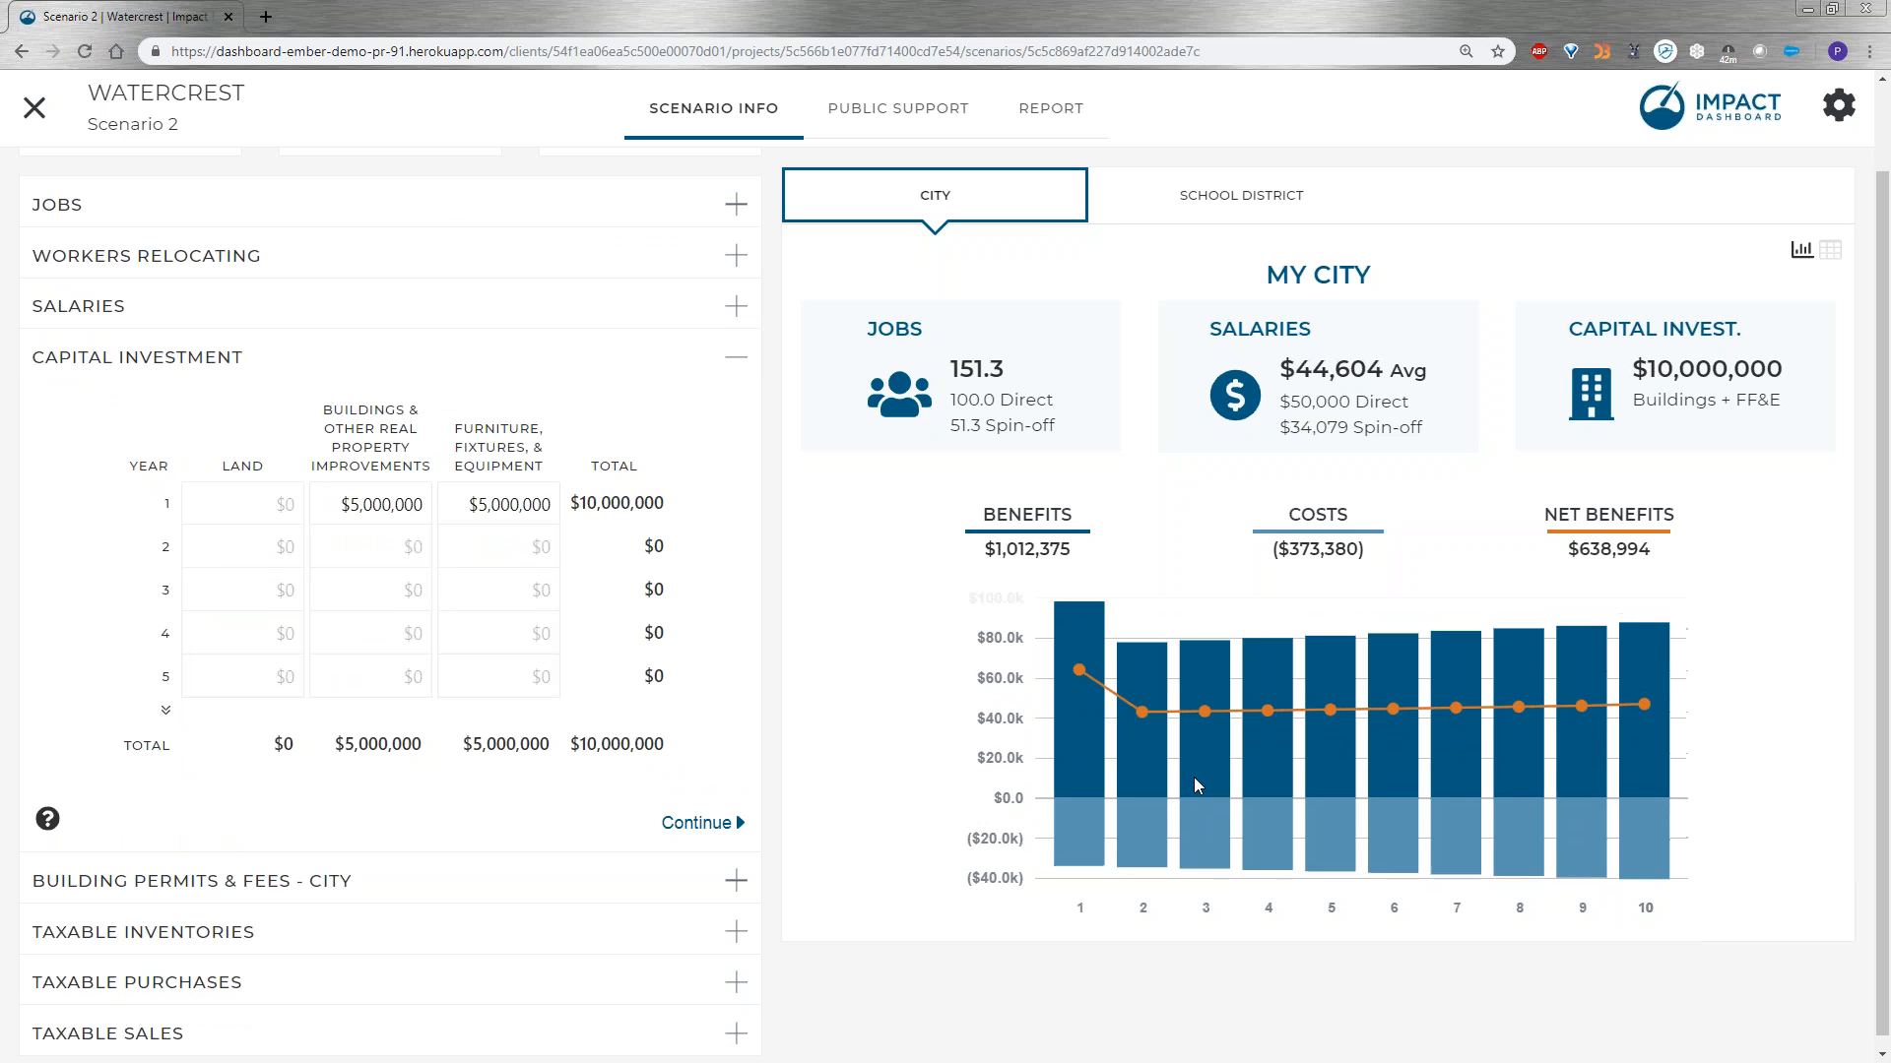
pyautogui.moveTo(1267, 783)
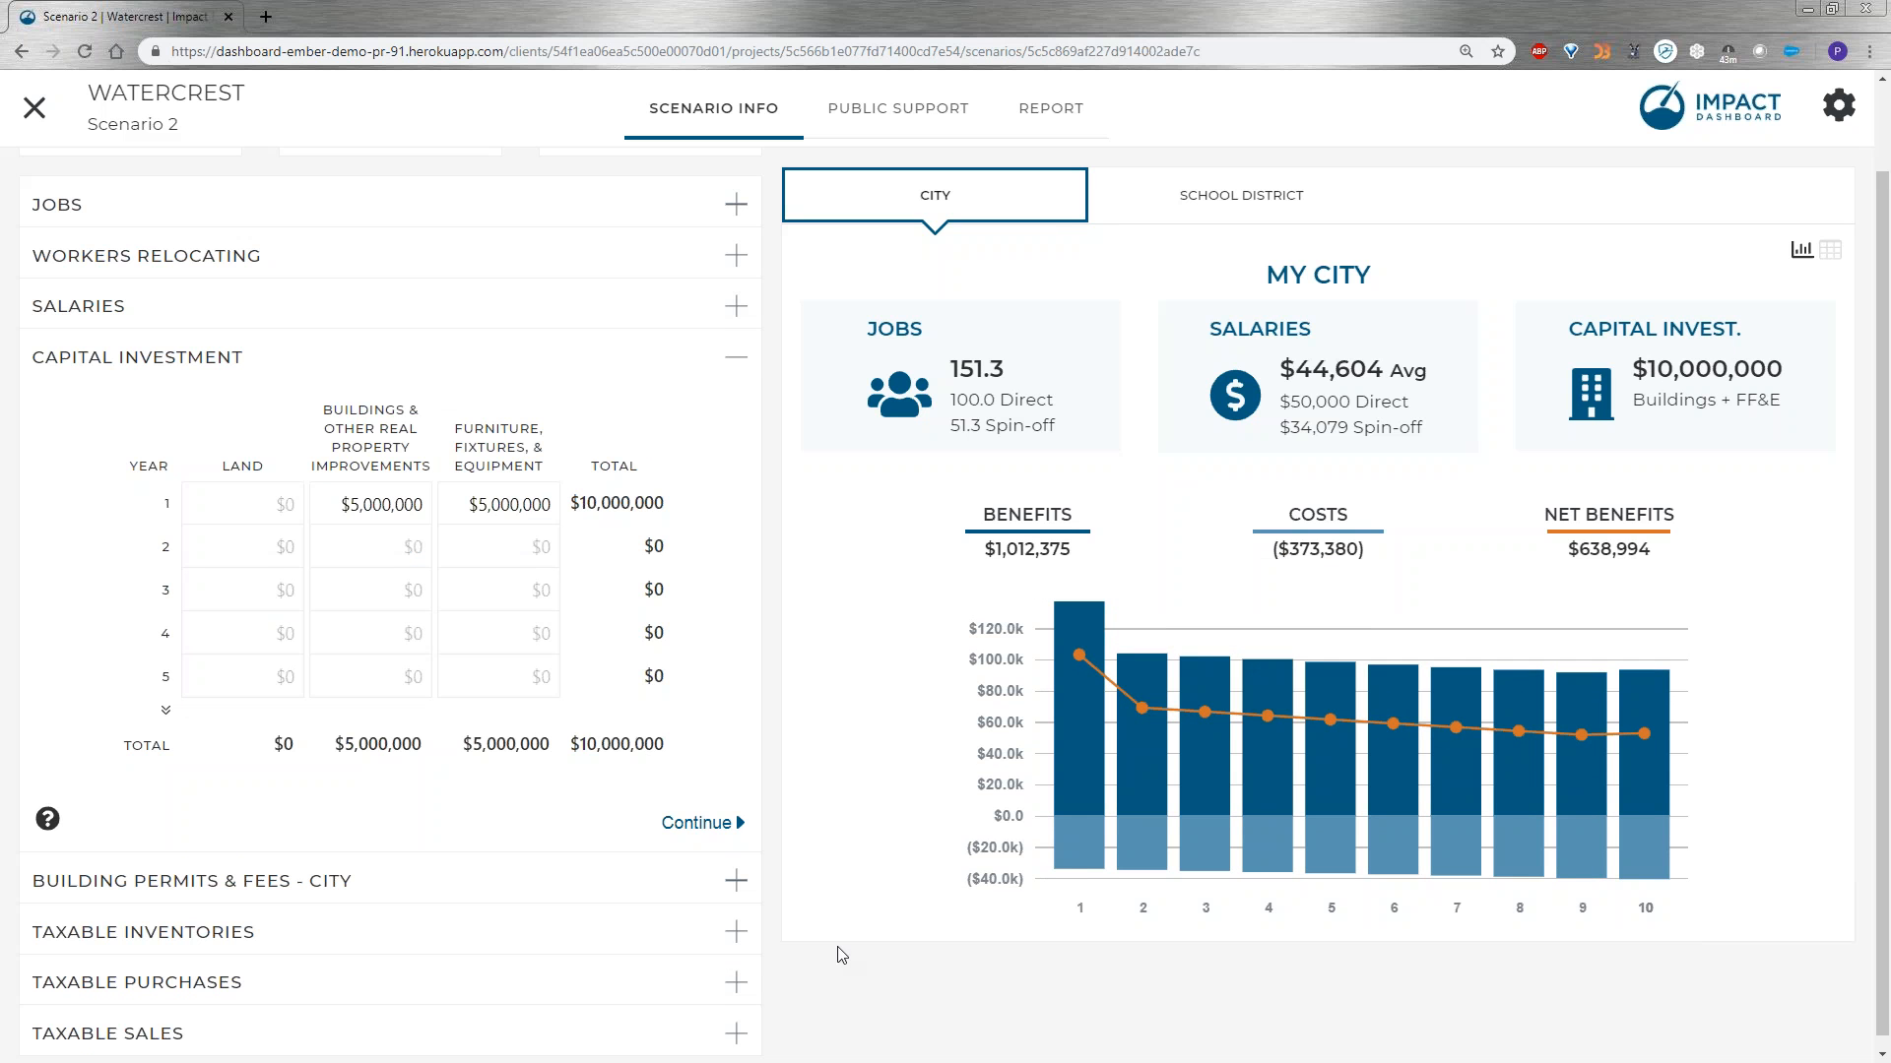
pyautogui.scroll(-1, 827, 943)
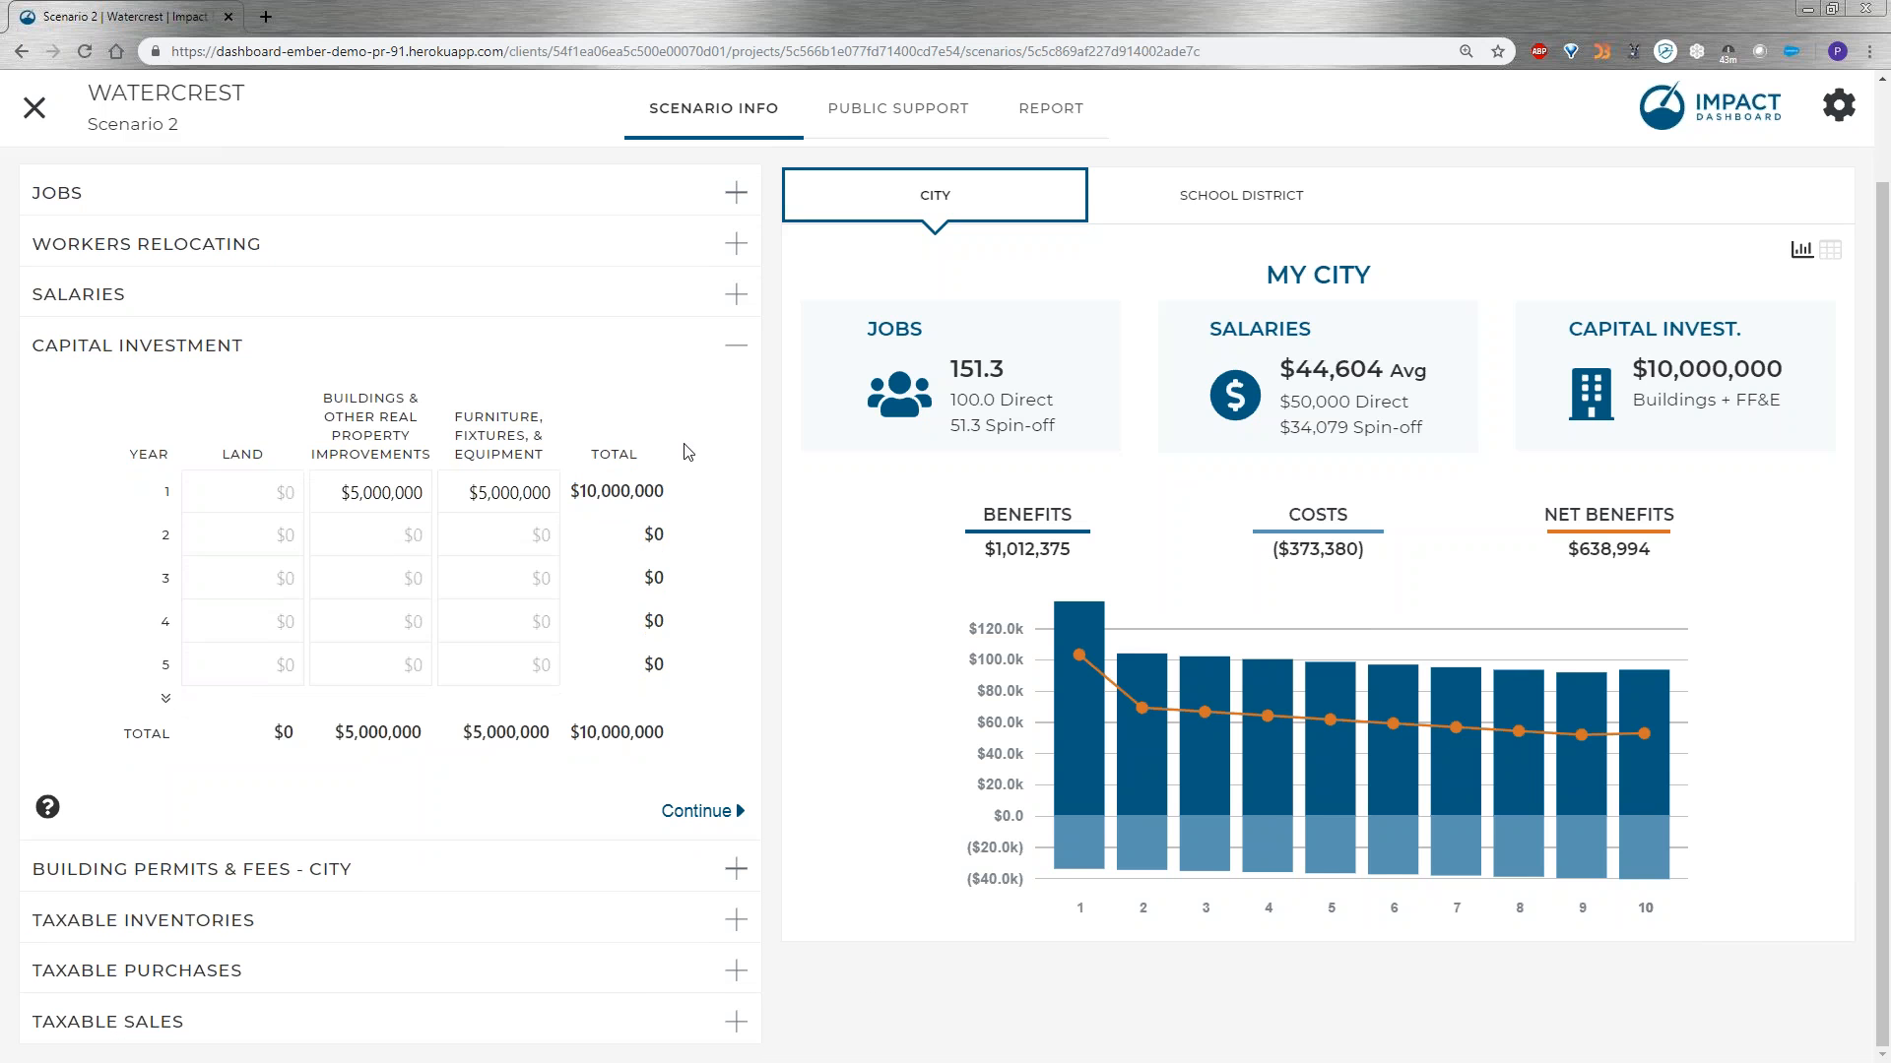
pyautogui.click(709, 356)
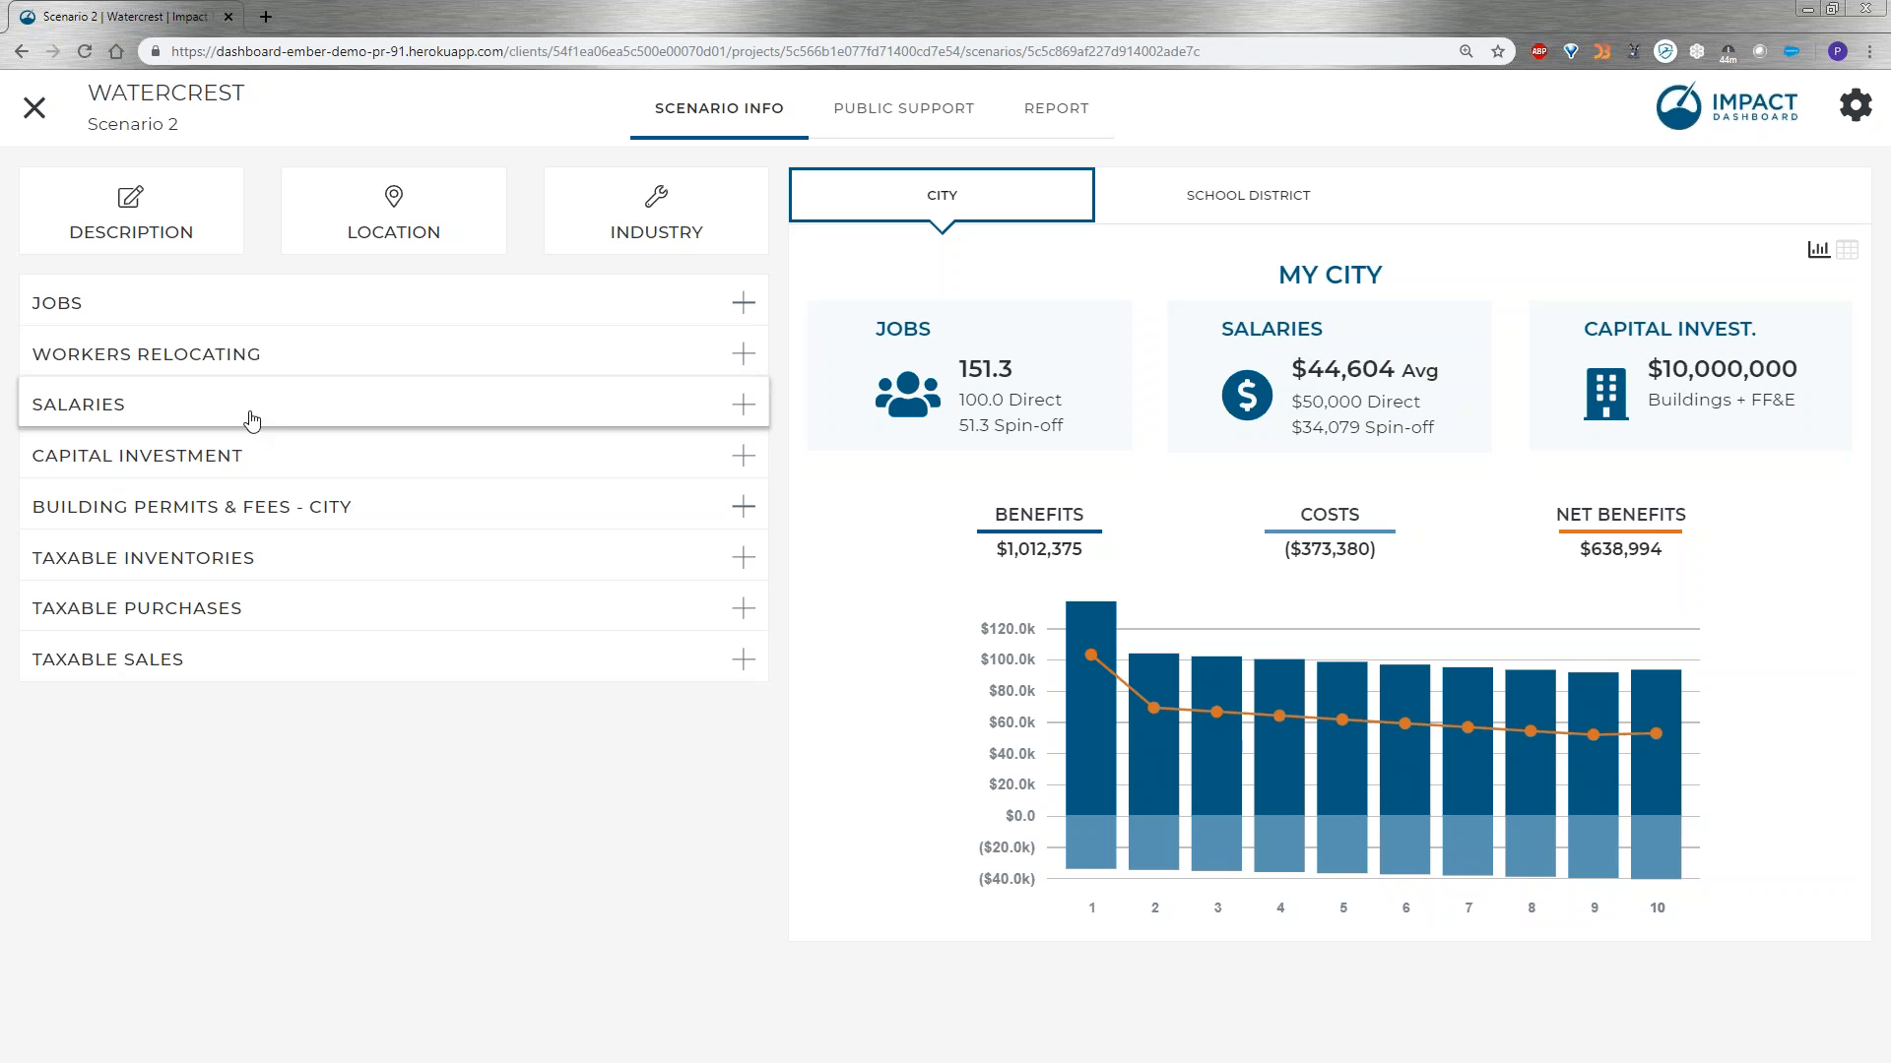
# Review the scenario's My City summary report, including the benefits and costs breakdown.
pyautogui.click(1056, 109)
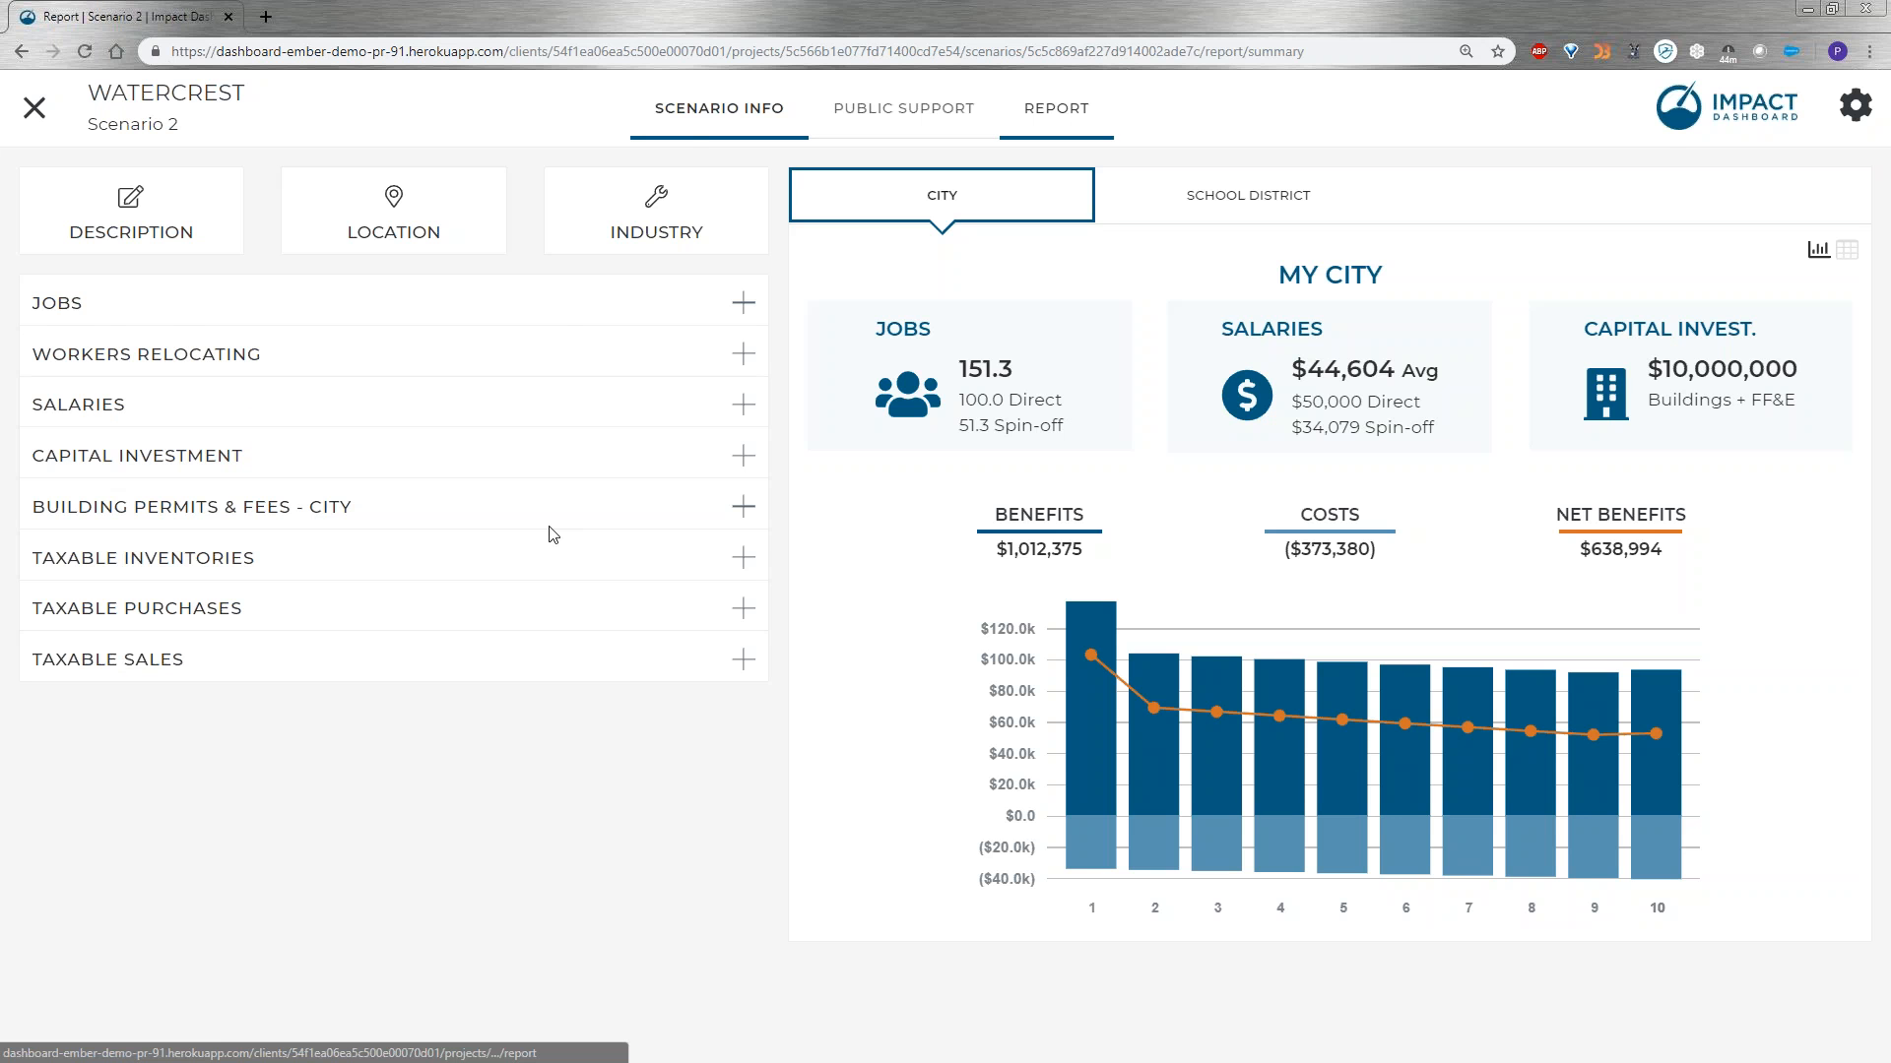
pyautogui.scroll(-2, 869, 923)
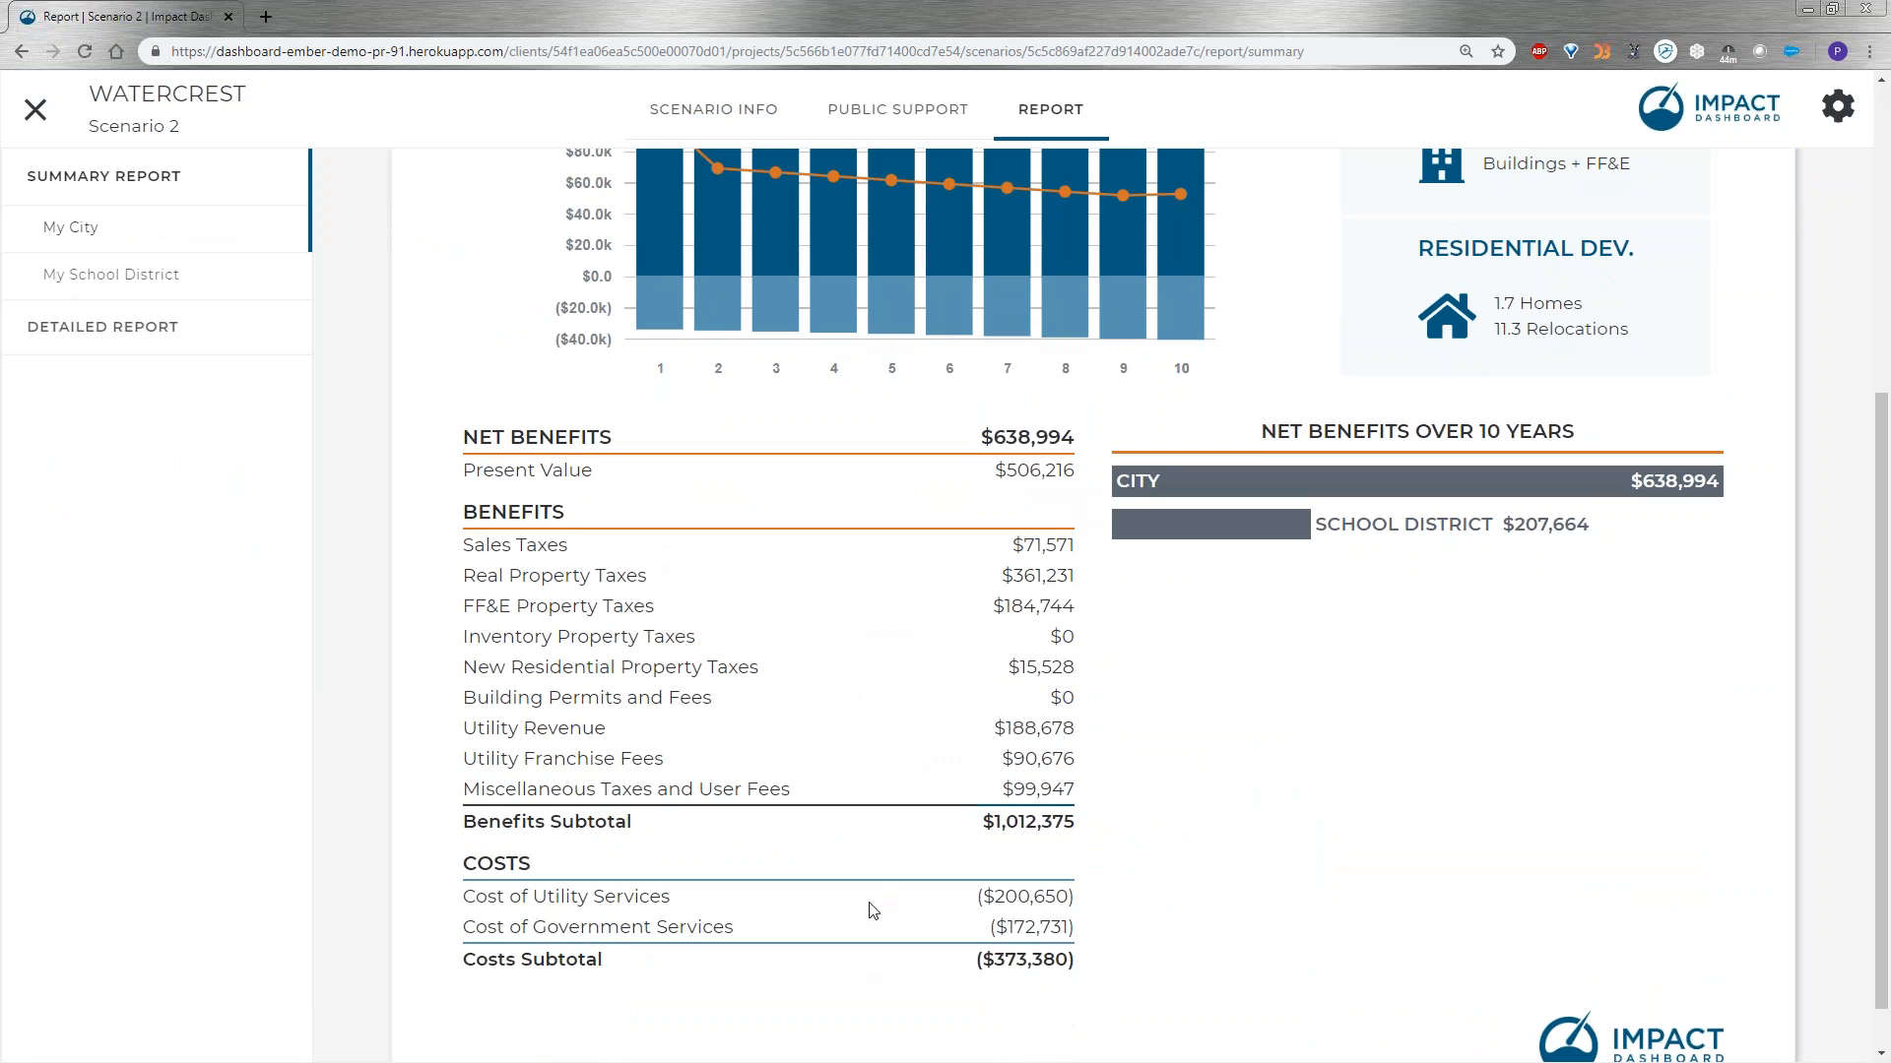
pyautogui.scroll(5, 887, 754)
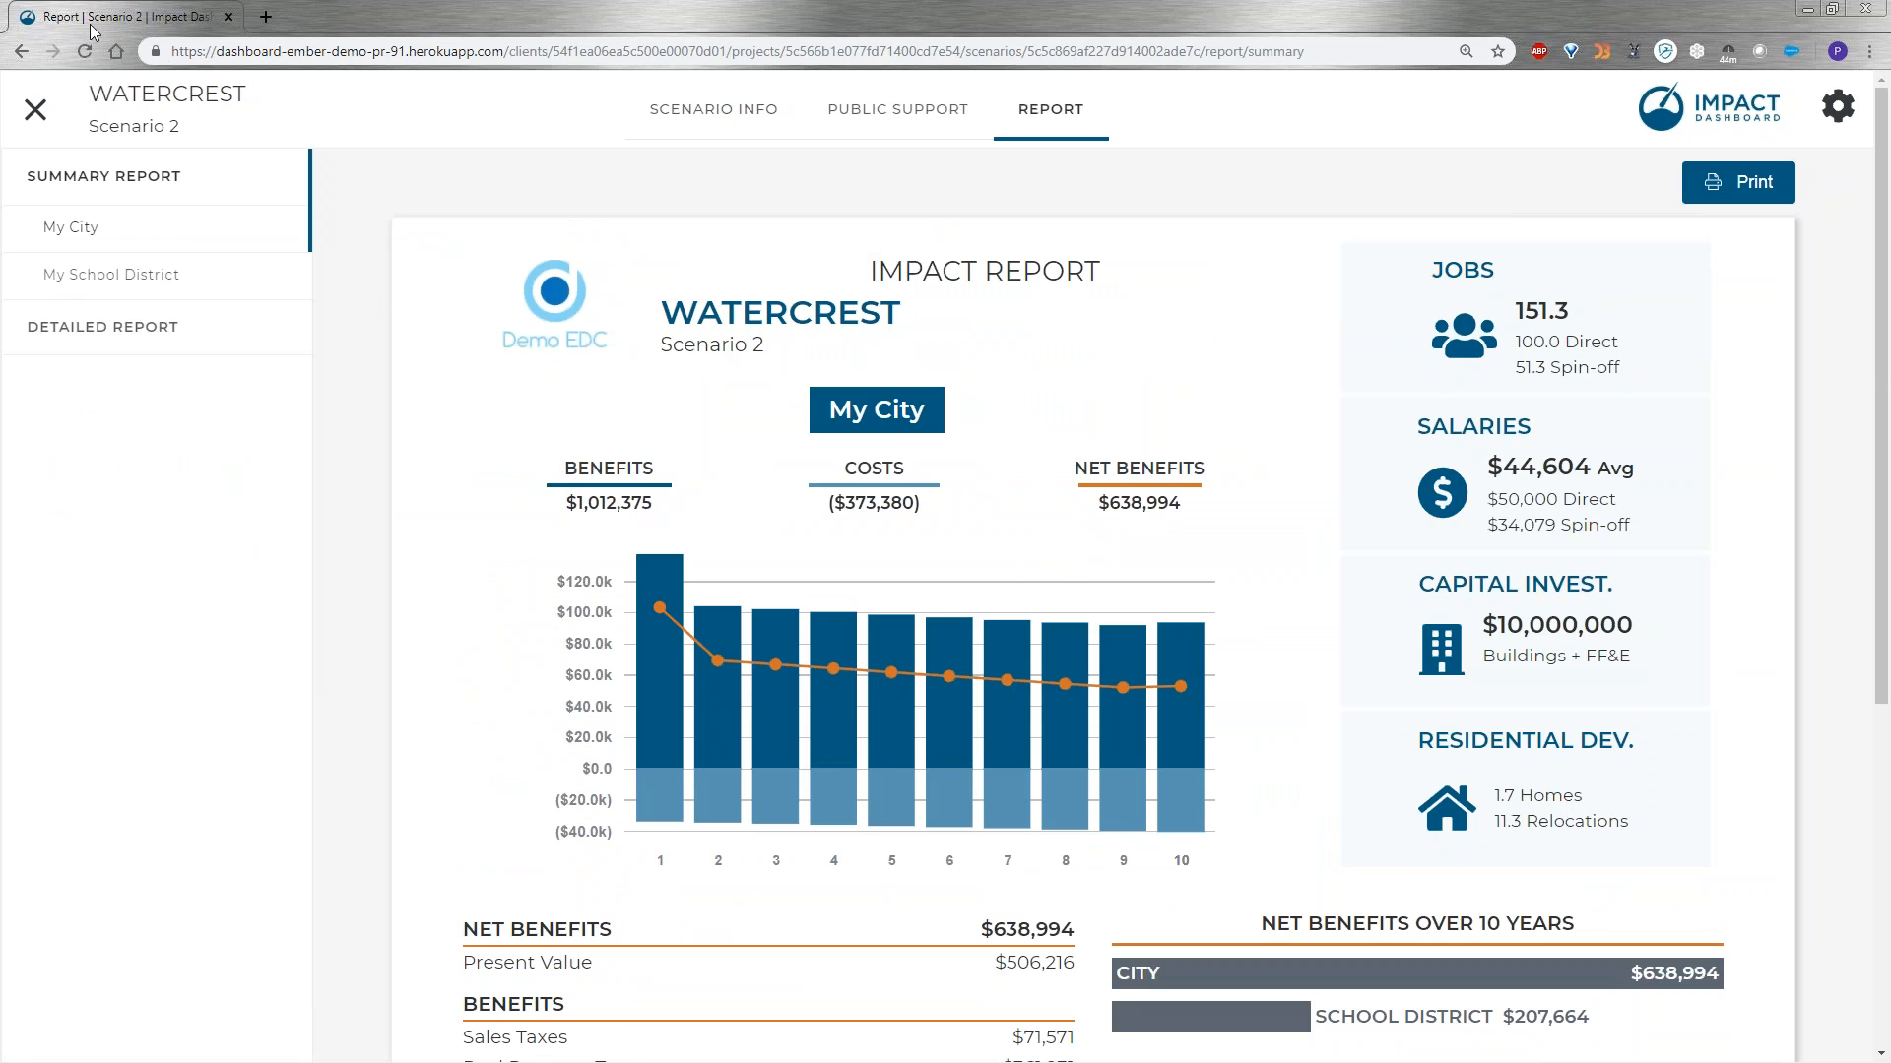
# Close the Watercrest scenario and go back to the active projects.
pyautogui.click(43, 120)
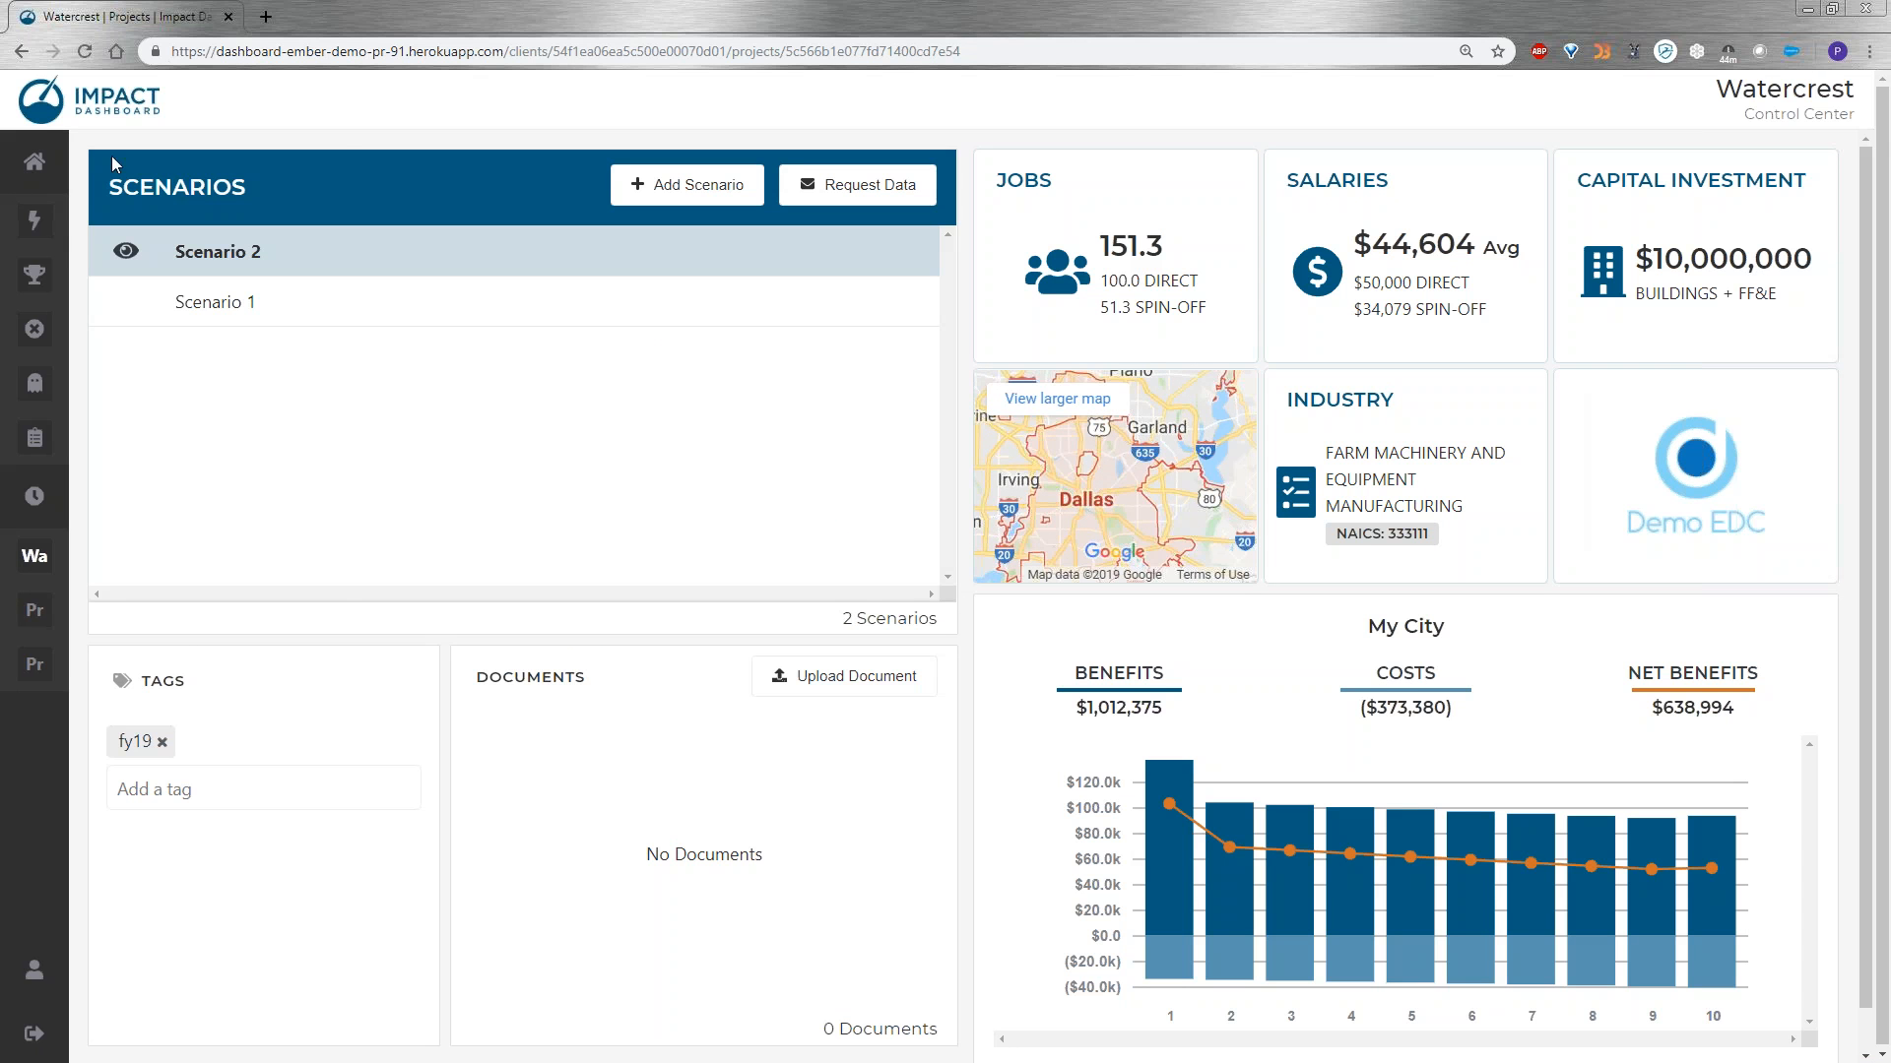
pyautogui.click(54, 225)
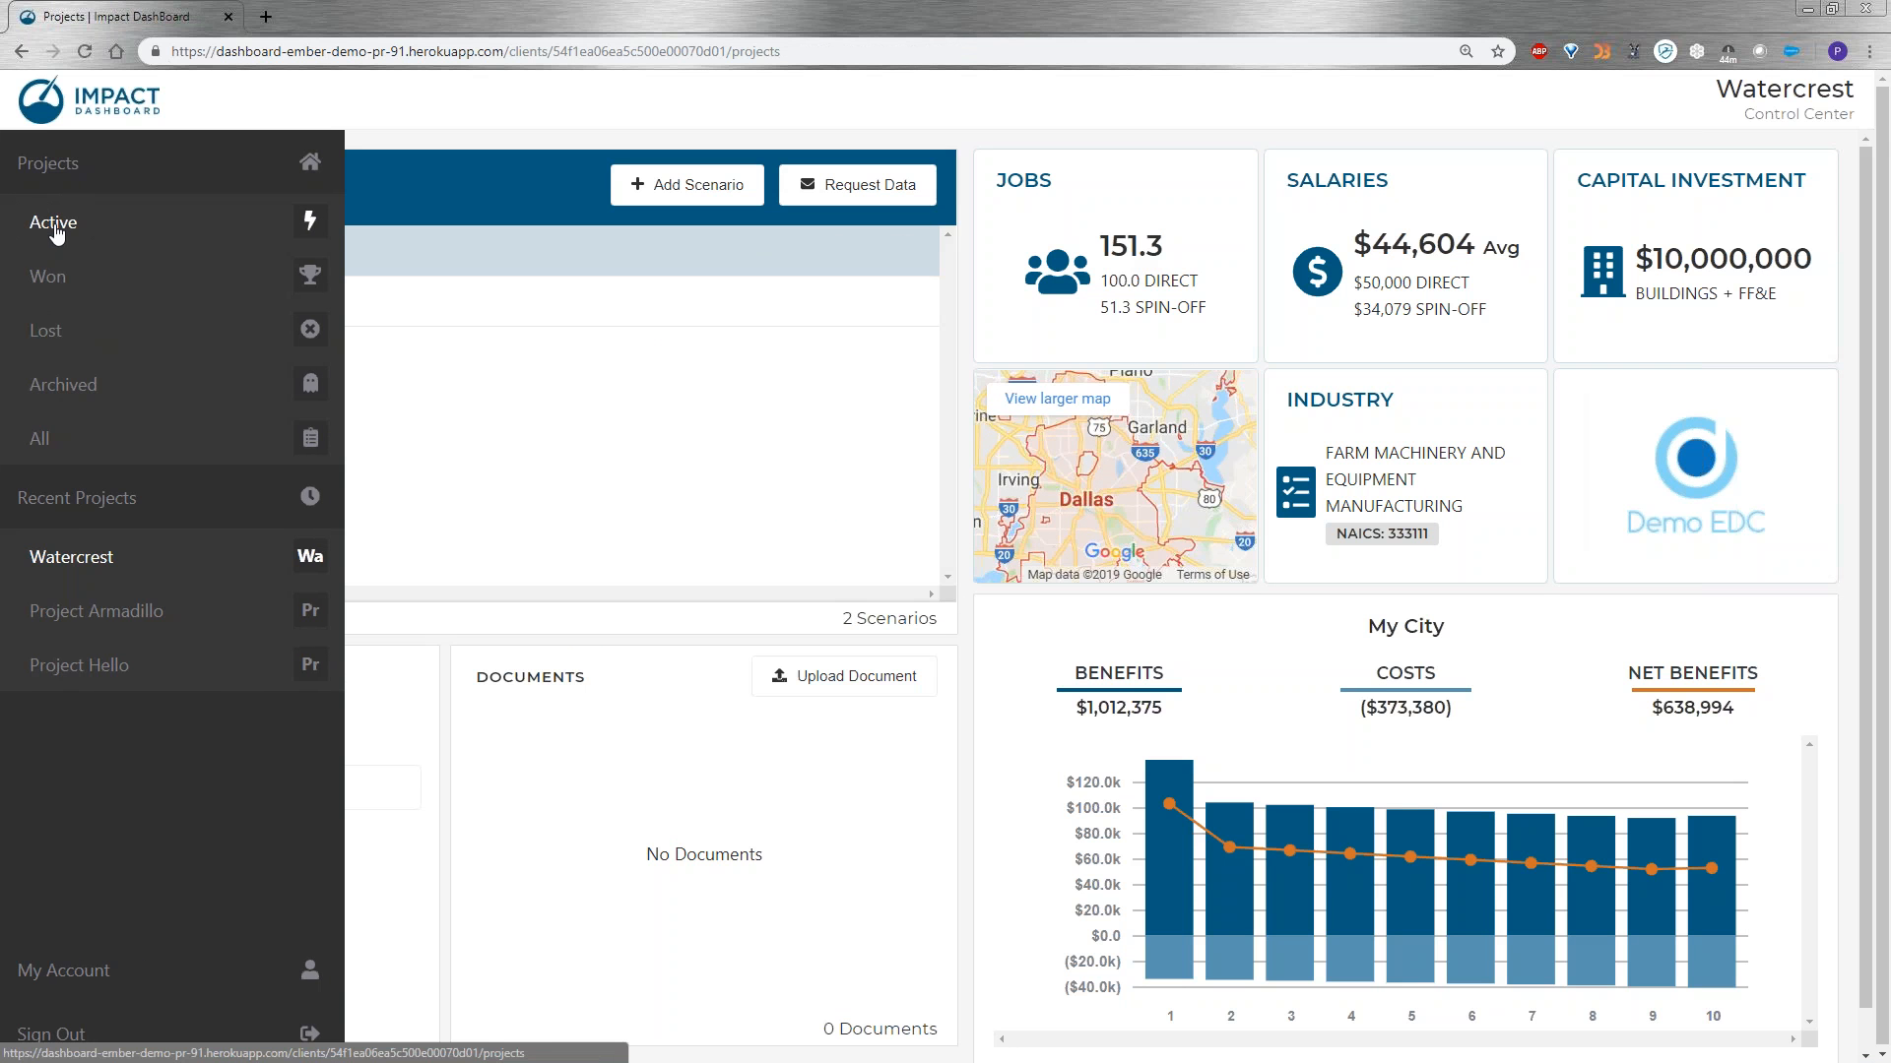